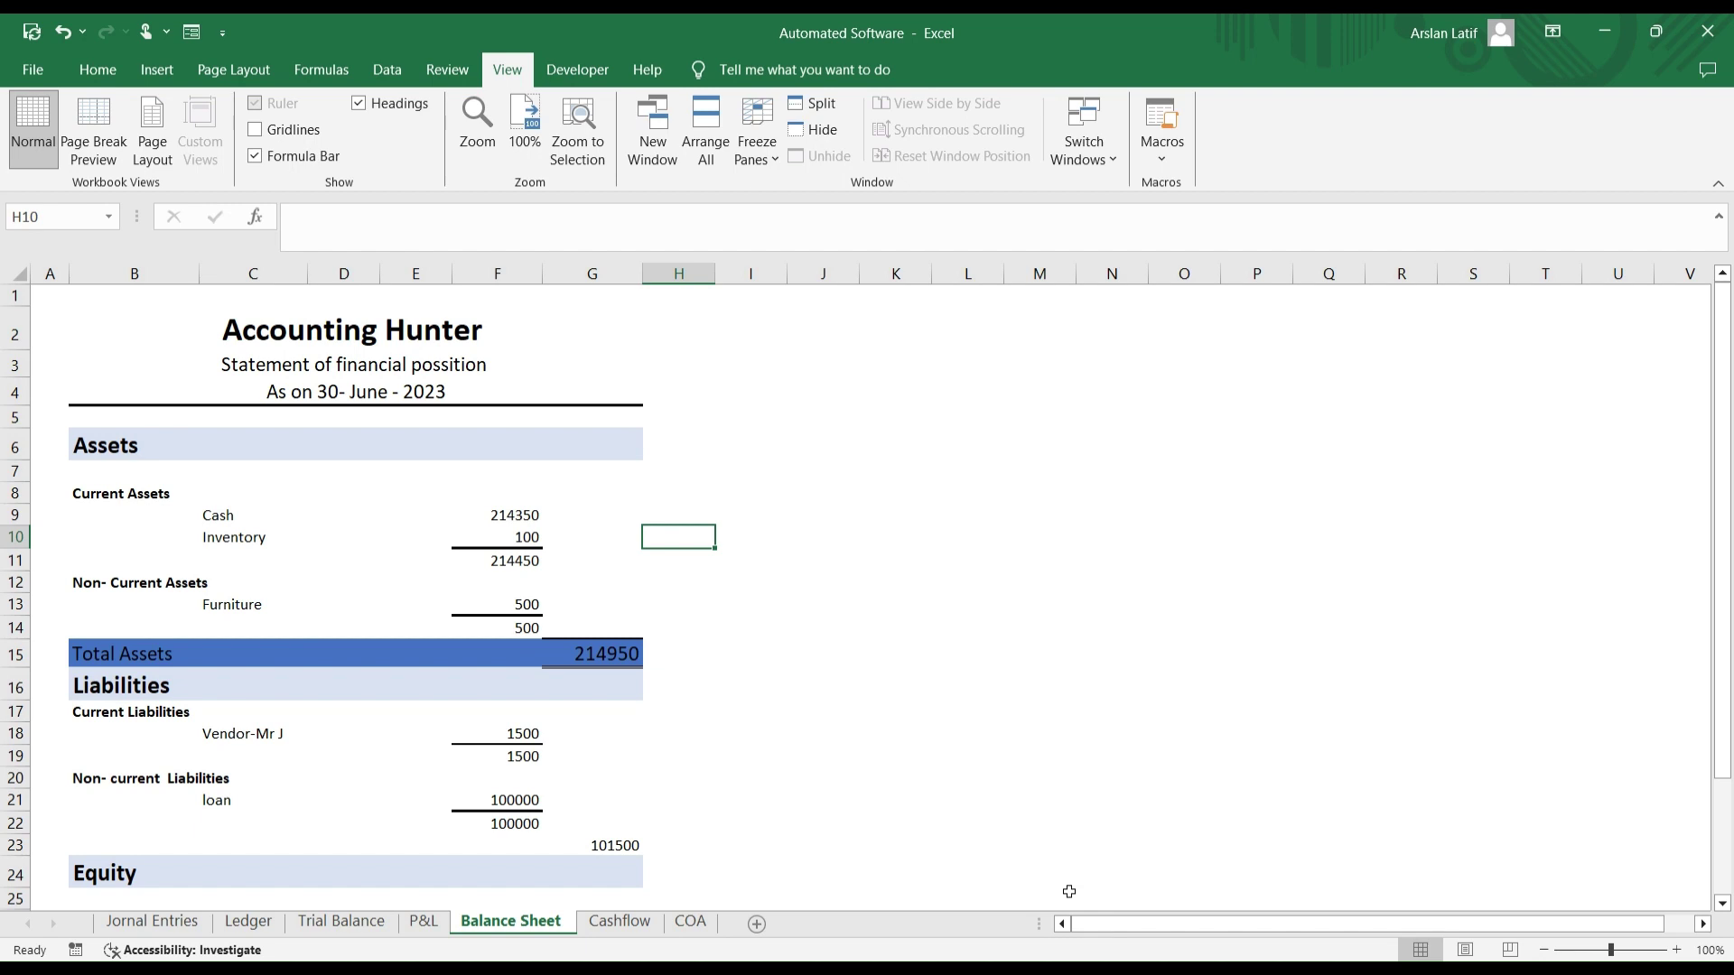
Step: Look over the Jornal Entries sheet, then filter the Ledger to Cash, COGS and Electricity
left_click(152, 921)
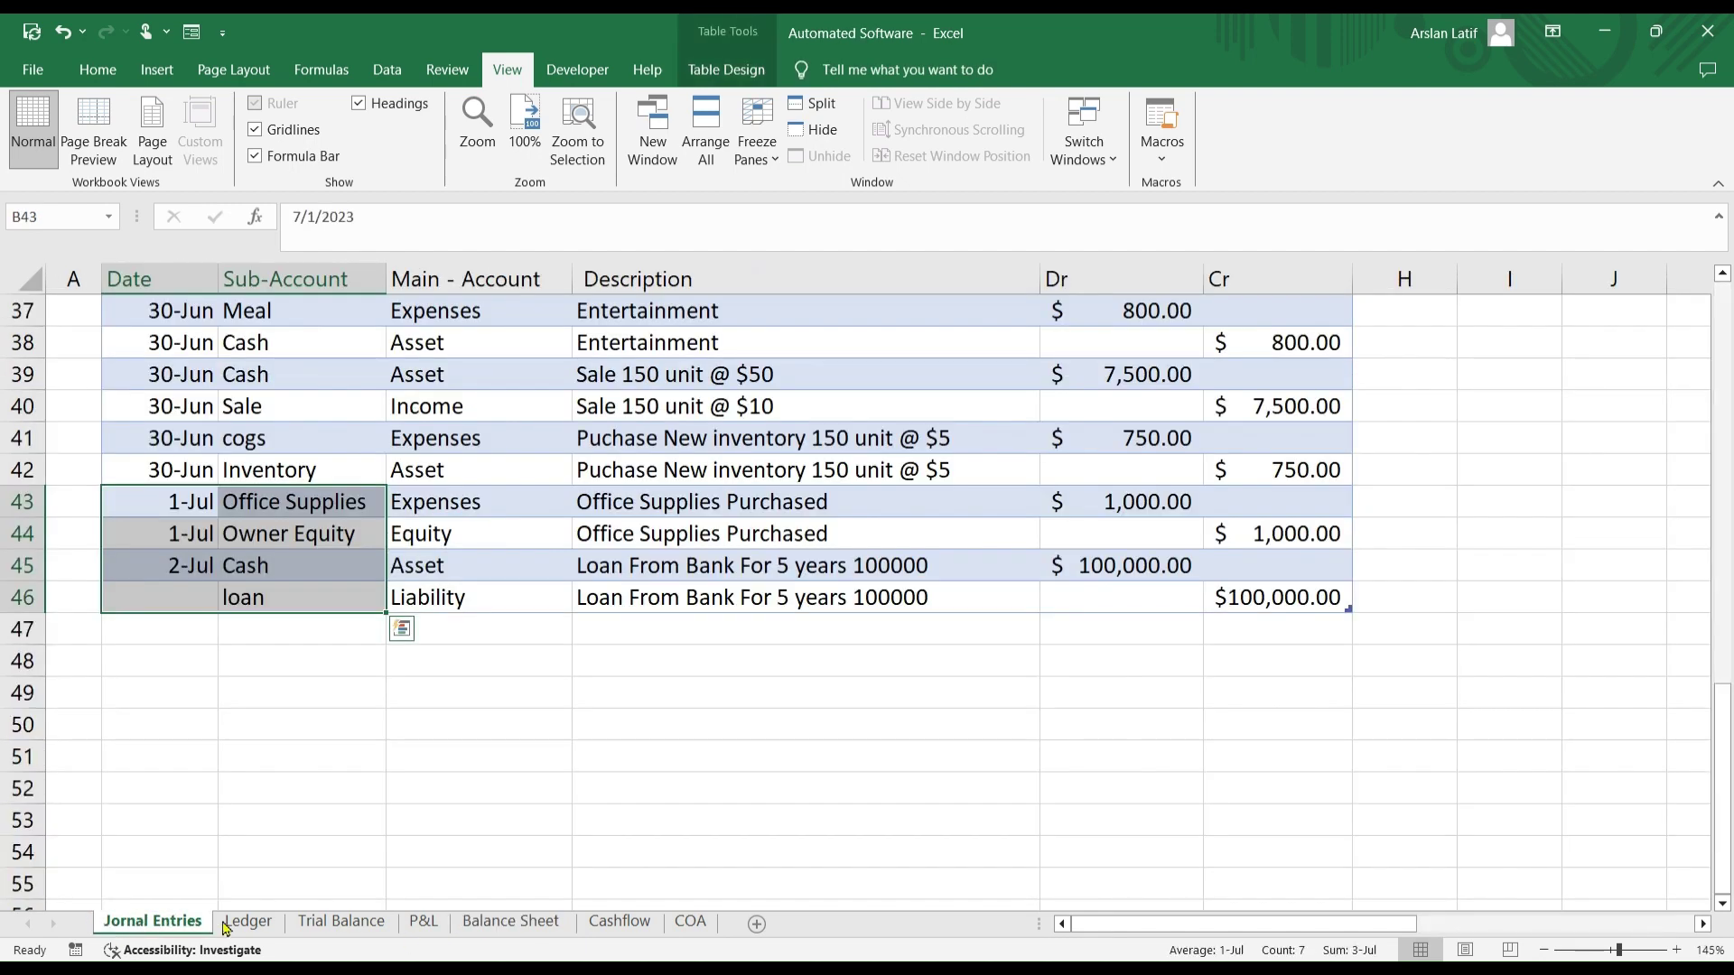
scroll(283, 881, "up", 12)
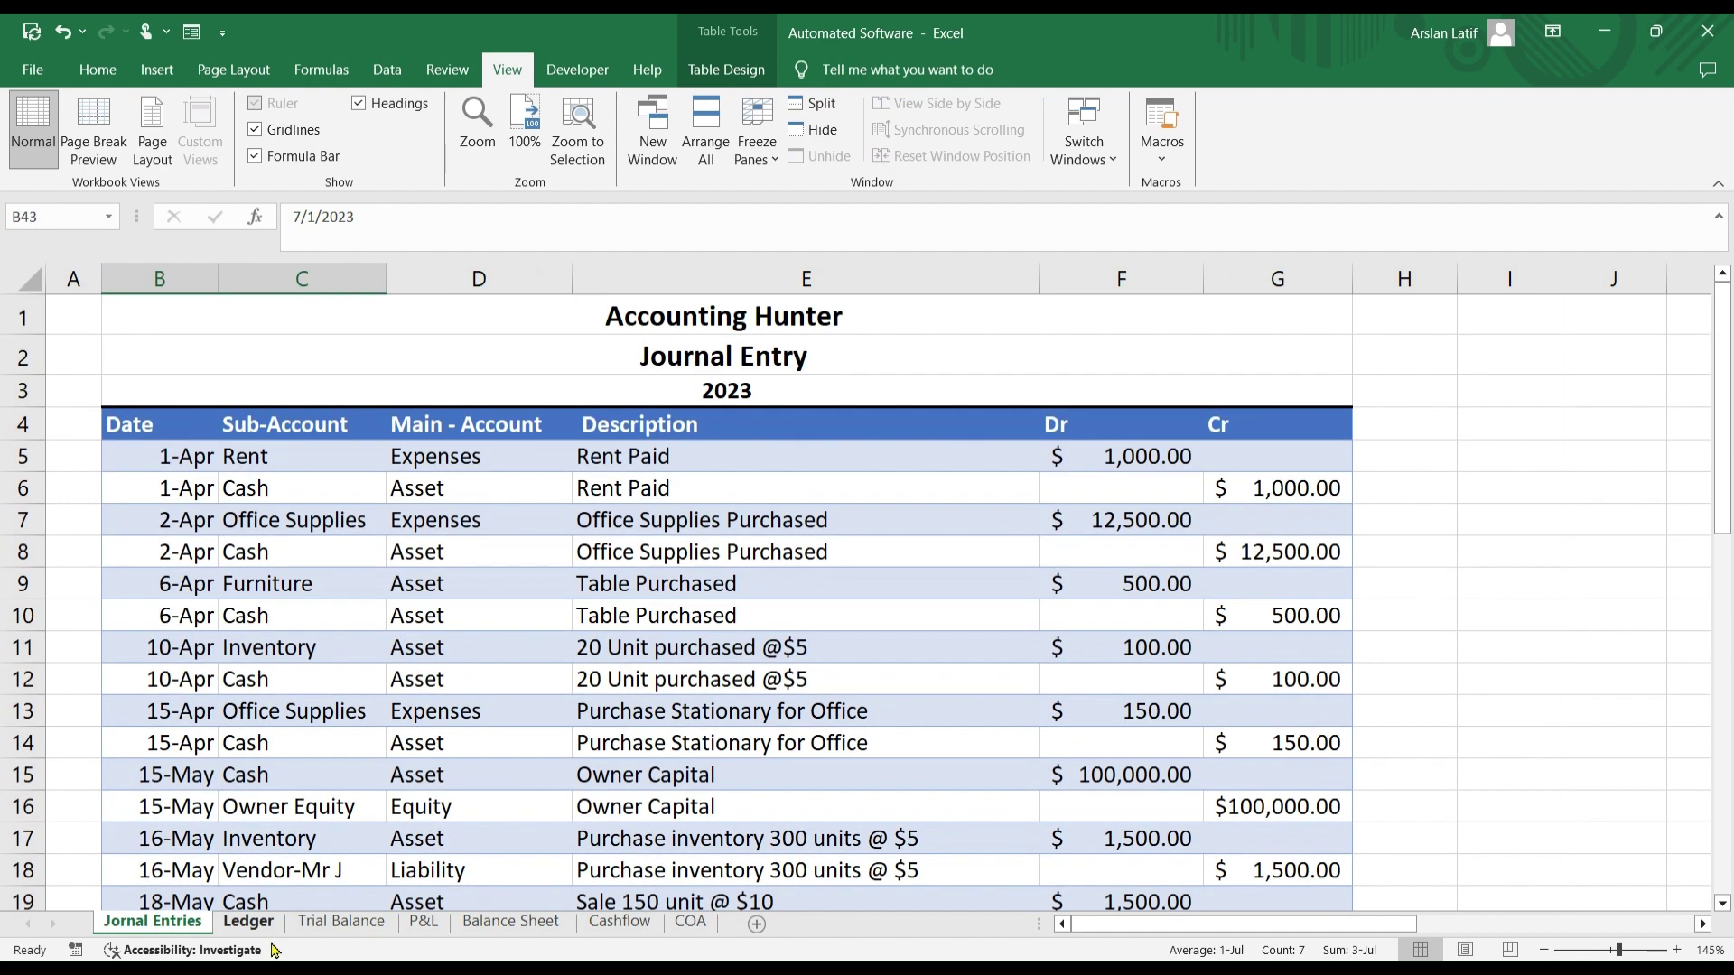
left_click(248, 922)
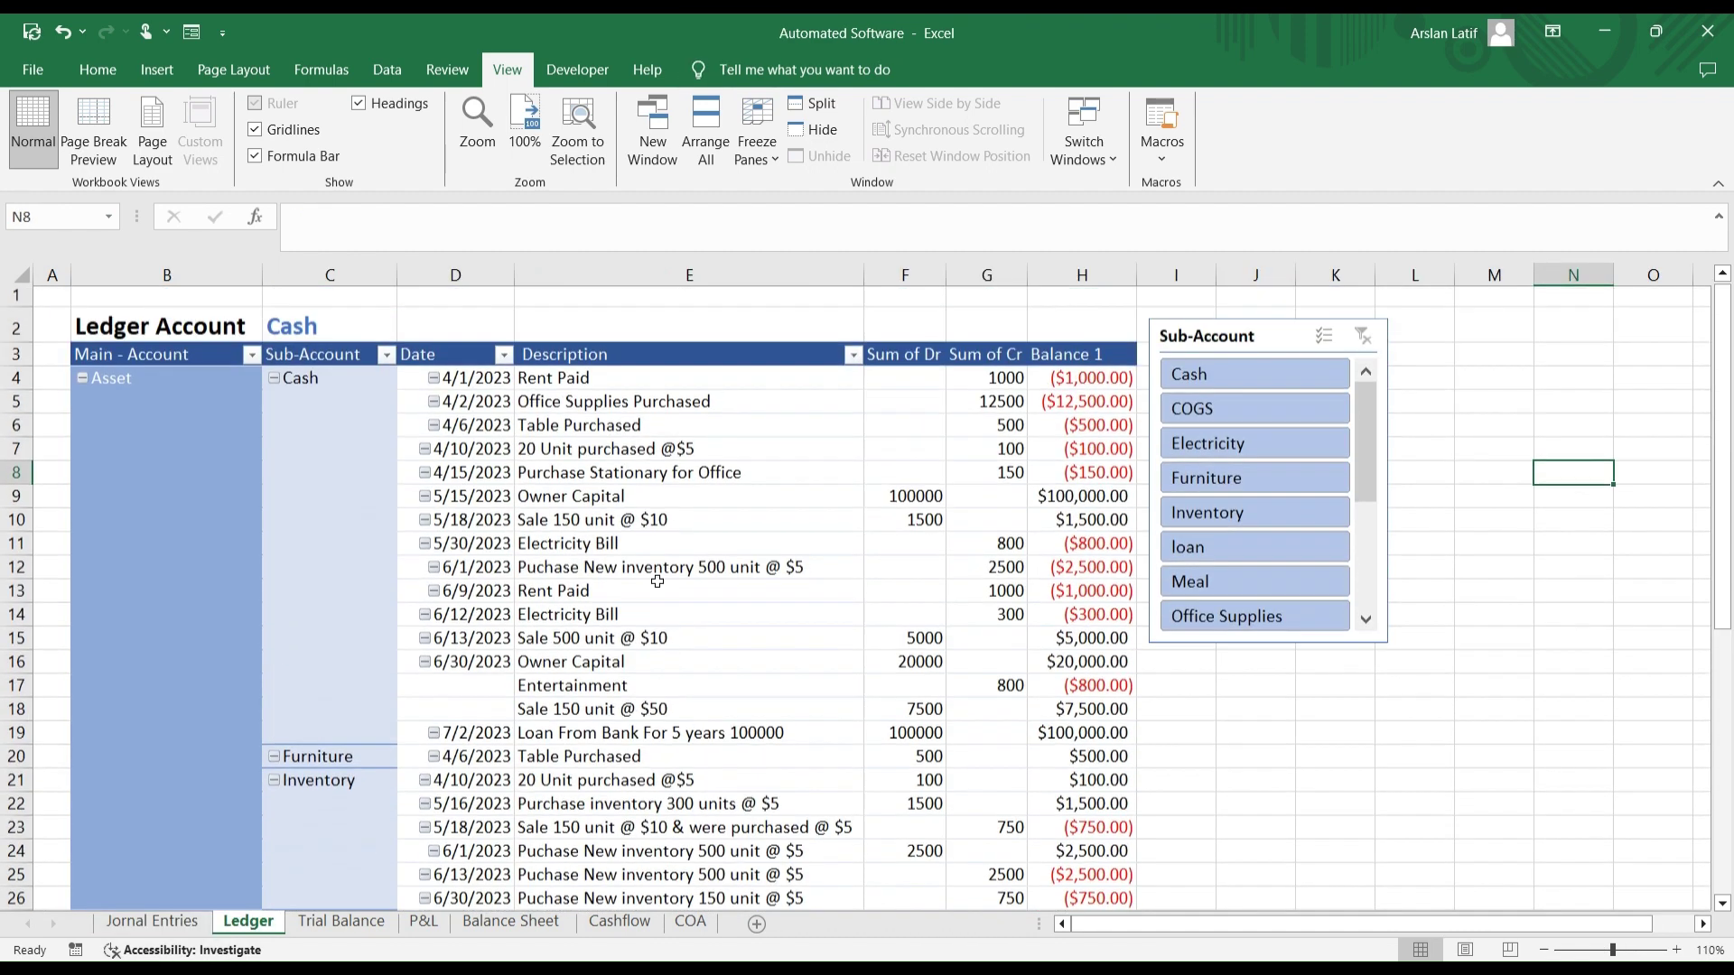
left_click(1298, 380)
left_click(1256, 412)
left_click(1215, 447)
Step: Review the Trial Balance and P&L sheets, then return to the Balance Sheet
left_click(341, 921)
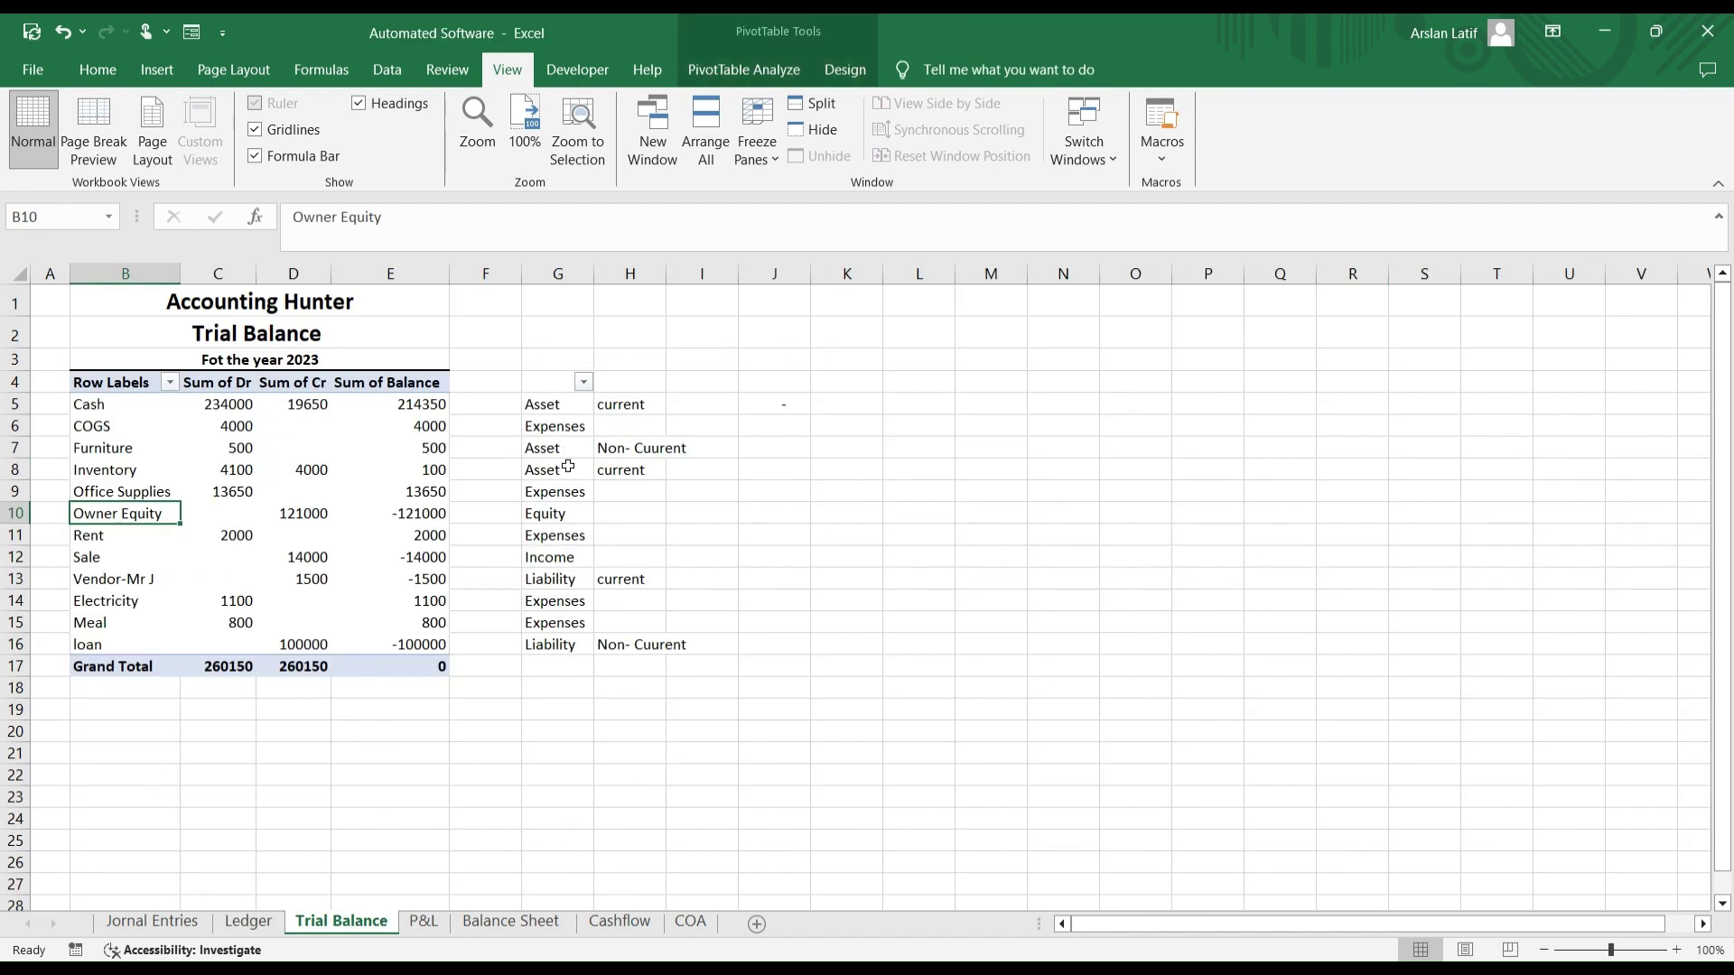
left_click(423, 922)
scroll(491, 789, "up", 5)
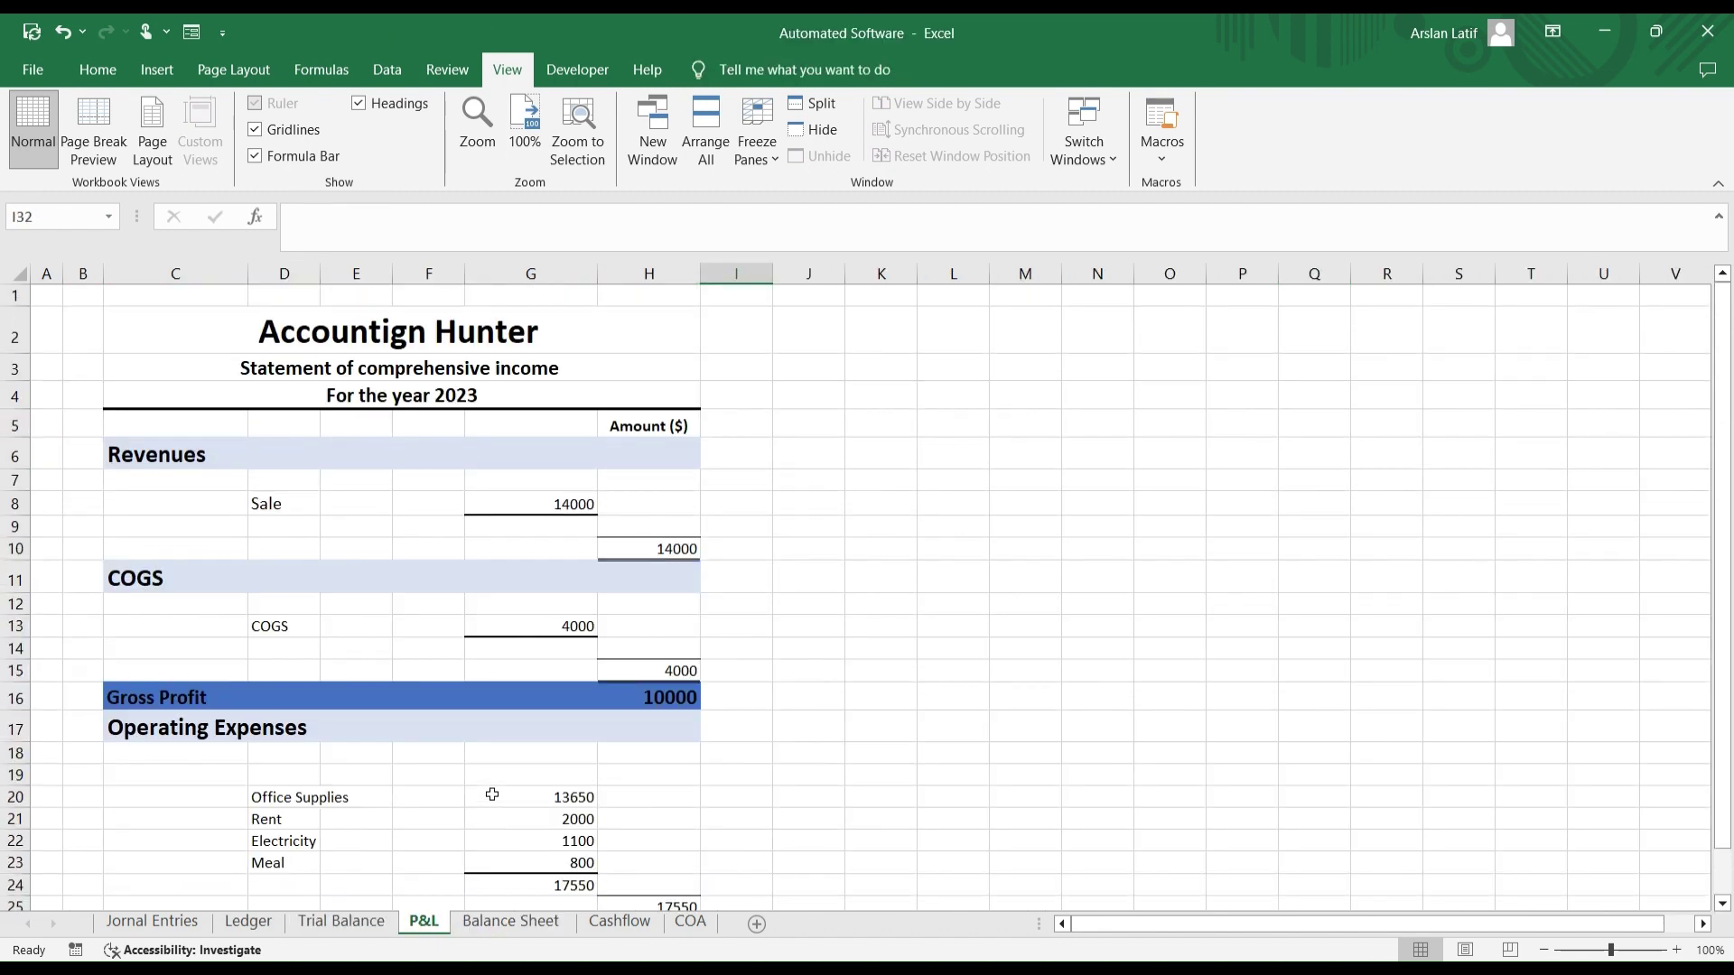
left_click(508, 921)
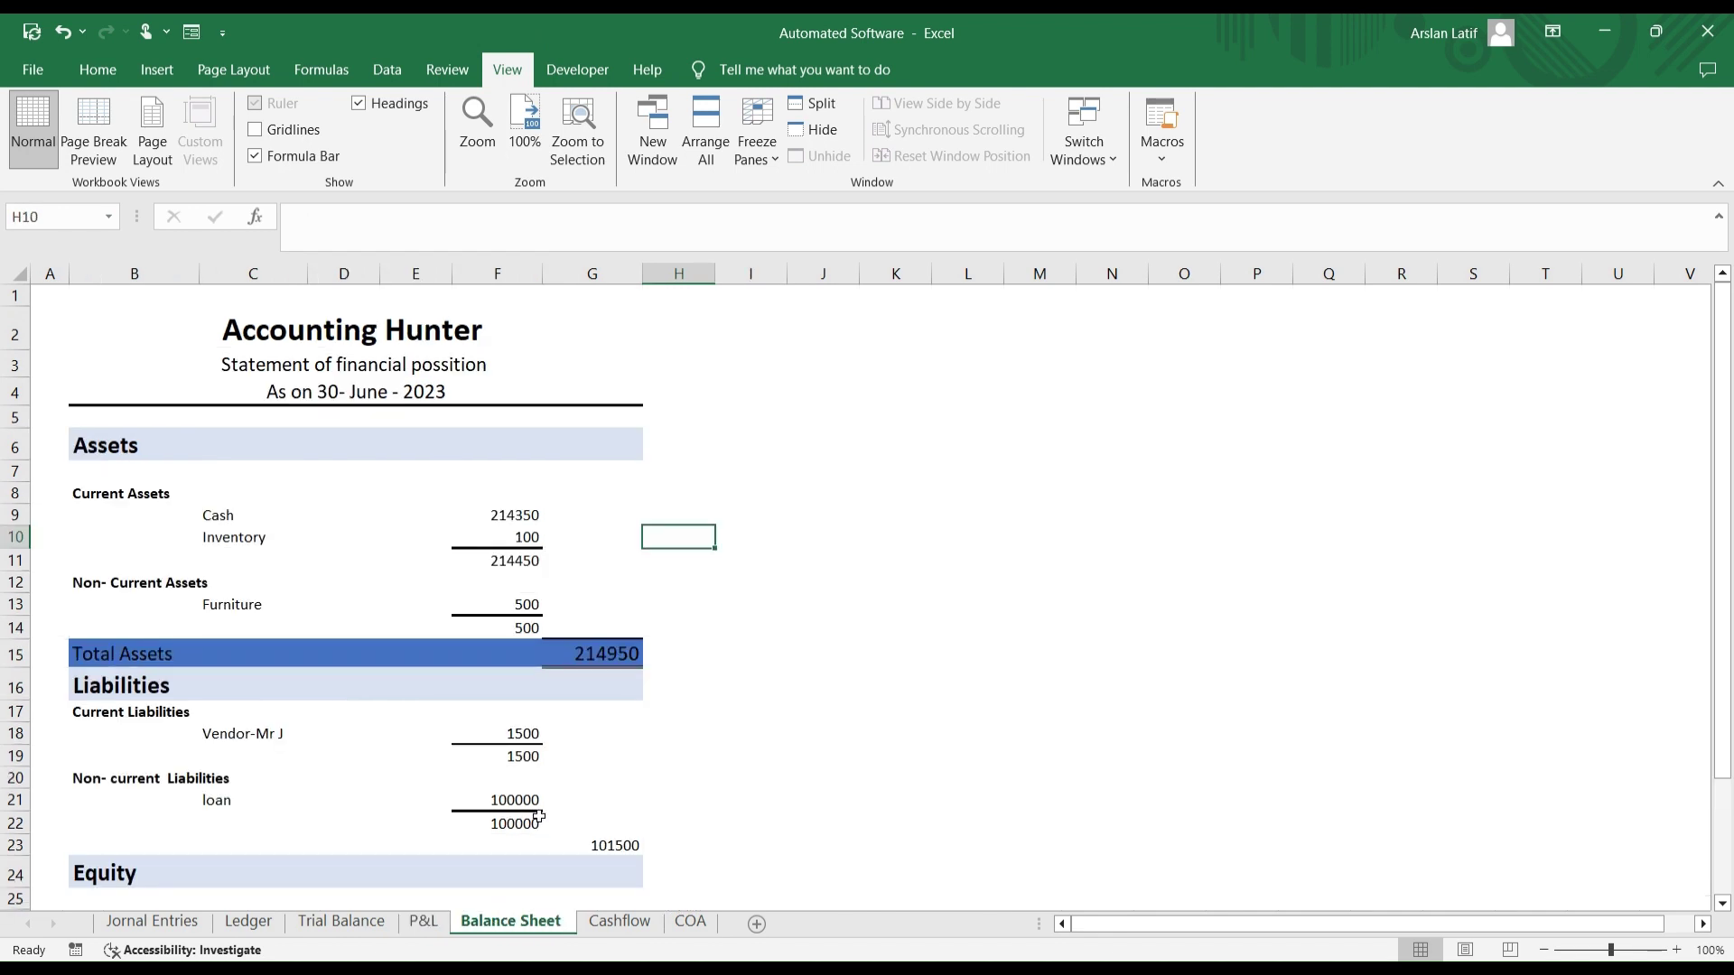
scroll(964, 677, "down", 1)
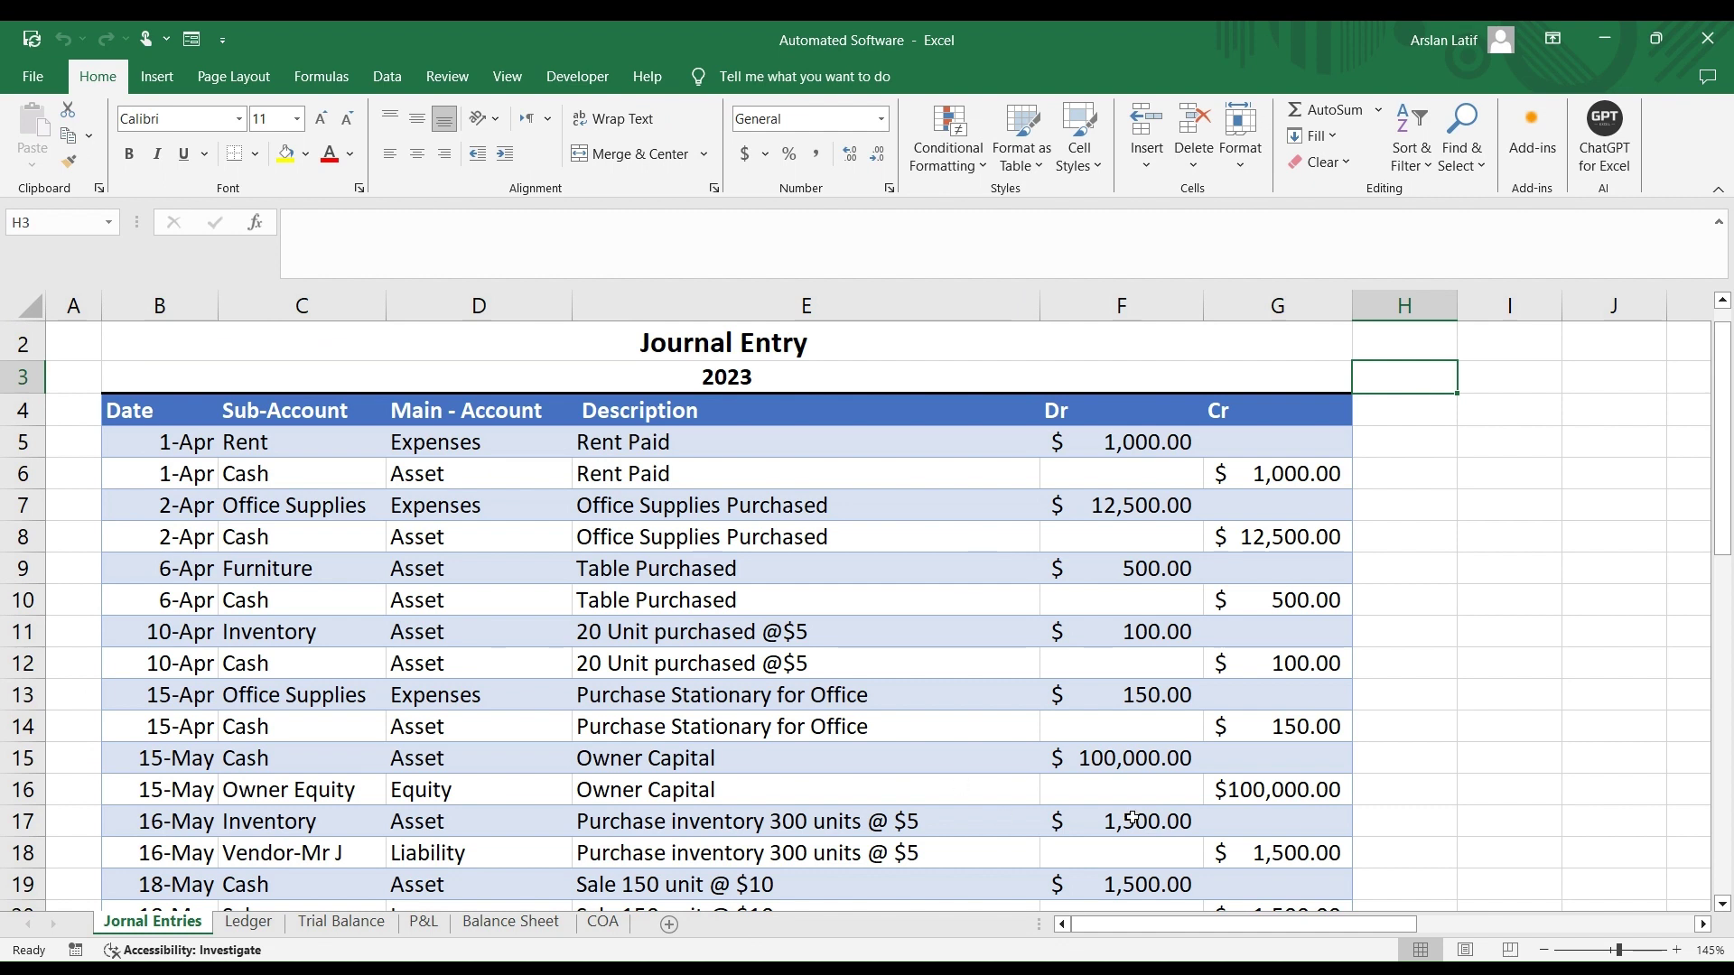
left_click(1490, 637)
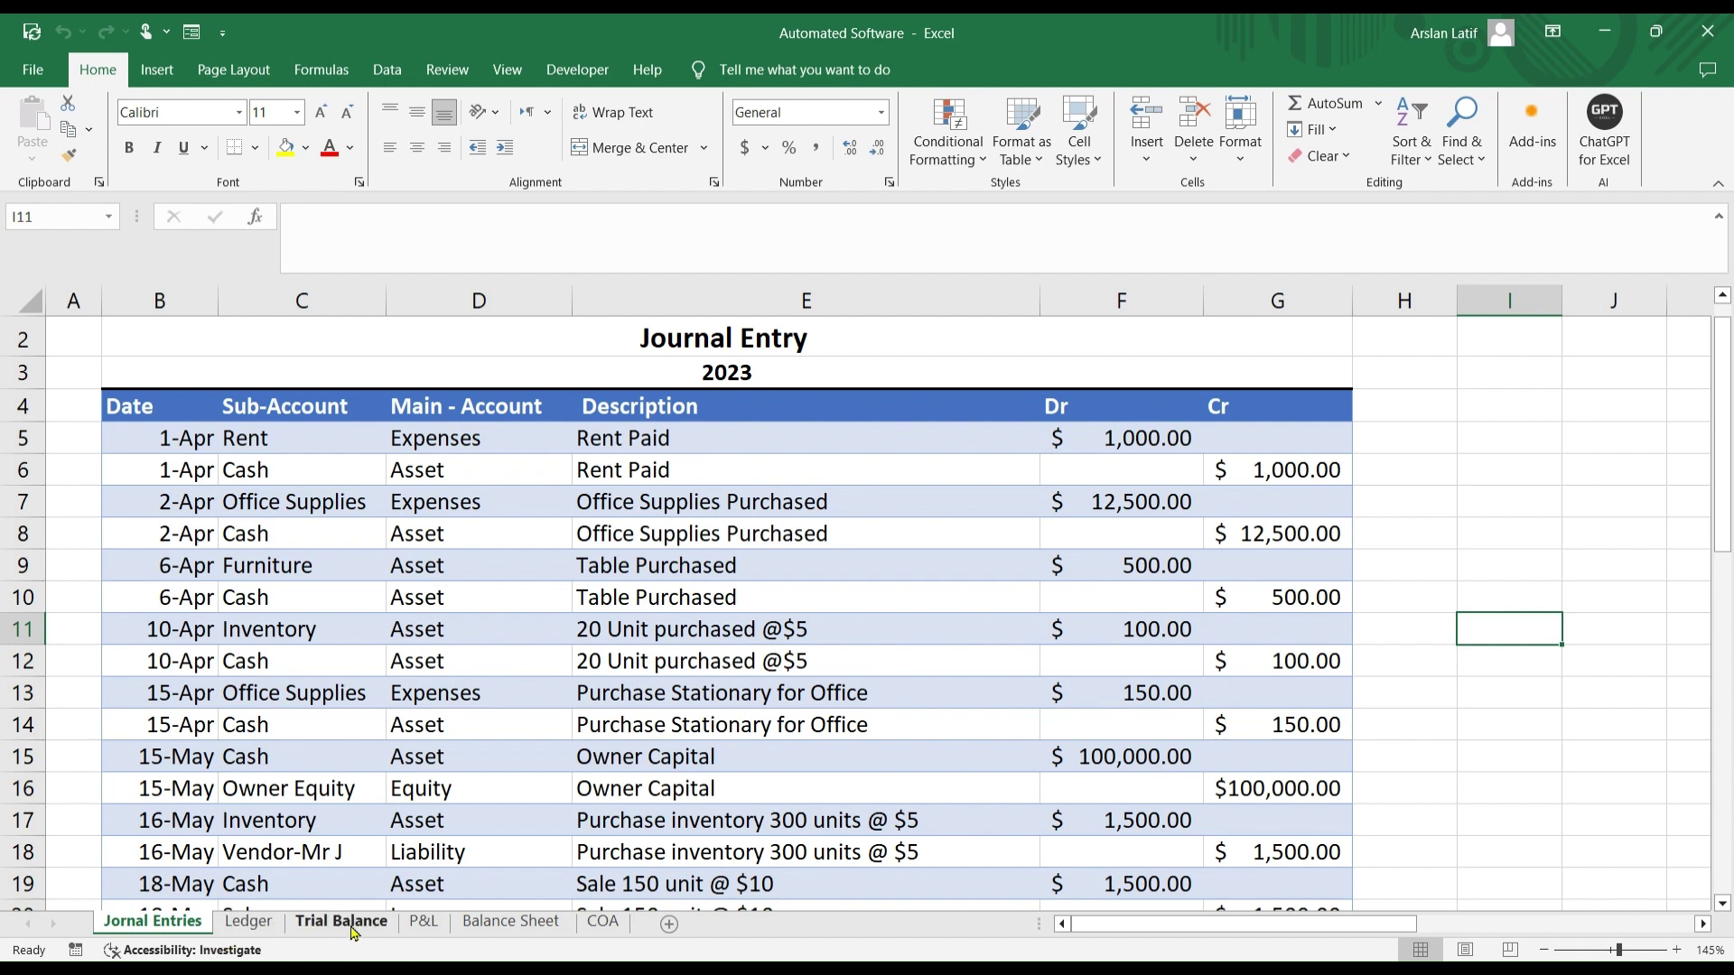
left_click(246, 922)
scroll(824, 665, "up", 4)
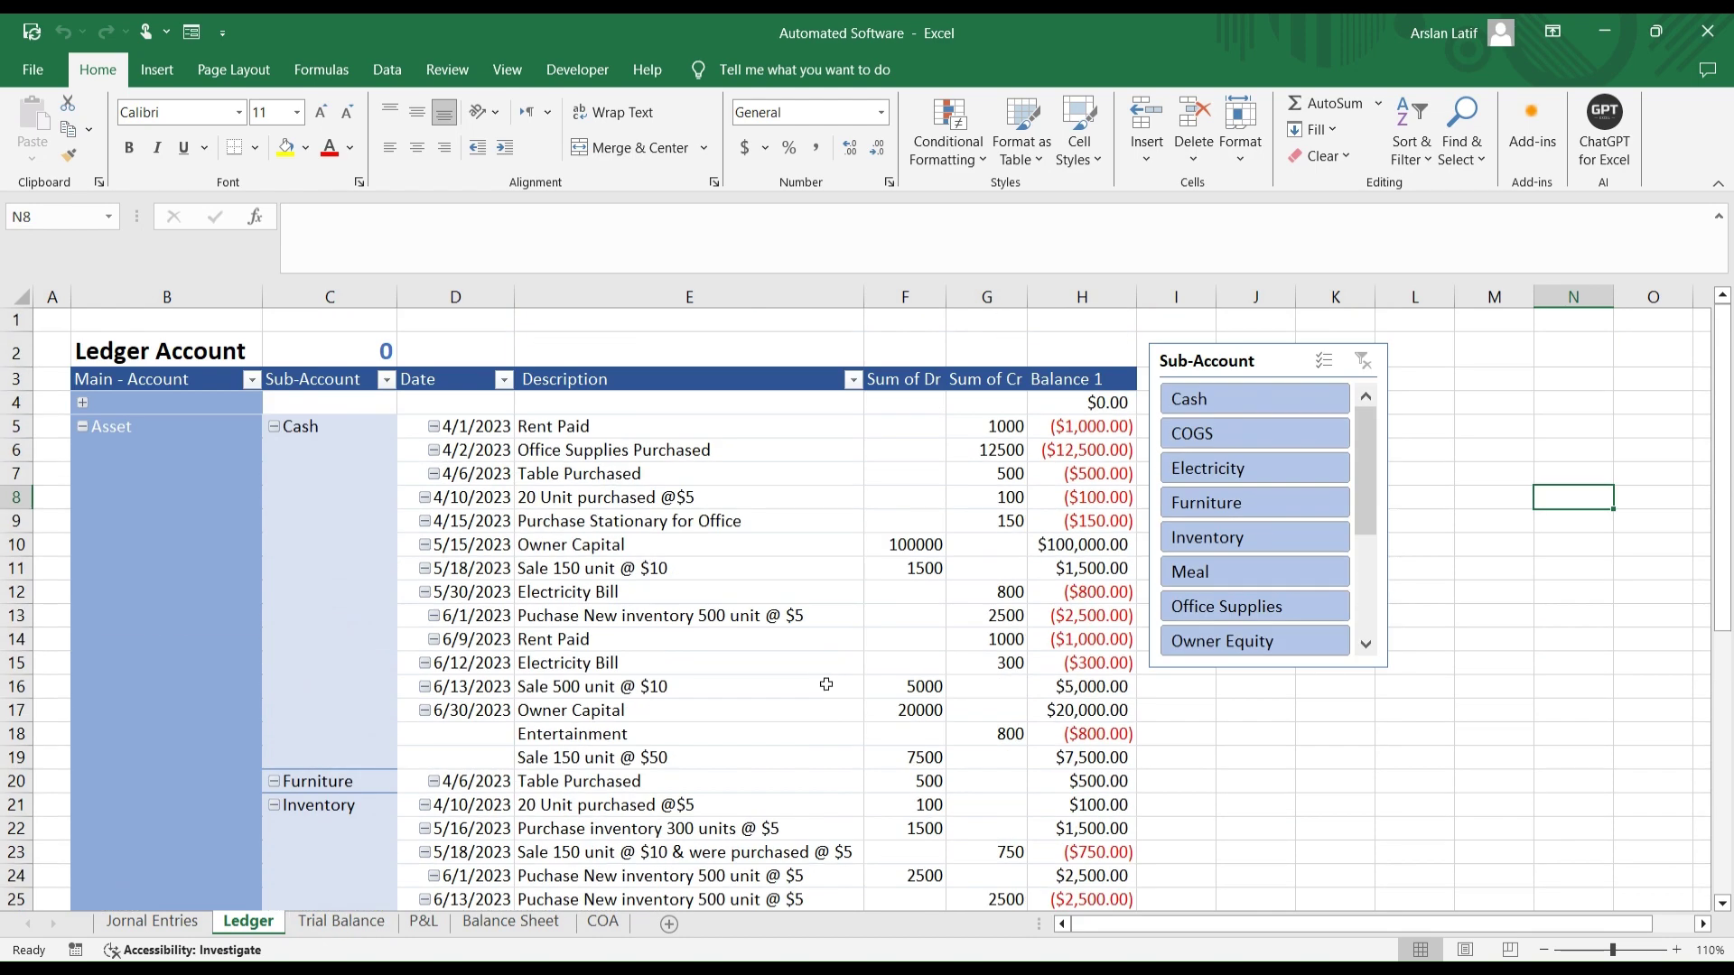
scroll(826, 695, "down", 6)
scroll(827, 703, "down", 4)
scroll(826, 703, "up", 3)
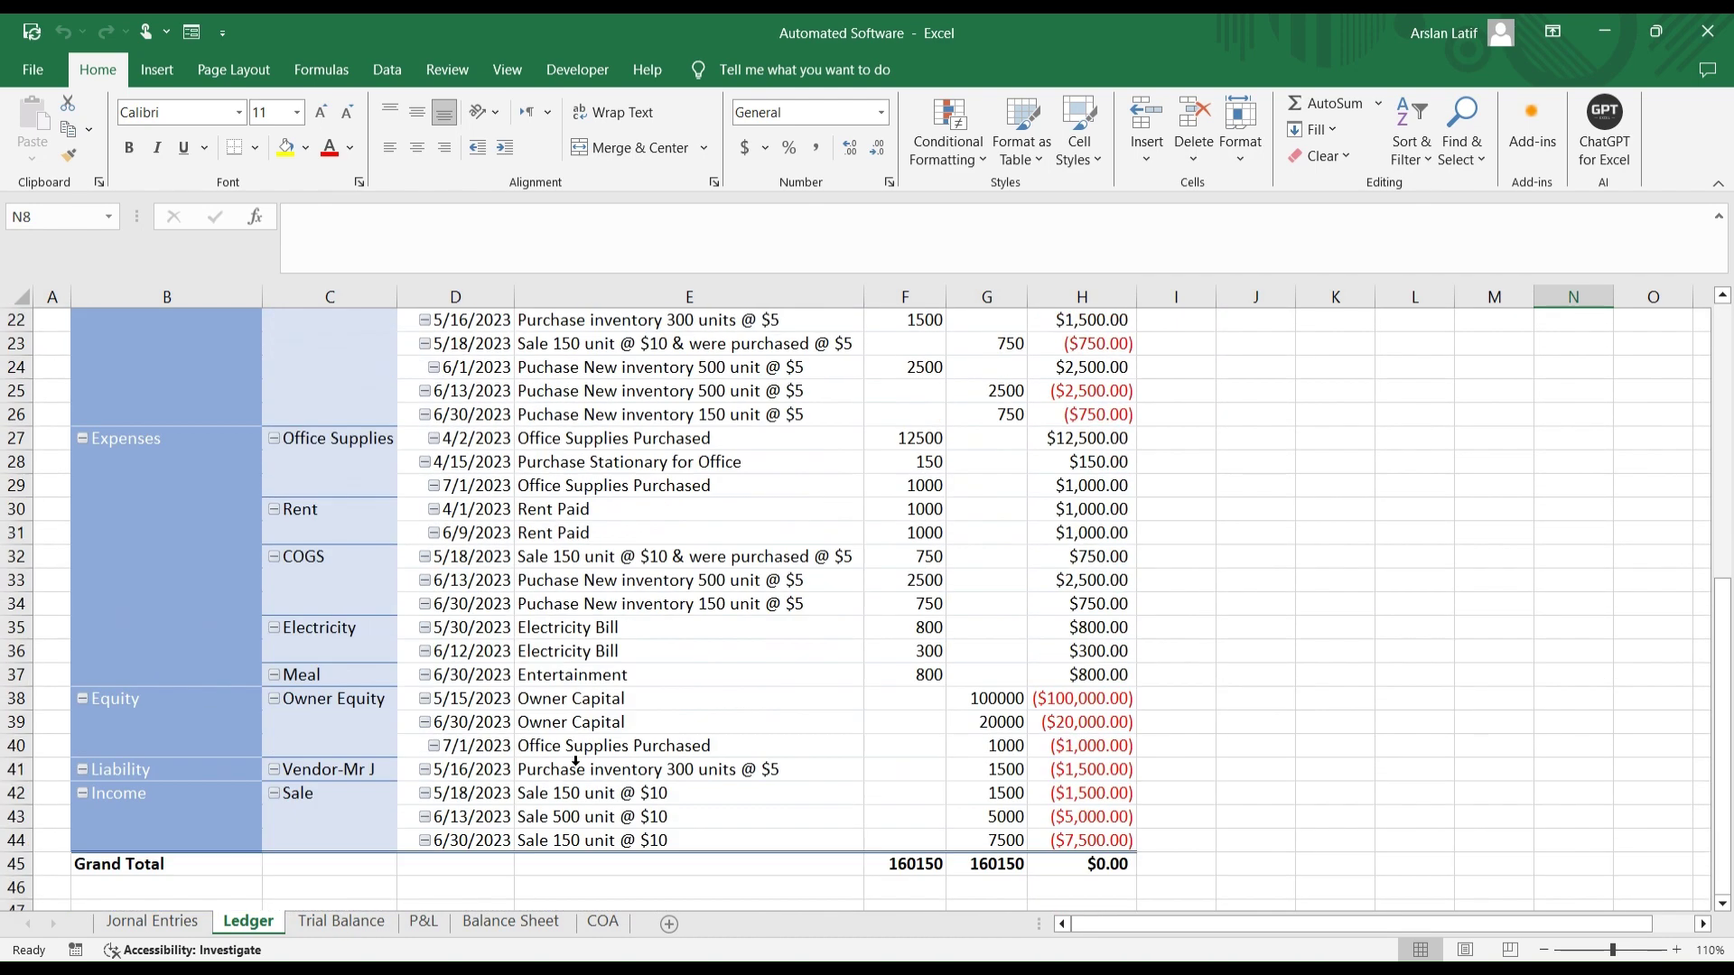
left_click(342, 921)
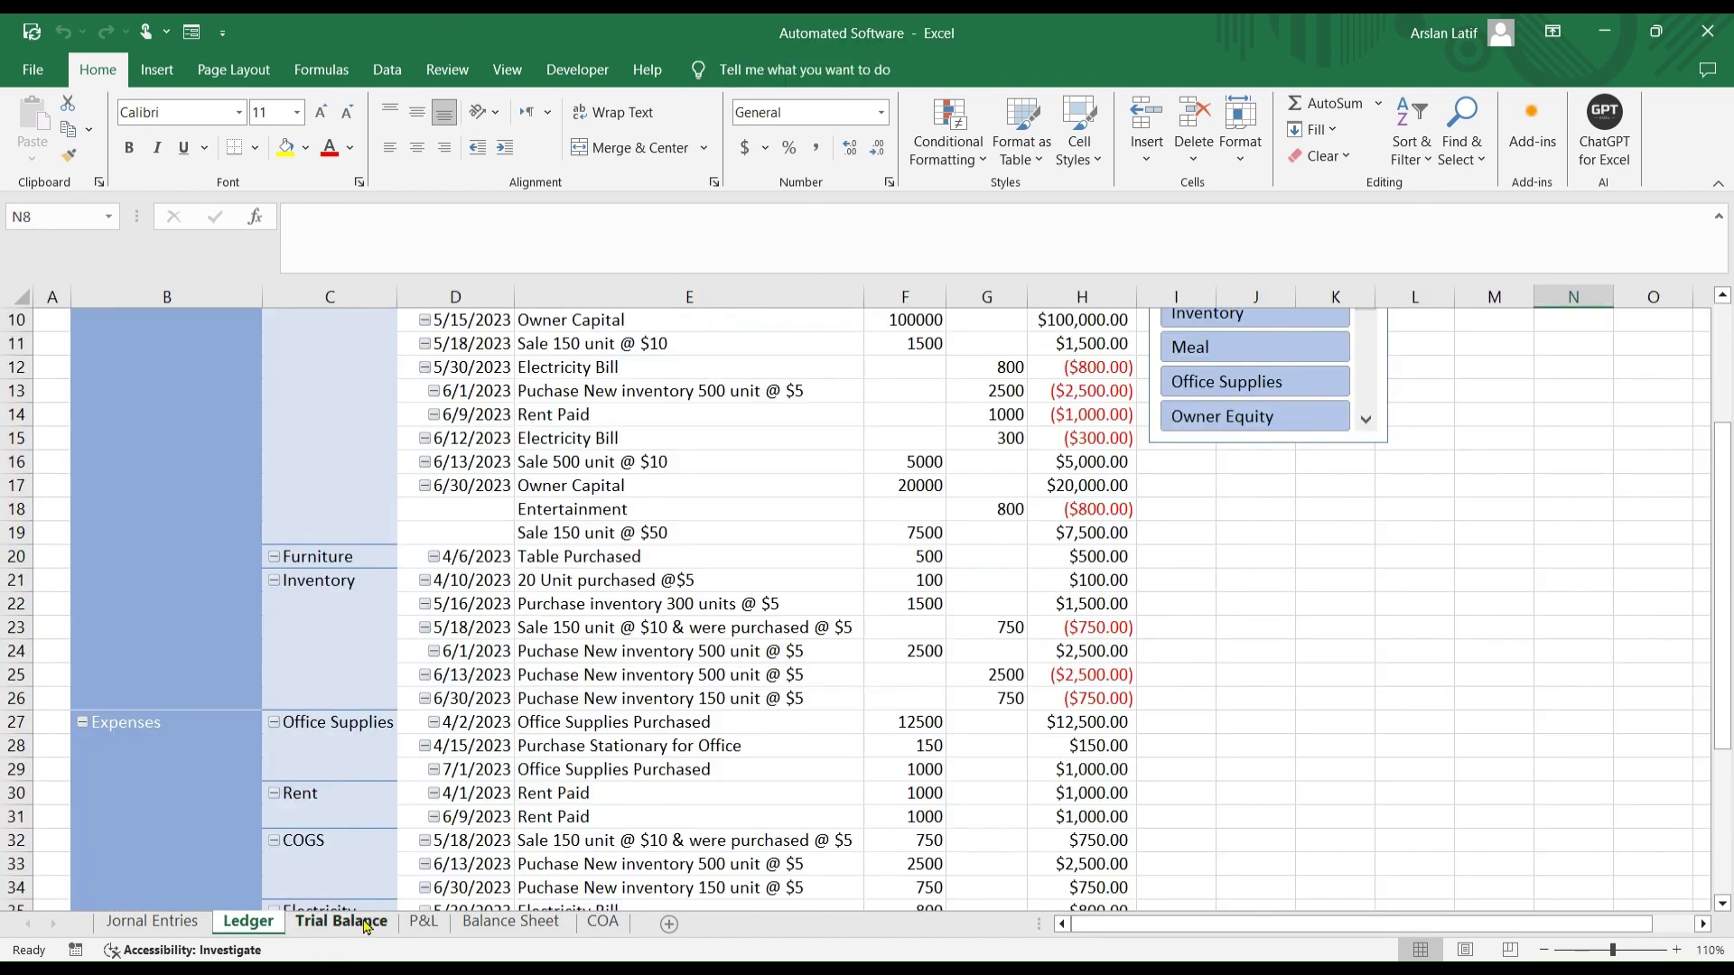
left_click(367, 922)
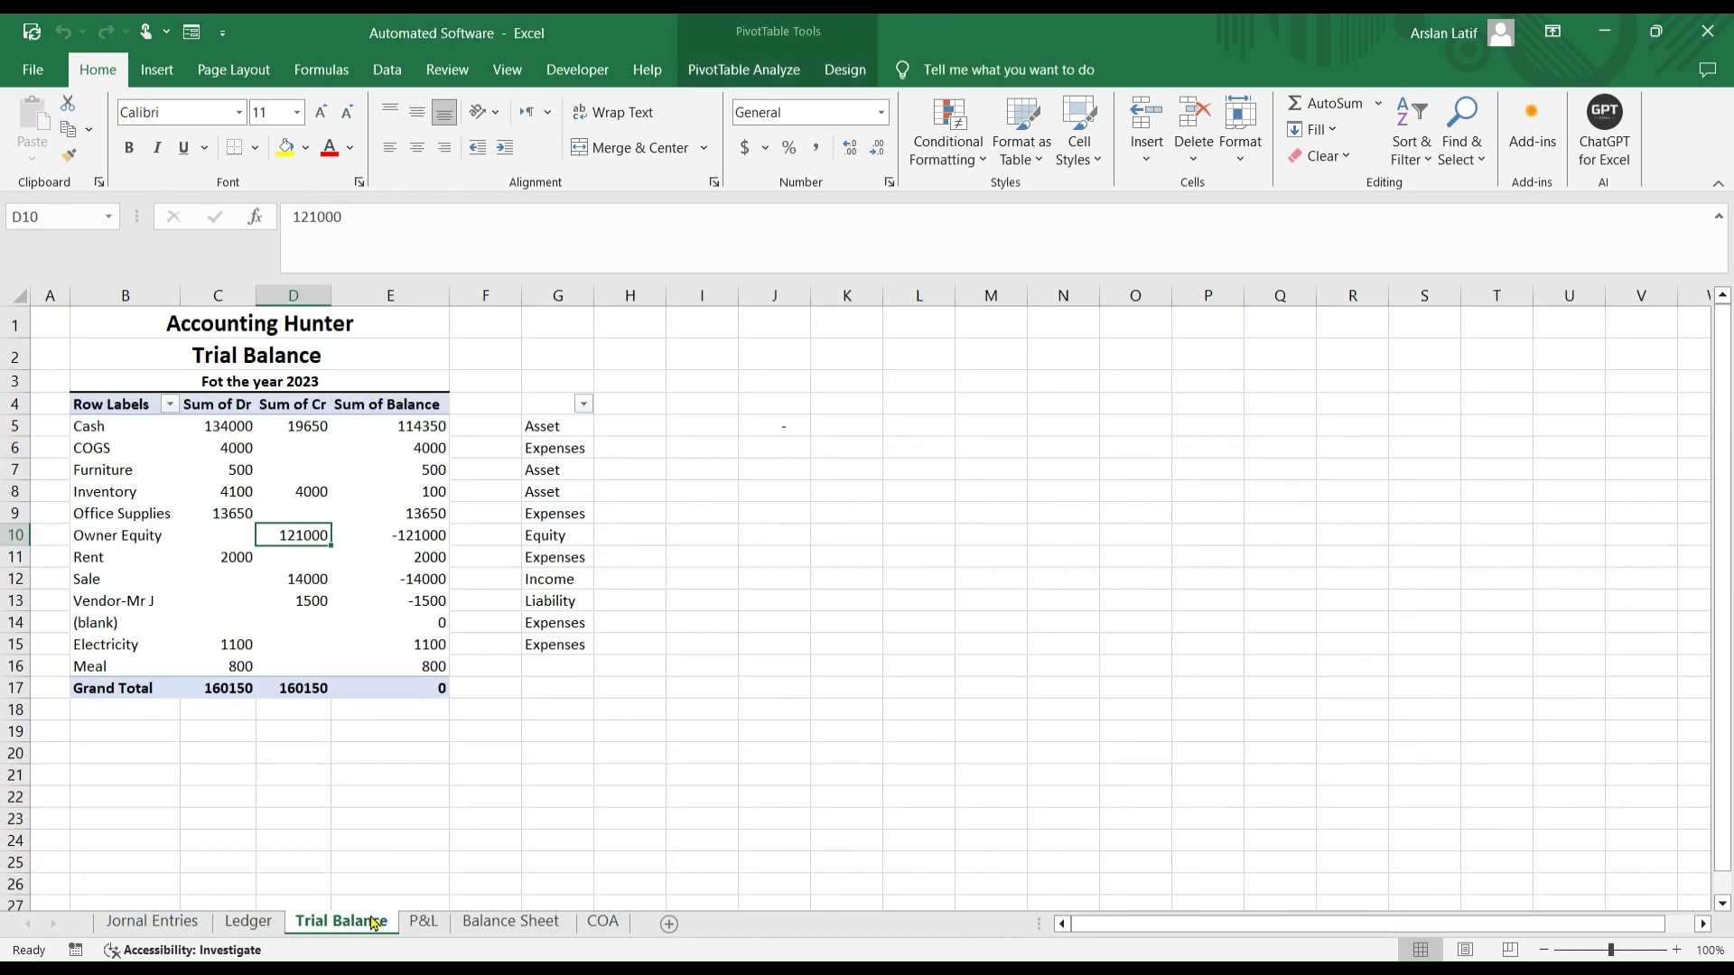
left_click(426, 925)
scroll(534, 781, "up", 6)
scroll(538, 782, "down", 1)
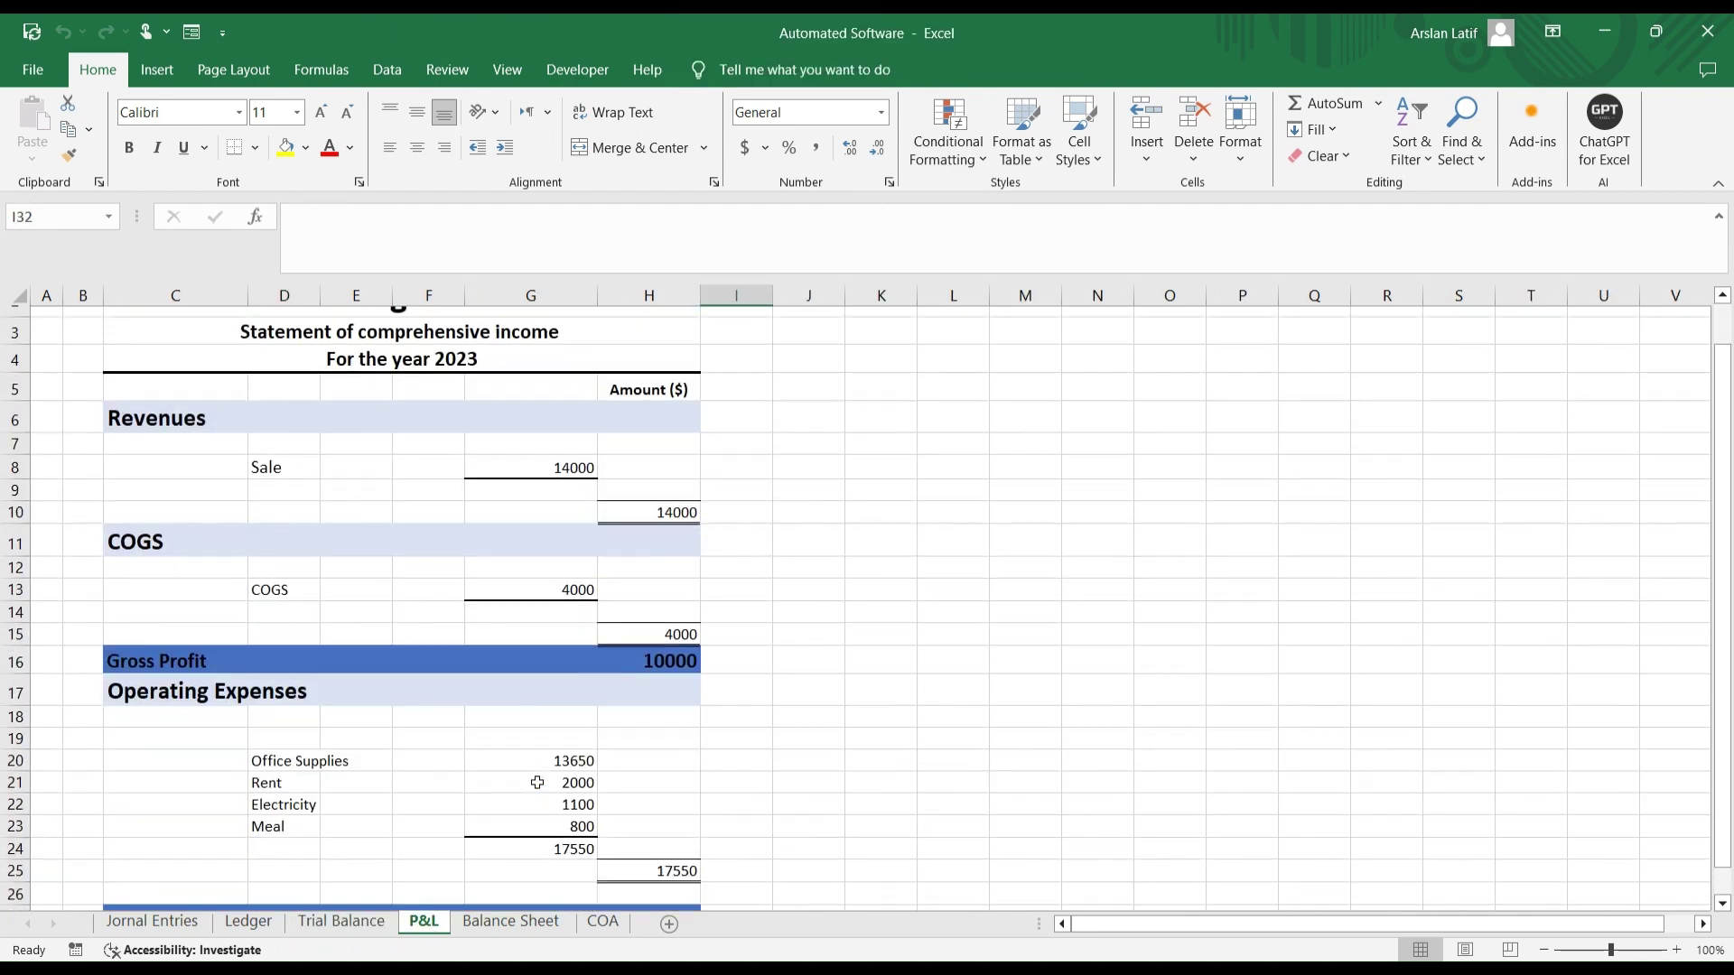
scroll(538, 782, "up", 1)
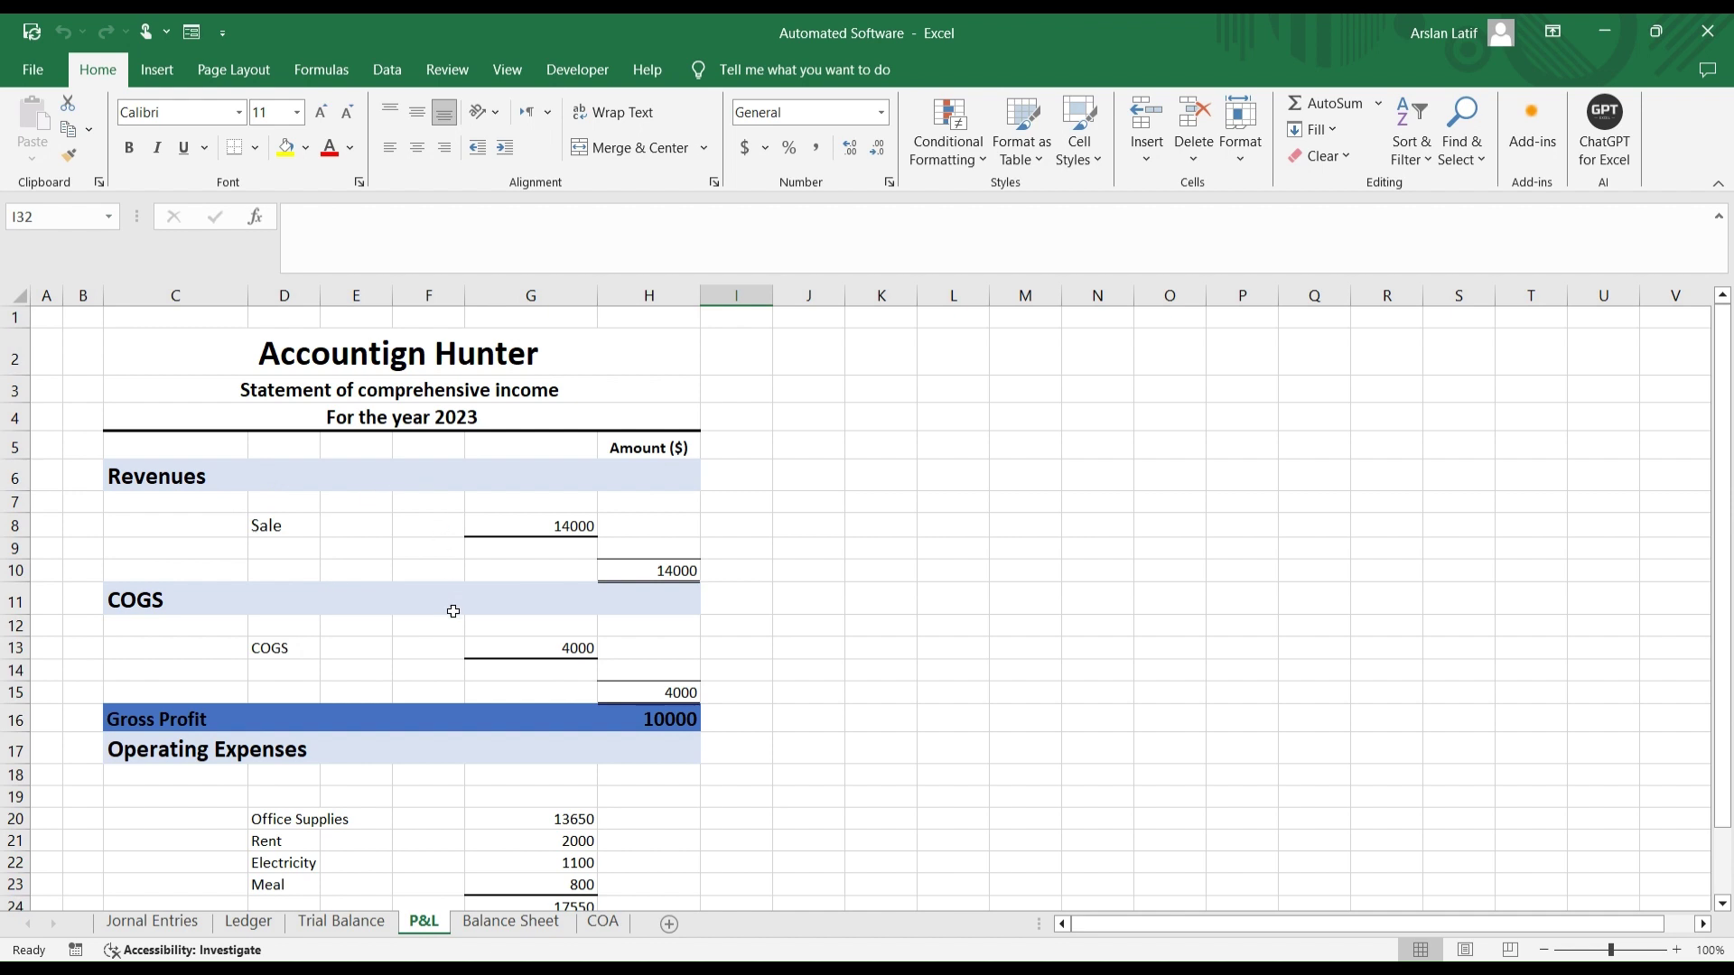
left_click(511, 922)
scroll(575, 767, "down", 4)
scroll(576, 767, "up", 4)
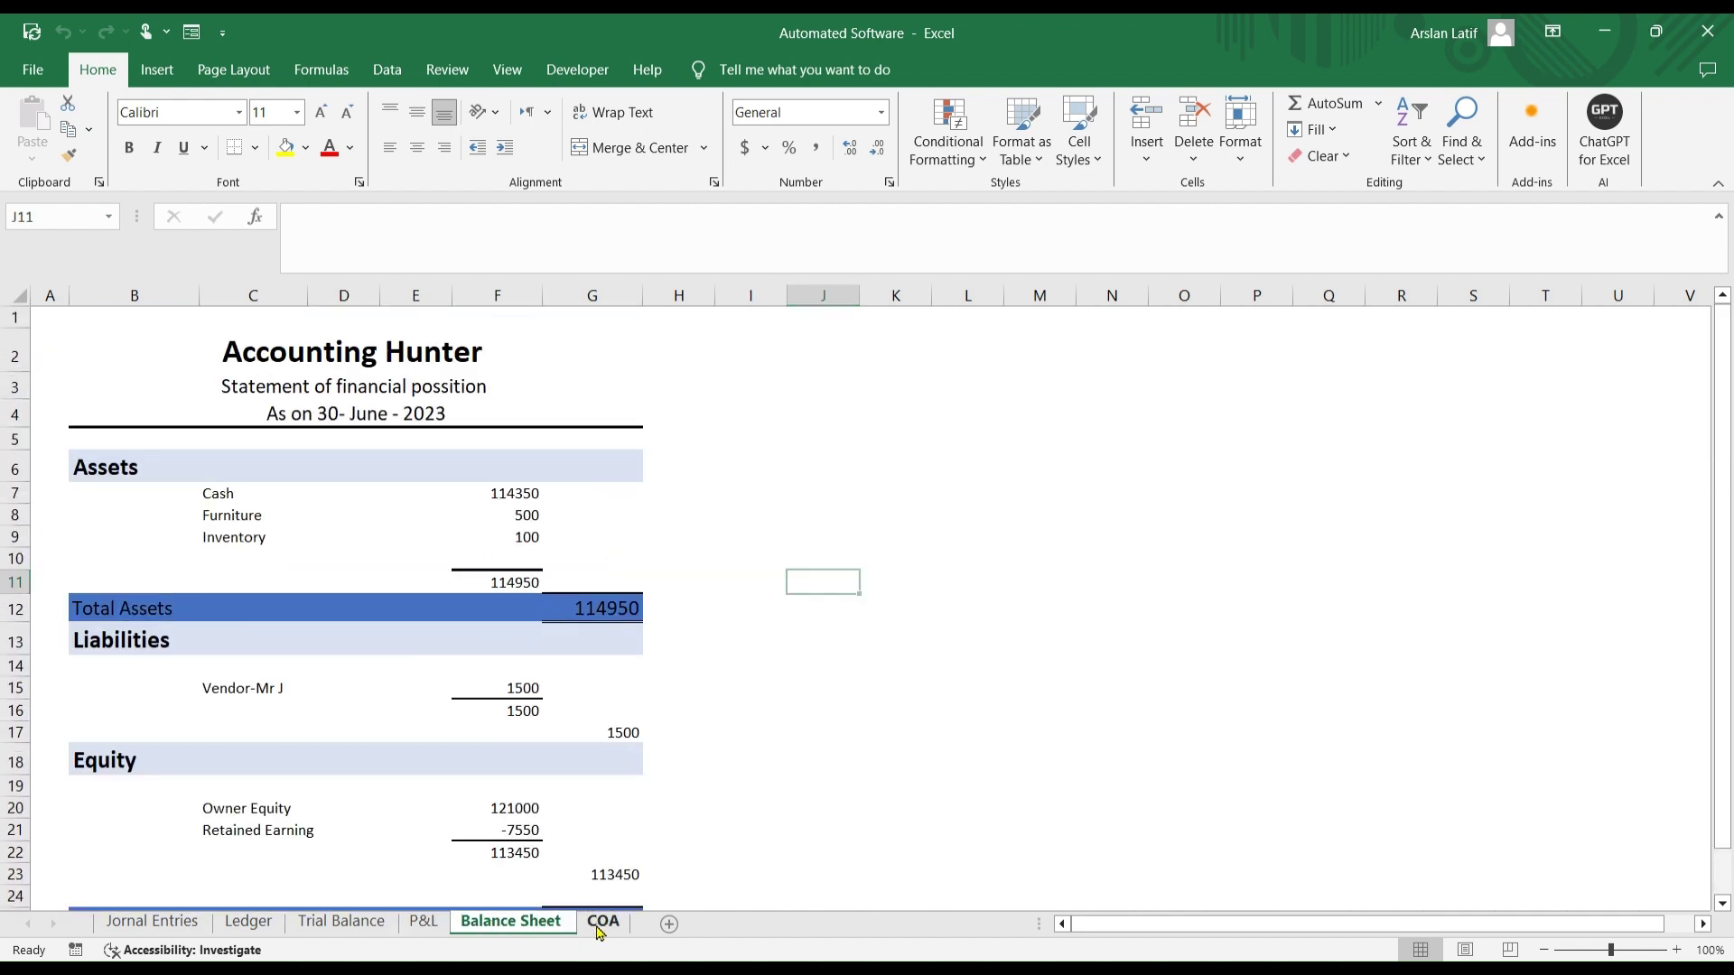
left_click(602, 921)
left_click(511, 921)
left_click(424, 922)
left_click(341, 922)
left_click(249, 921)
left_click(151, 921)
scroll(556, 762, "up", 1)
scroll(557, 762, "down", 16)
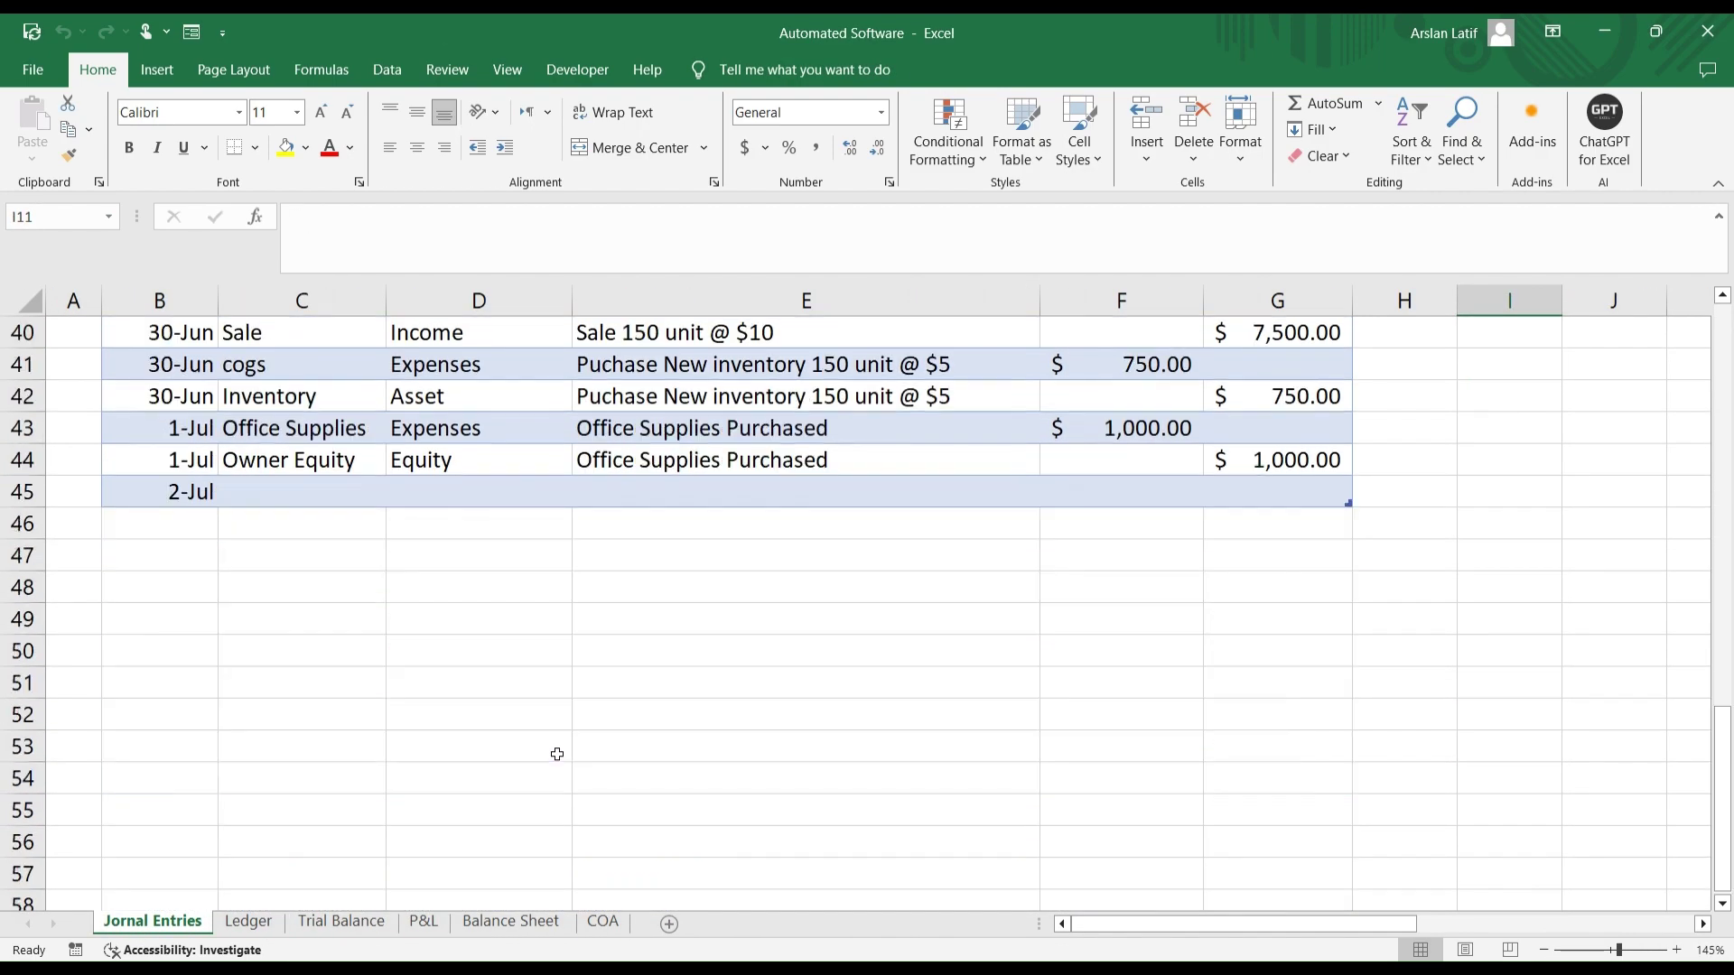
scroll(558, 754, "up", 16)
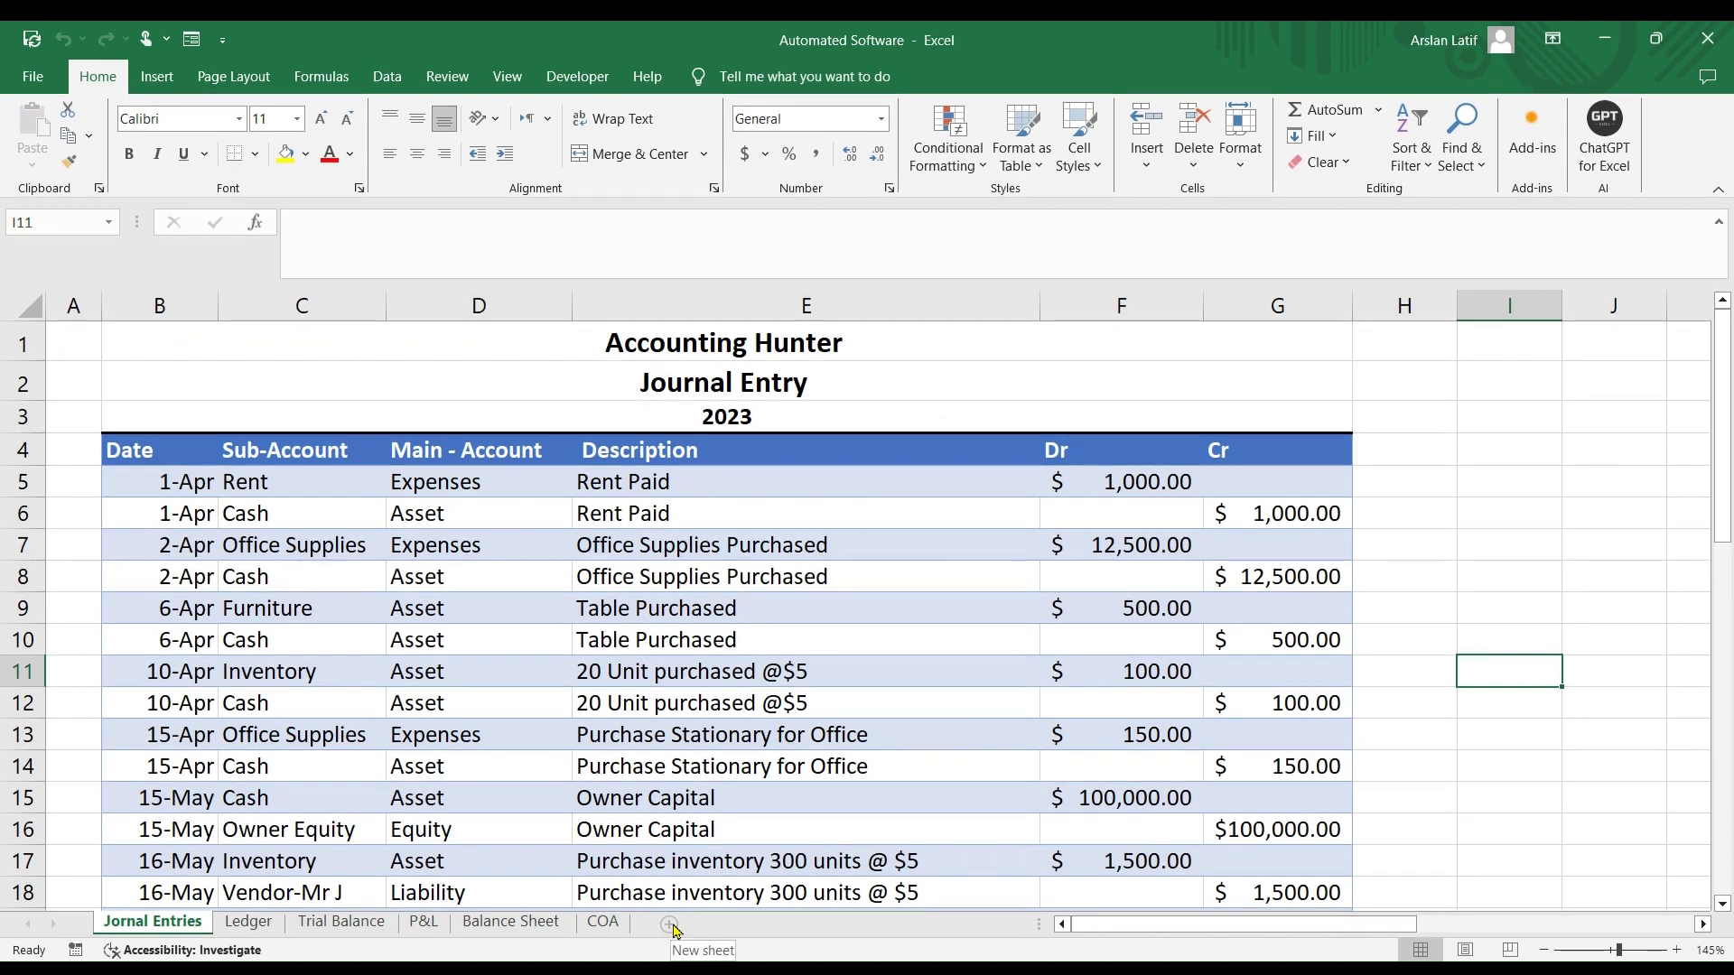
Step: Add a new blank sheet named Cashflow and place it between Balance Sheet and COA
left_click(669, 924)
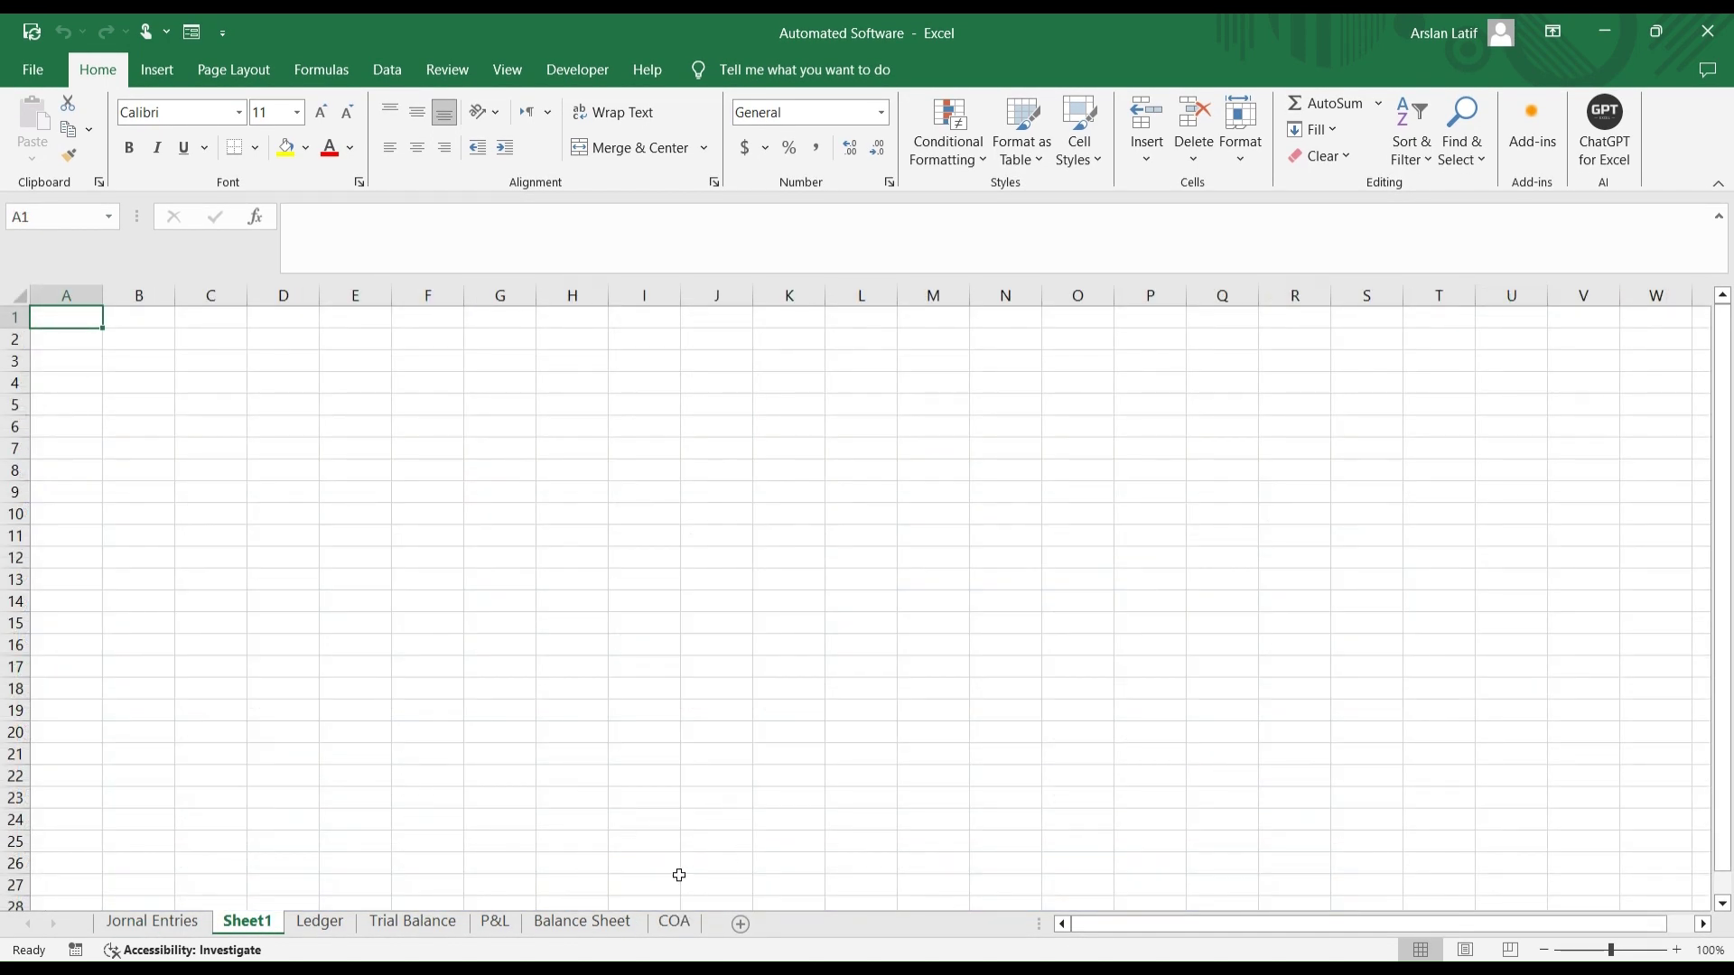
right_click(262, 923)
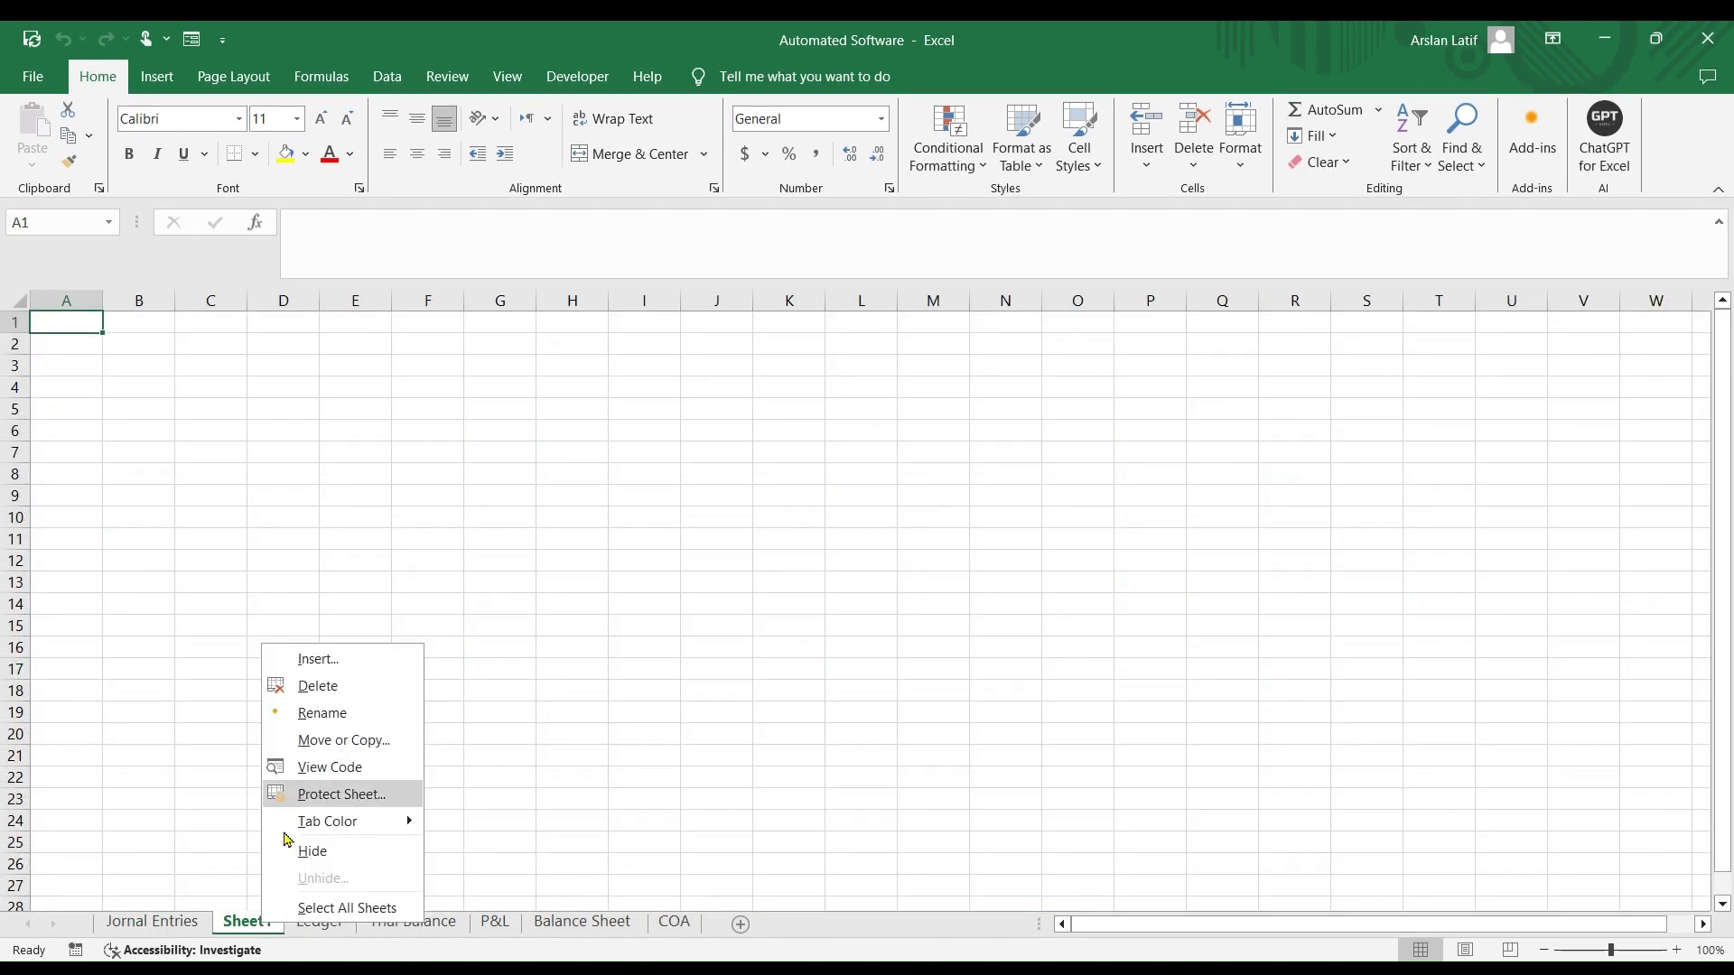
left_click(345, 719)
type("Ca")
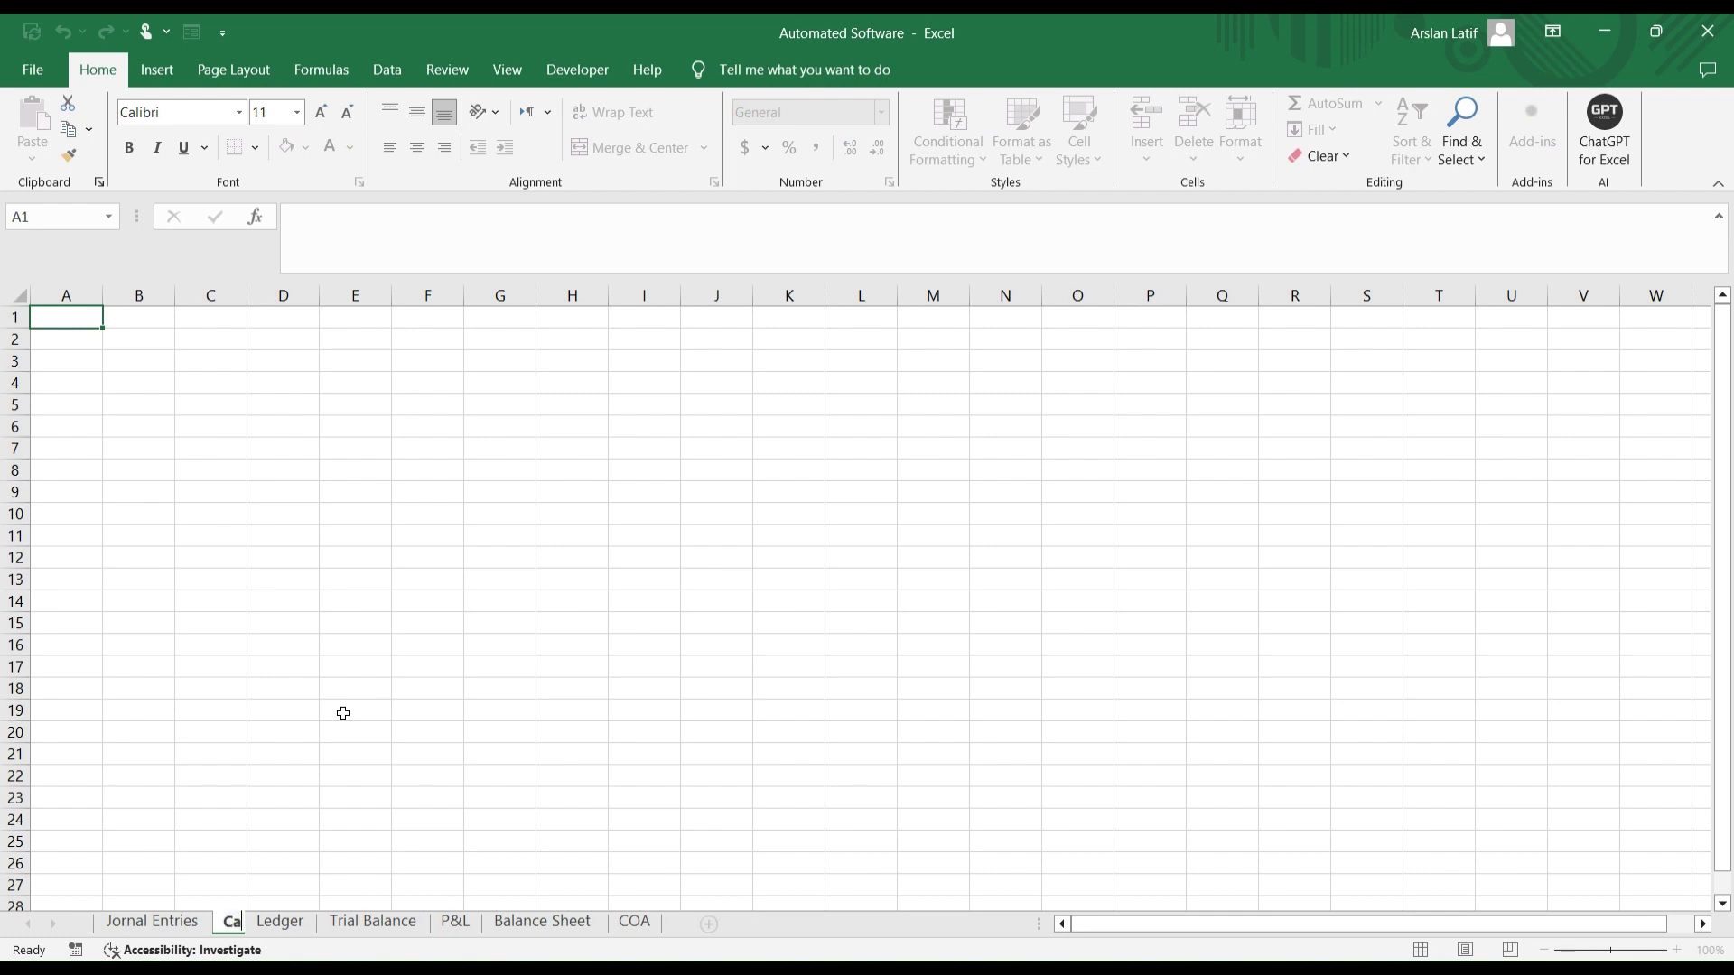
type("shflow")
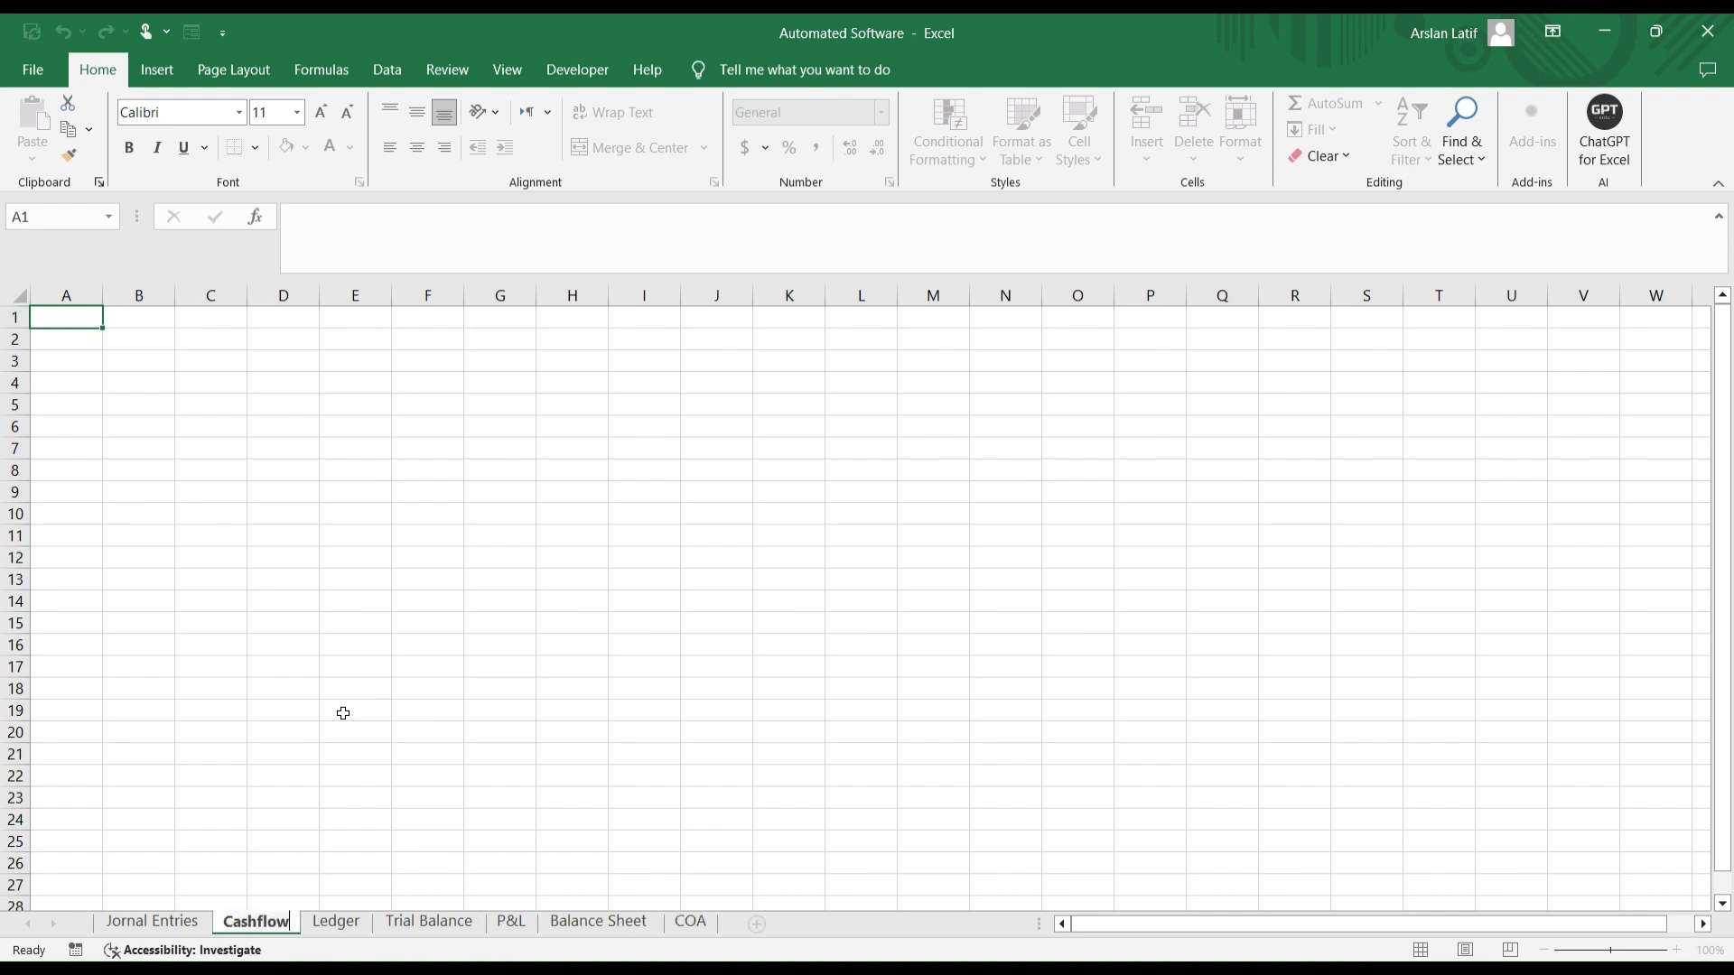
left_click(456, 816)
left_click_drag(255, 926, 665, 923)
left_click(876, 818)
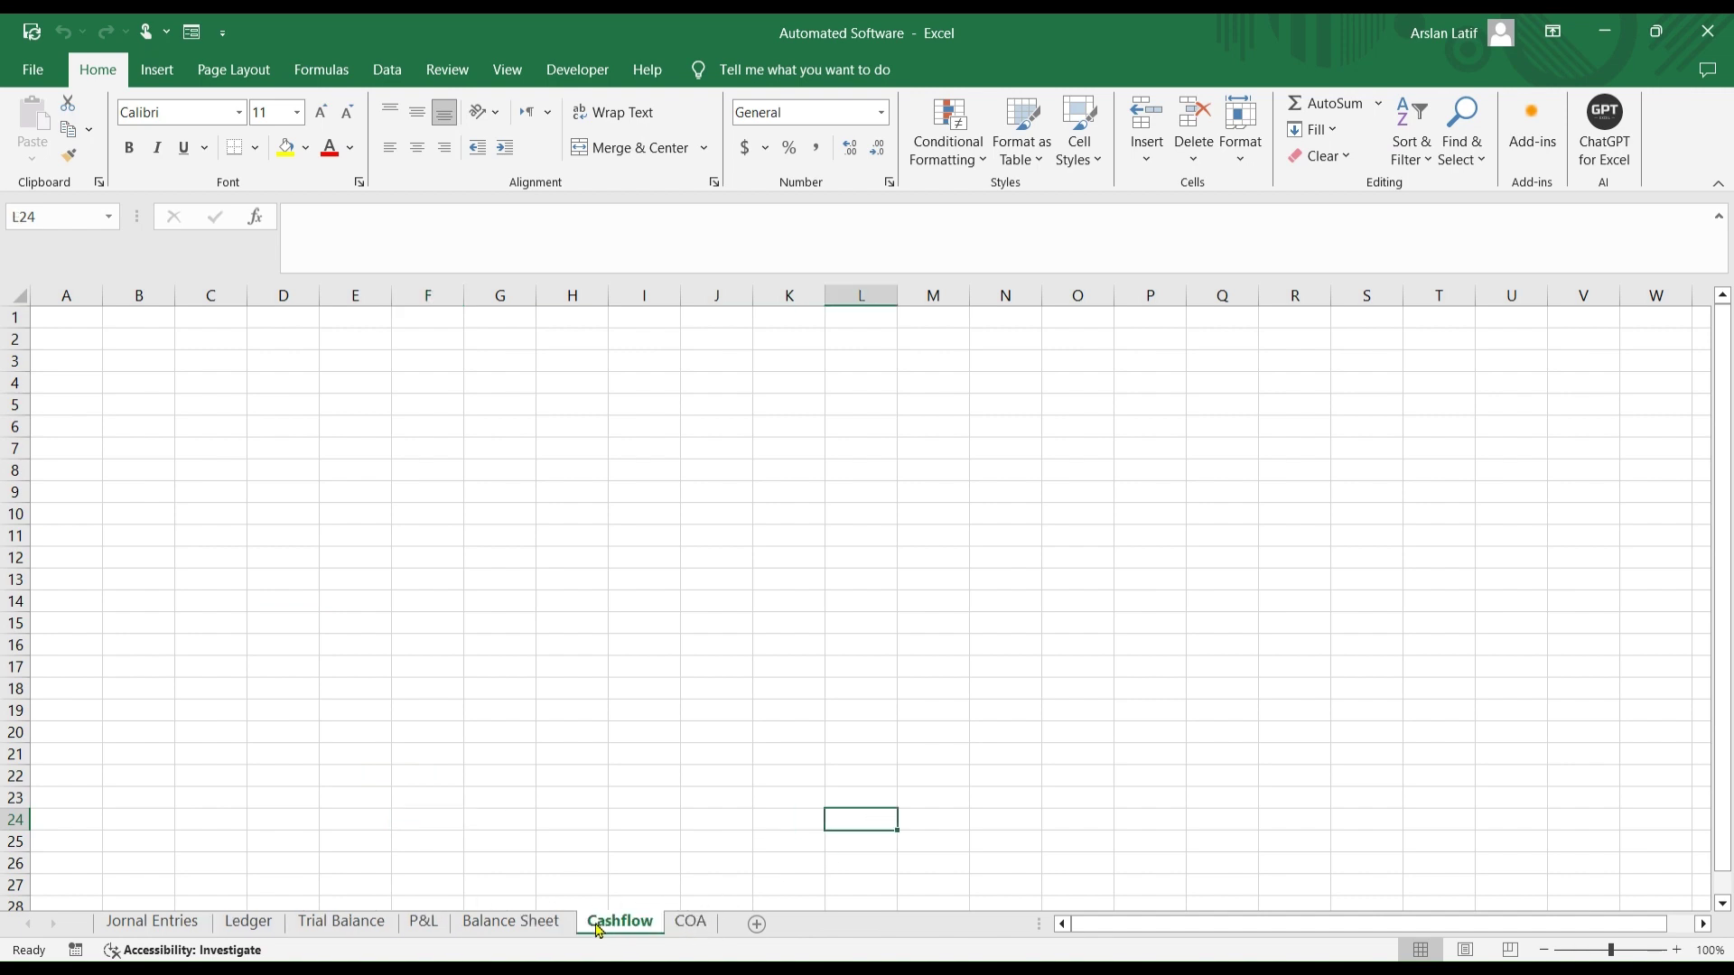
left_click(530, 926)
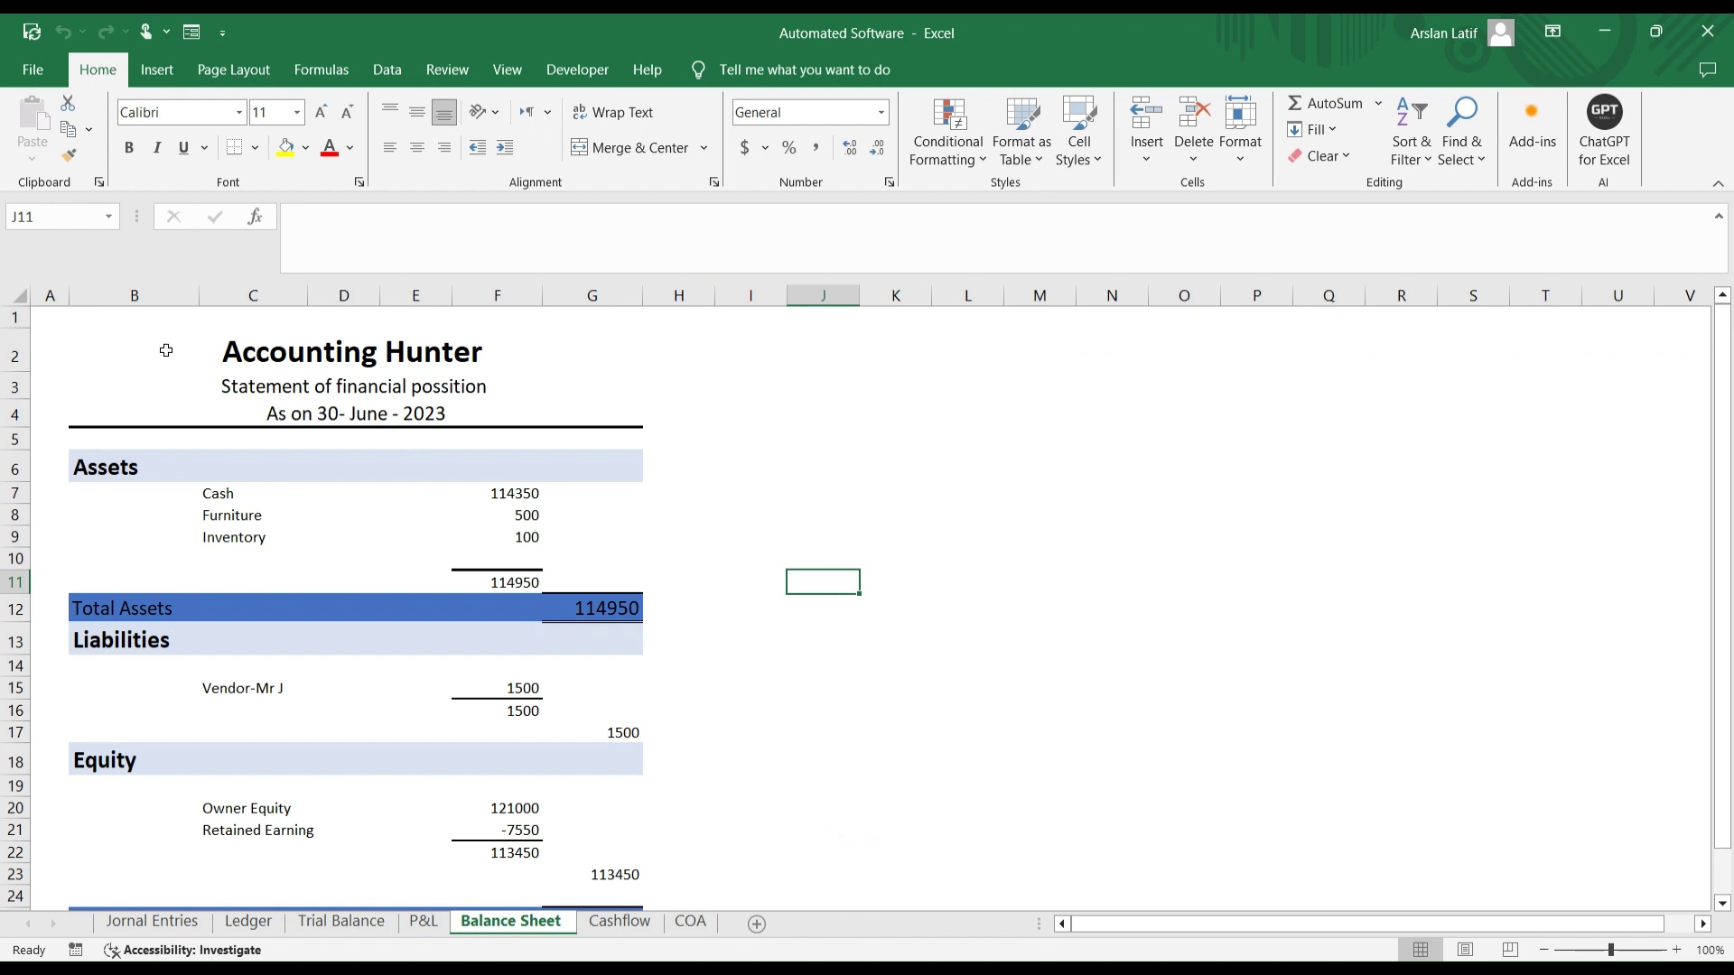
Step: Copy the Balance Sheet's Accounting Hunter title block into B1 of Cashflow and widen column B
left_click_drag(109, 316, 457, 418)
key("ctrl+c")
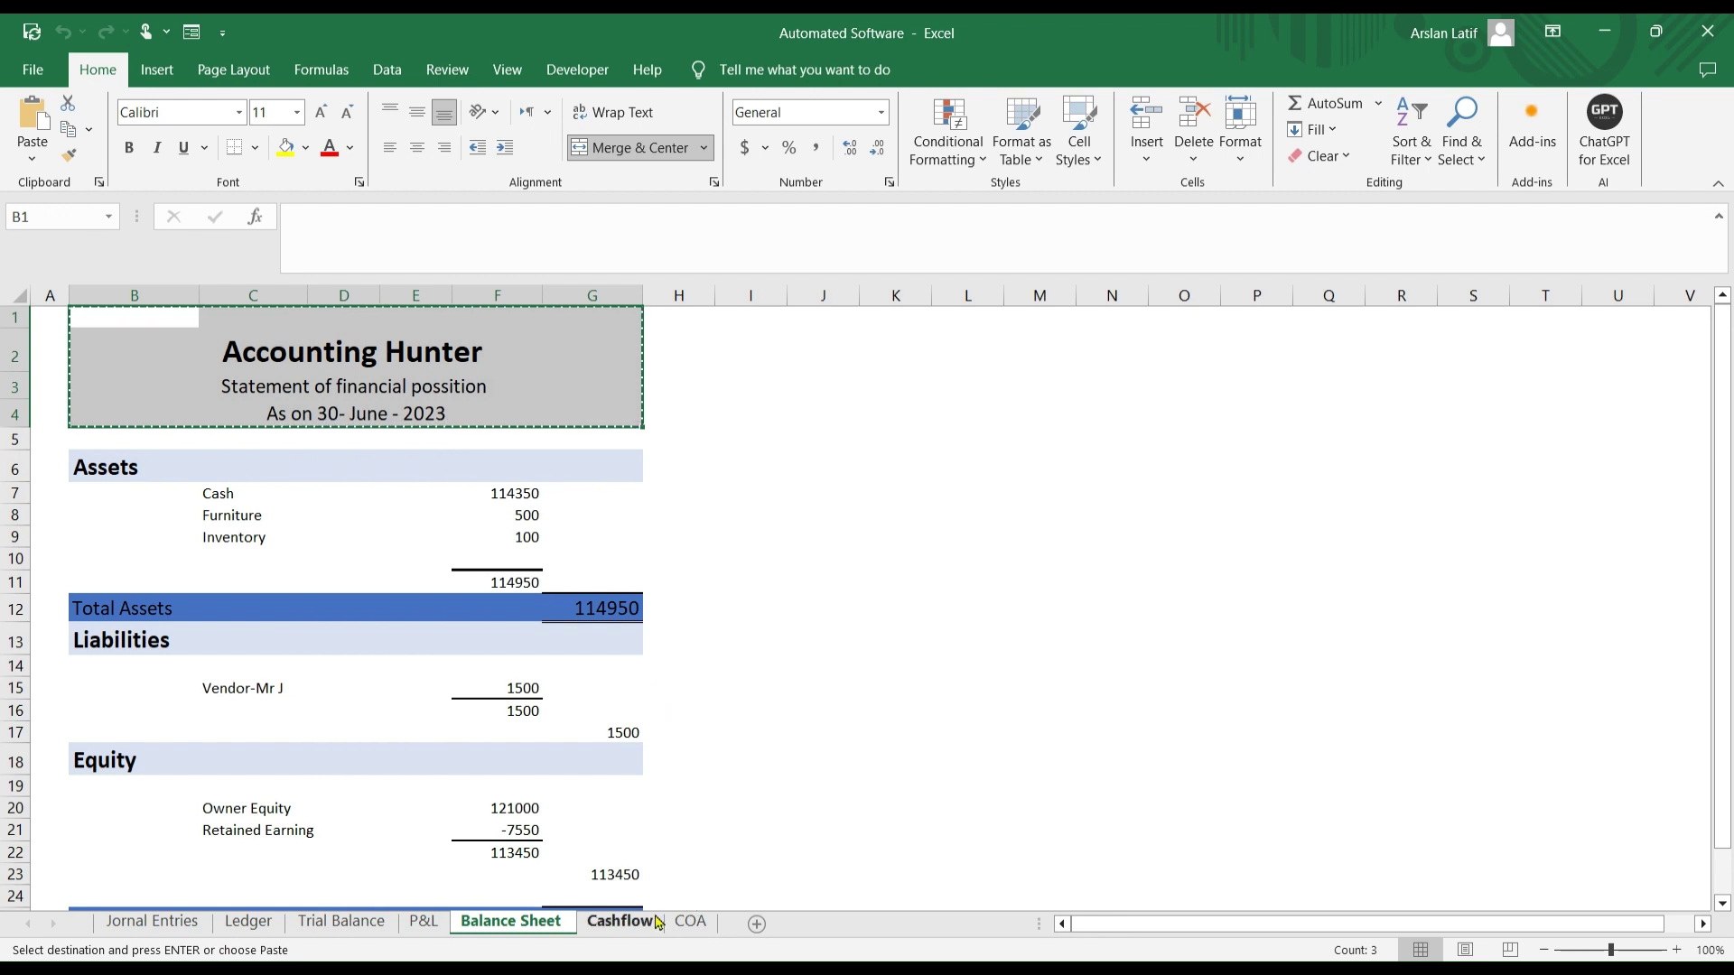
left_click(620, 921)
left_click(119, 323)
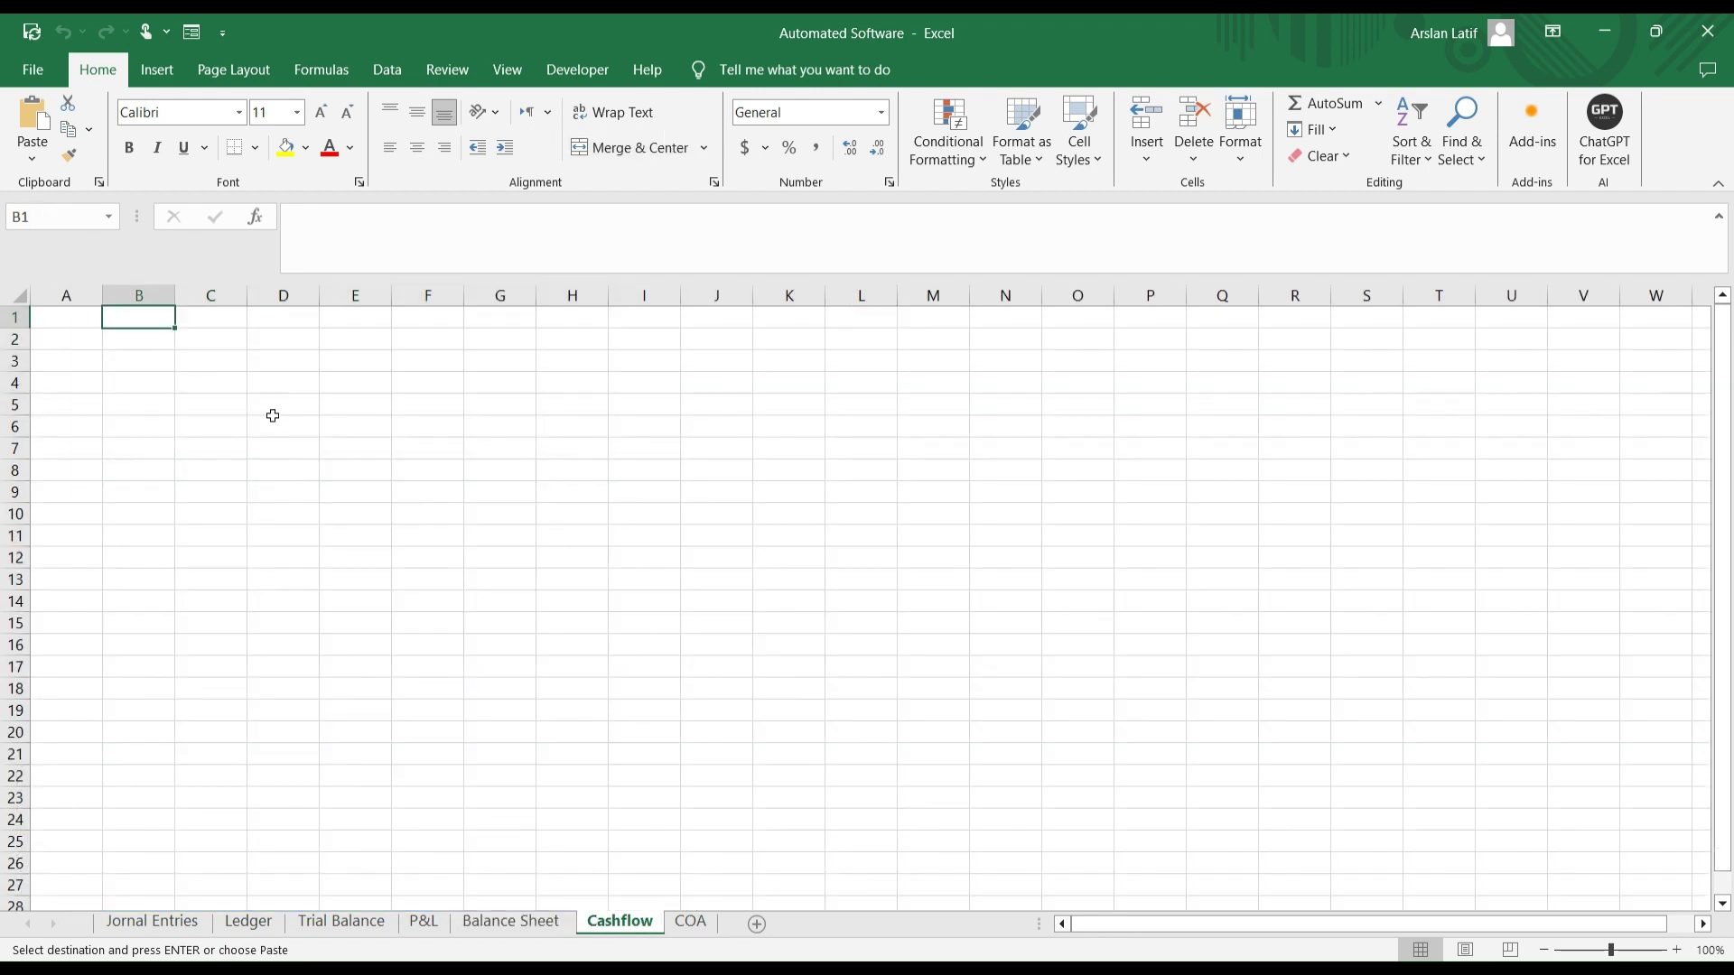
key("ctrl+v")
left_click(542, 503)
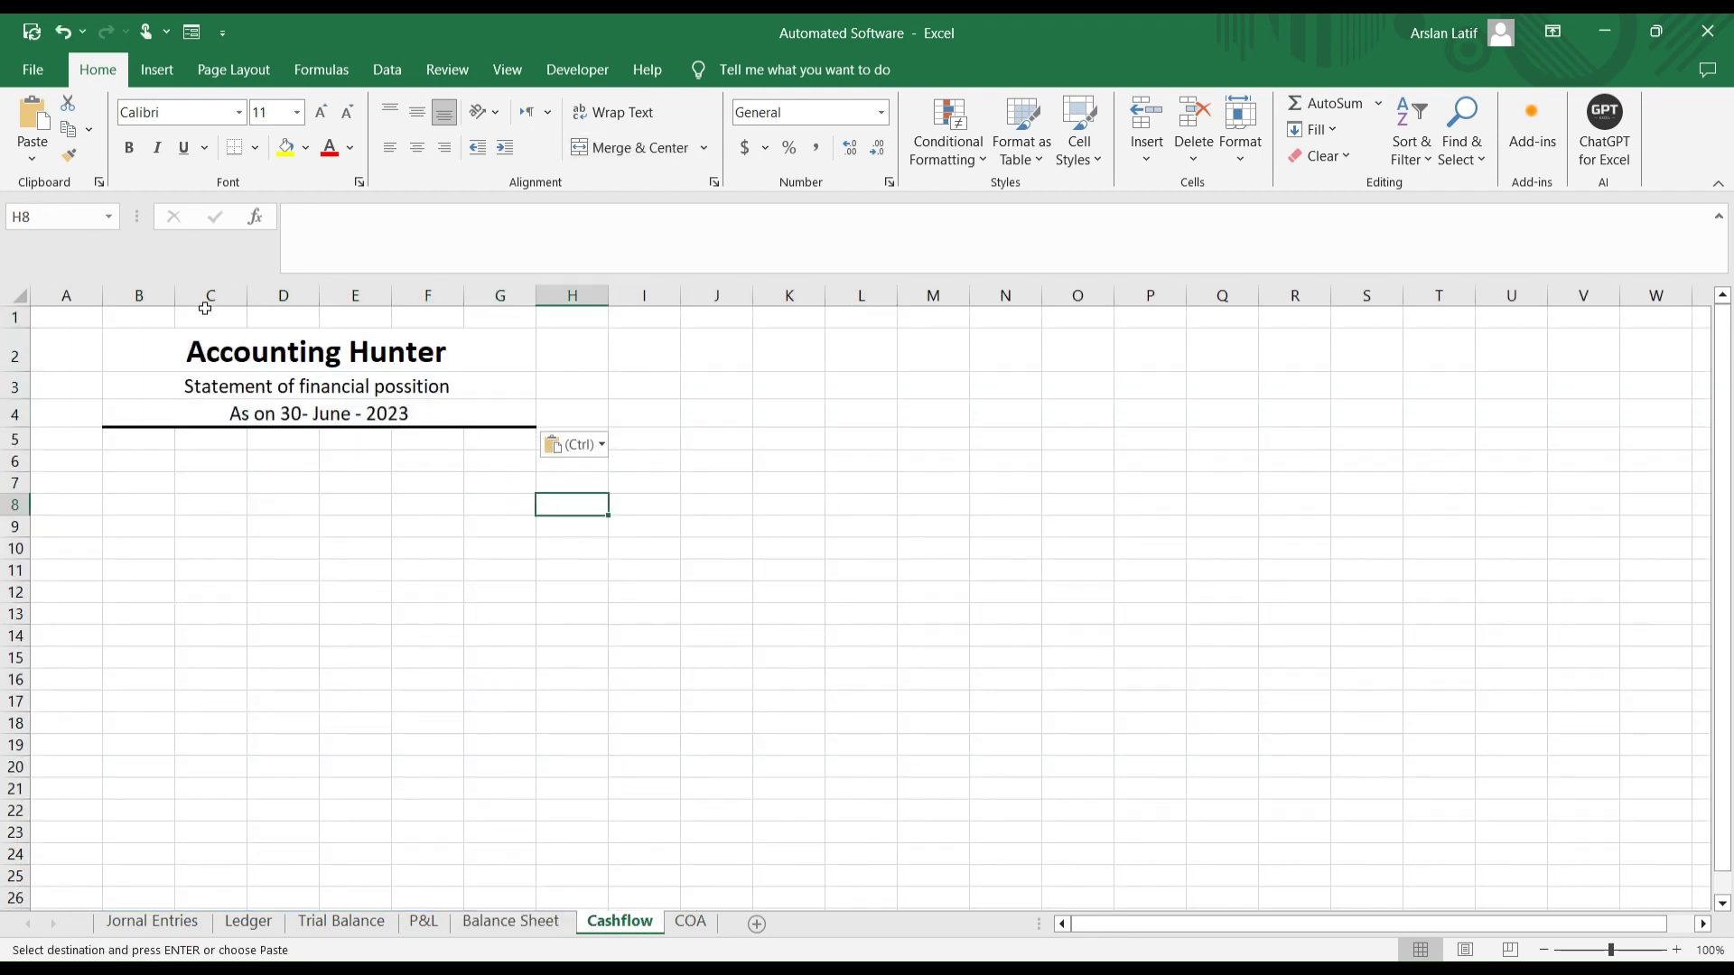
left_click_drag(174, 295, 605, 298)
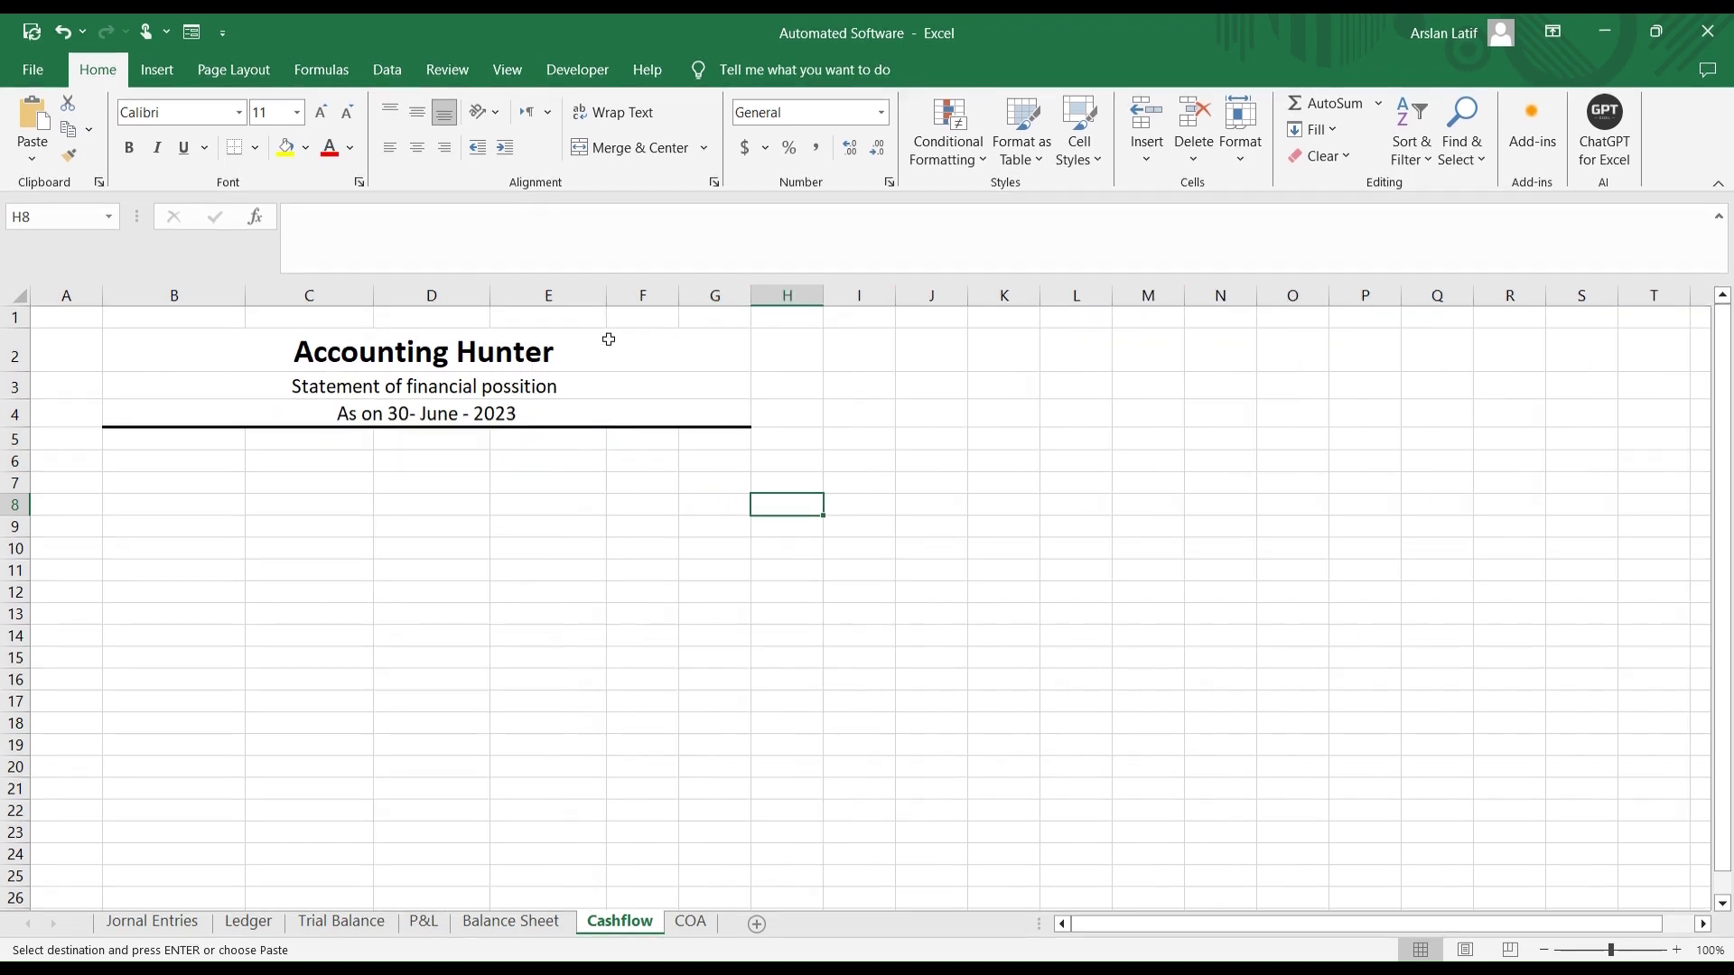
left_click(837, 609)
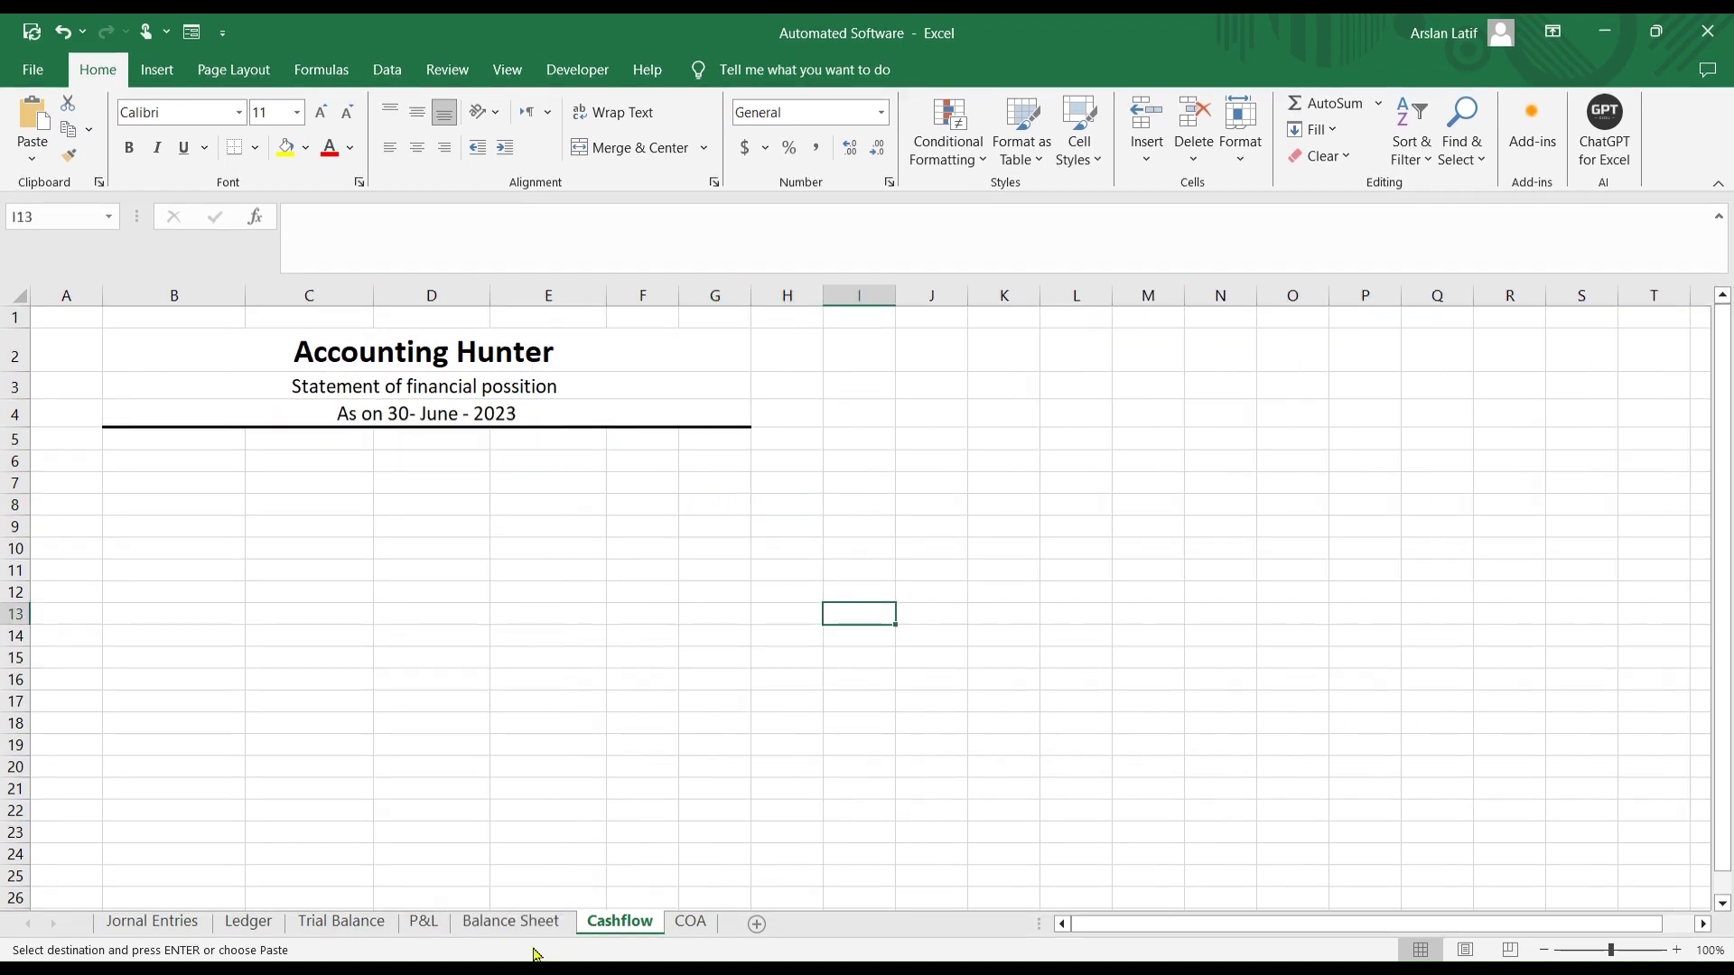
left_click(540, 922)
left_click(895, 582)
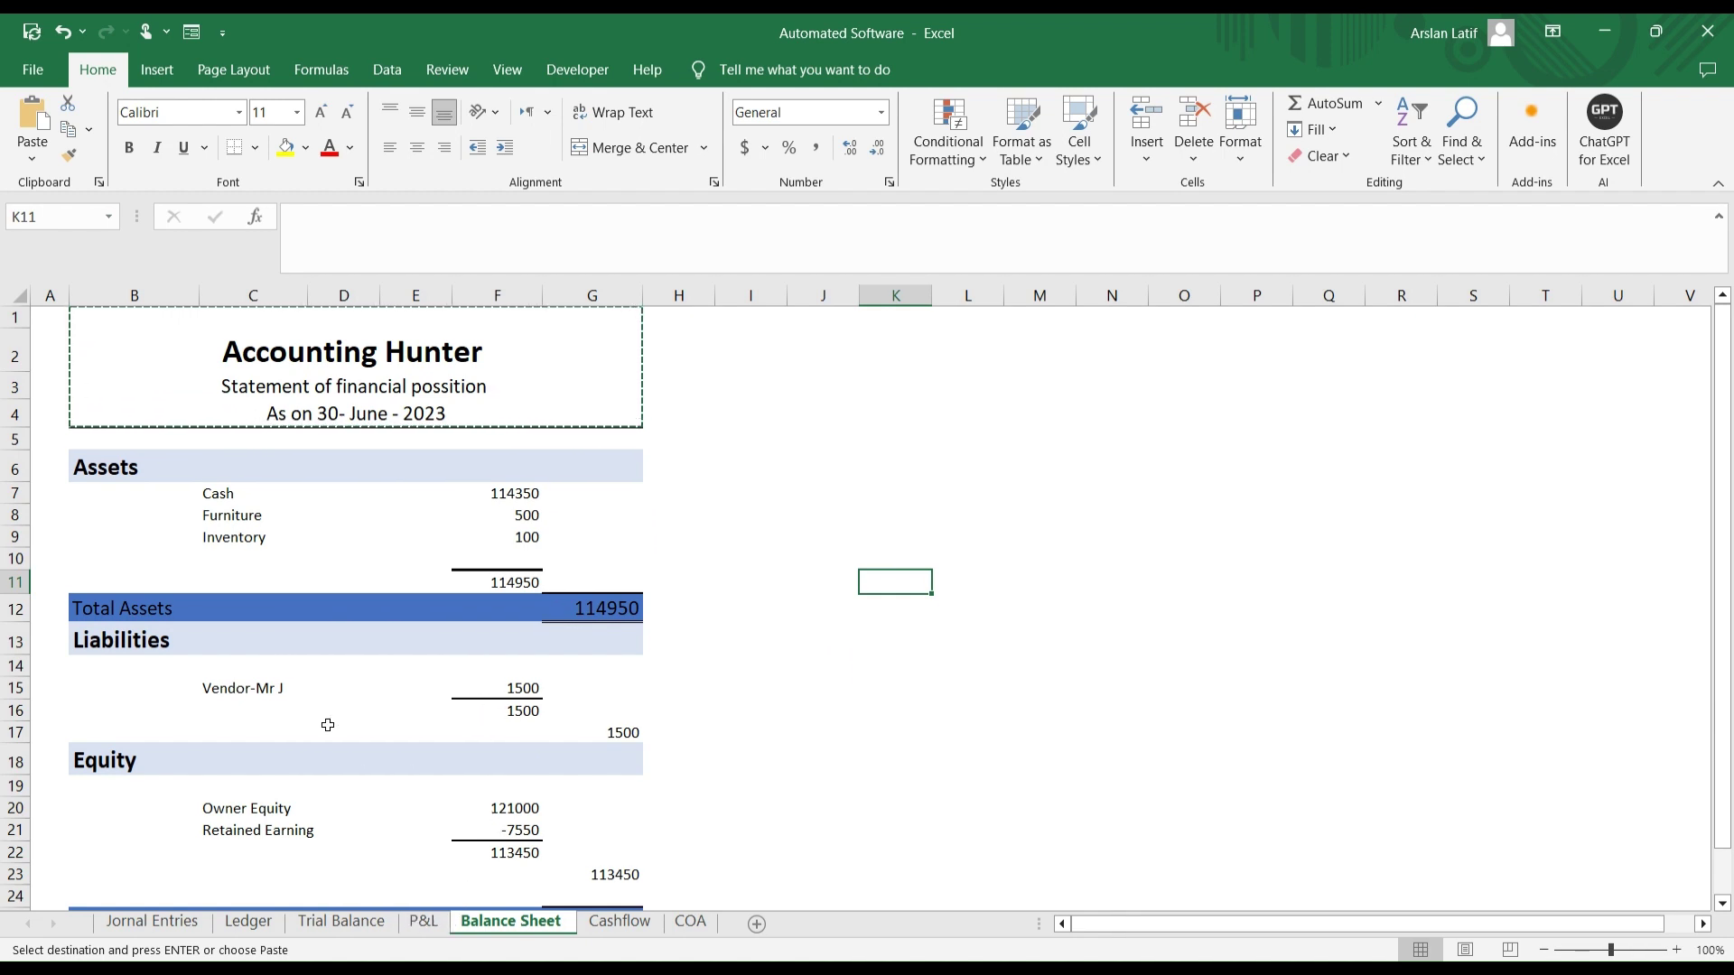
left_click(318, 697)
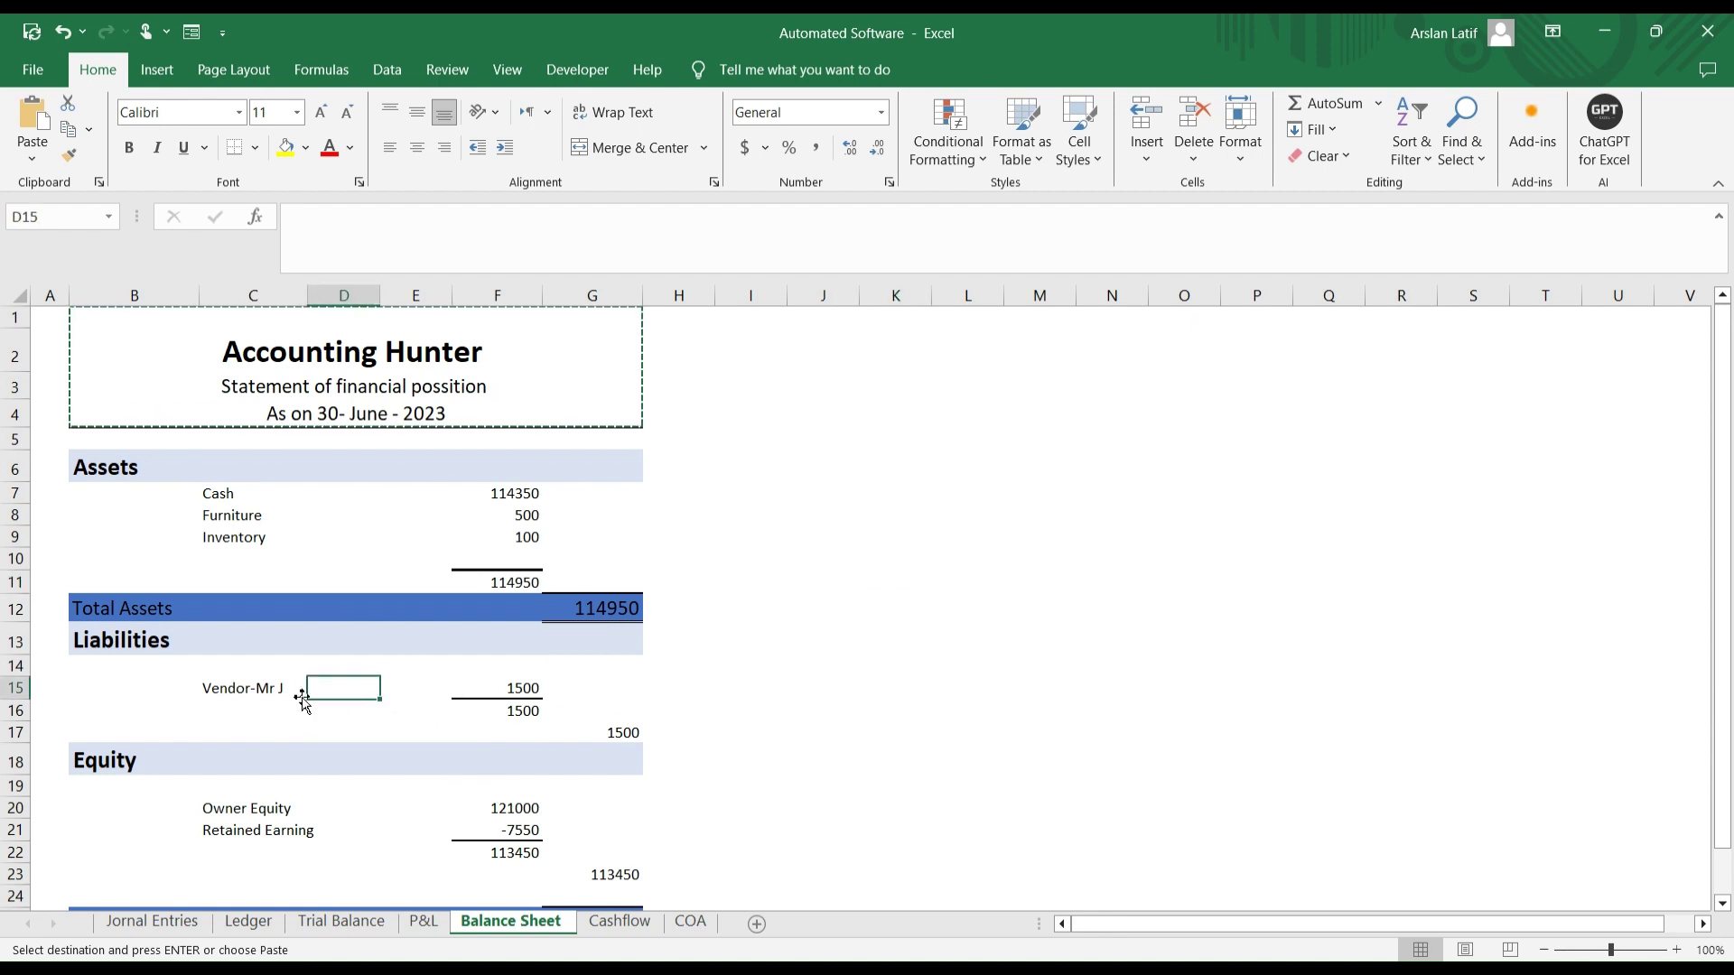
left_click_drag(171, 686, 539, 700)
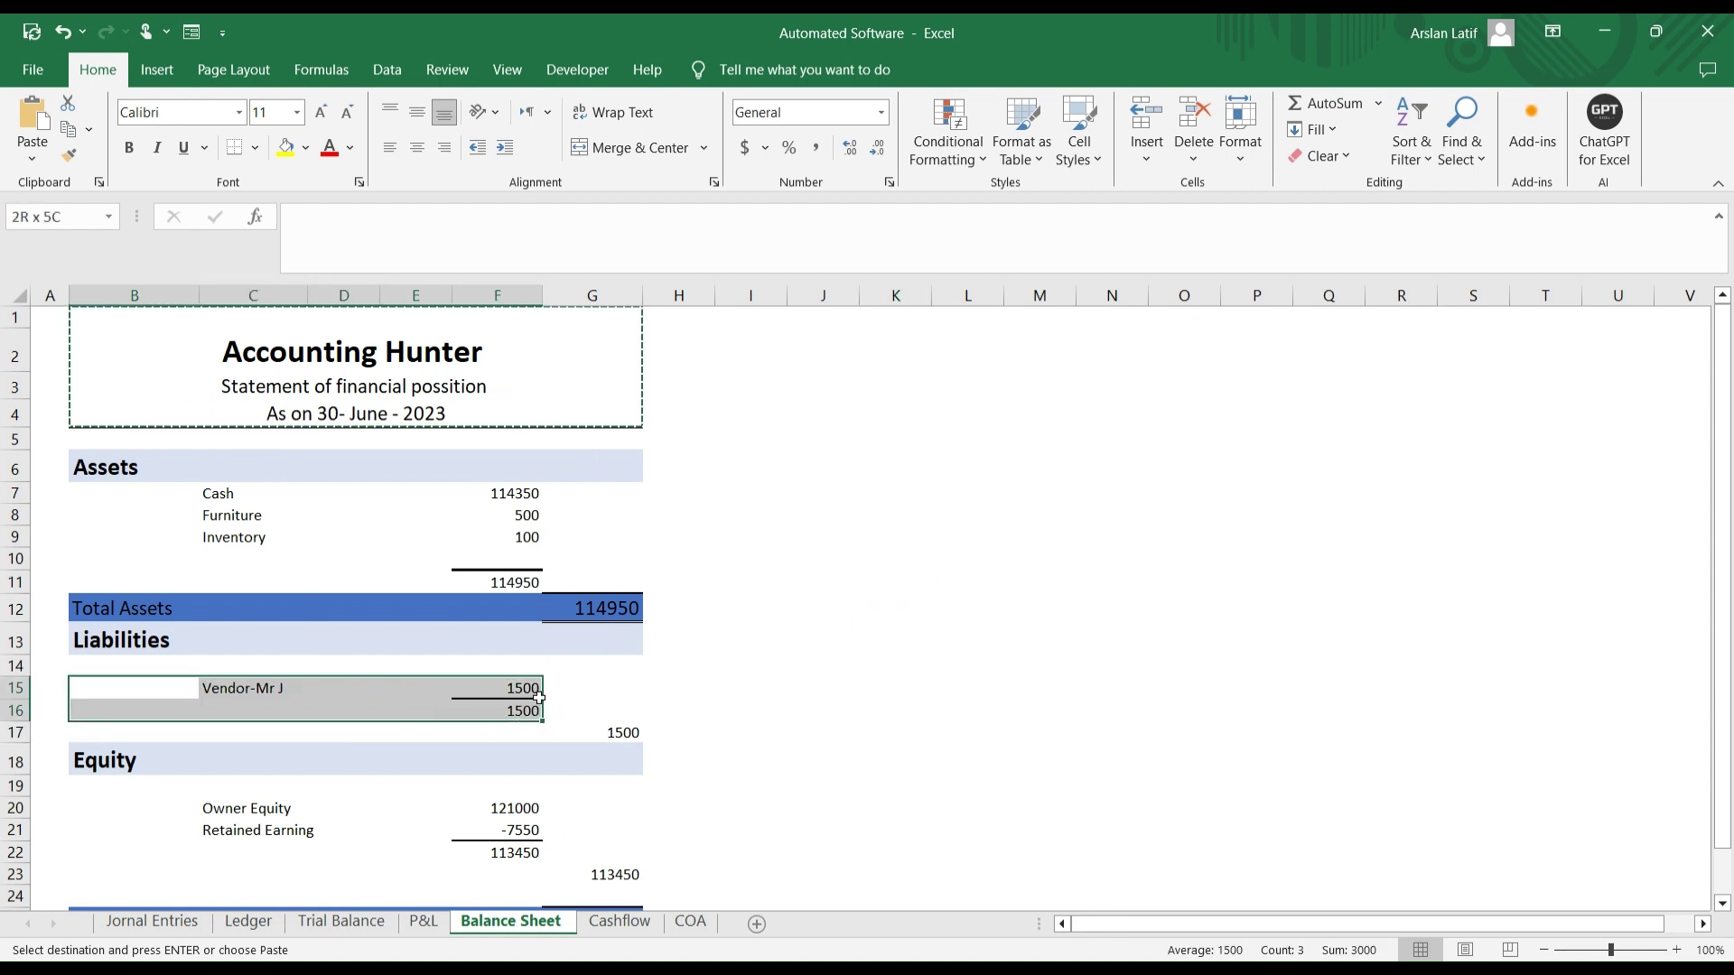
left_click_drag(894, 688, 894, 667)
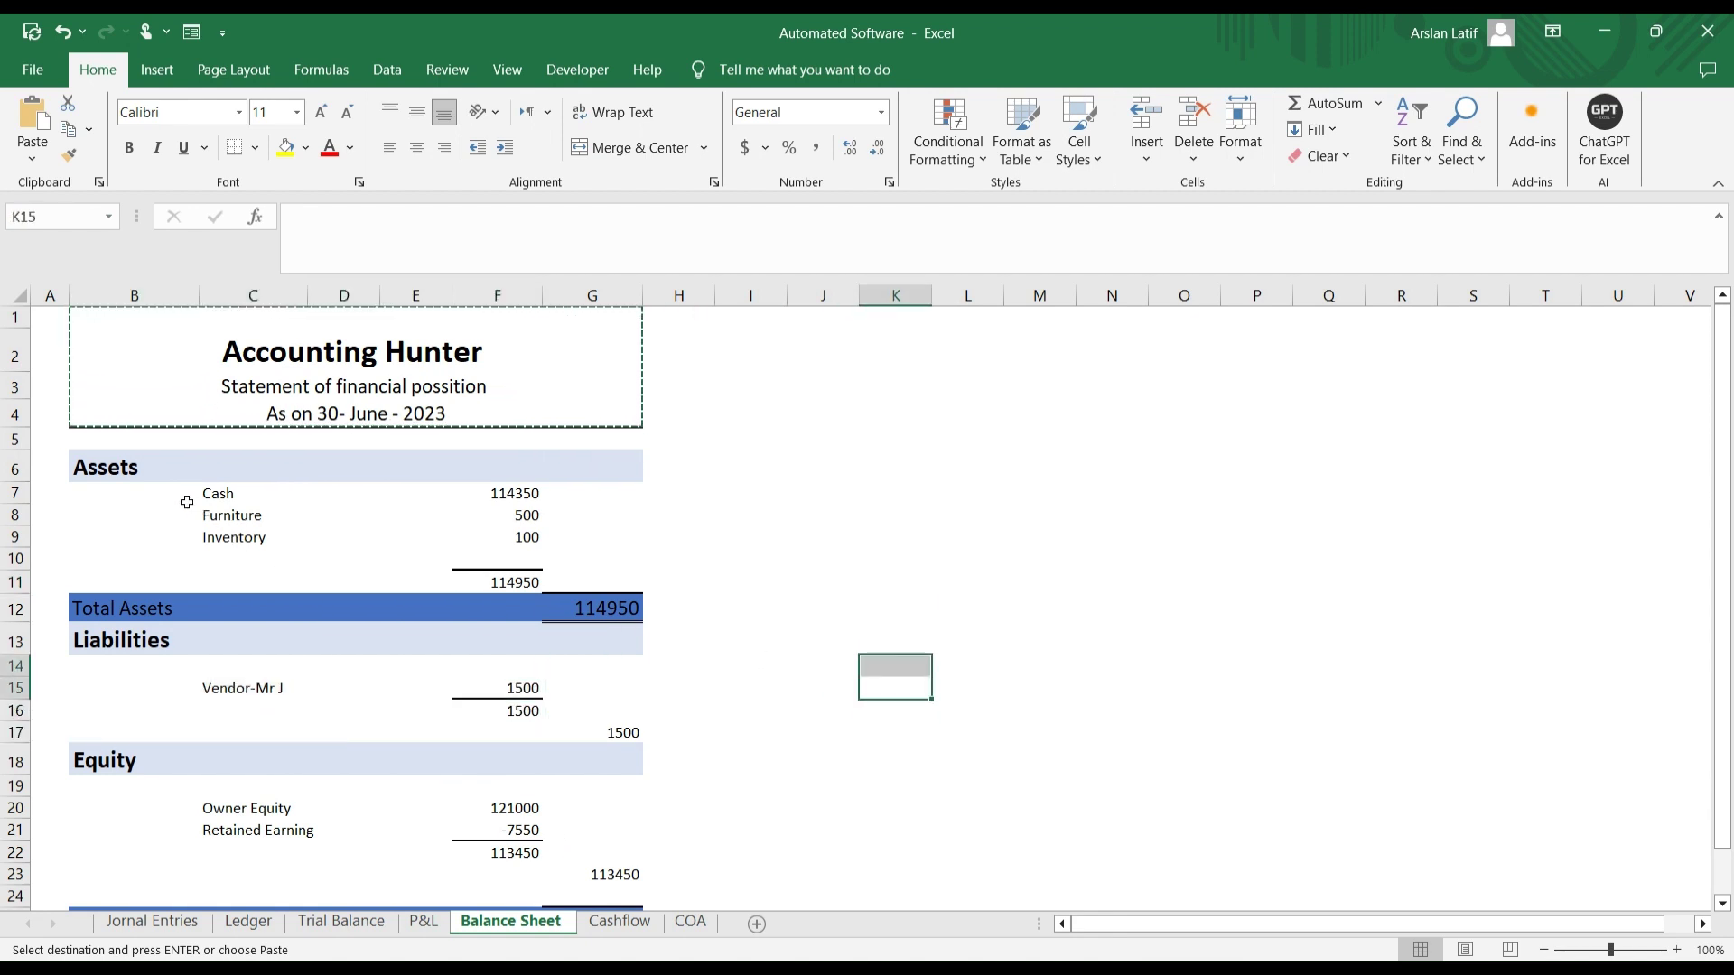
left_click_drag(185, 495, 273, 547)
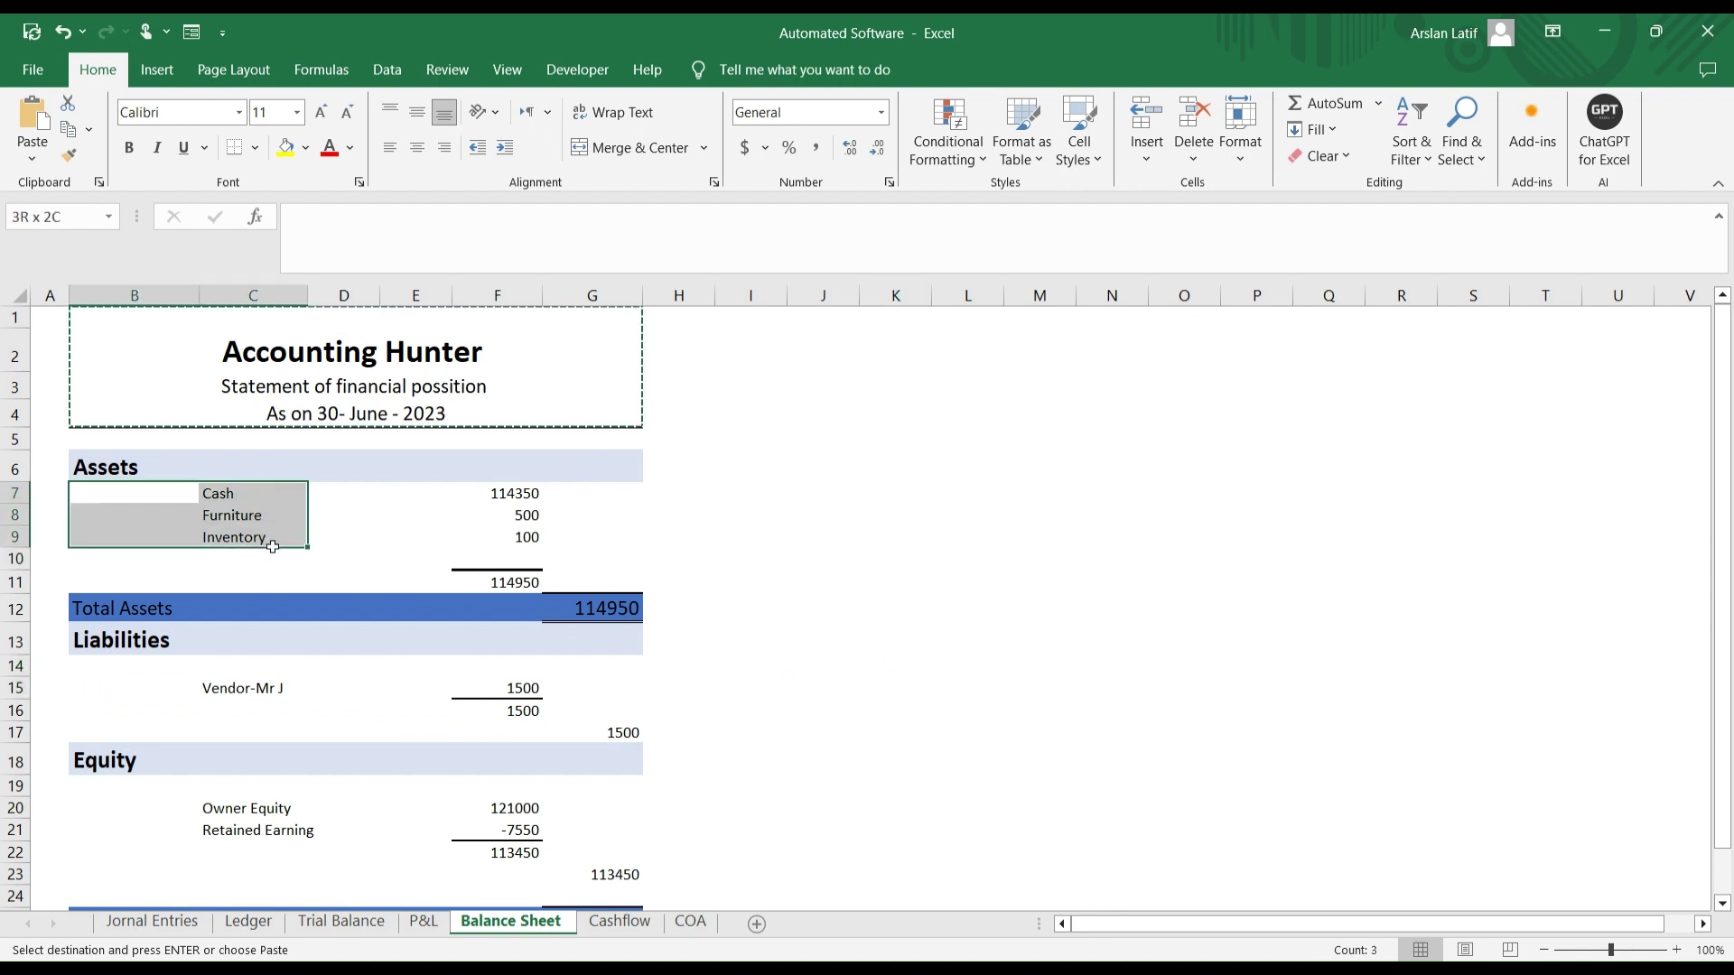
left_click(908, 579)
left_click(966, 582)
left_click(244, 498)
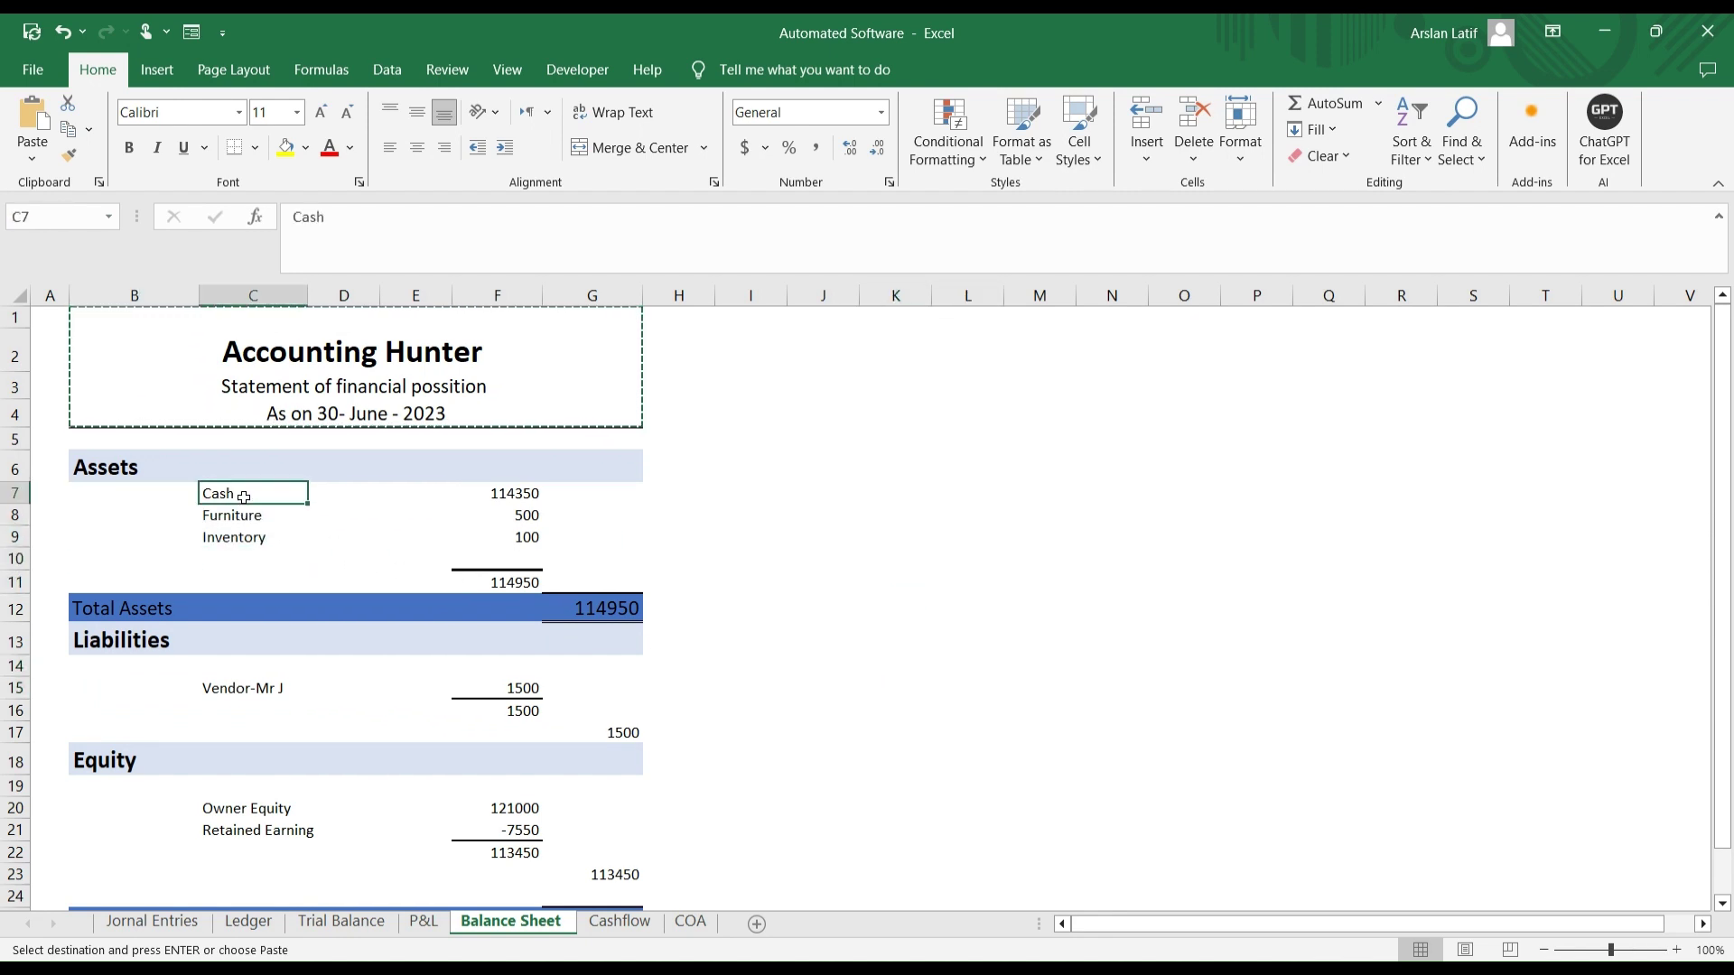
left_click(249, 514)
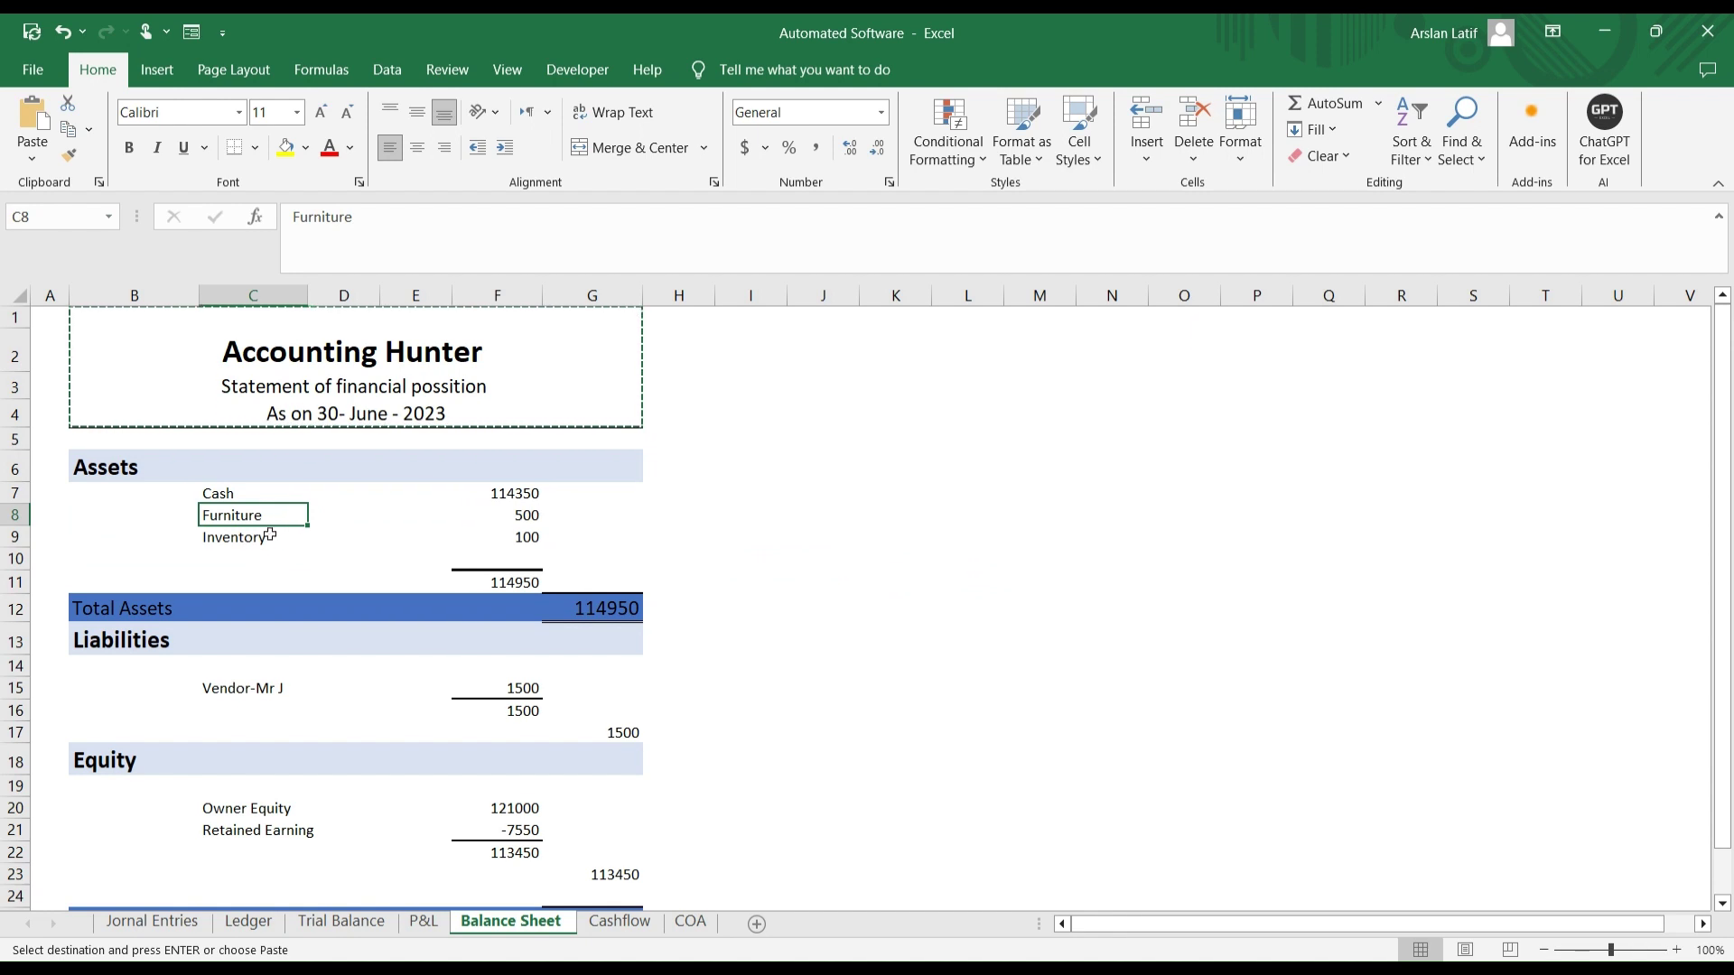
left_click(264, 540)
left_click(228, 513)
left_click_drag(132, 520, 506, 517)
left_click(750, 585)
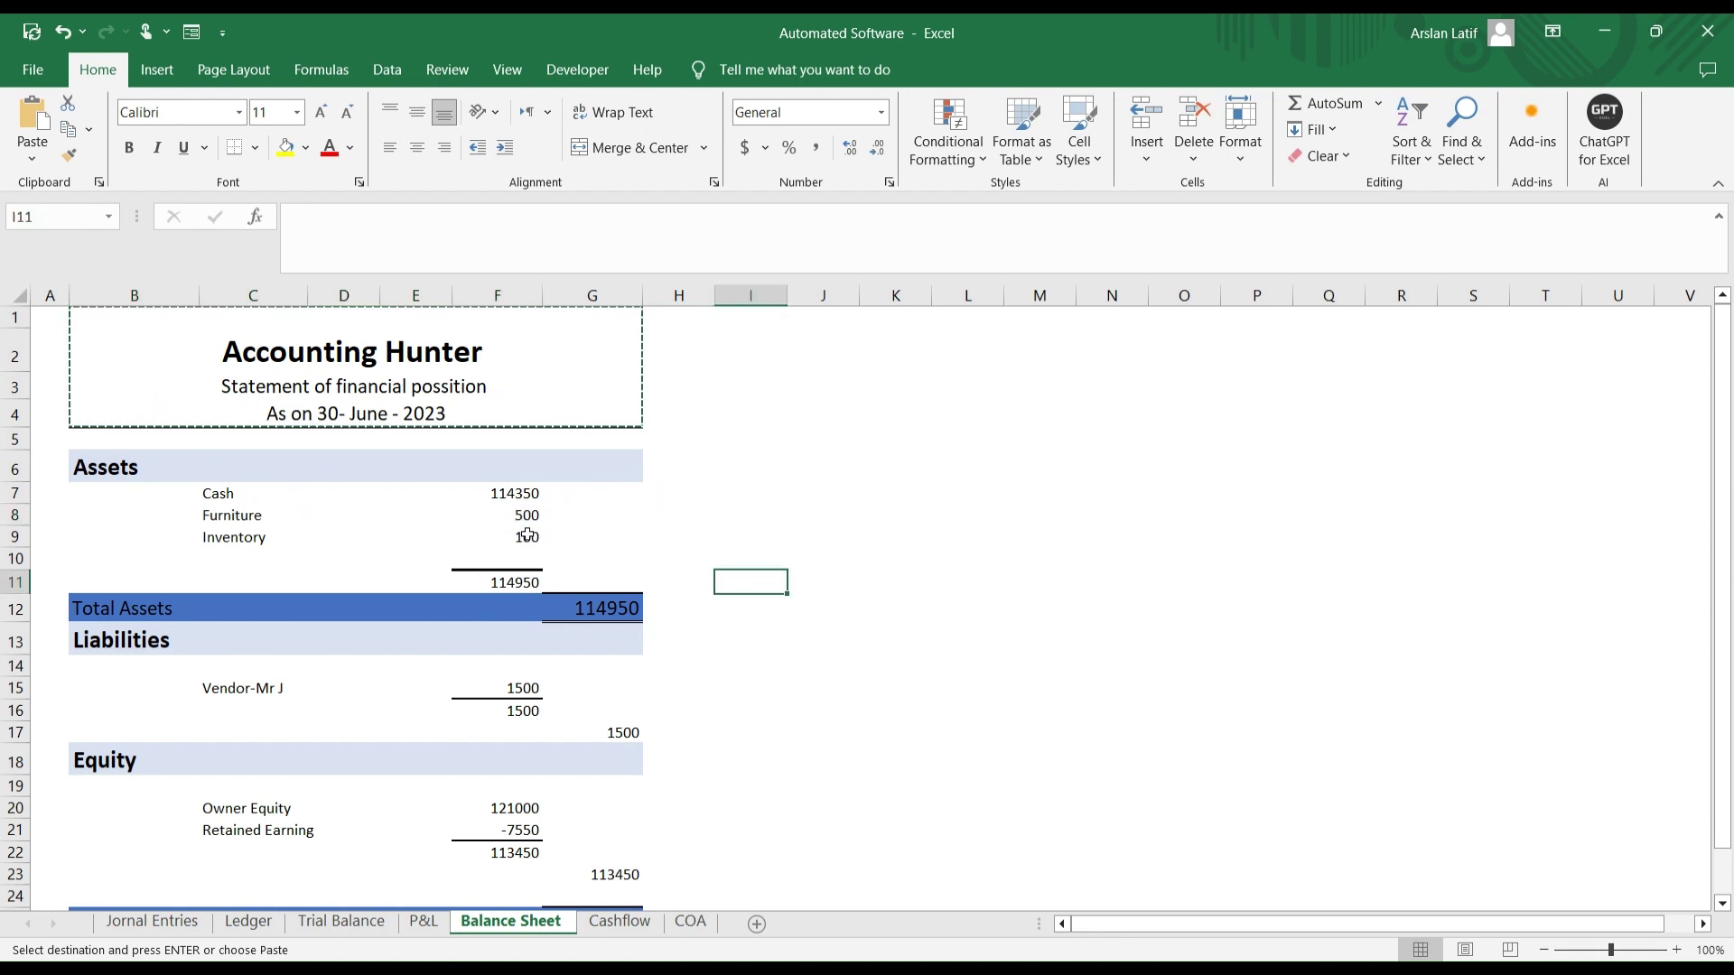
left_click(219, 687)
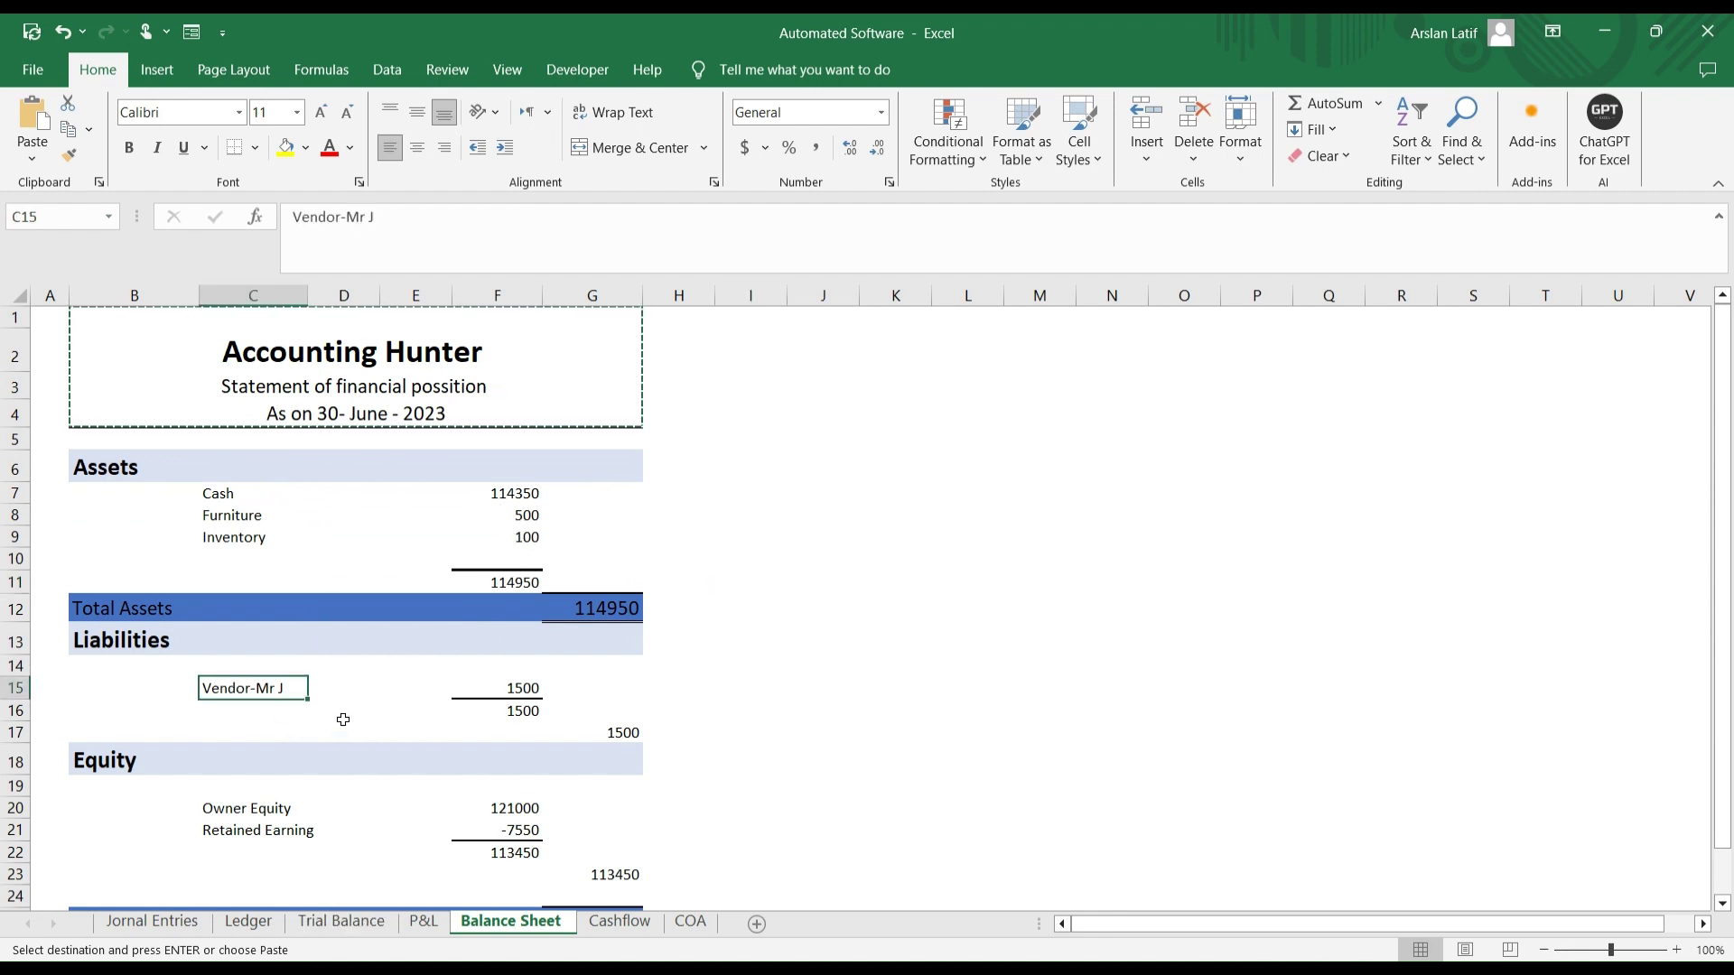
left_click(387, 713)
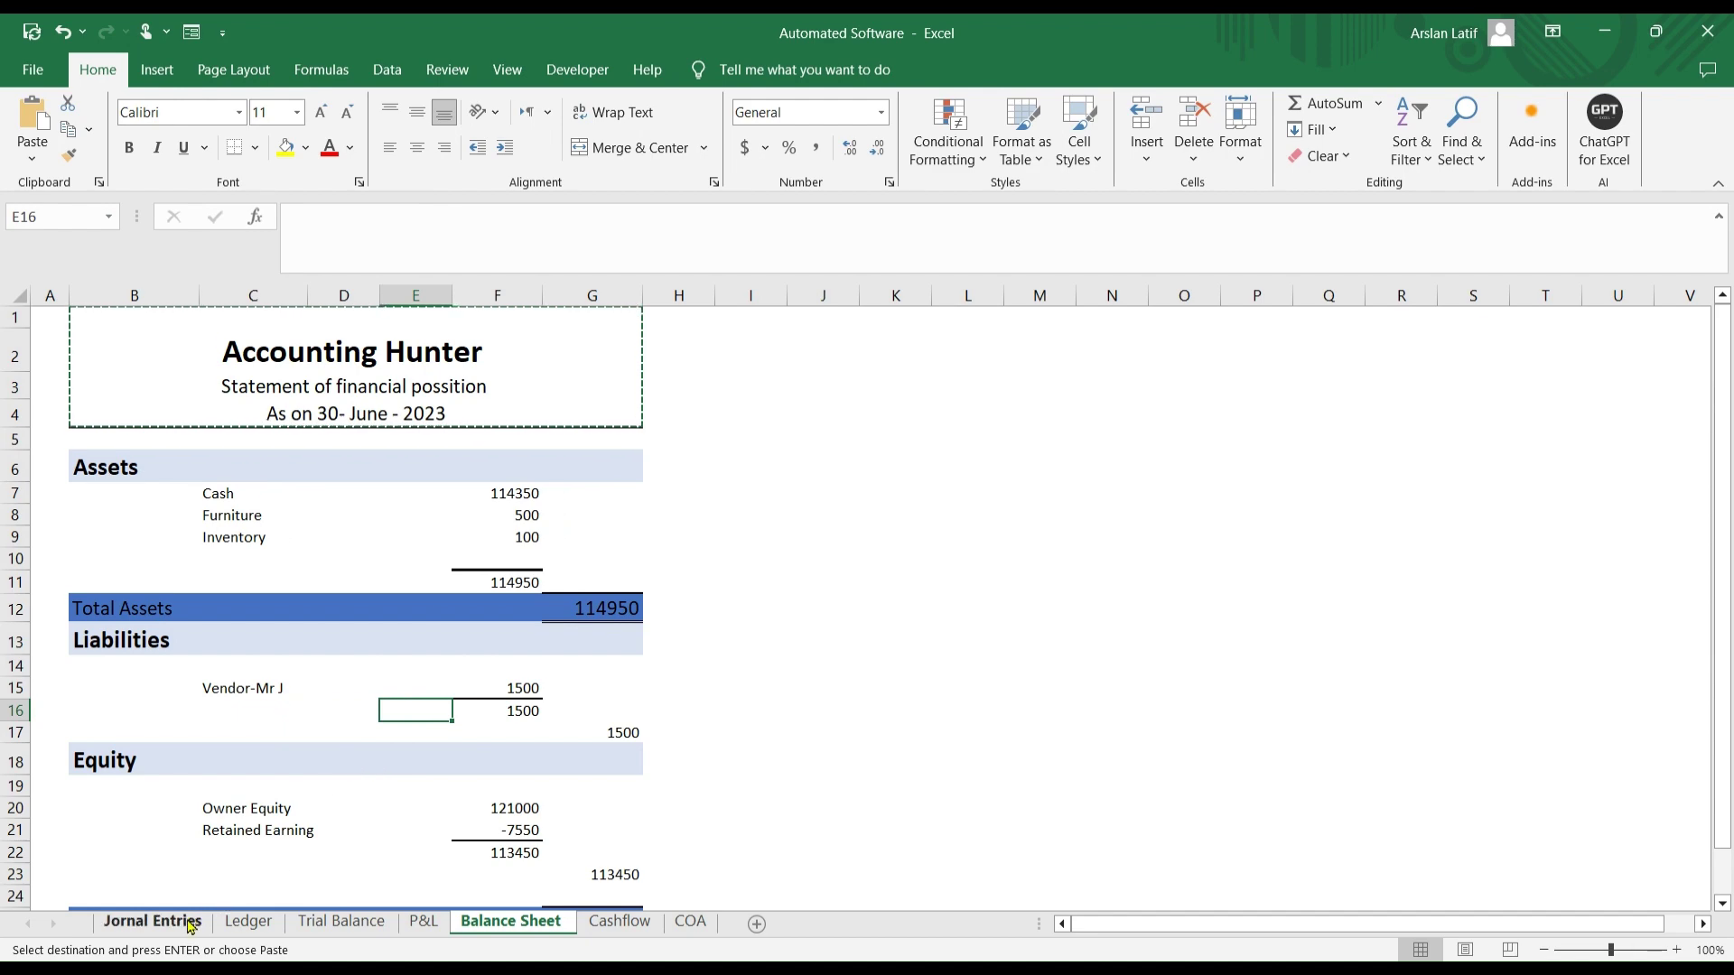
Step: Try entering Loan as the 2-Jul sub-account in Jornal Entries, then cancel the validation error
left_click(152, 922)
scroll(537, 677, "down", 11)
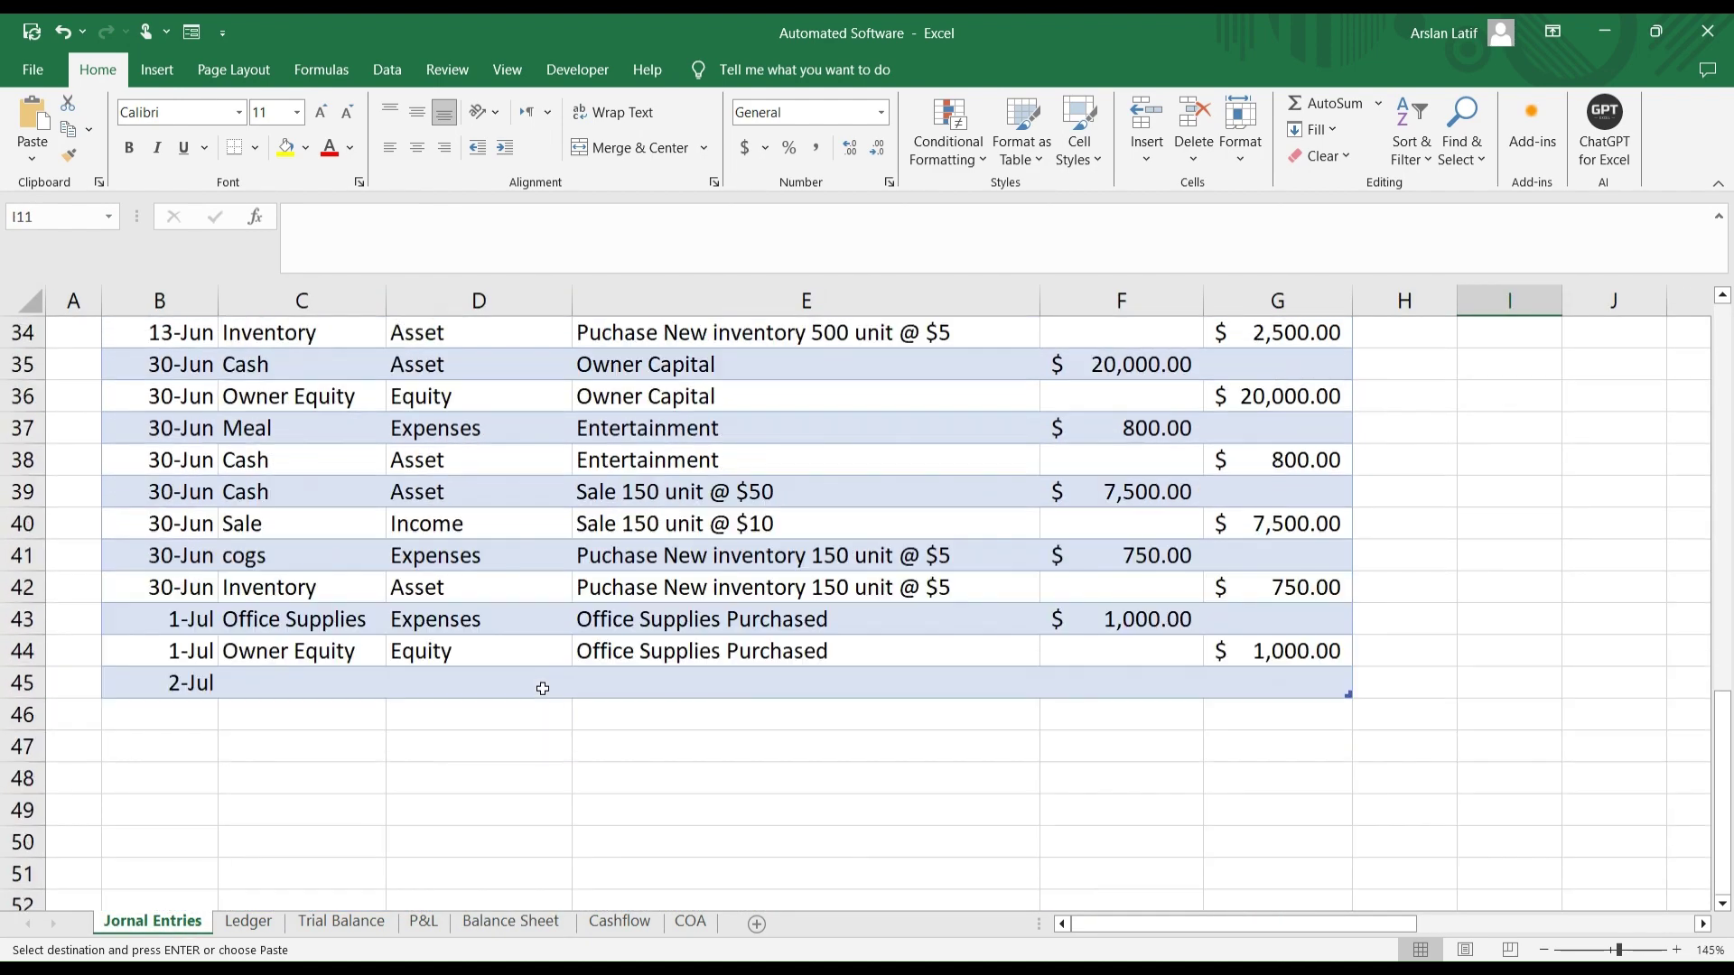
left_click(290, 684)
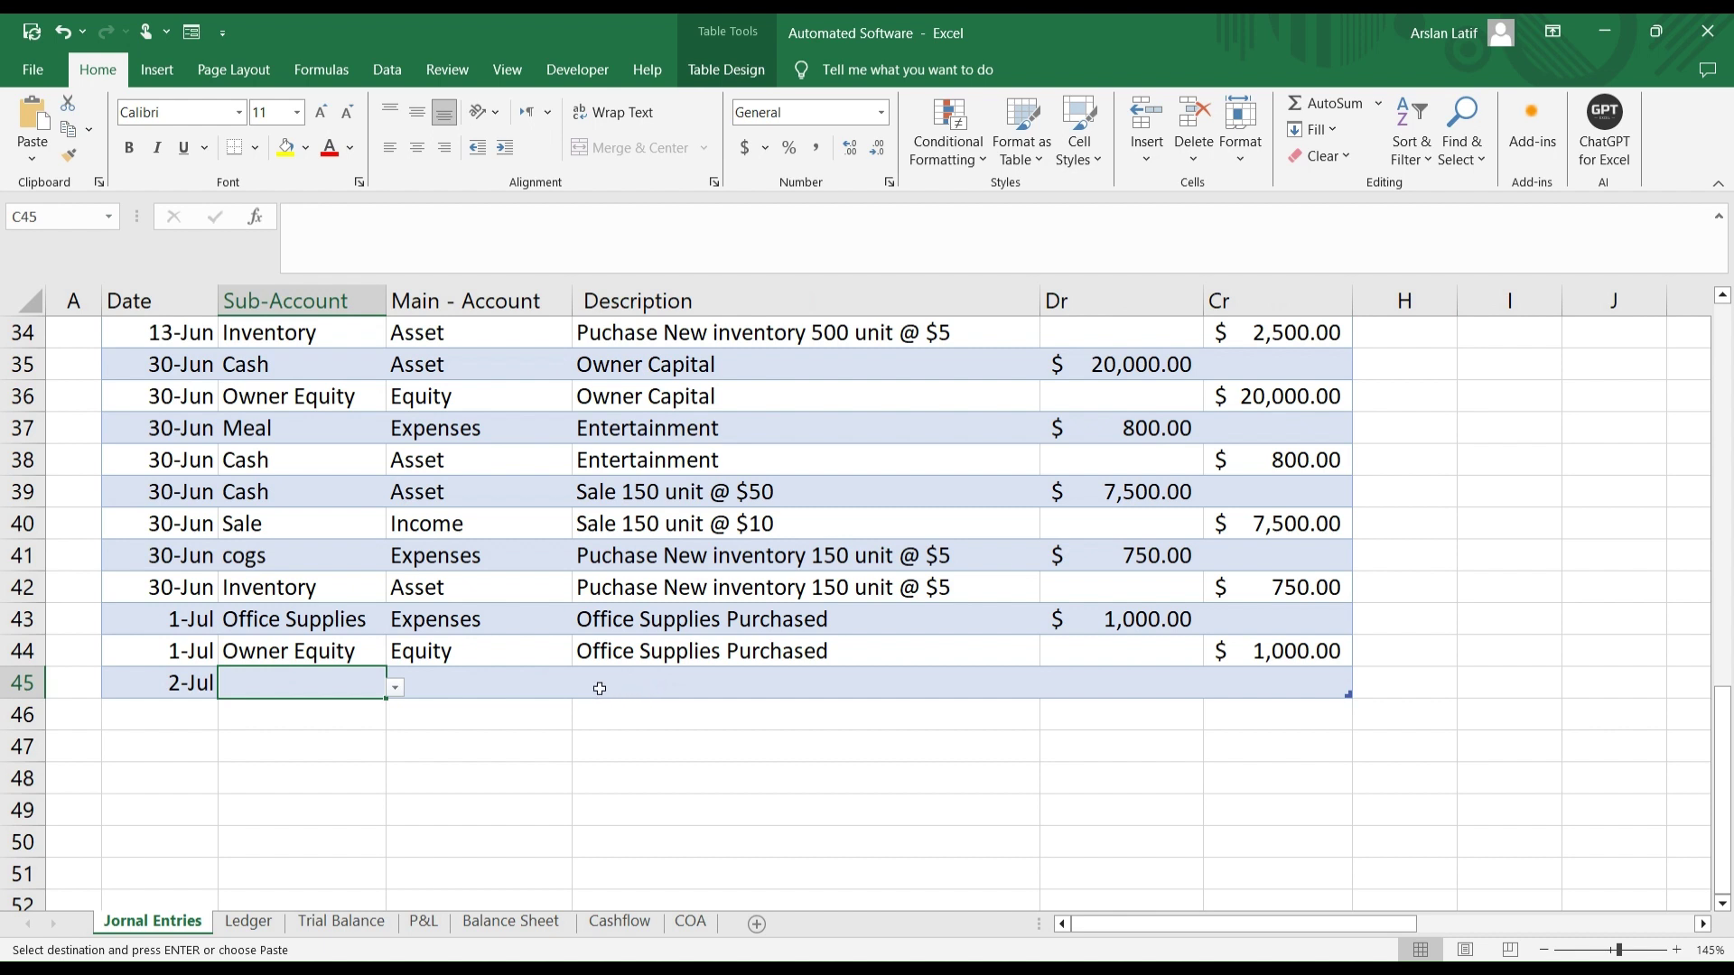
key("F2")
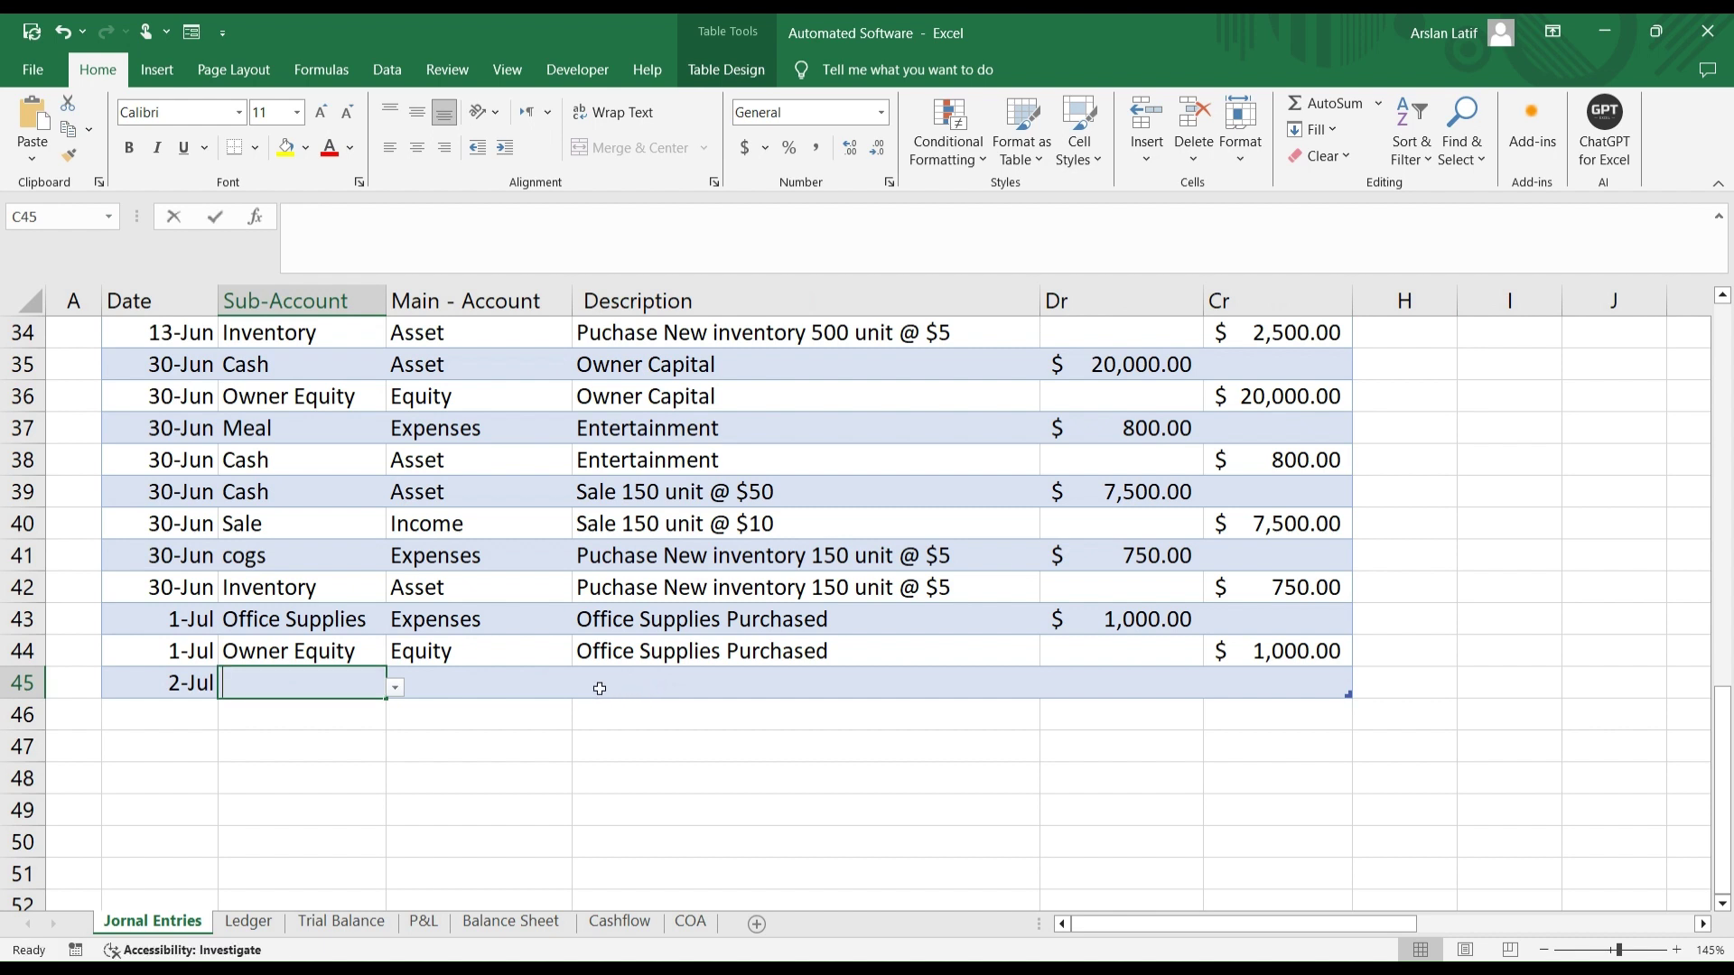
type("Lioa")
key("BackSpace")
key("BackSpace")
type("oan")
key("Return")
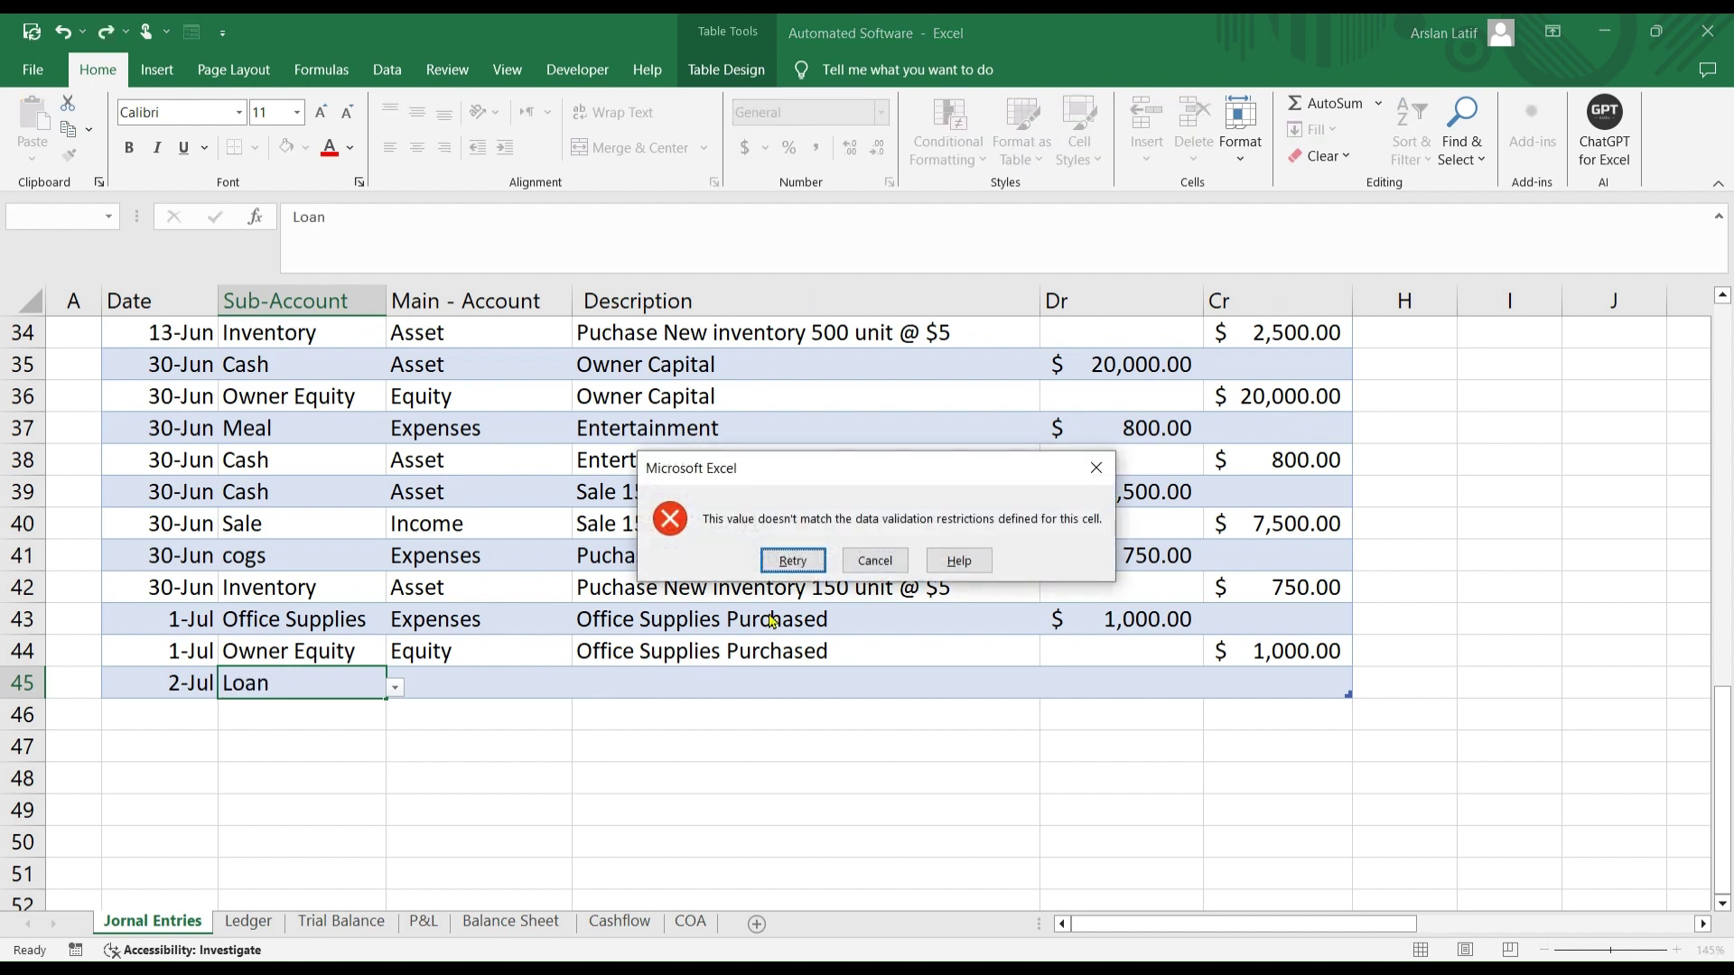
left_click(874, 560)
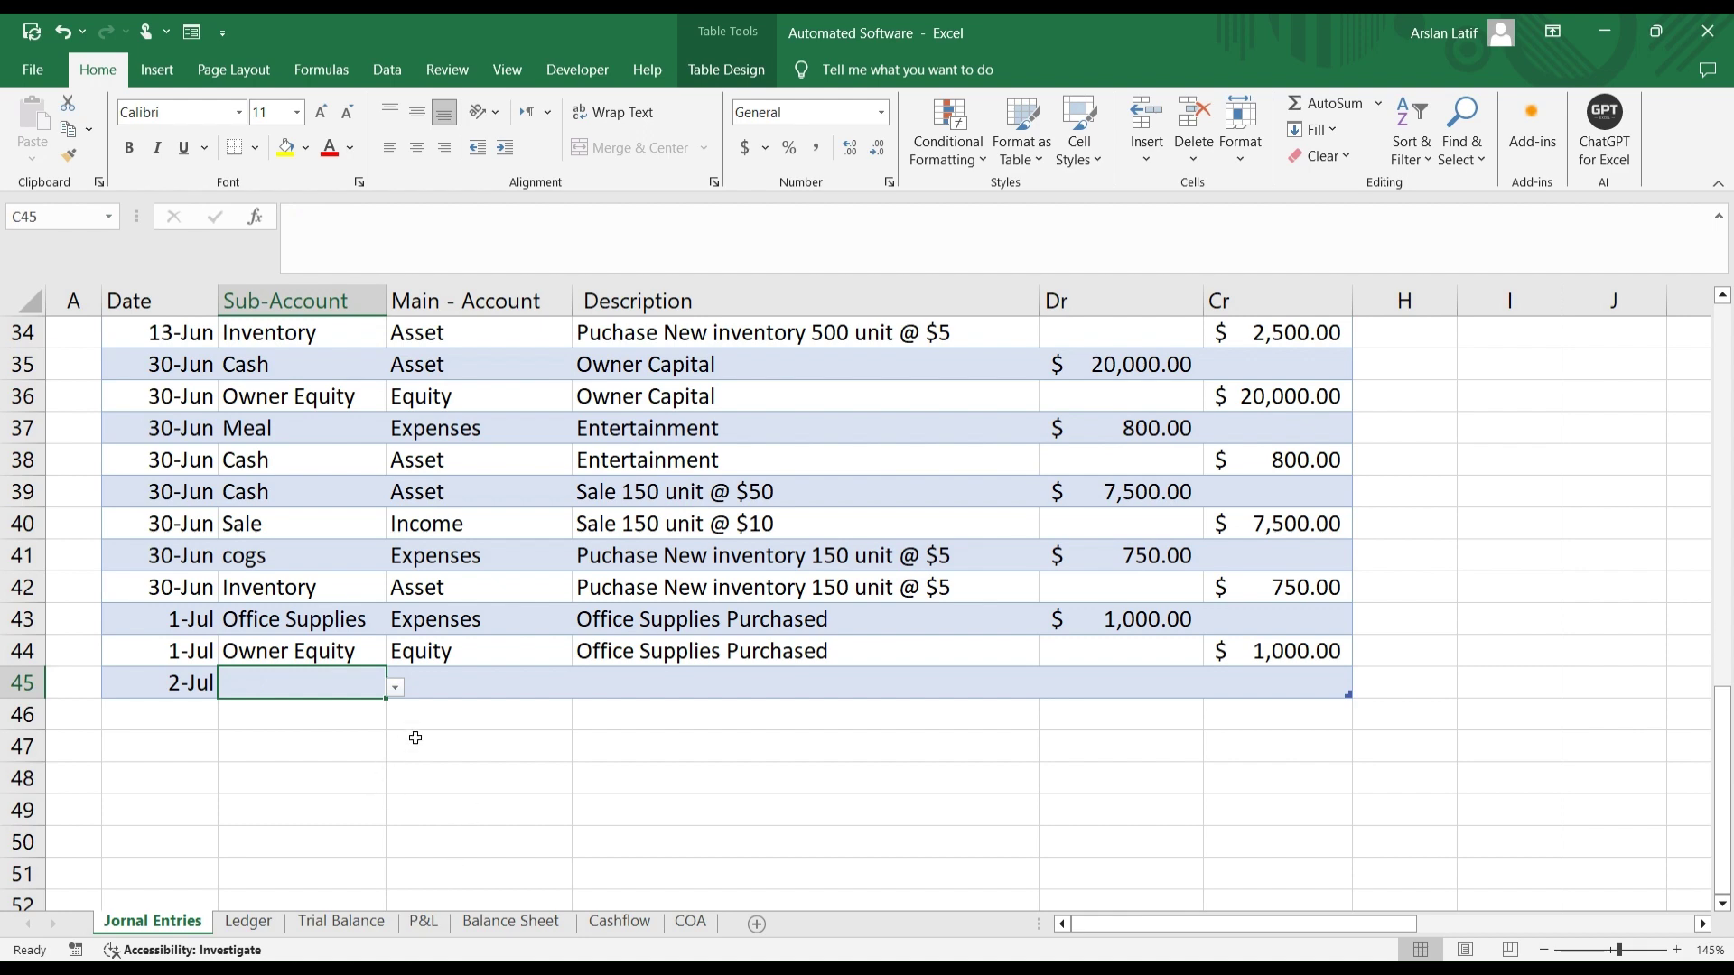
left_click(457, 779)
left_click(287, 679)
Step: Add Loan to COA row 25 with Liability as its main account
left_click(691, 922)
left_click(395, 813)
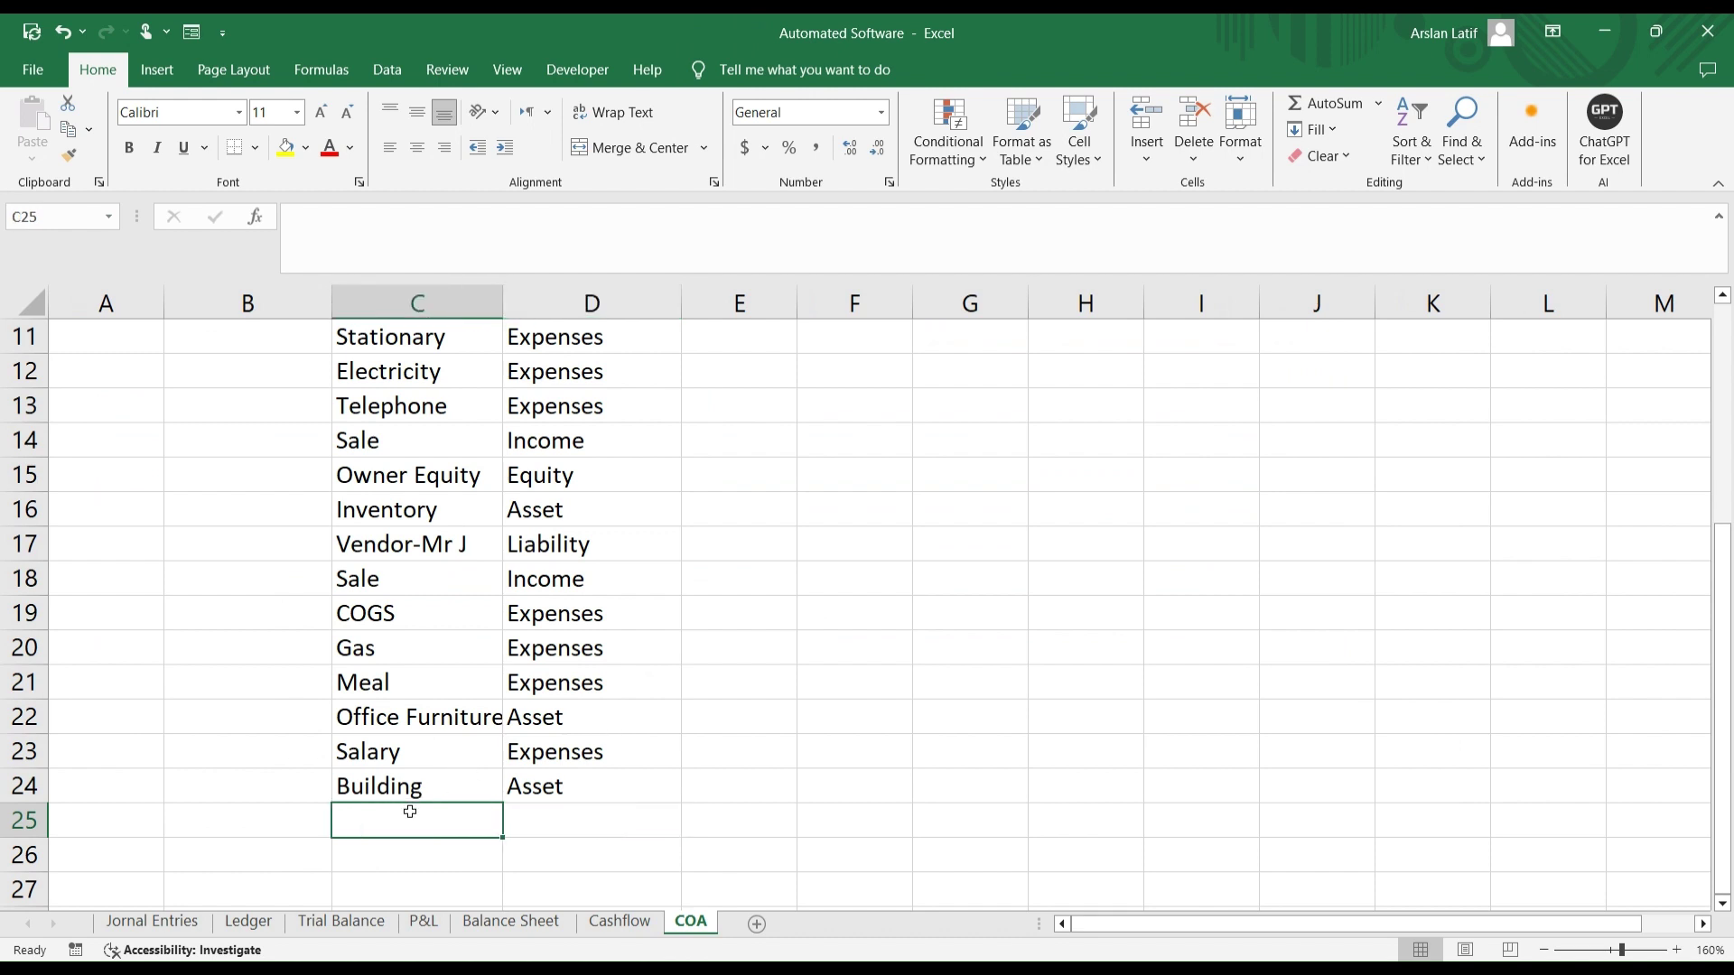
scroll(515, 786, "up", 3)
scroll(515, 777, "down", 4)
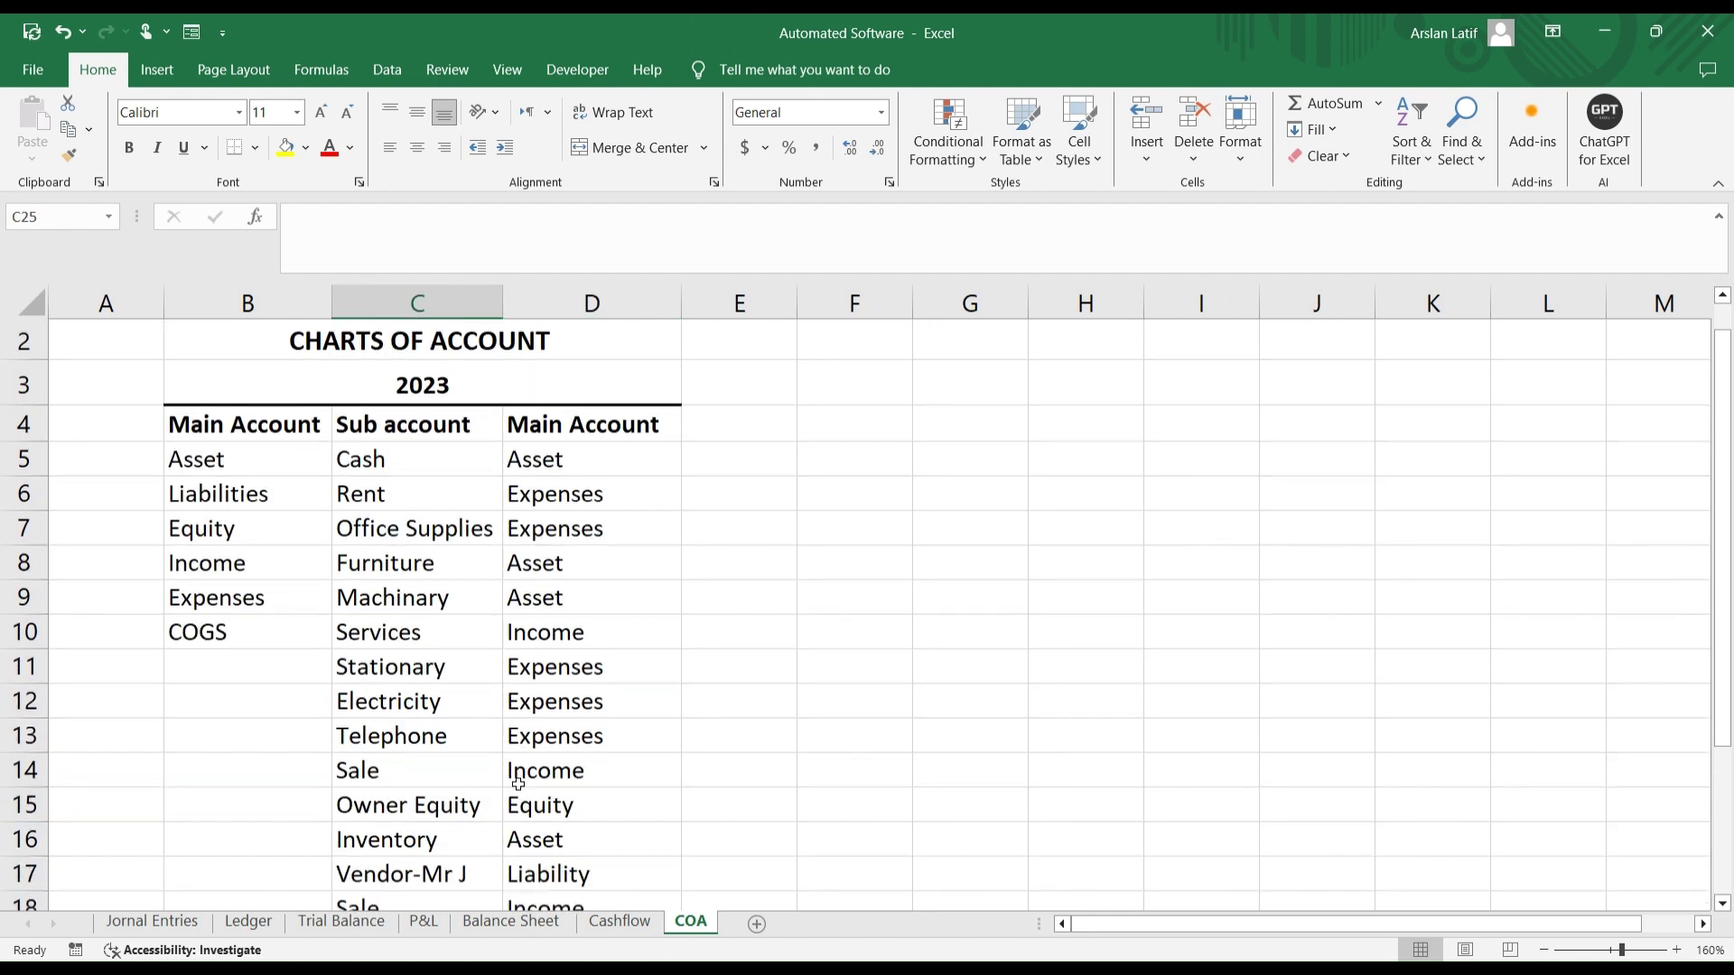
key("F2")
type("Loam")
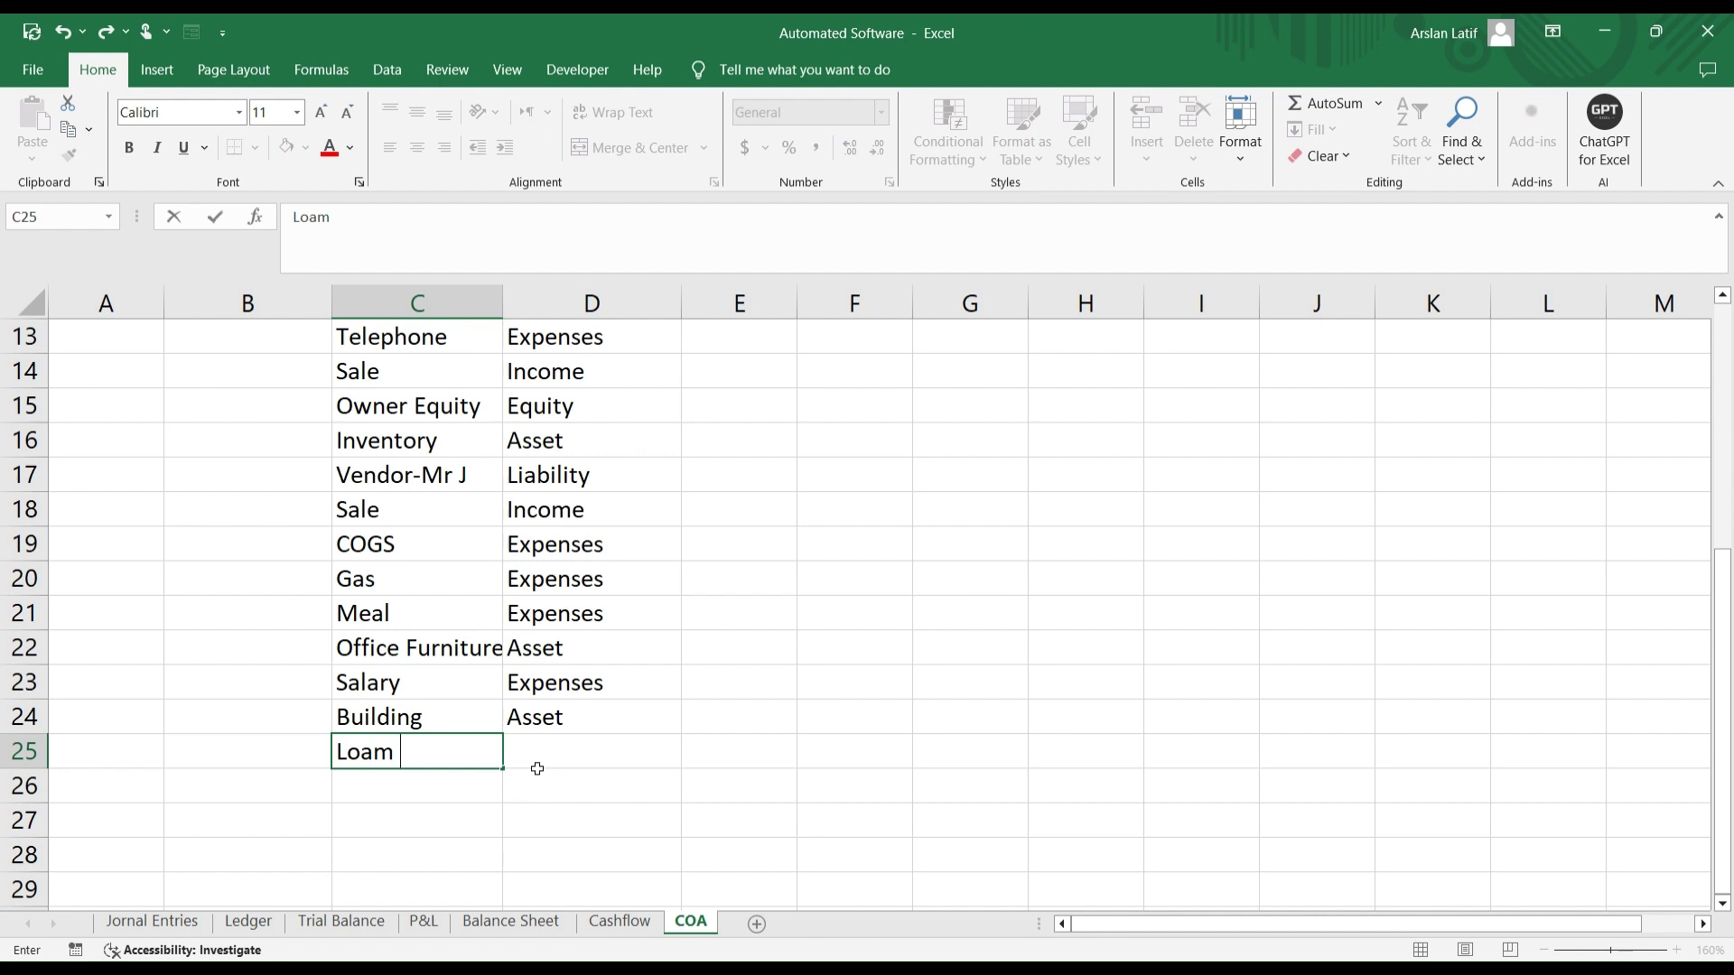
key("BackSpace")
type("n")
key("Tab")
type("Liability")
key("Tab")
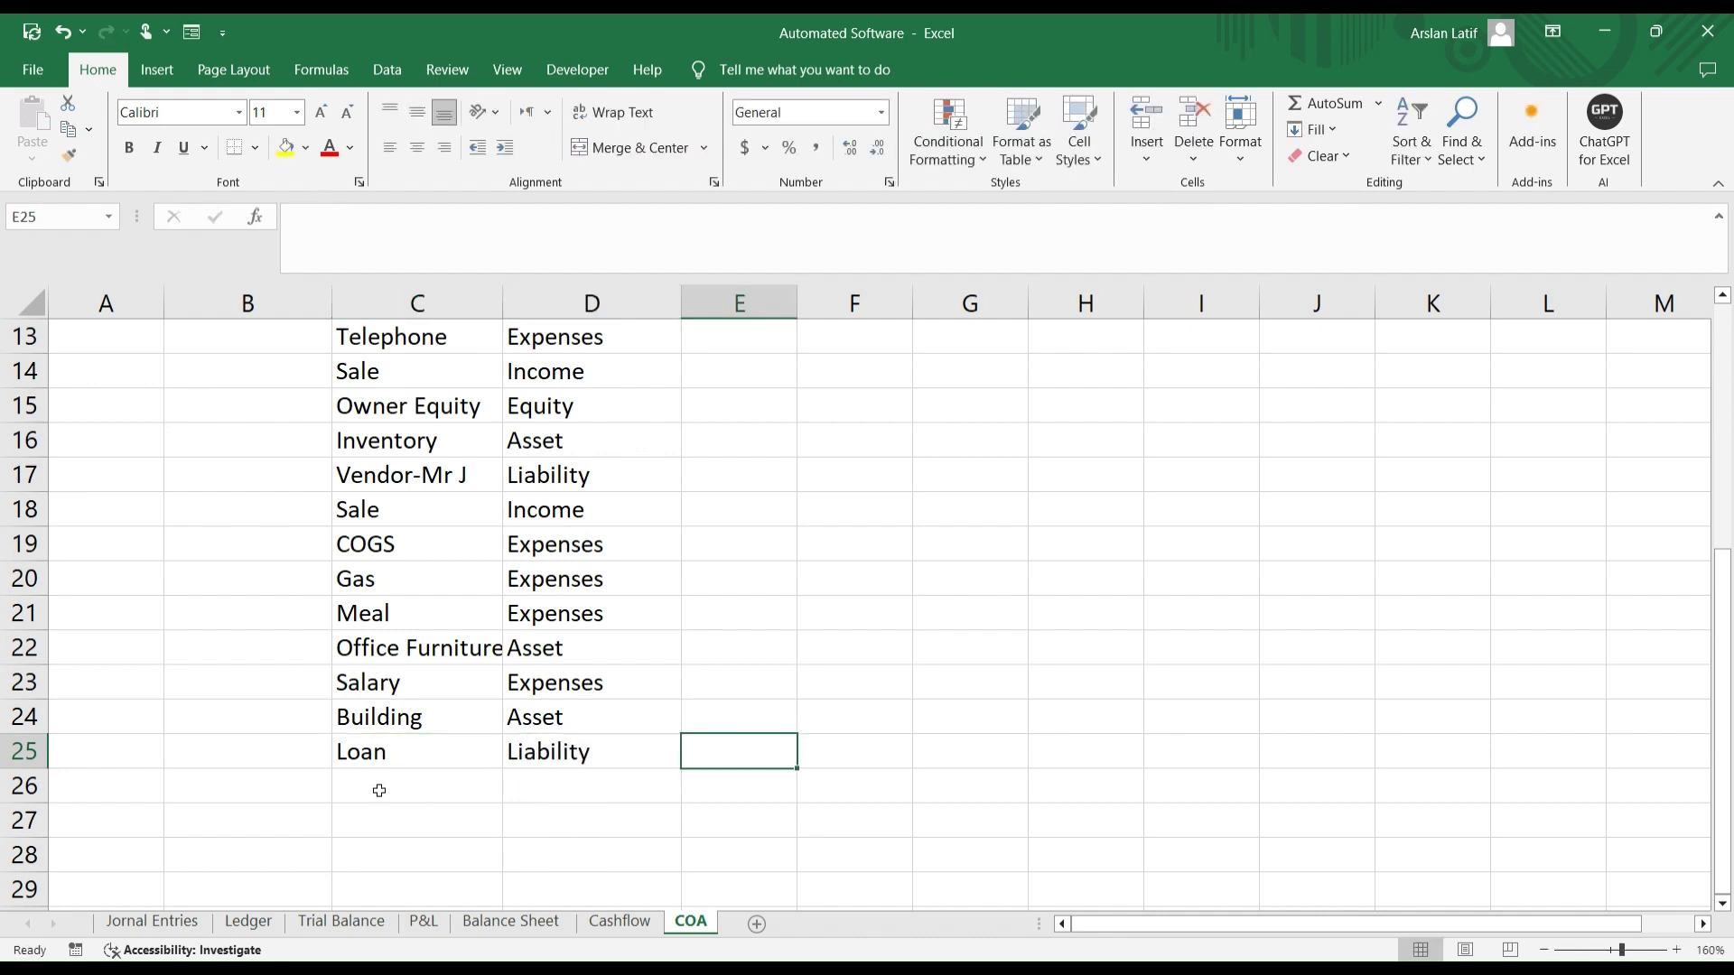
scroll(565, 768, "up", 4)
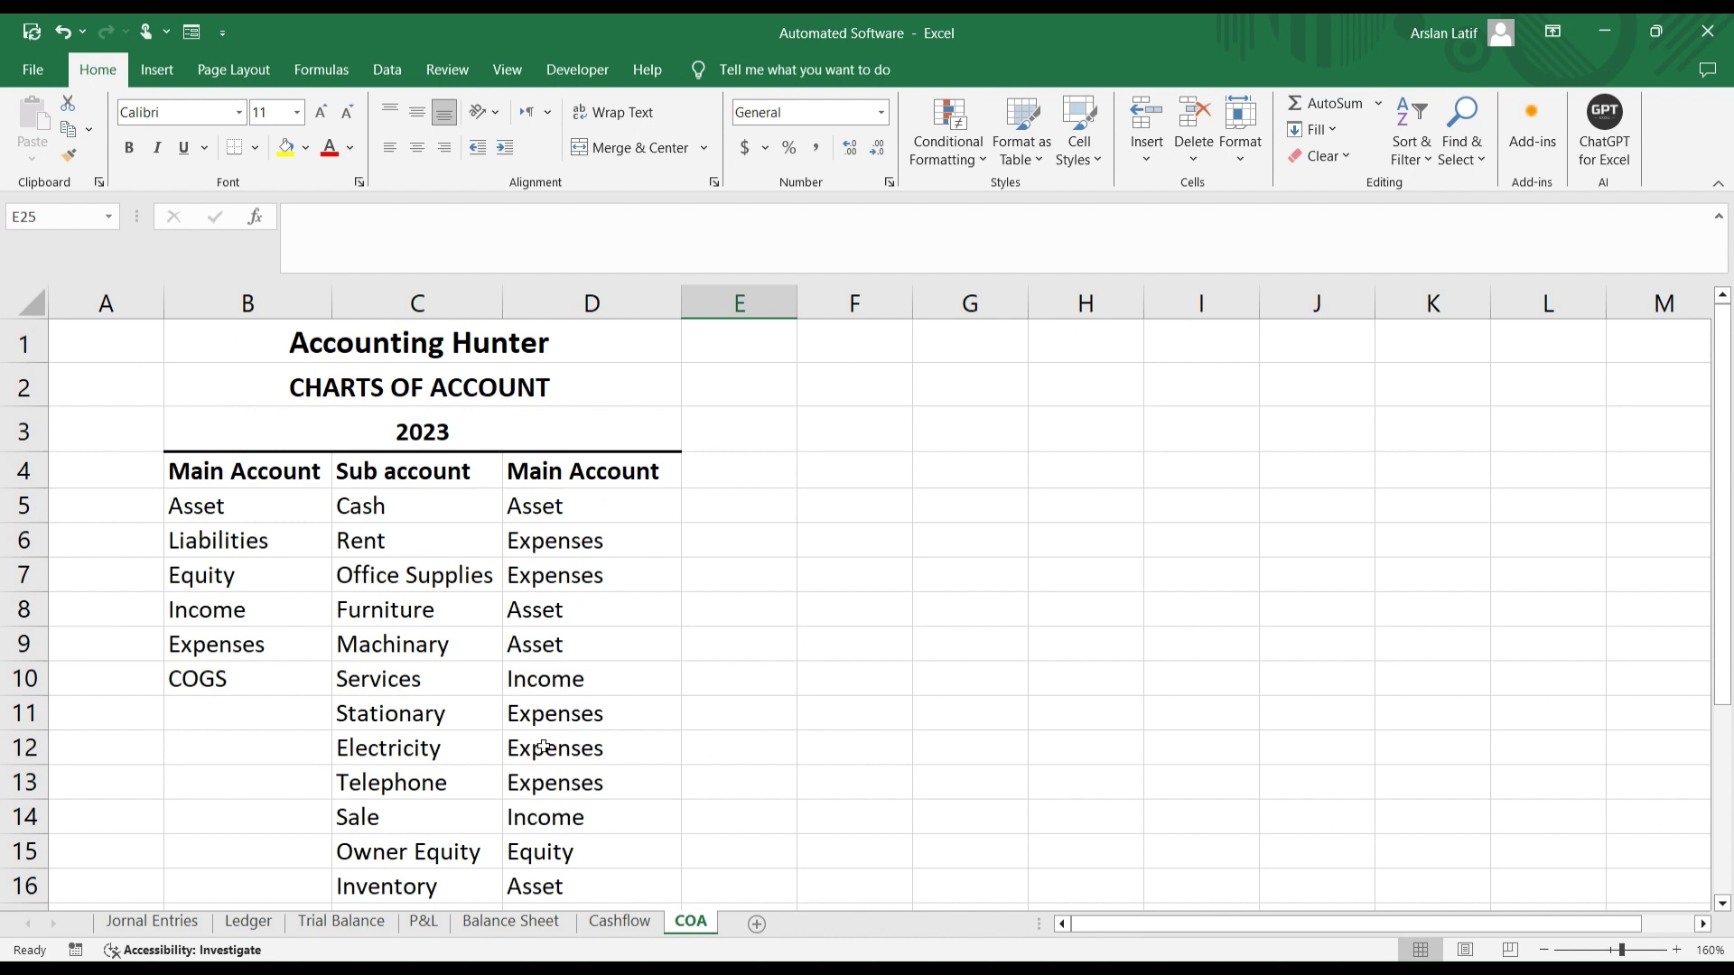
scroll(506, 759, "down", 3)
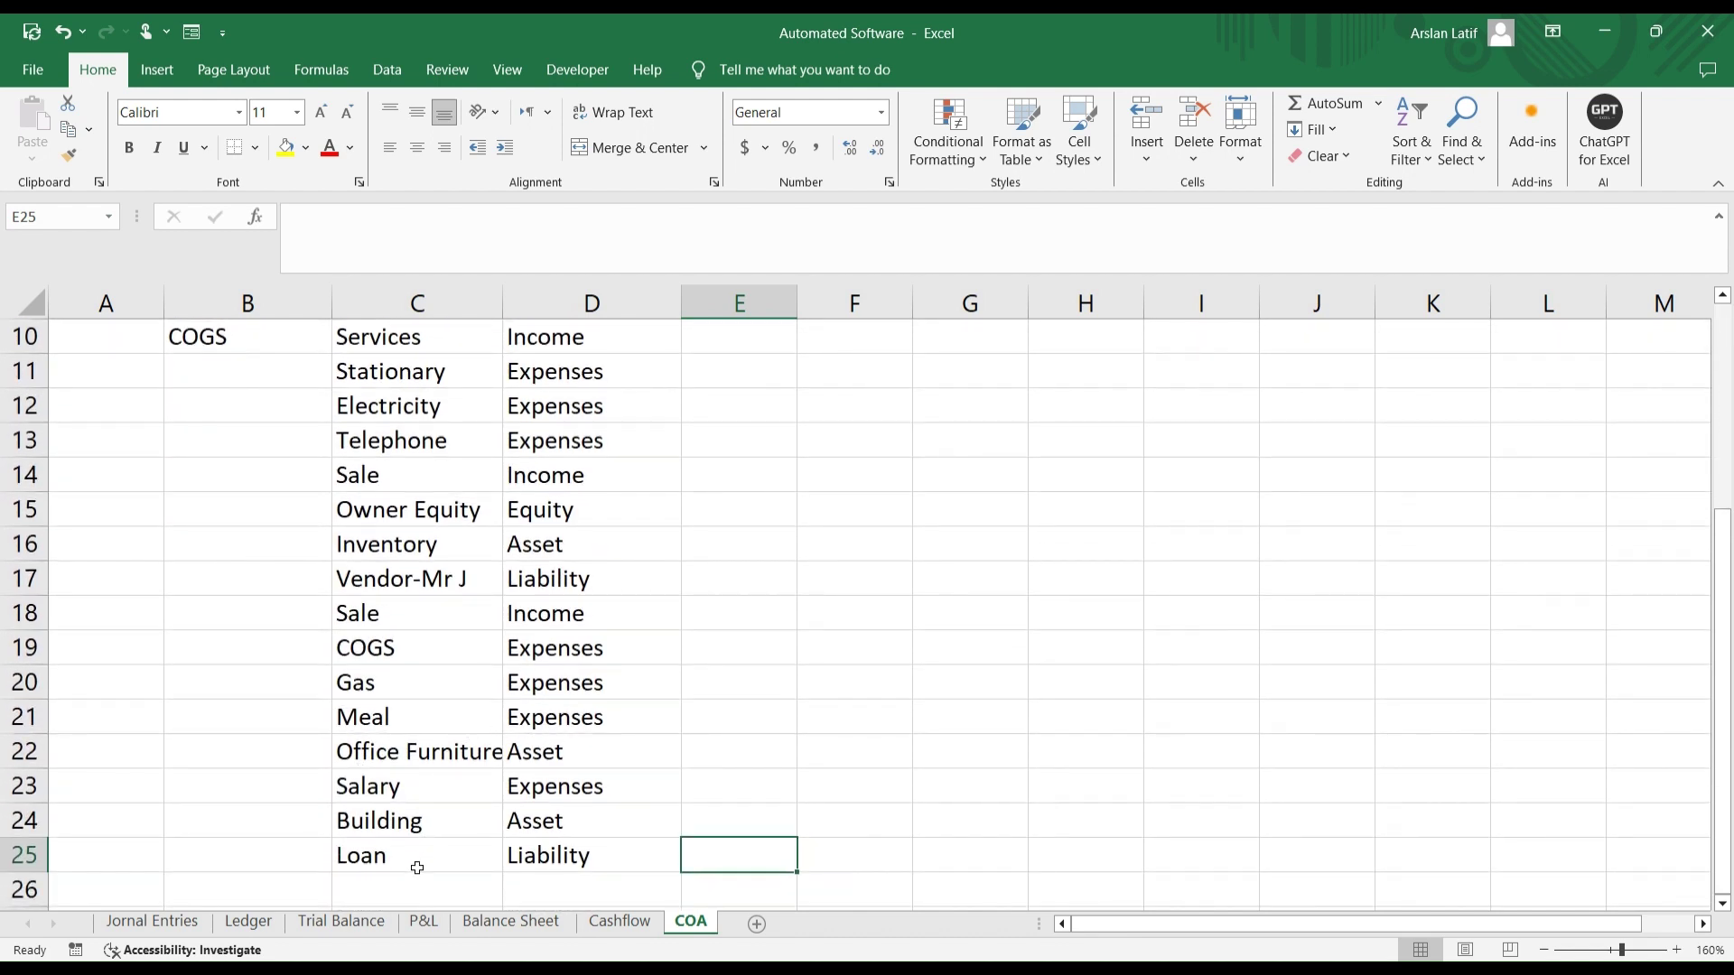
left_click(548, 869)
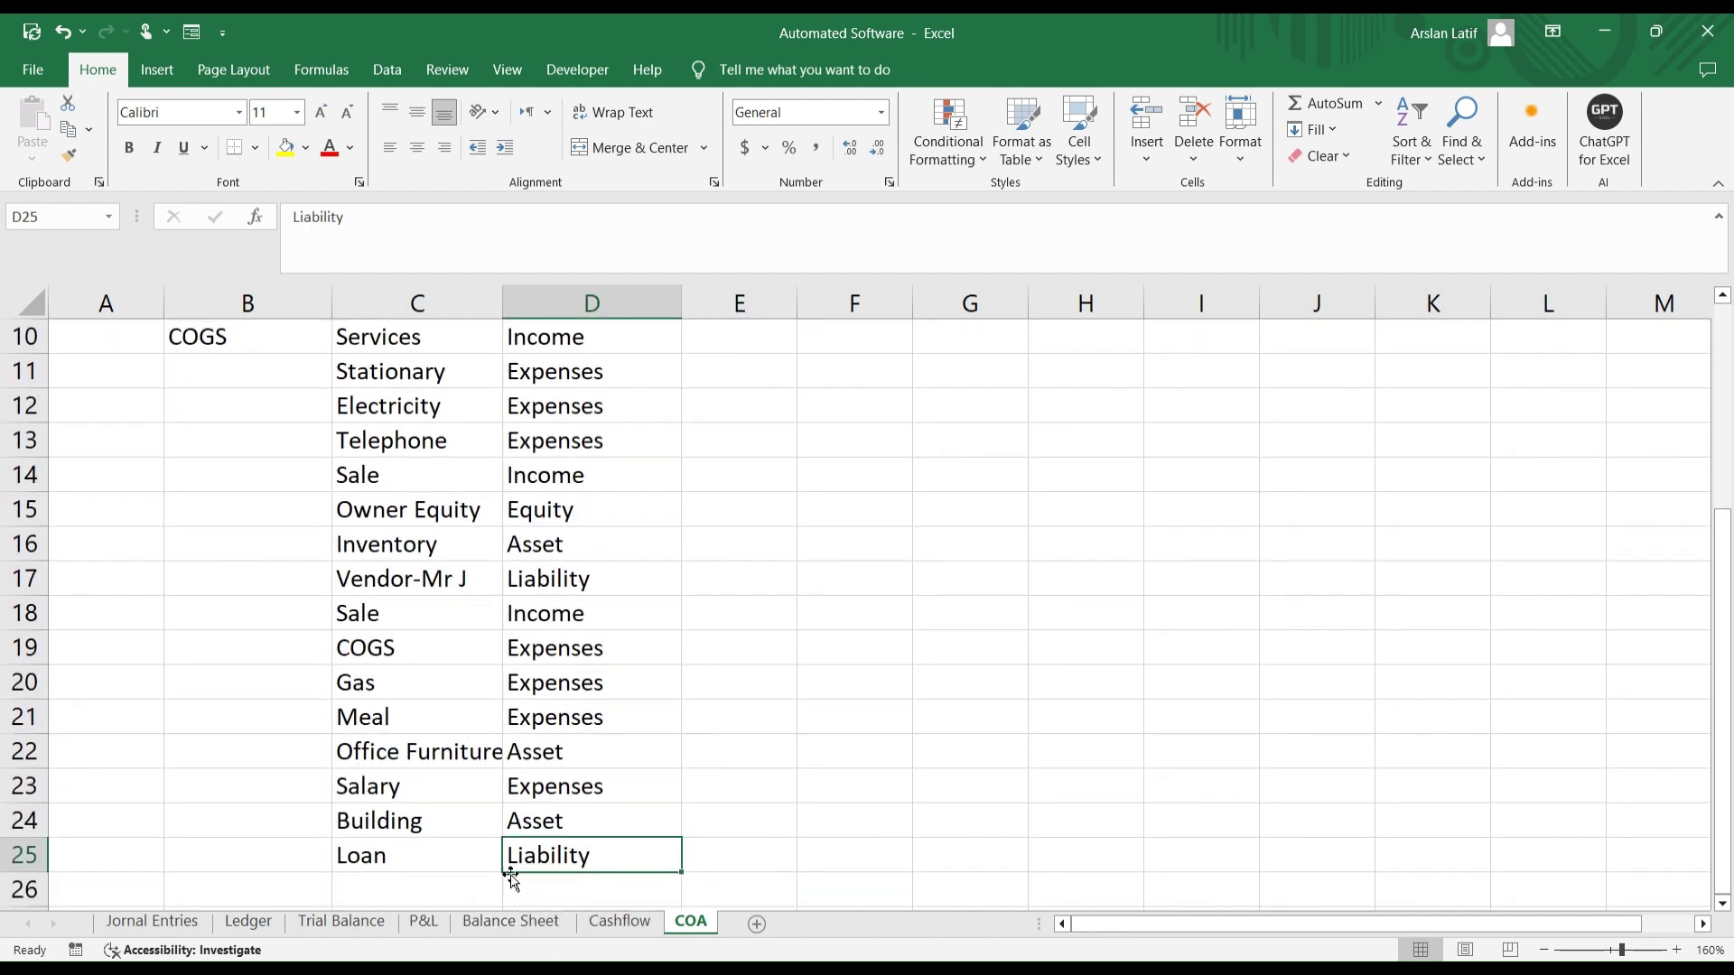
Step: Enter Loan as the 2-Jul sub-account and start row 46 with sub-account loan
left_click(168, 929)
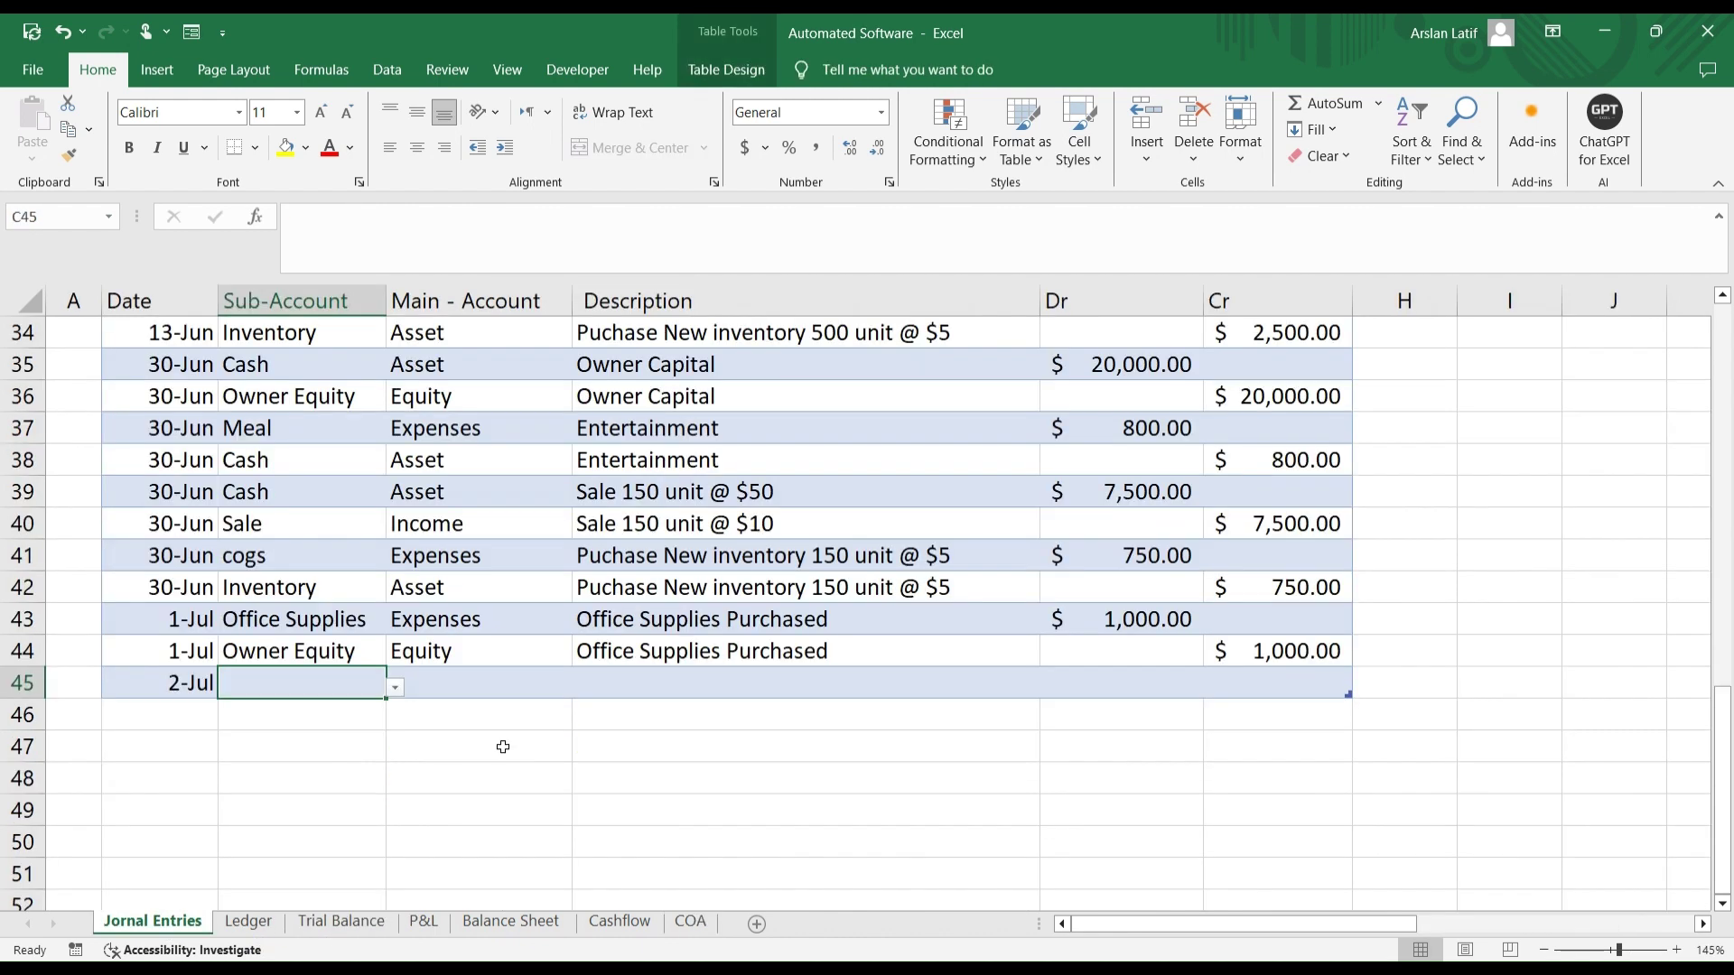
type("L")
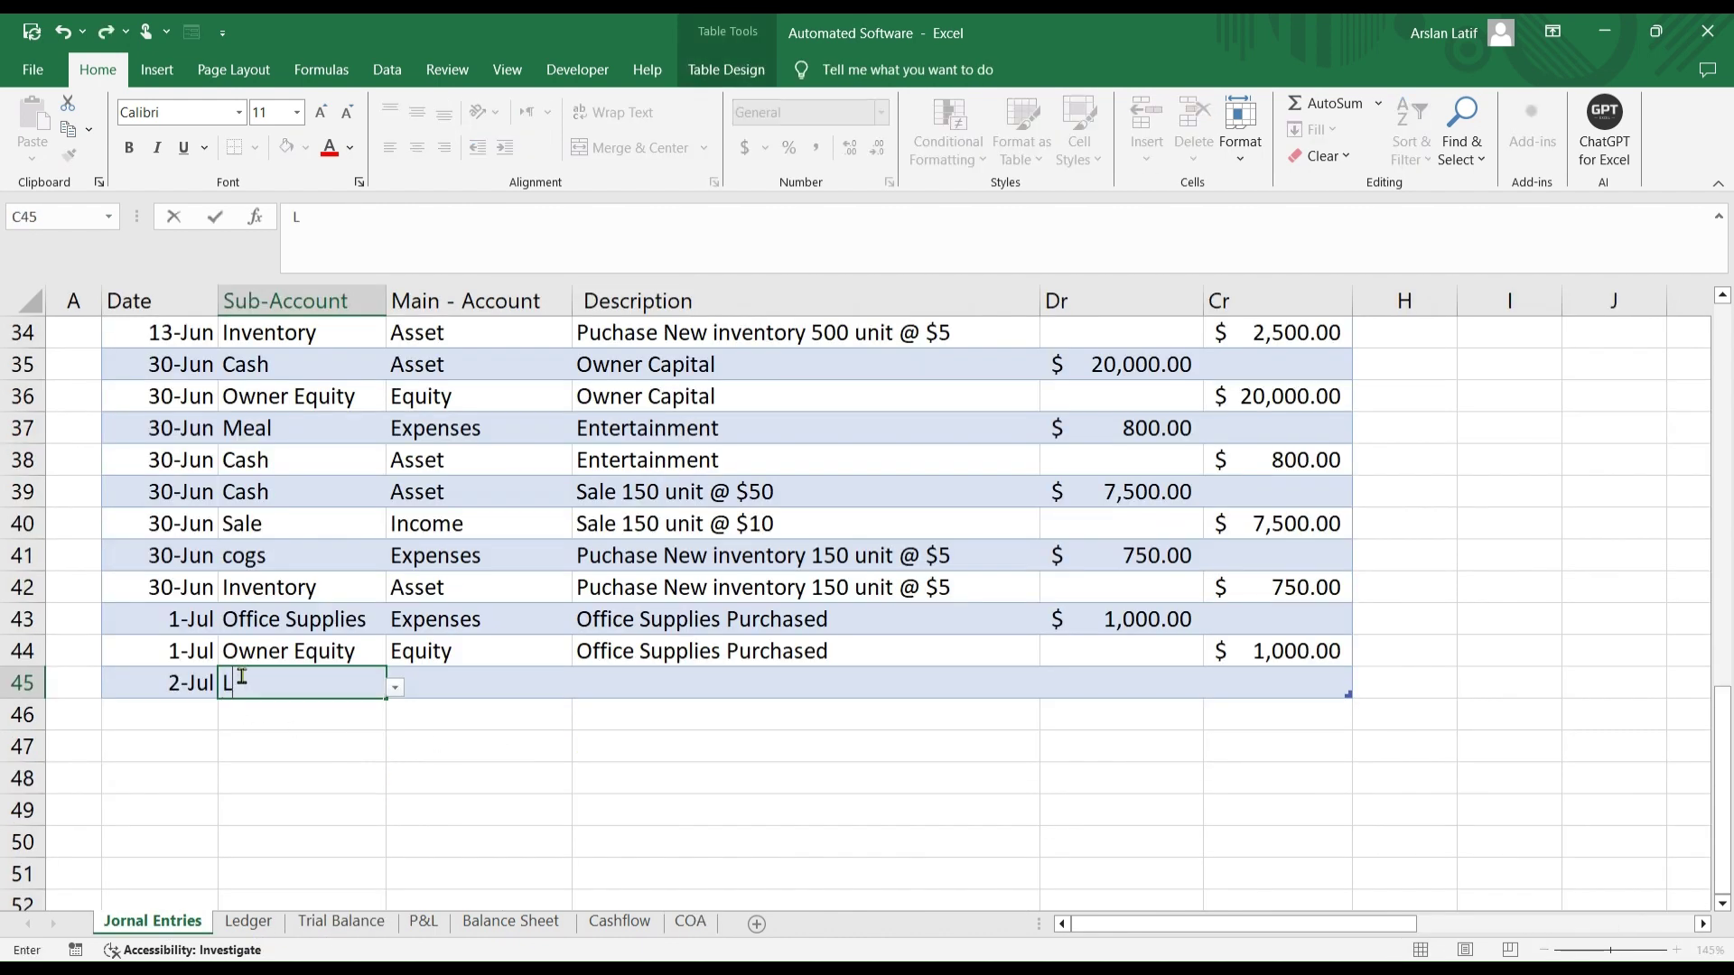
type("oan")
key("Return")
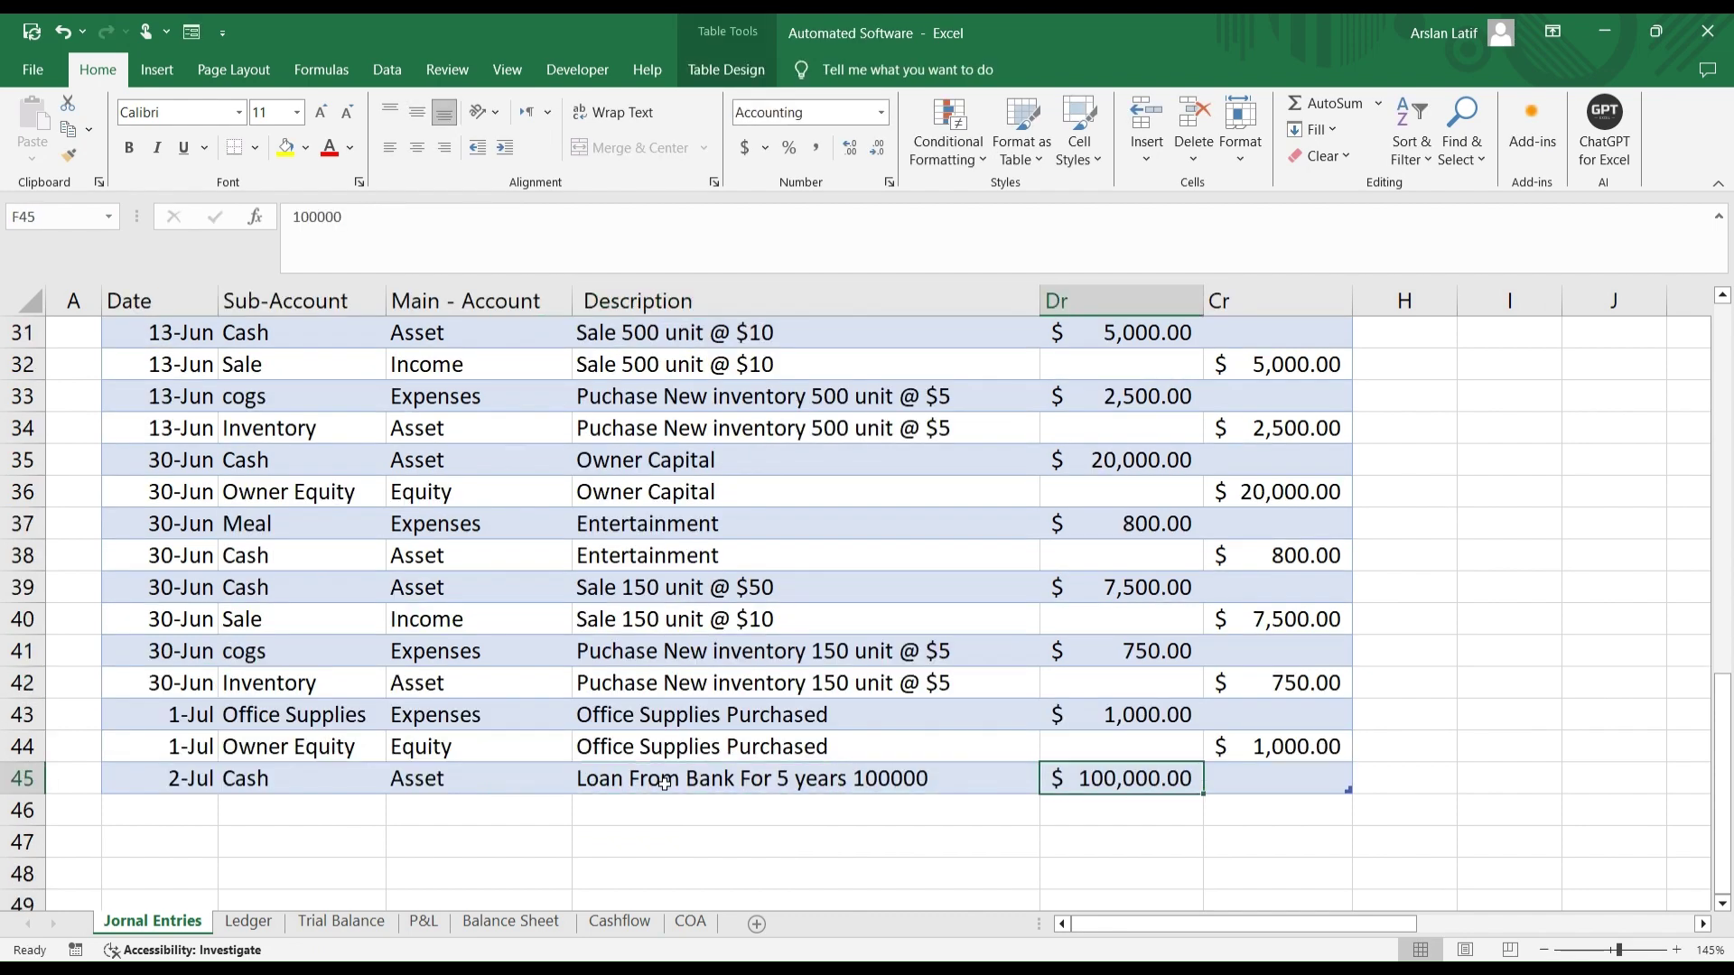
key("Return")
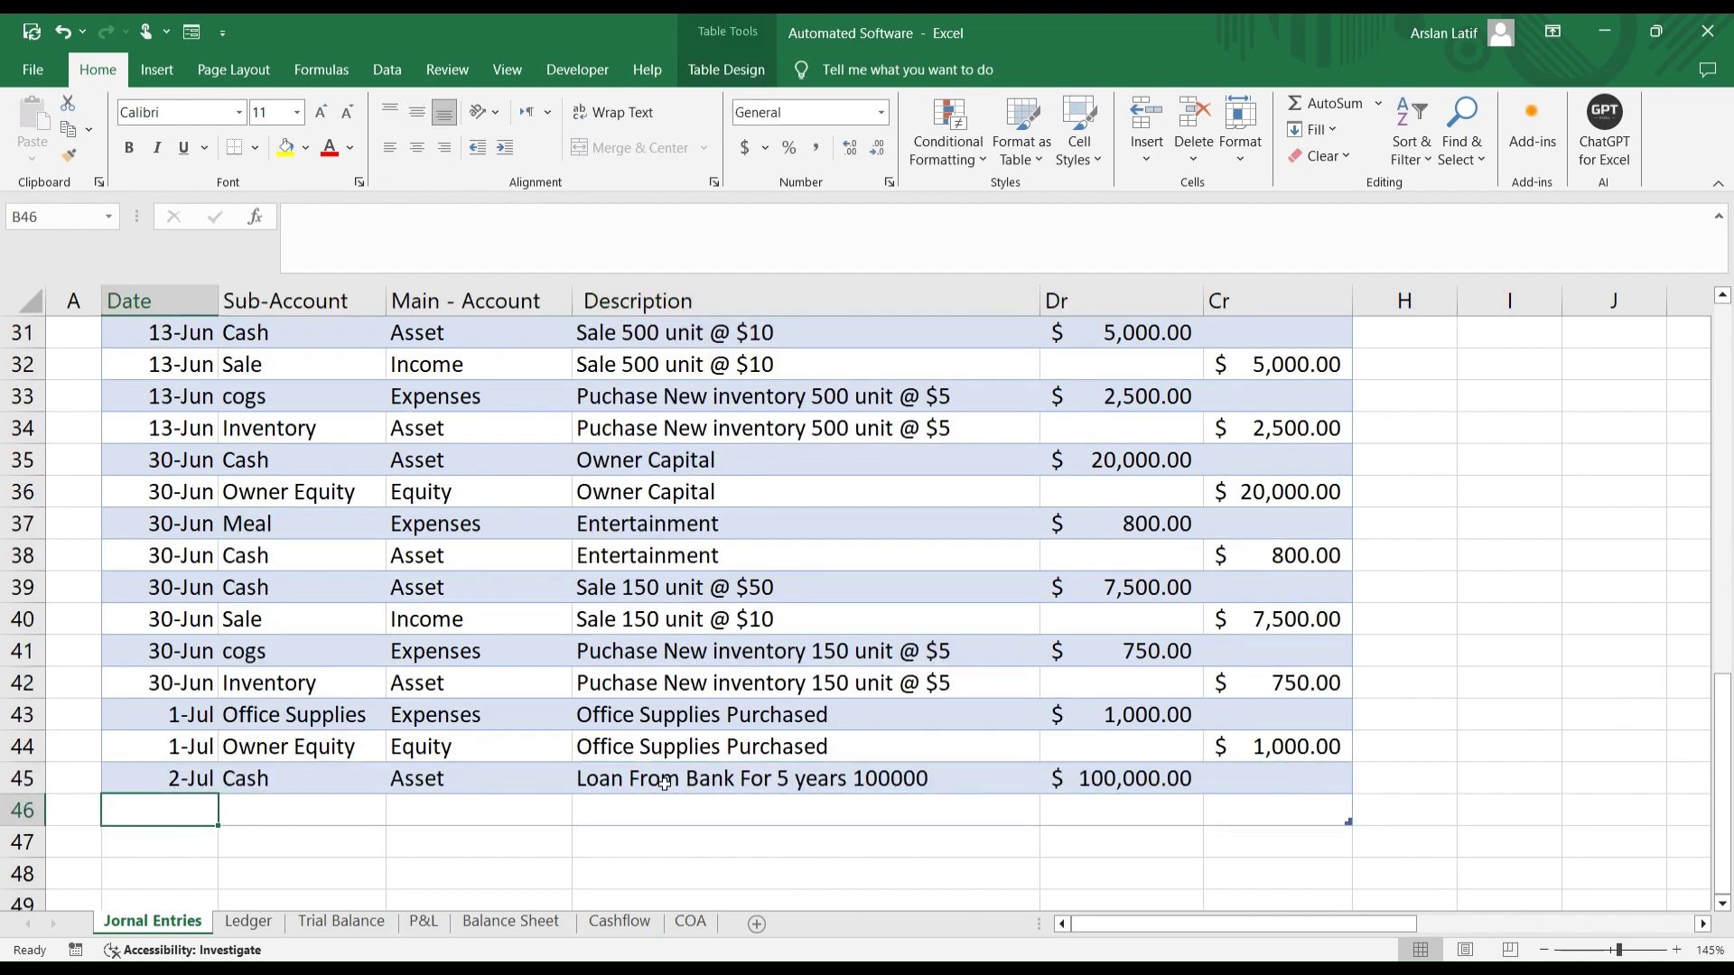
key("Tab")
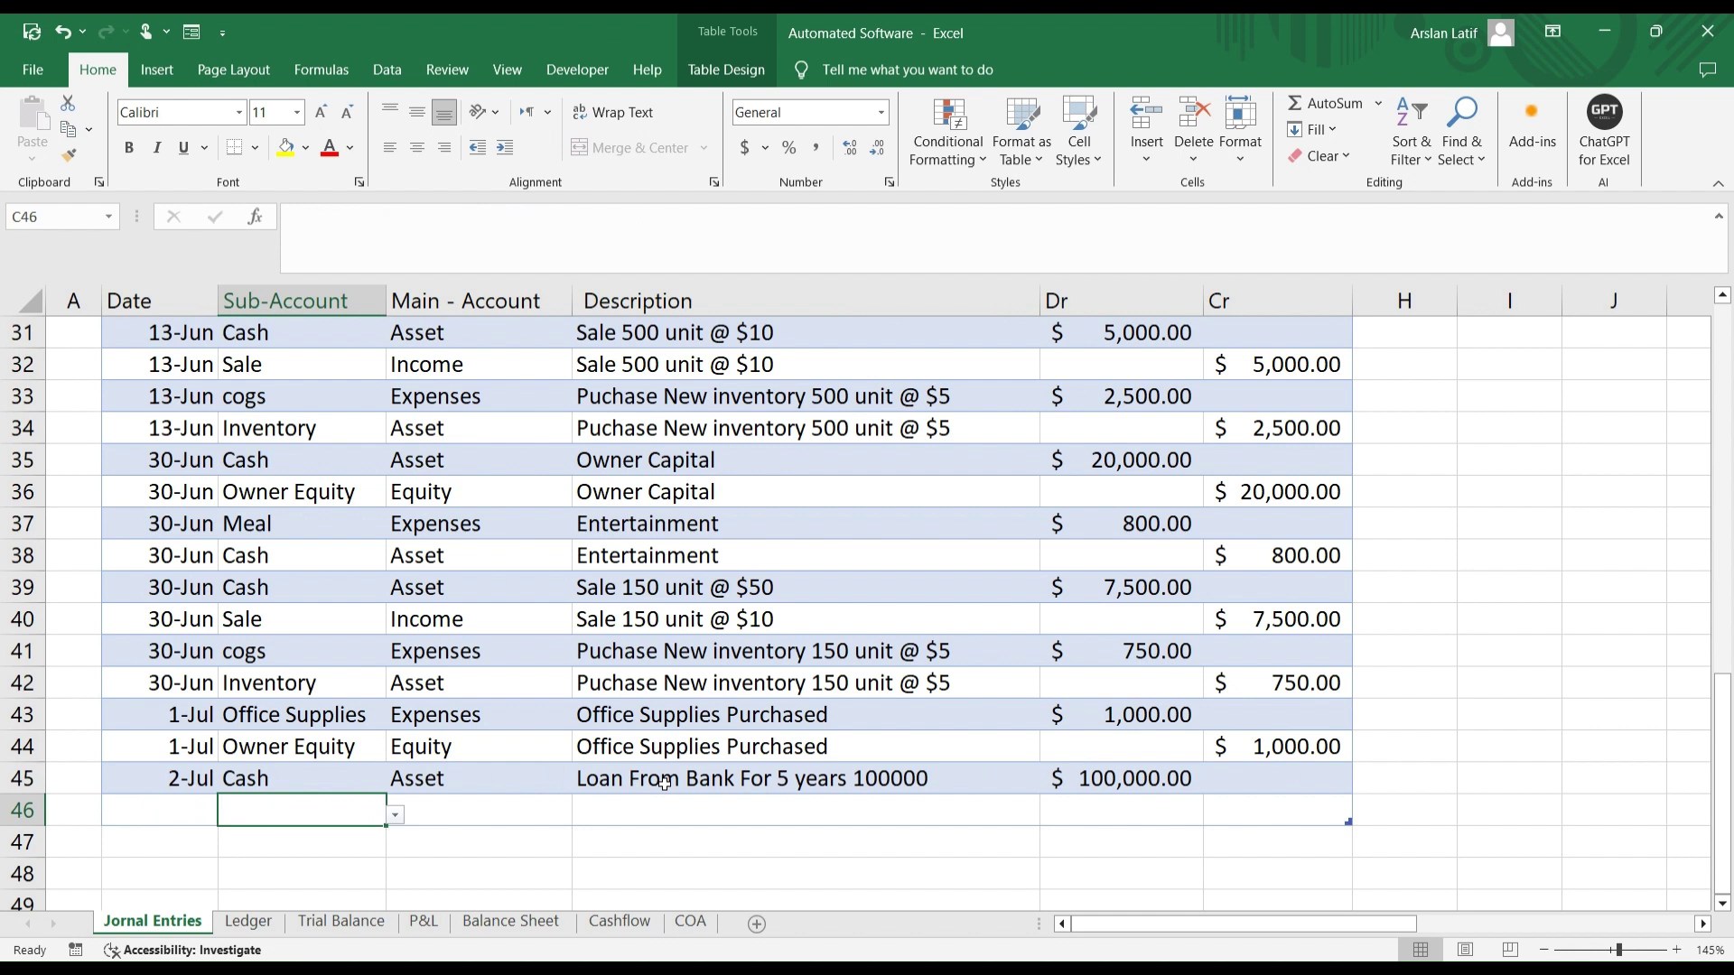
type("loan")
key("Tab")
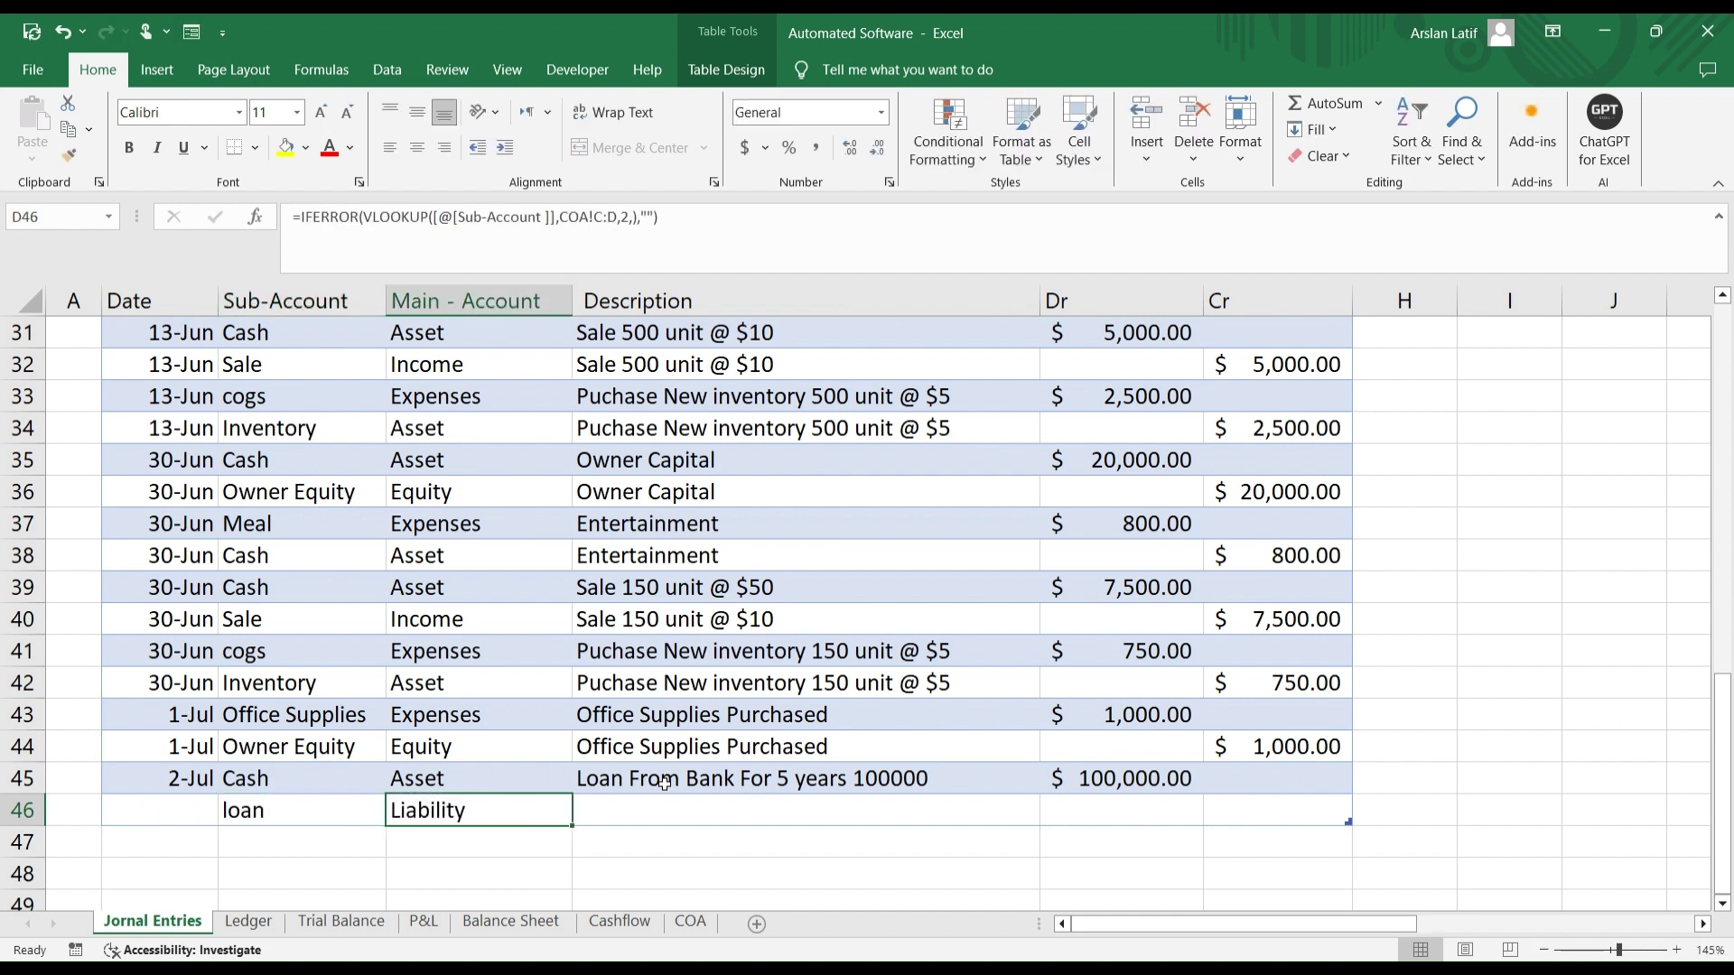
key("Tab")
Step: Fill the loan description down to E46 and copy the 100,000 amount in as row 46's credit
left_click(665, 783)
key("shift+Down")
key("ctrl+d")
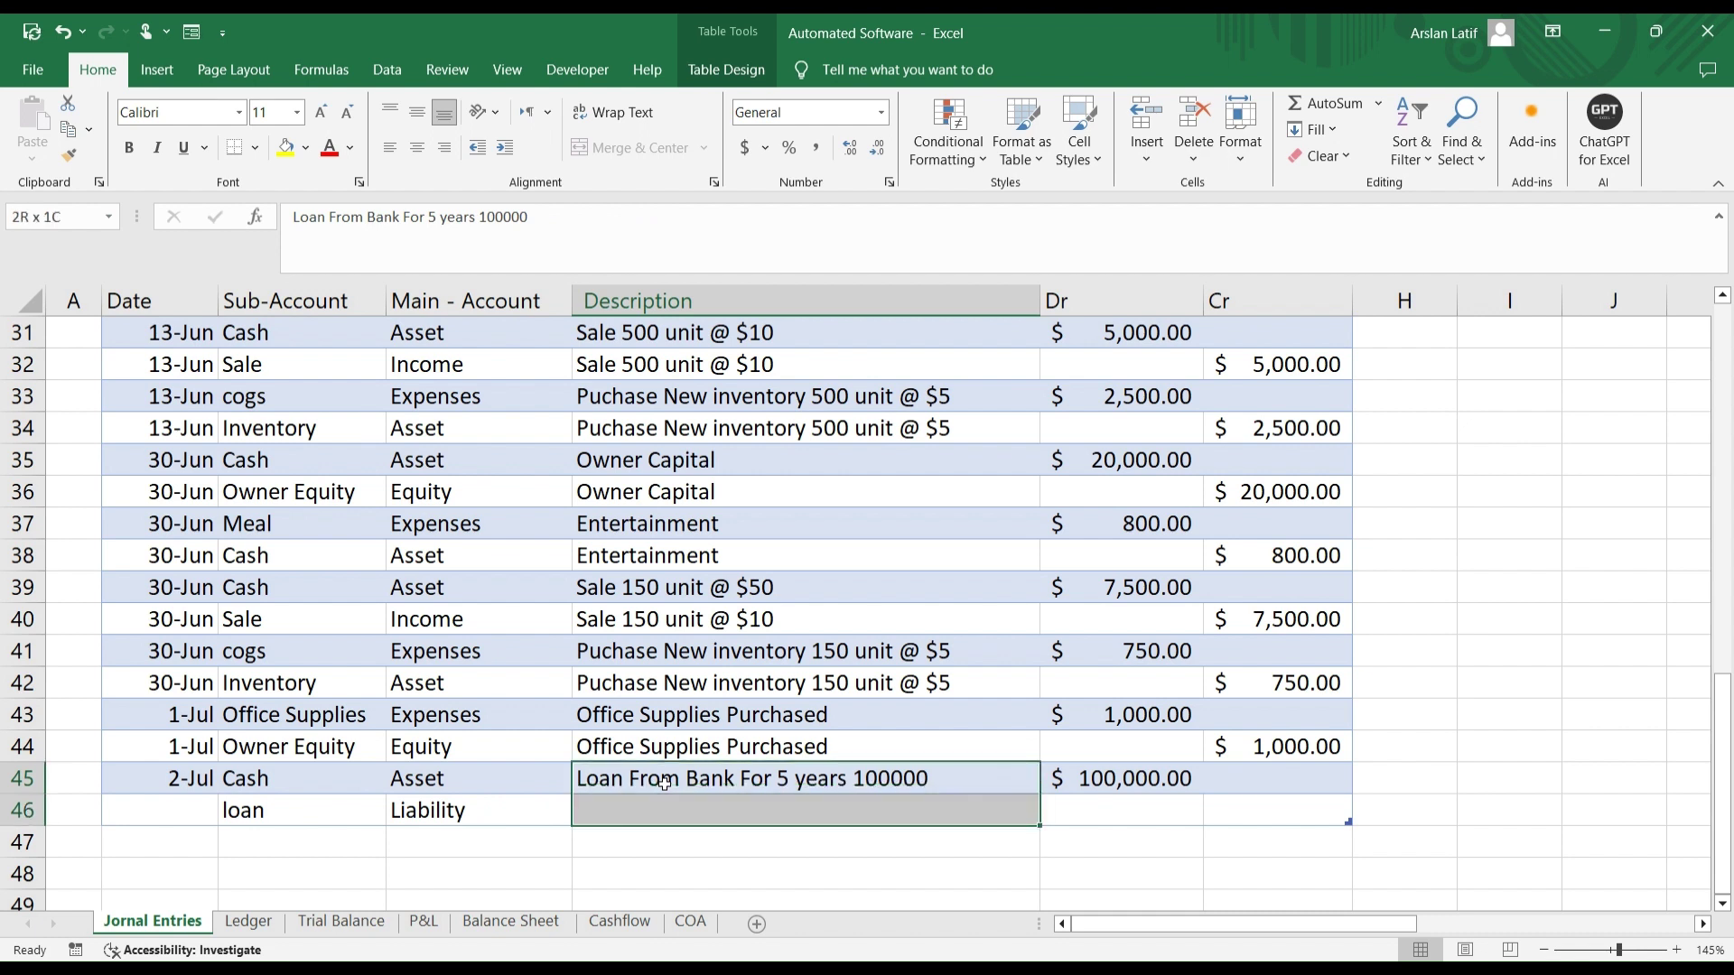
key("Right")
key("ctrl+c")
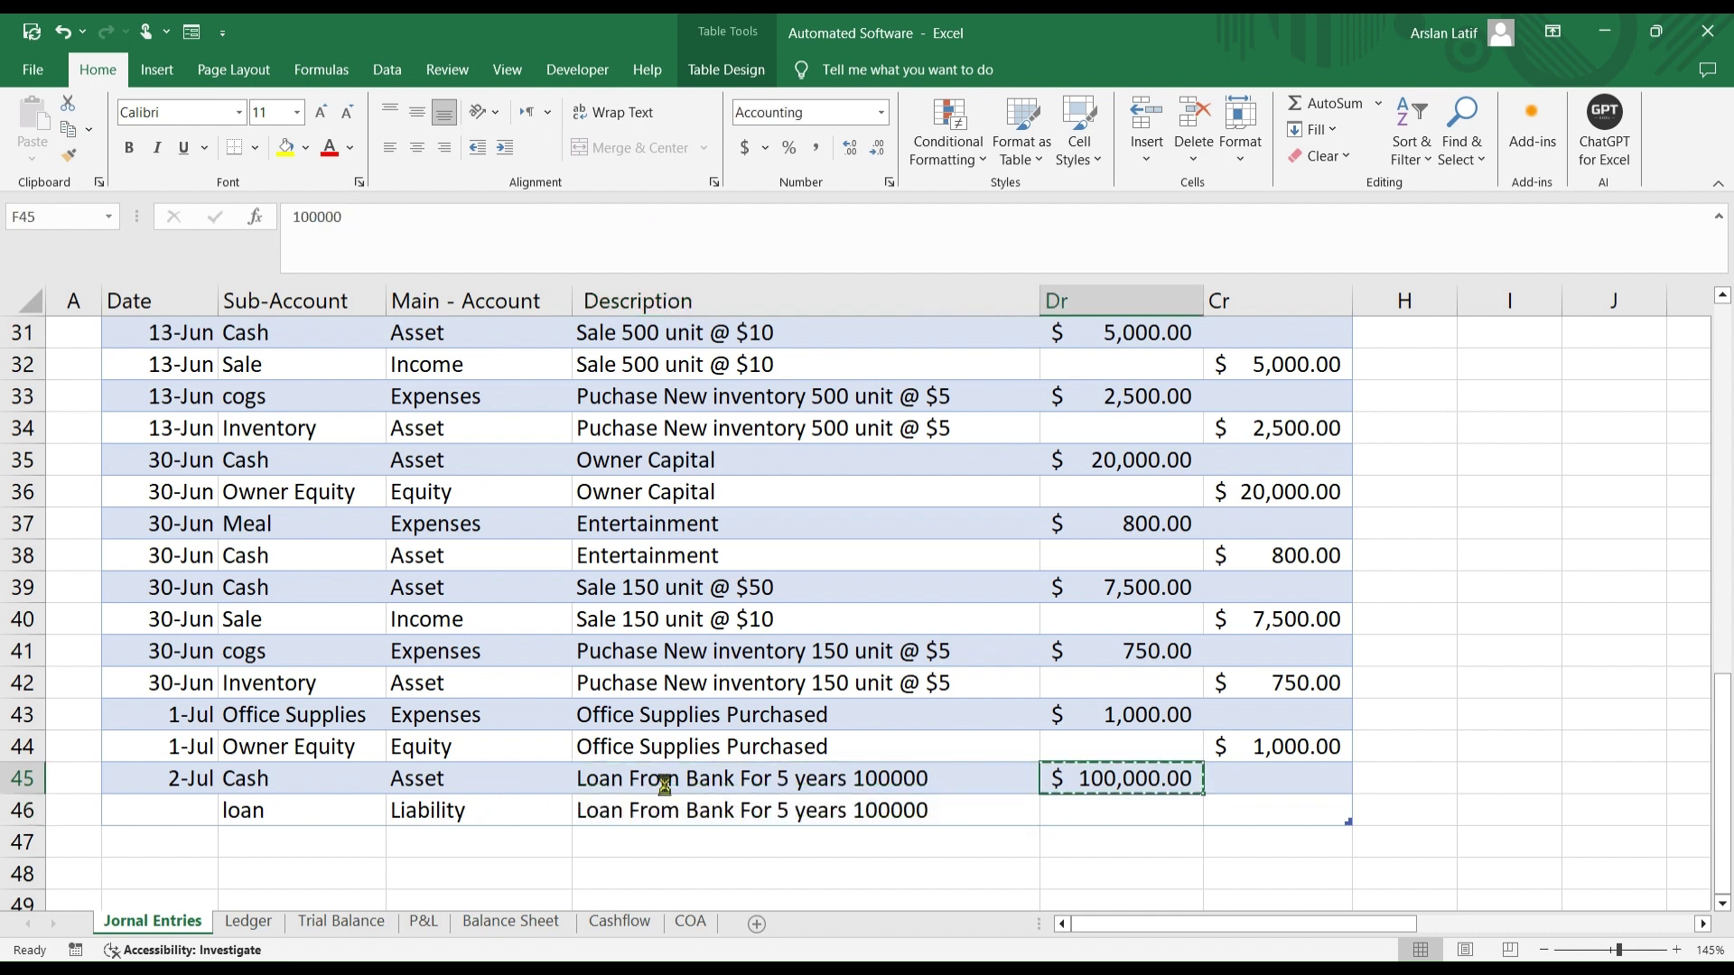
key("Down")
key("Right")
key("ctrl+v")
key("Left")
key("Left")
key("Left")
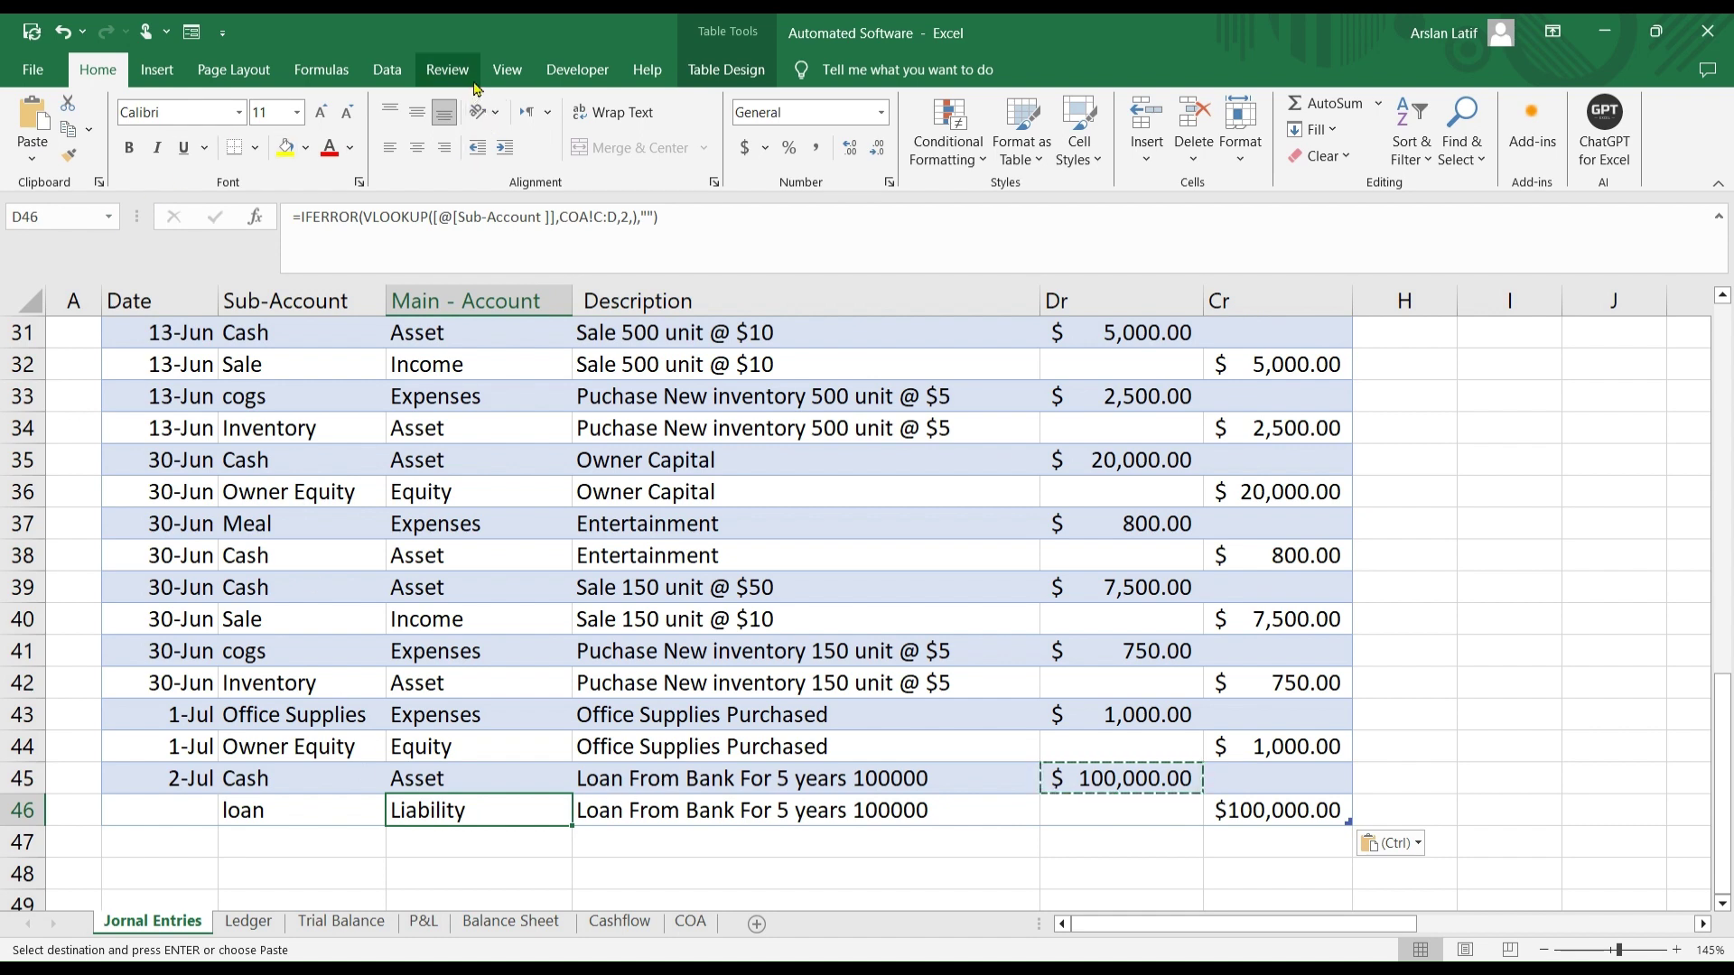
left_click(507, 69)
left_click(447, 70)
left_click(387, 70)
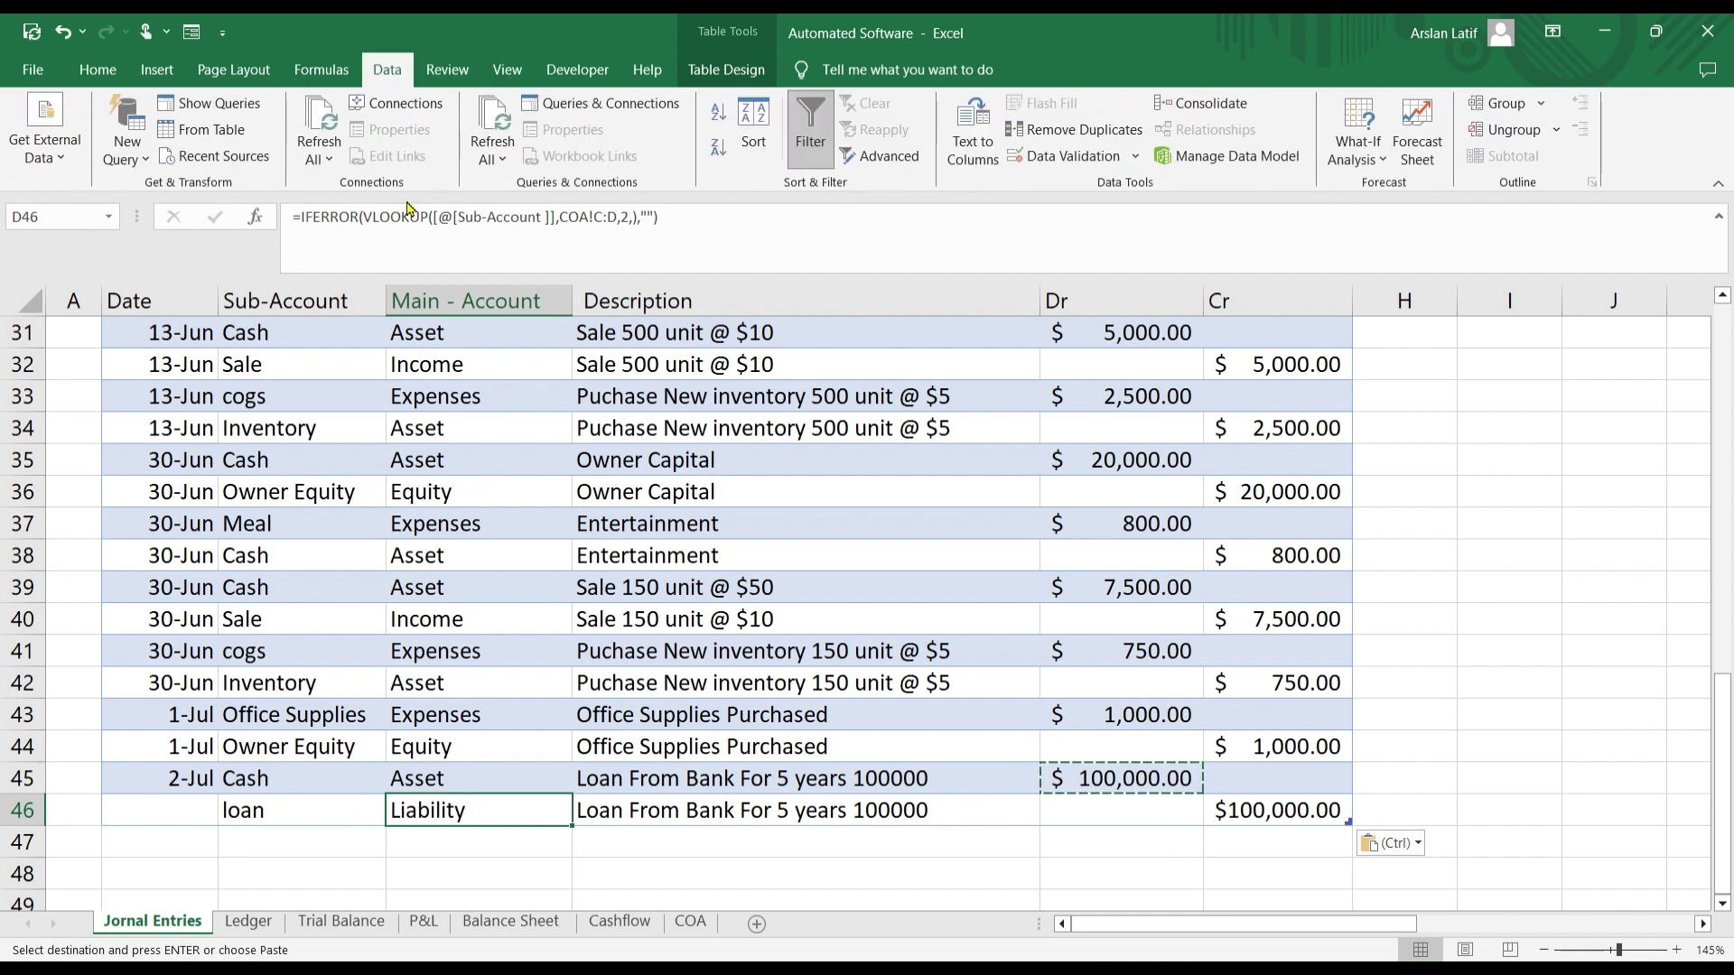
key("Escape")
left_click(513, 922)
Step: On the Trial Balance, check the loan row at -100000 and set its account type to Liability
scroll(449, 700, "down", 2)
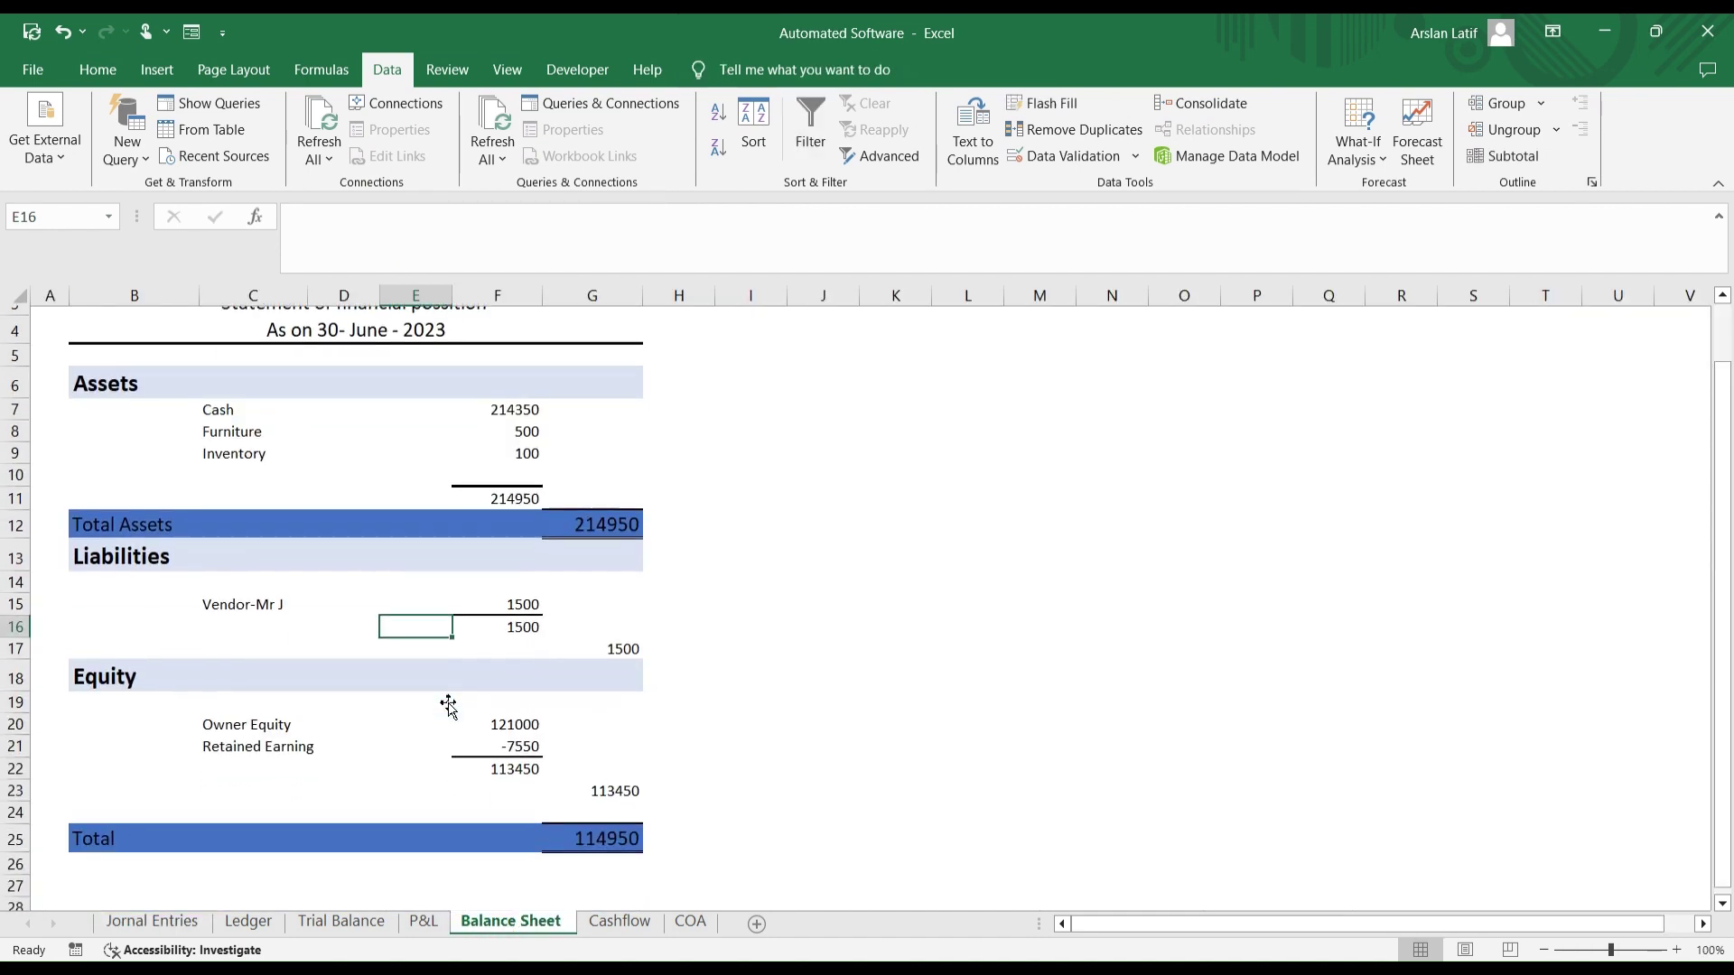
left_click(366, 921)
left_click(603, 669)
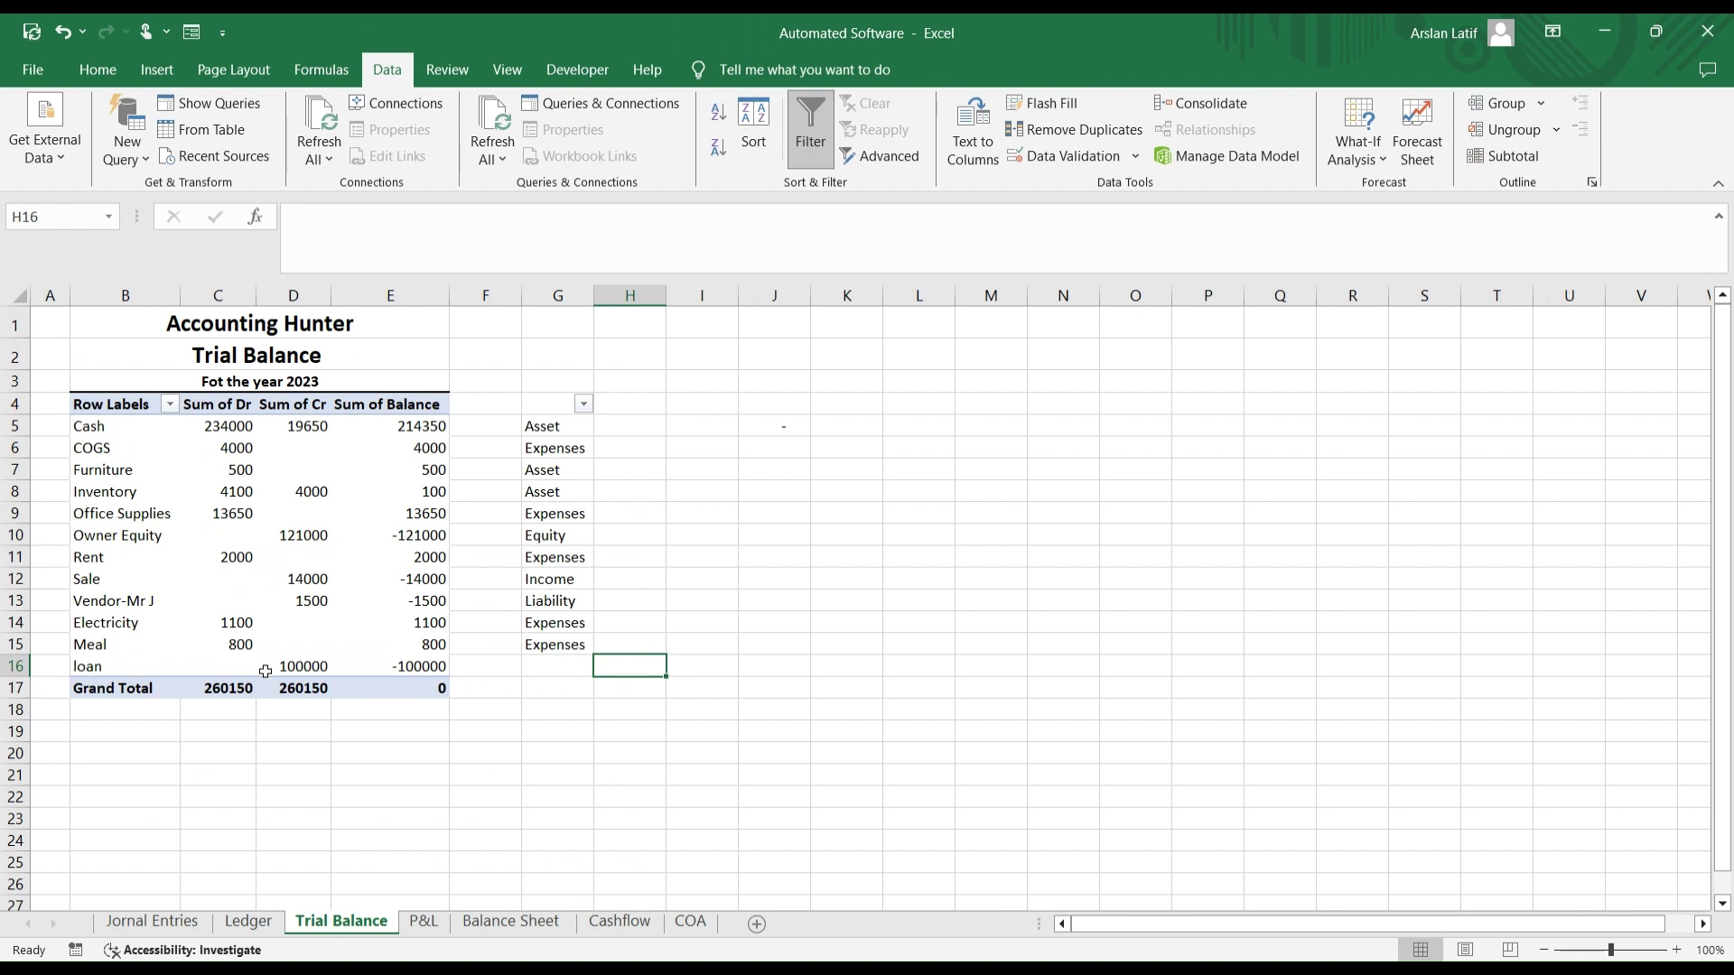
left_click_drag(444, 667, 139, 657)
left_click(465, 691)
left_click(414, 662)
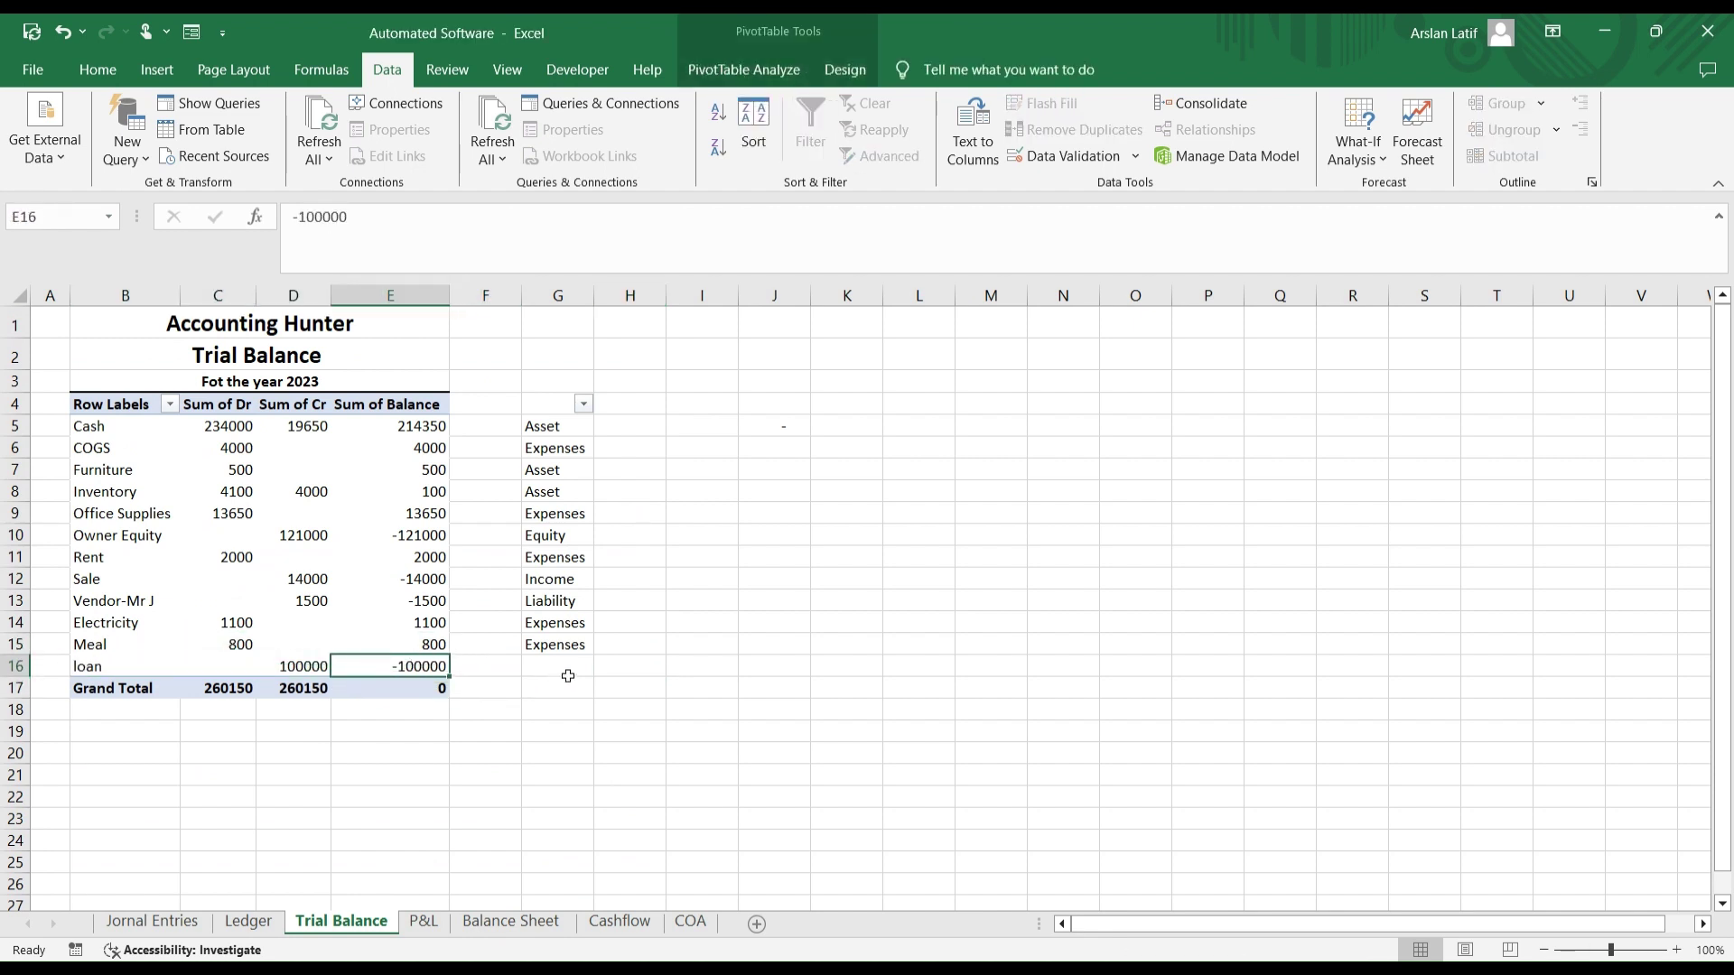
left_click(565, 667)
type("Liability")
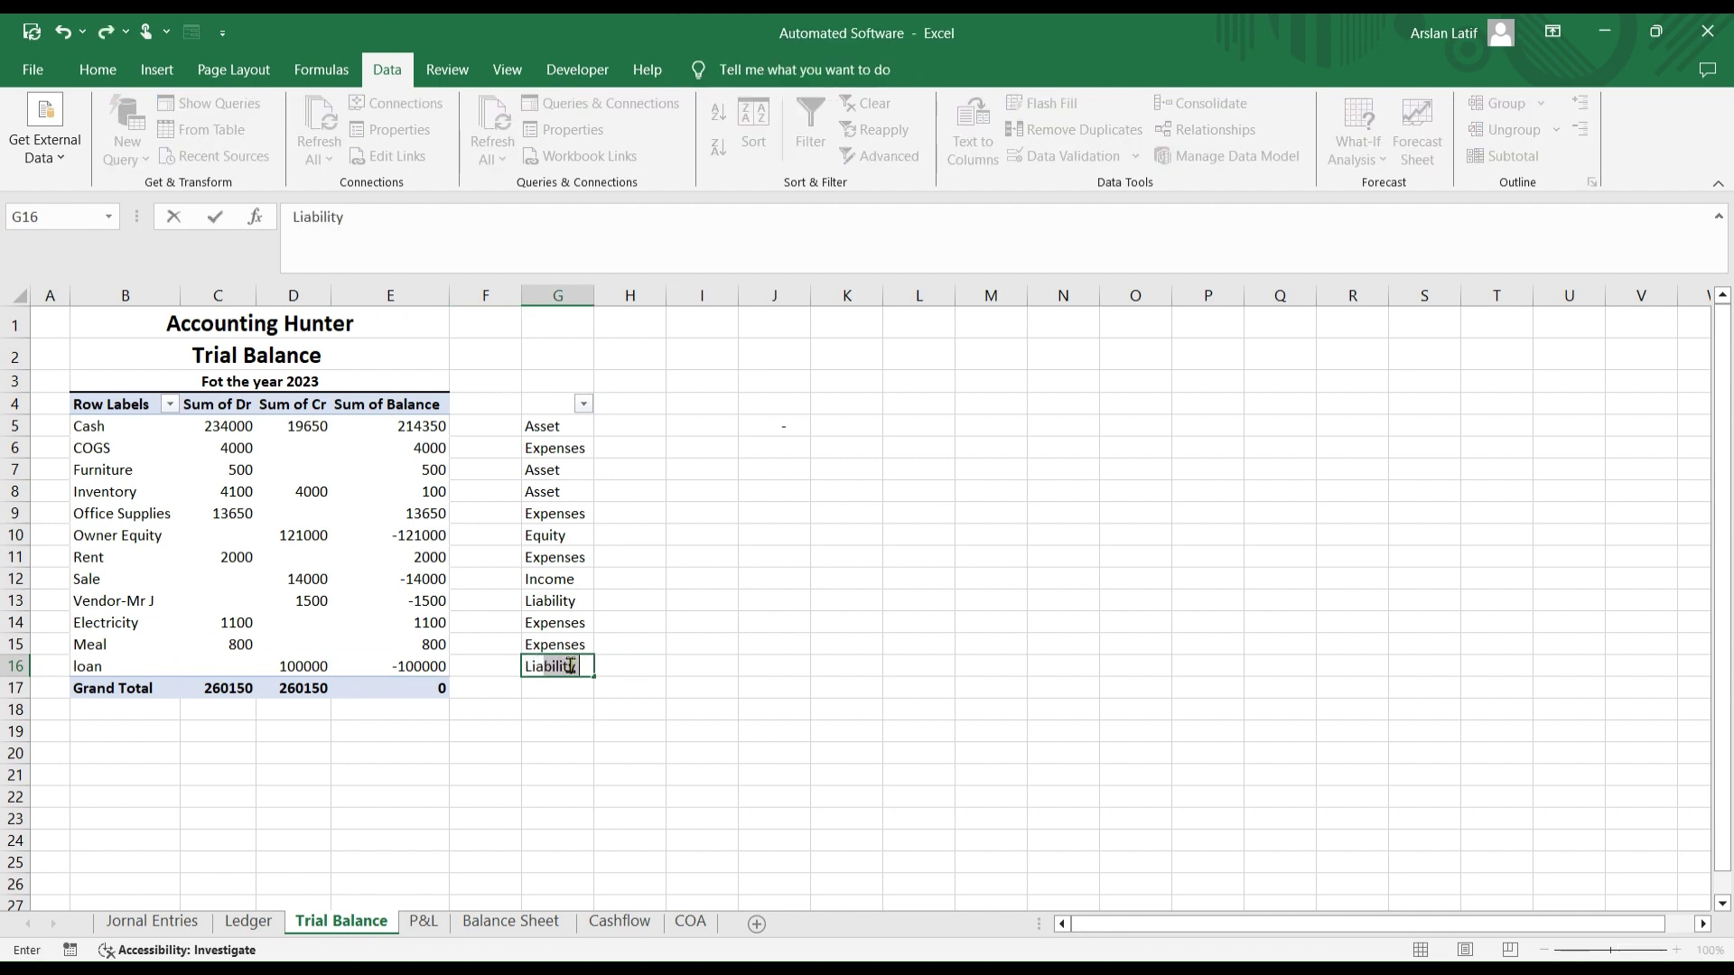
key("Tab")
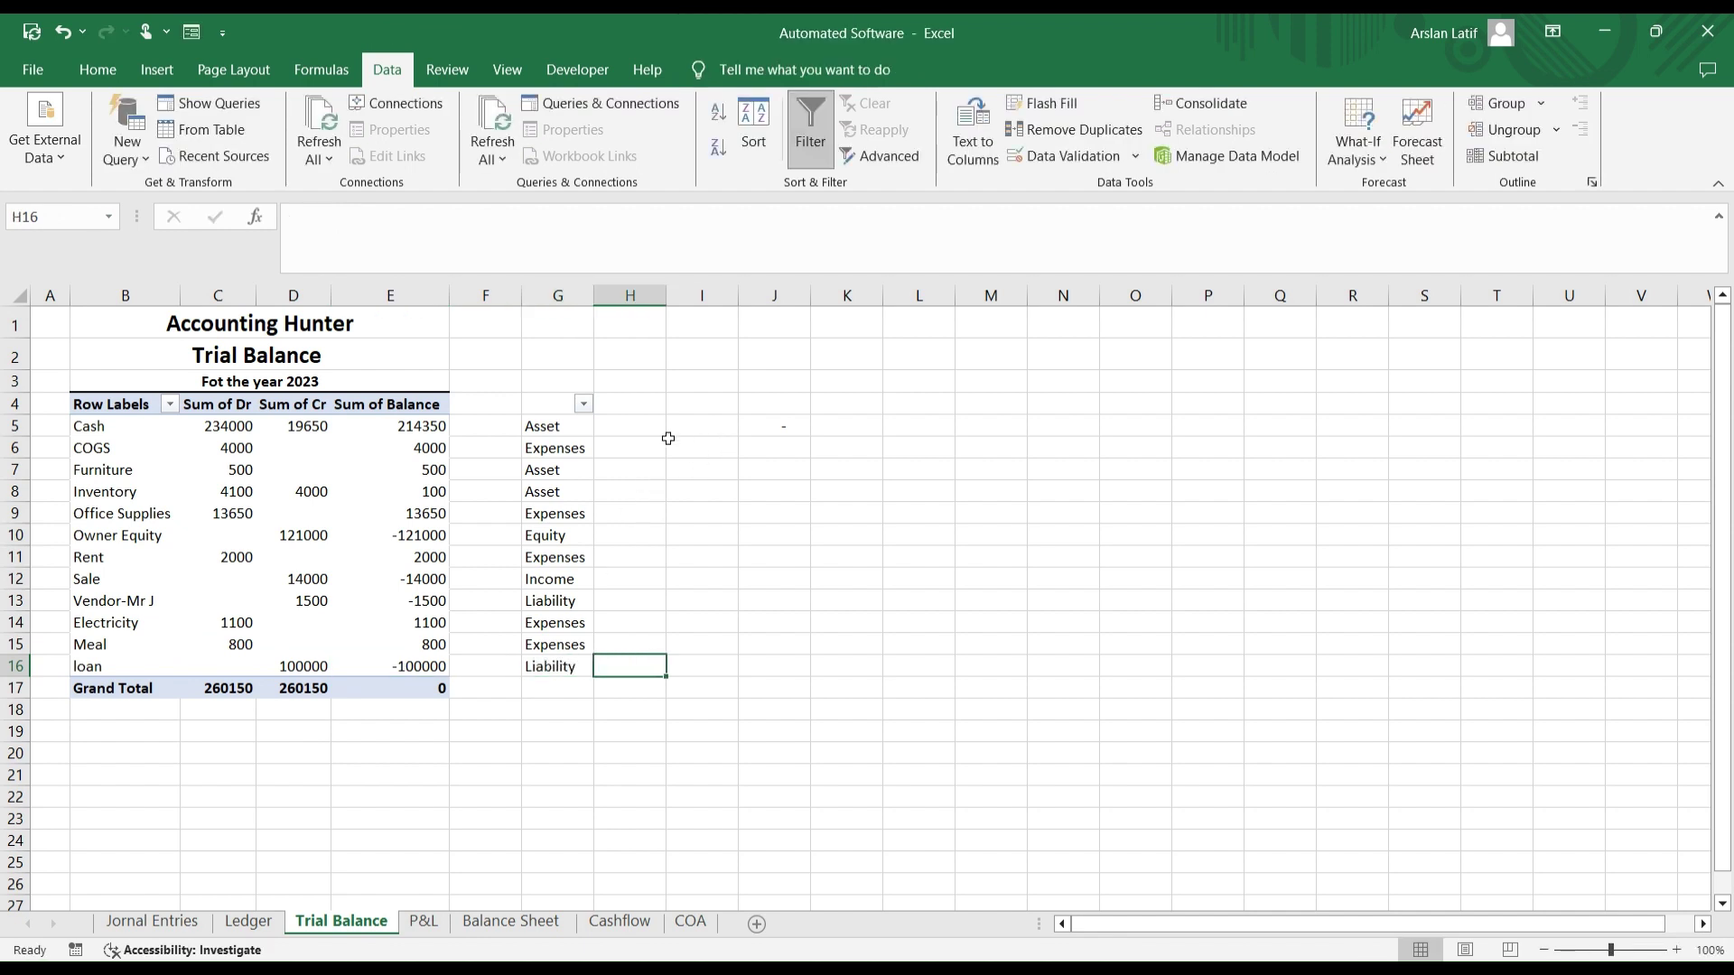
left_click(636, 424)
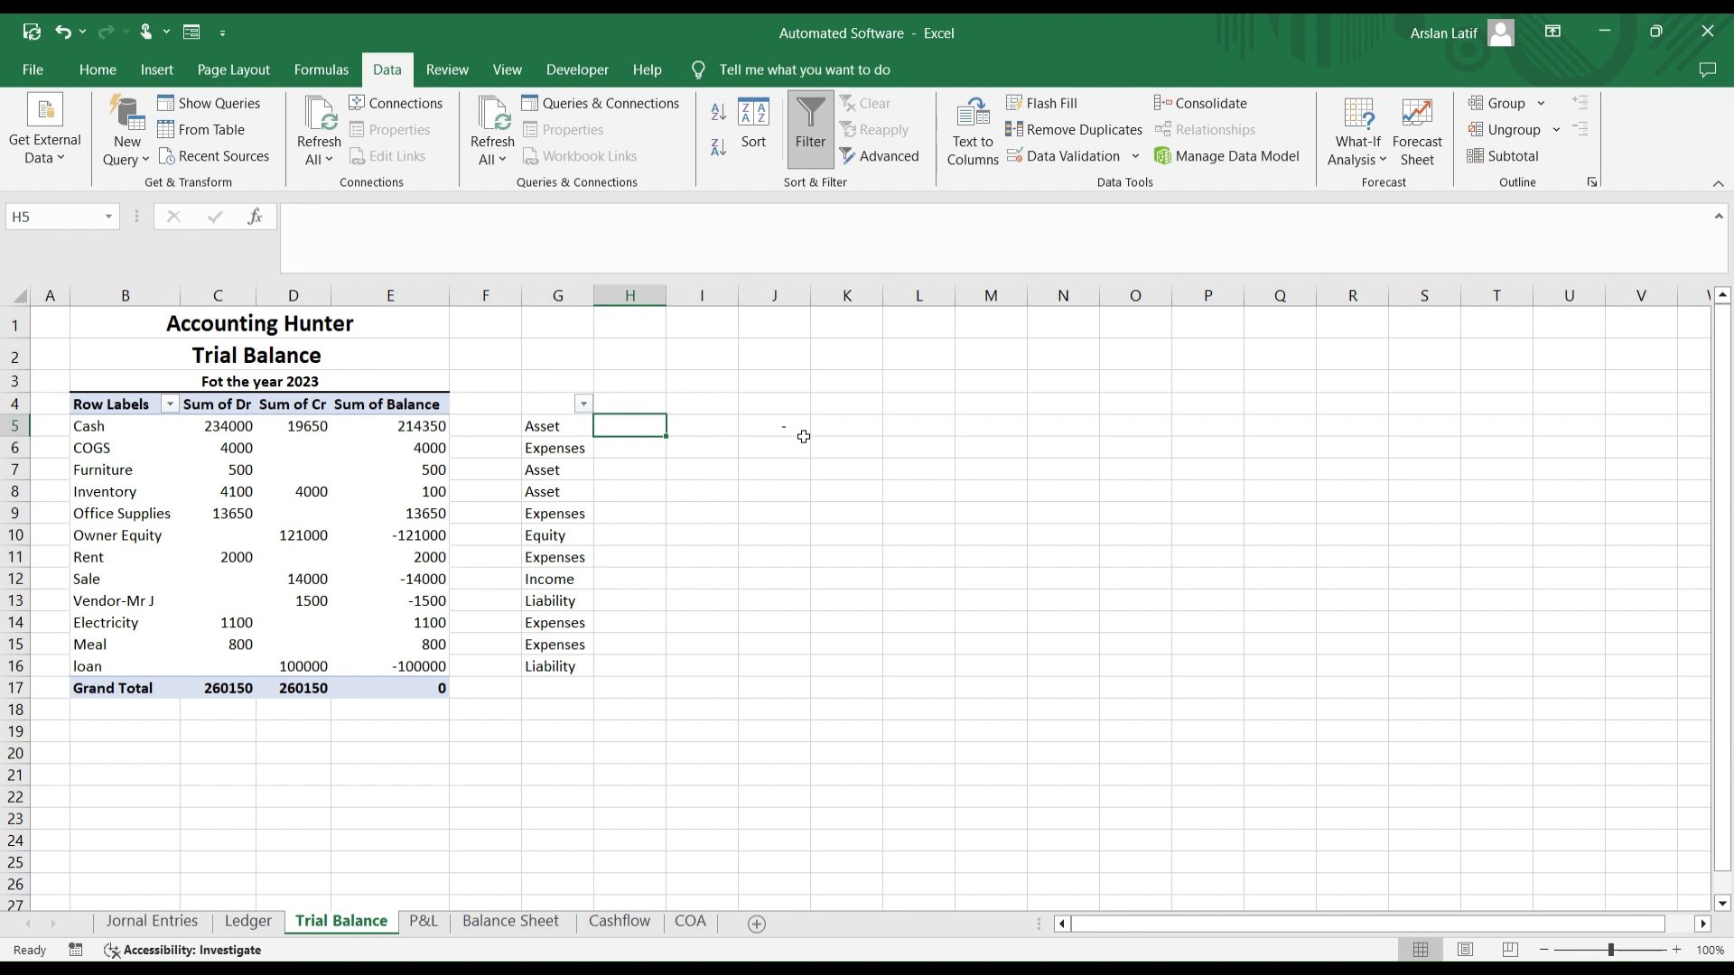
Step: In column H, mark Cash and Inventory as current and Furniture as Non- Cuurent
key("Left")
key("Left")
key("Left")
key("Left")
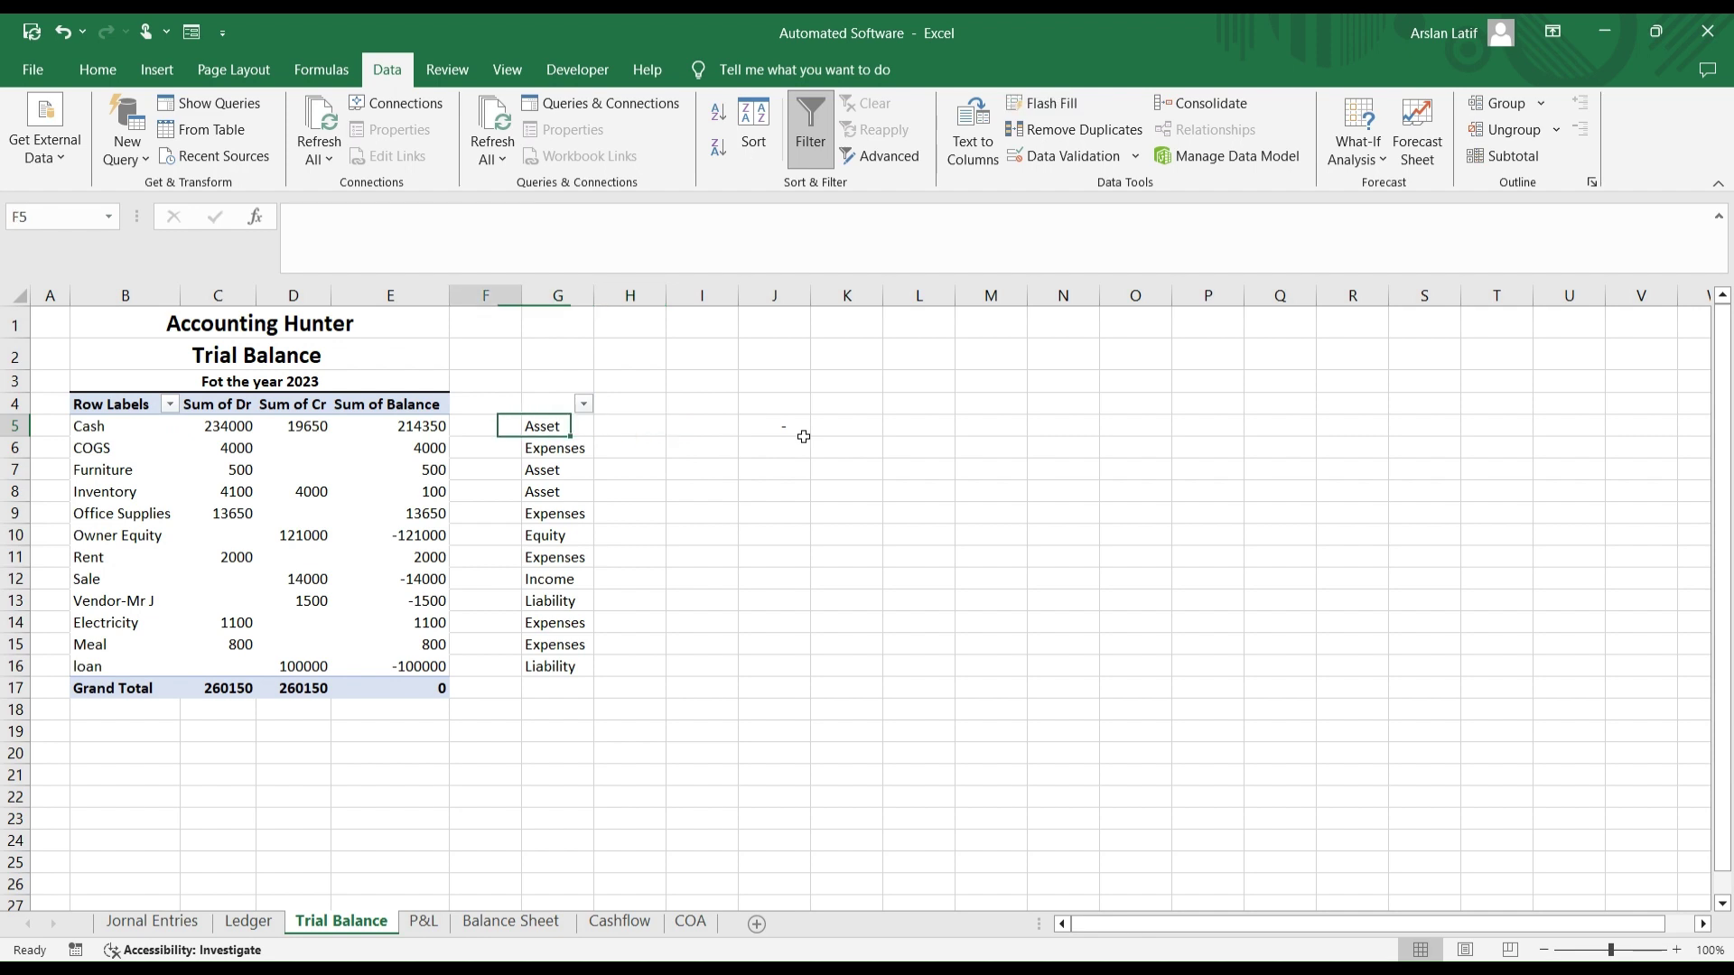
key("Right")
key("Right")
key("Right")
key("Right")
type("current")
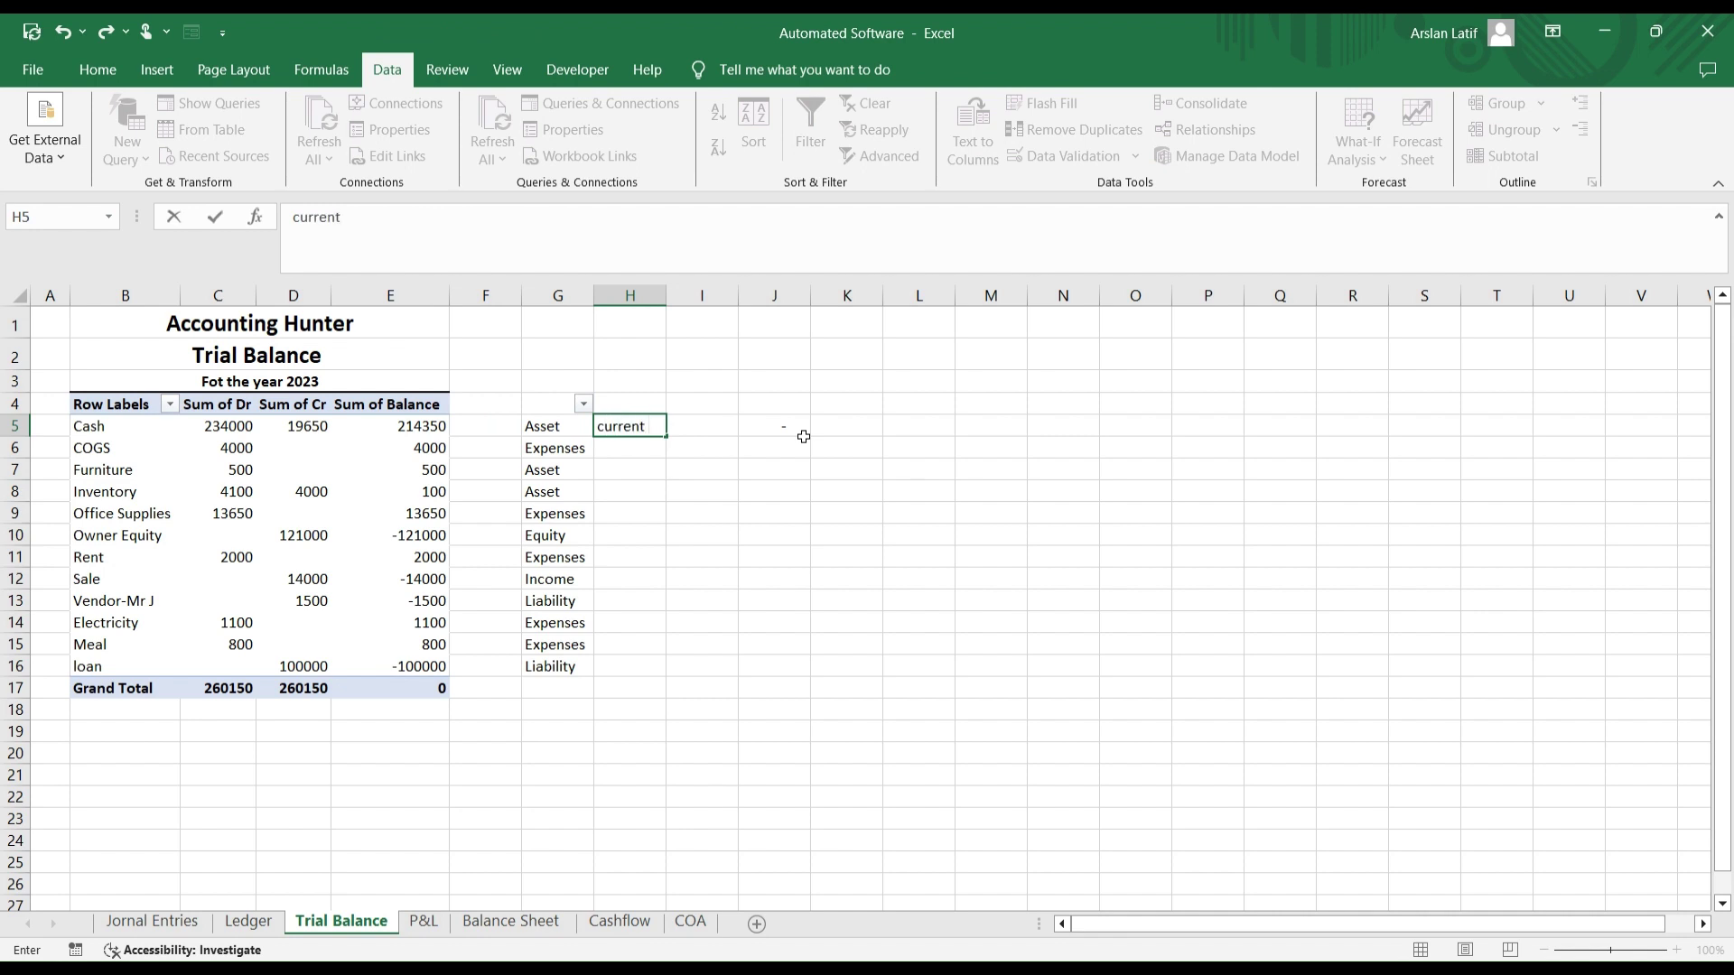
key("Return")
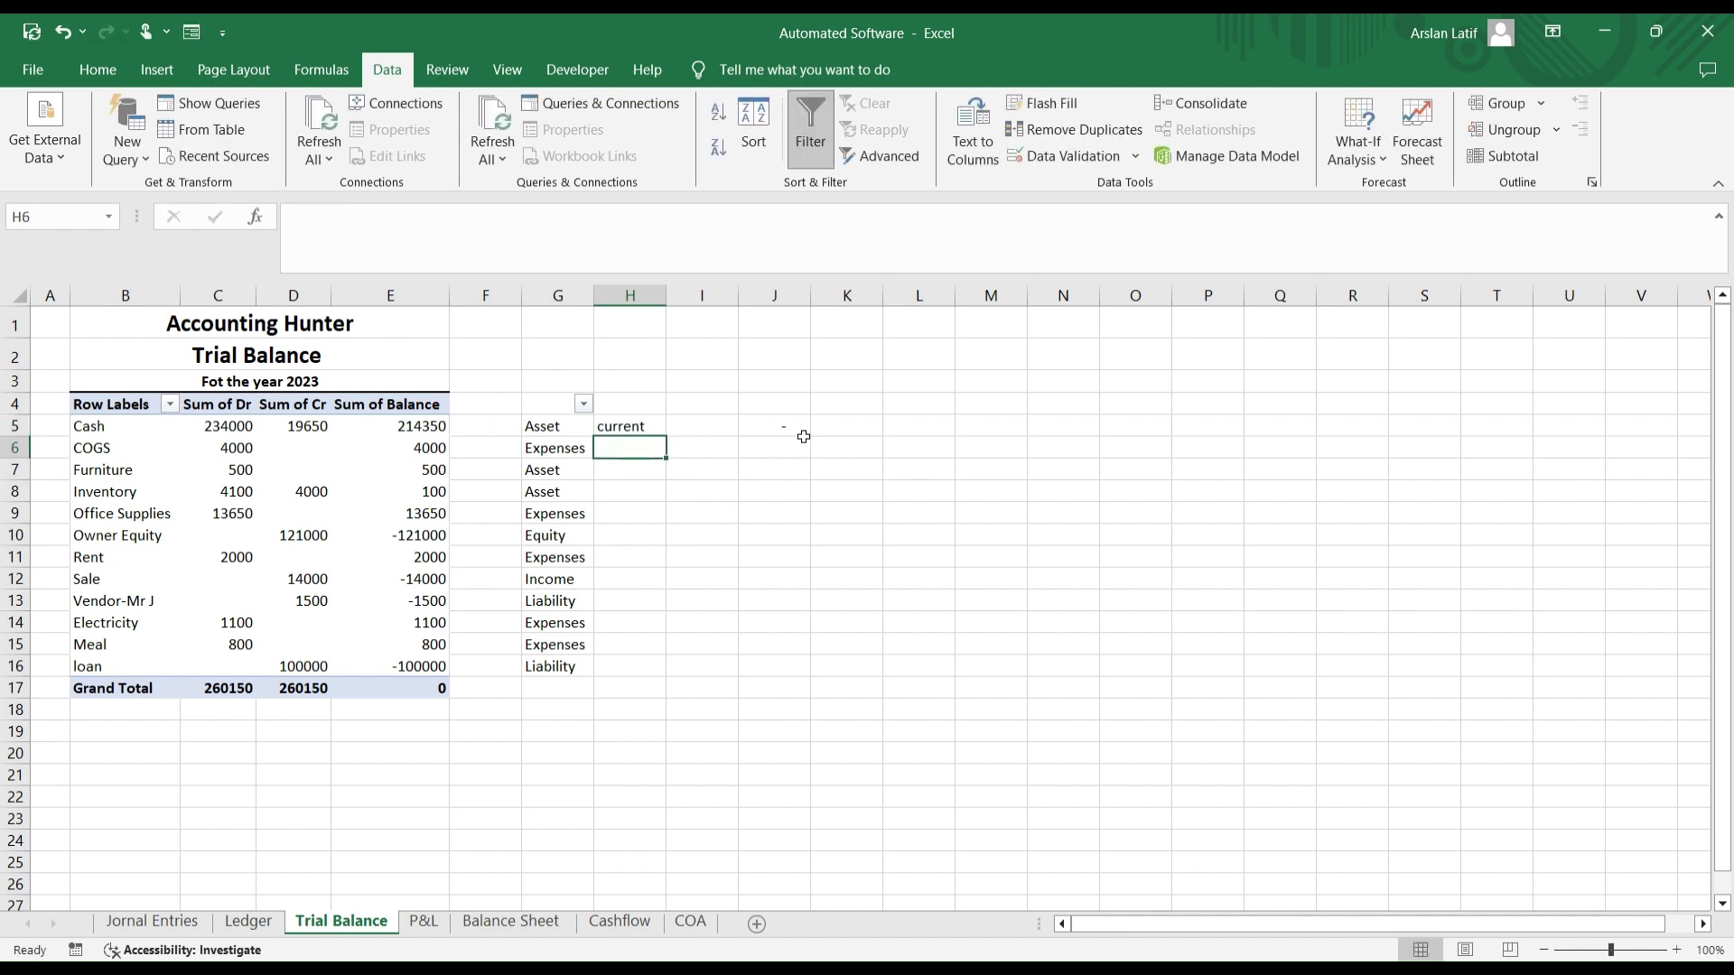
key("Up")
key("Down")
key("Down")
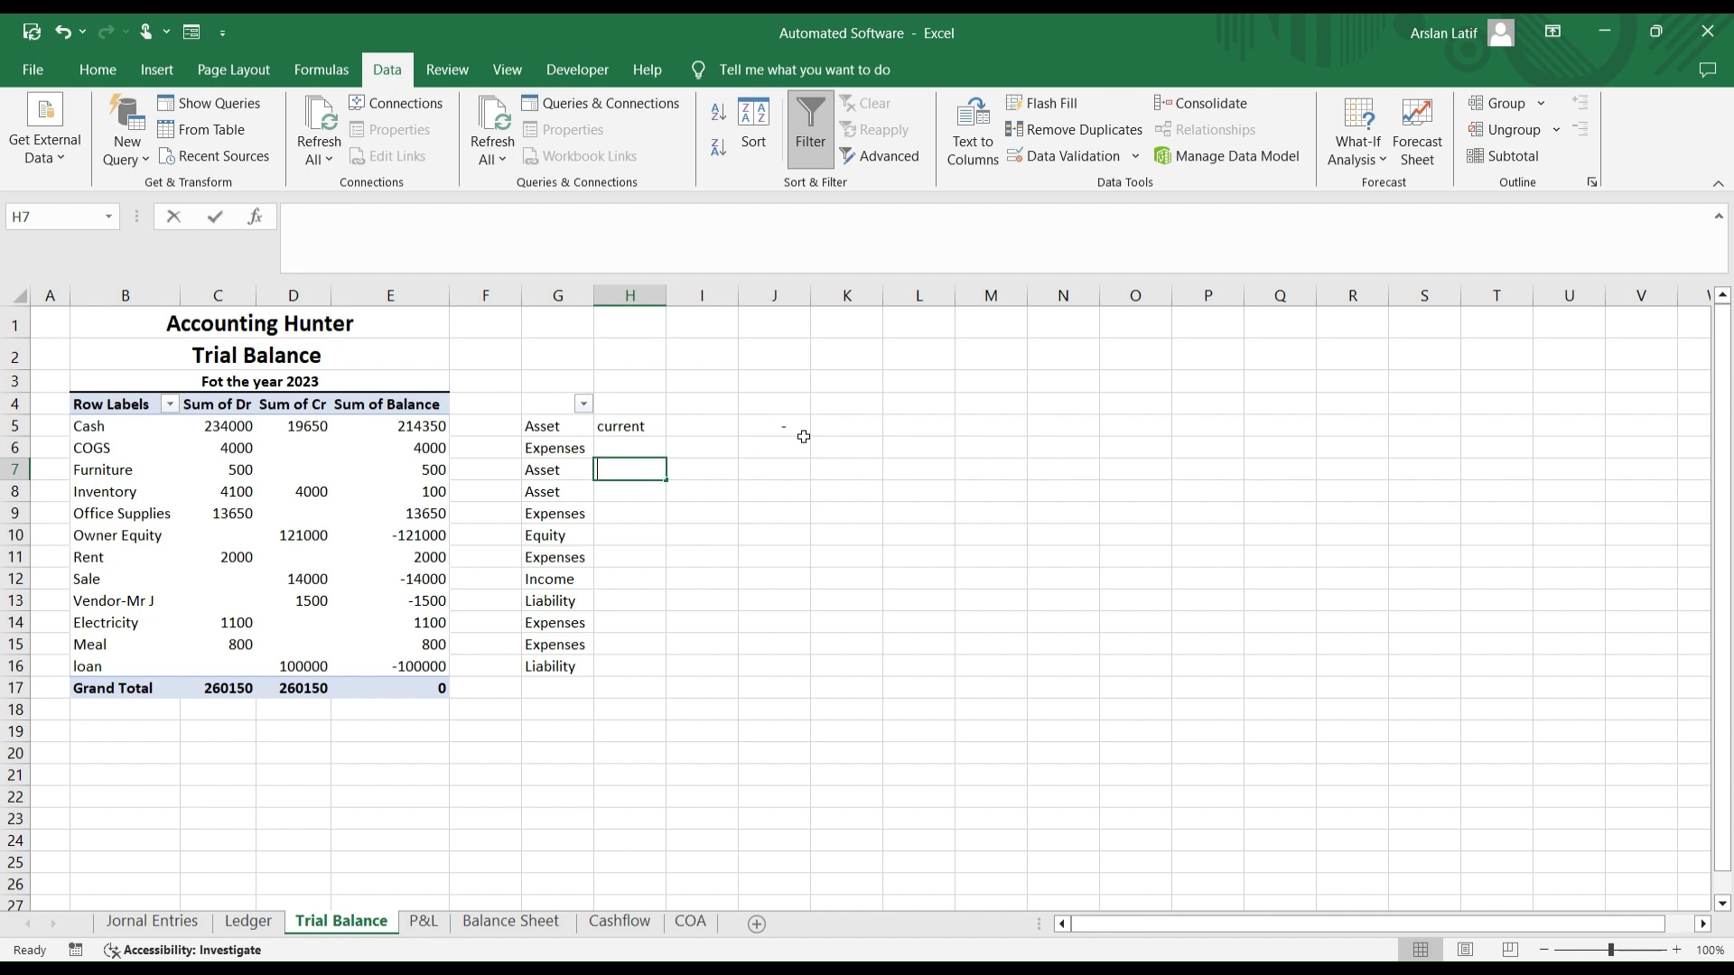
type("L")
type("Non")
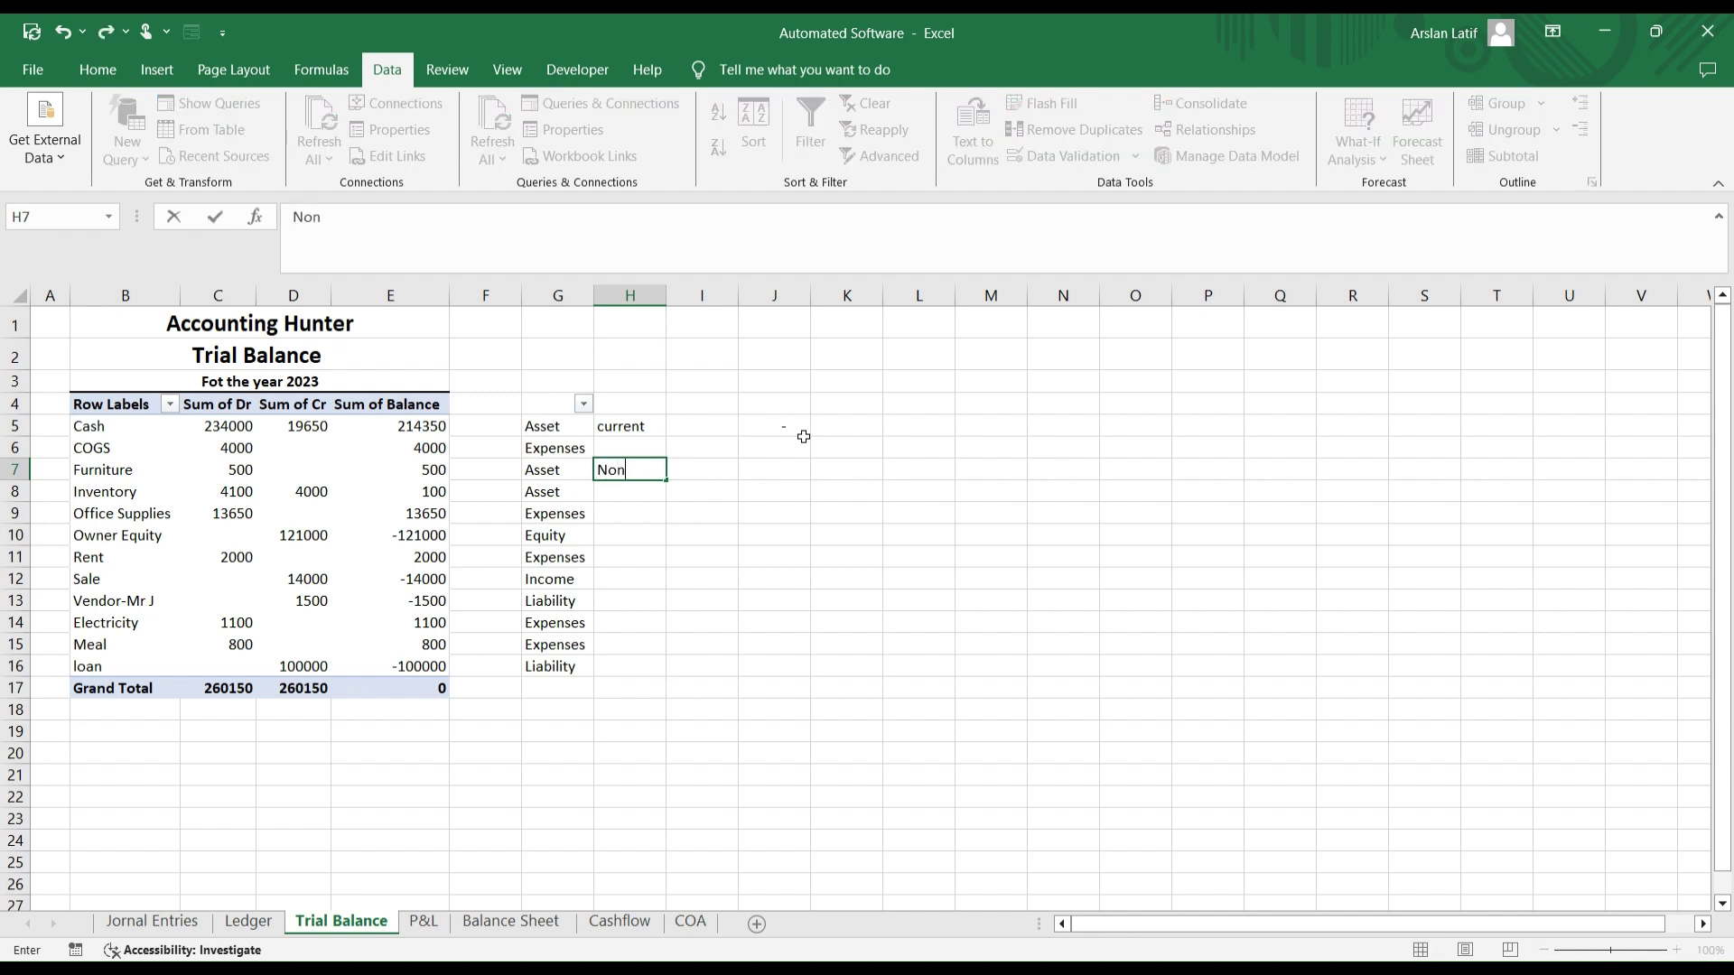
type("- Cuurent")
key("Return")
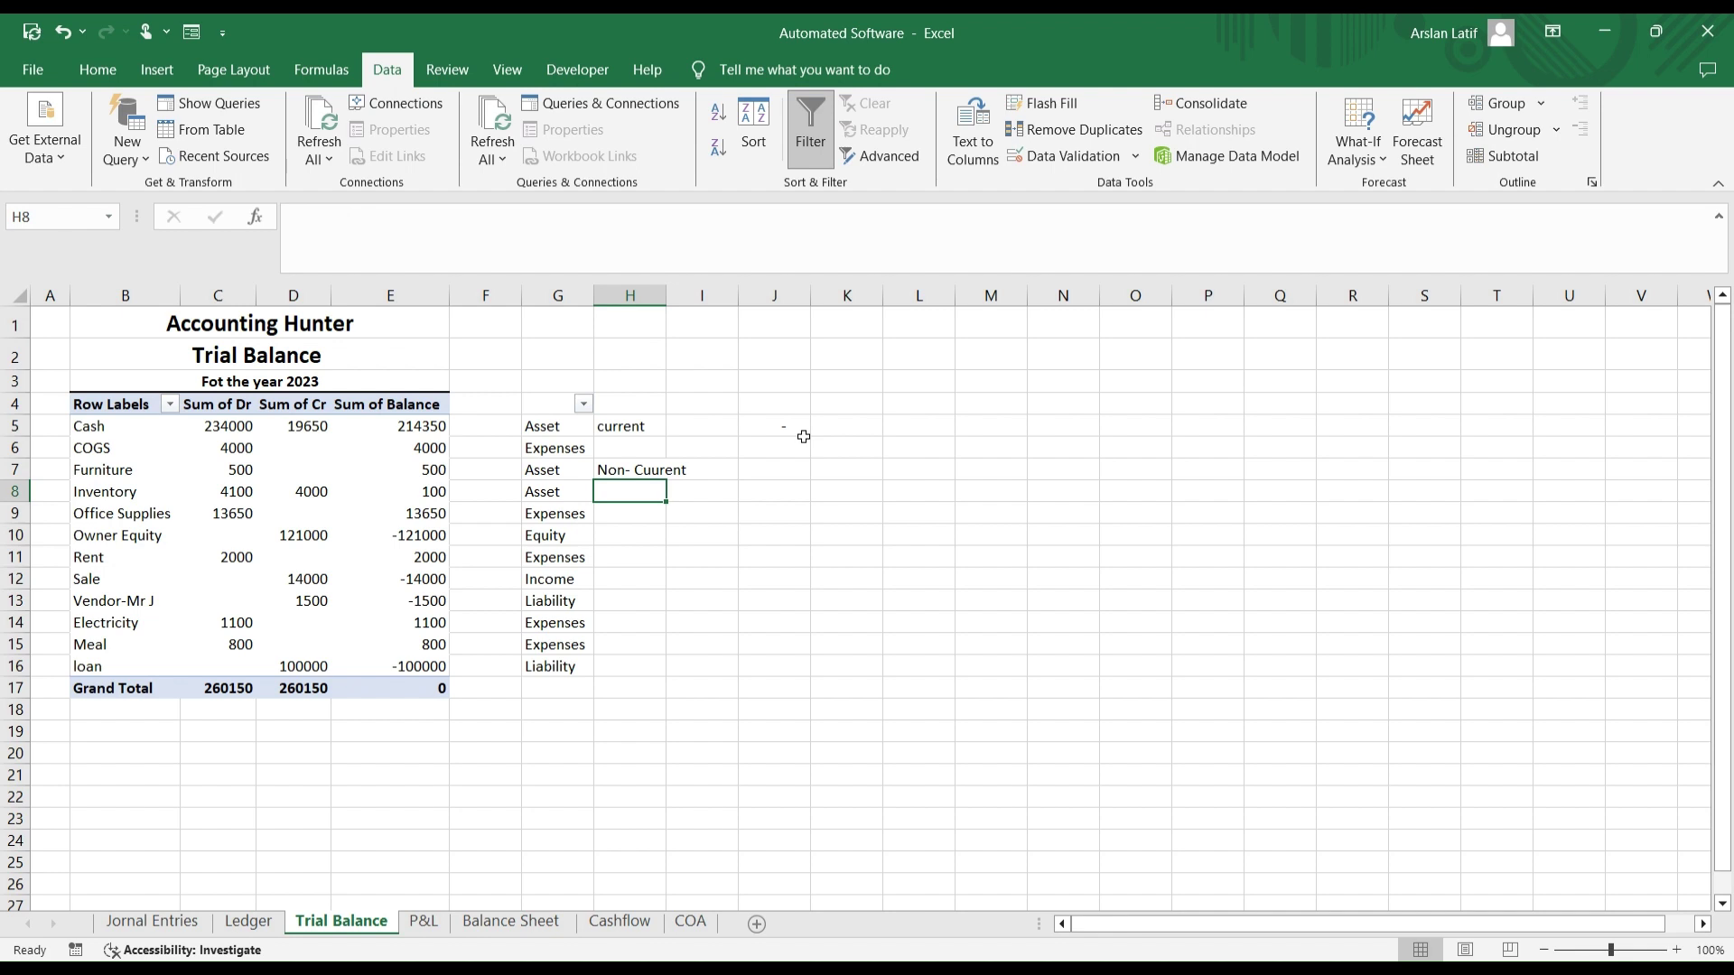
key("Down")
key("Up")
type("Current")
key("Return")
key("Up")
key("Down")
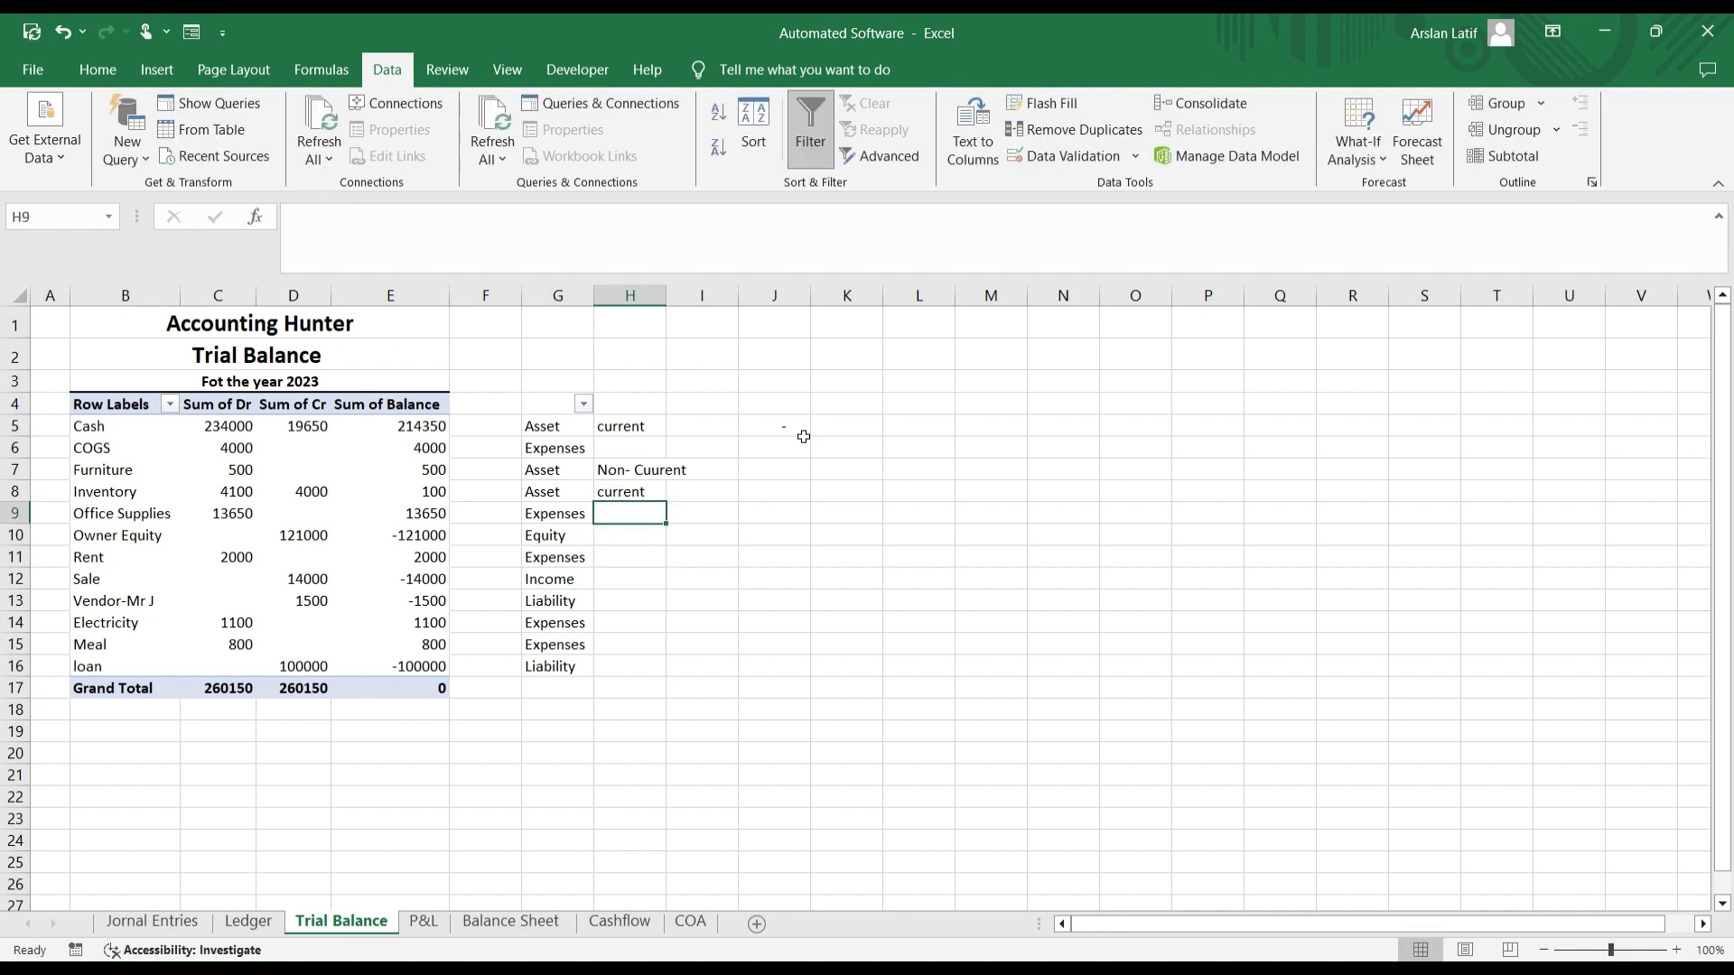
Step: Mark the vendor liability as current and the loan as Non- Cuurent
key("Down")
key("Down")
key("Up")
key("Up")
key("Down")
key("Down")
key("Up")
key("Left")
key("Down")
key("Right")
key("Down")
key("Left")
key("Down")
key("Right")
key("Left")
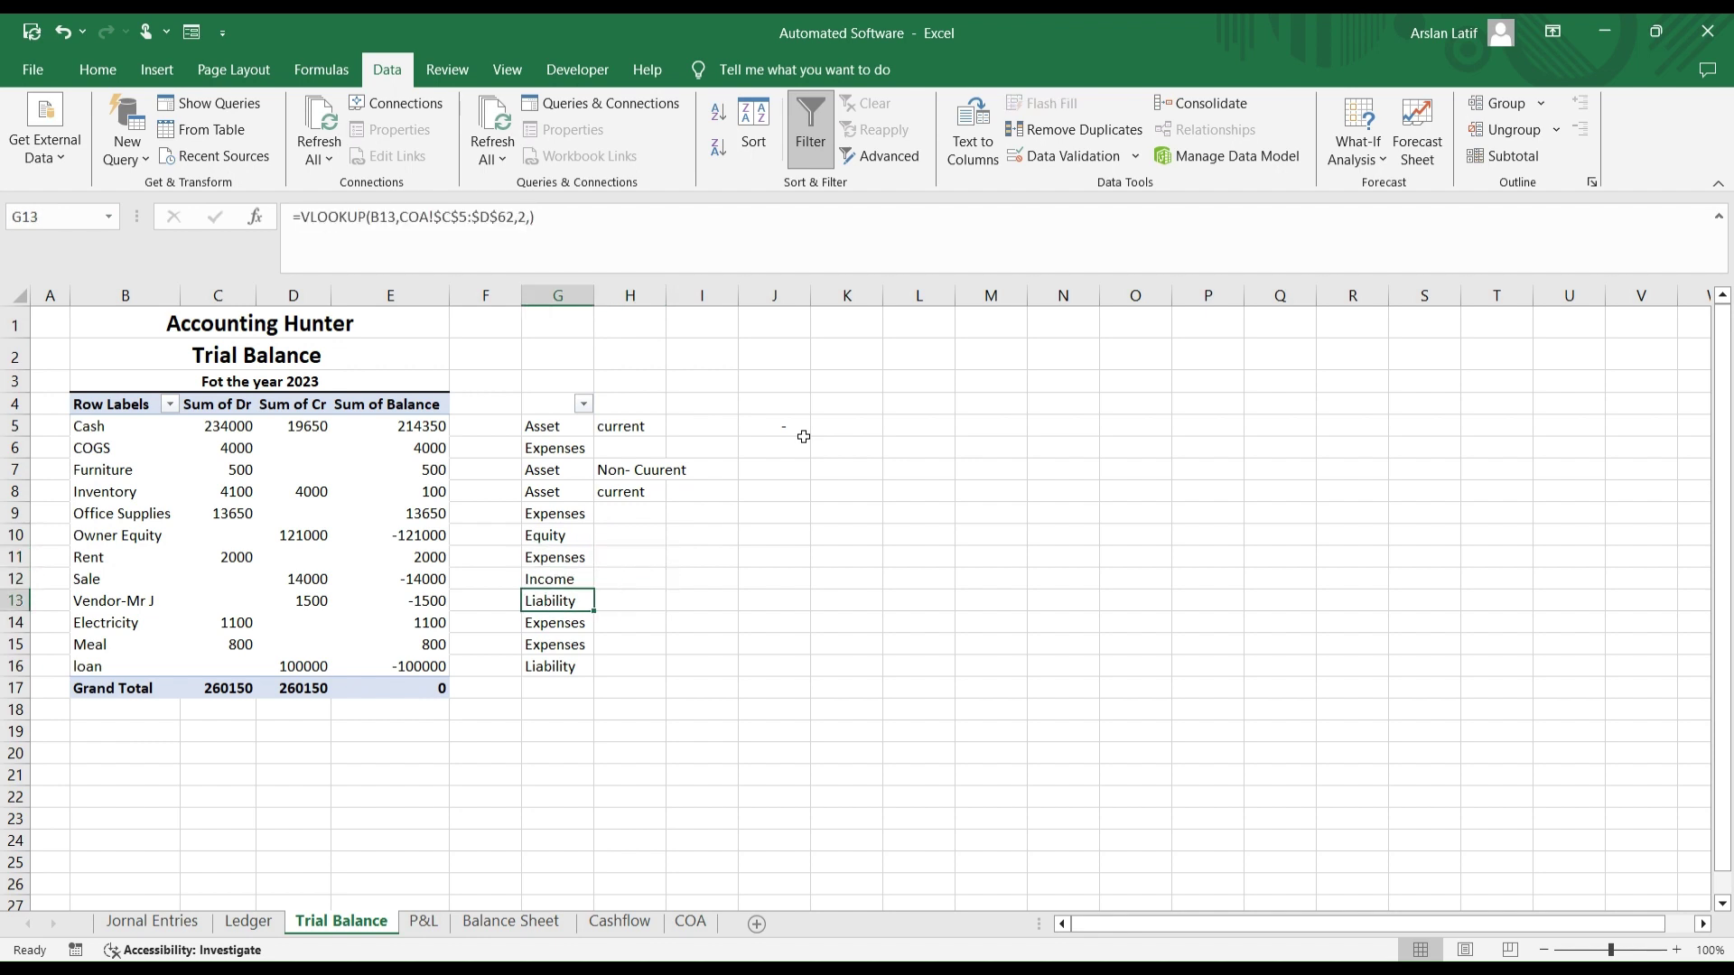
key("Right")
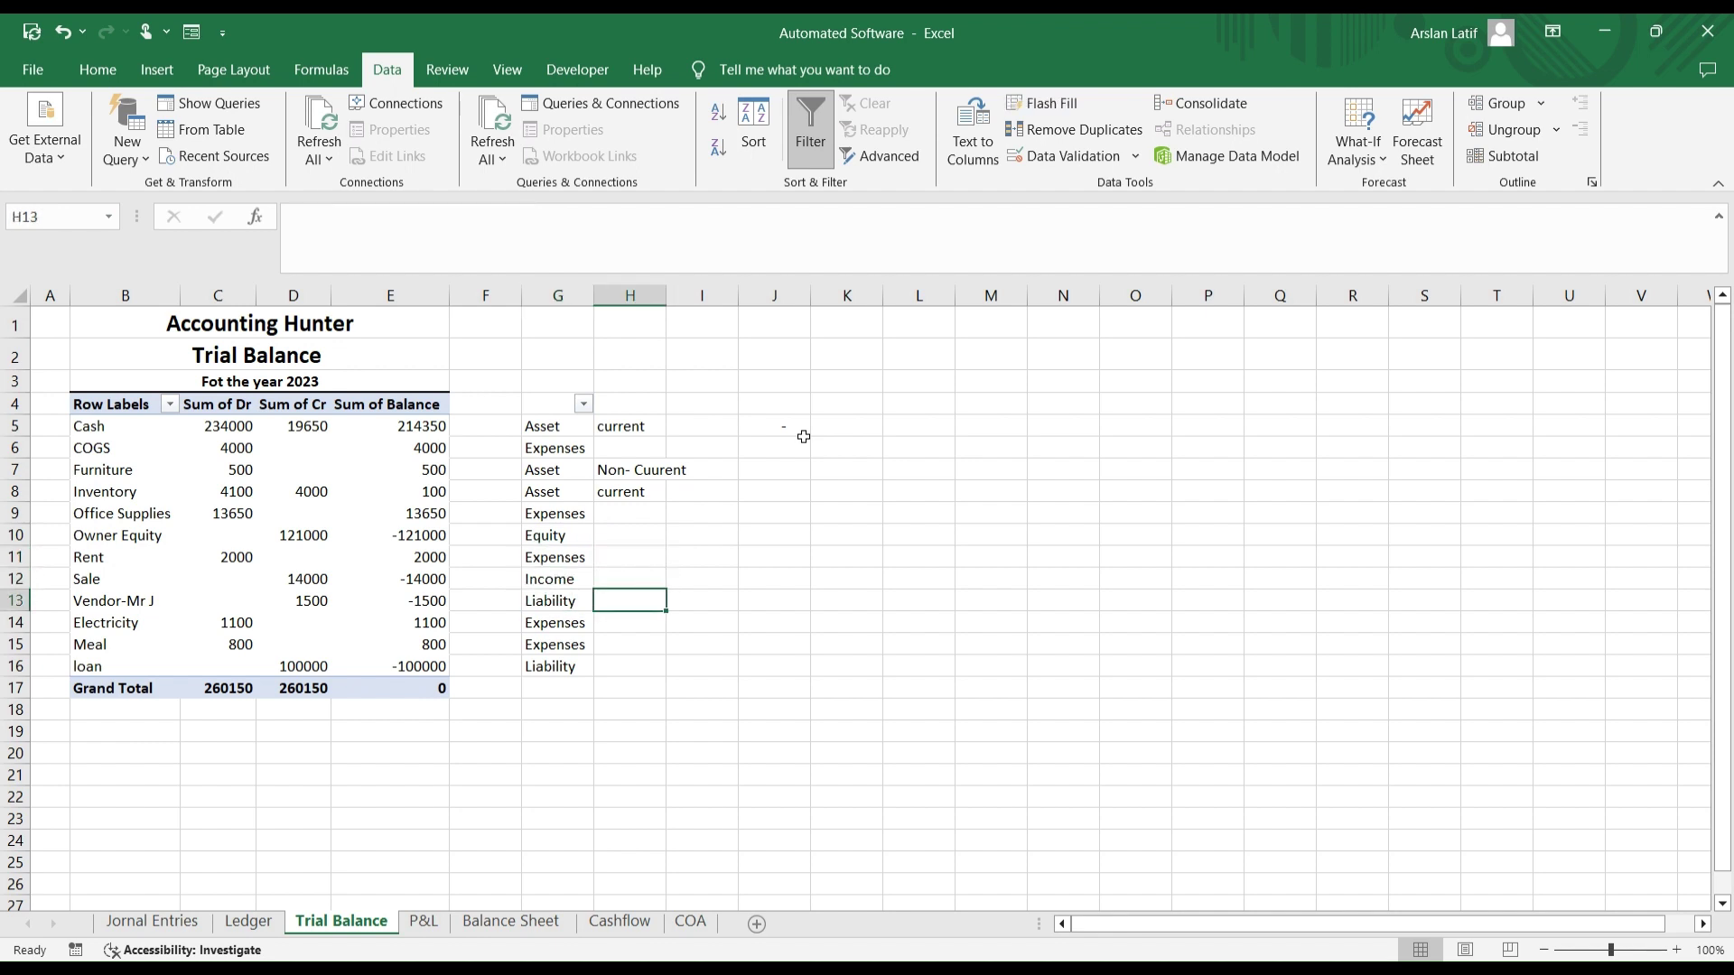
type("Cu")
key("Return")
key("Return")
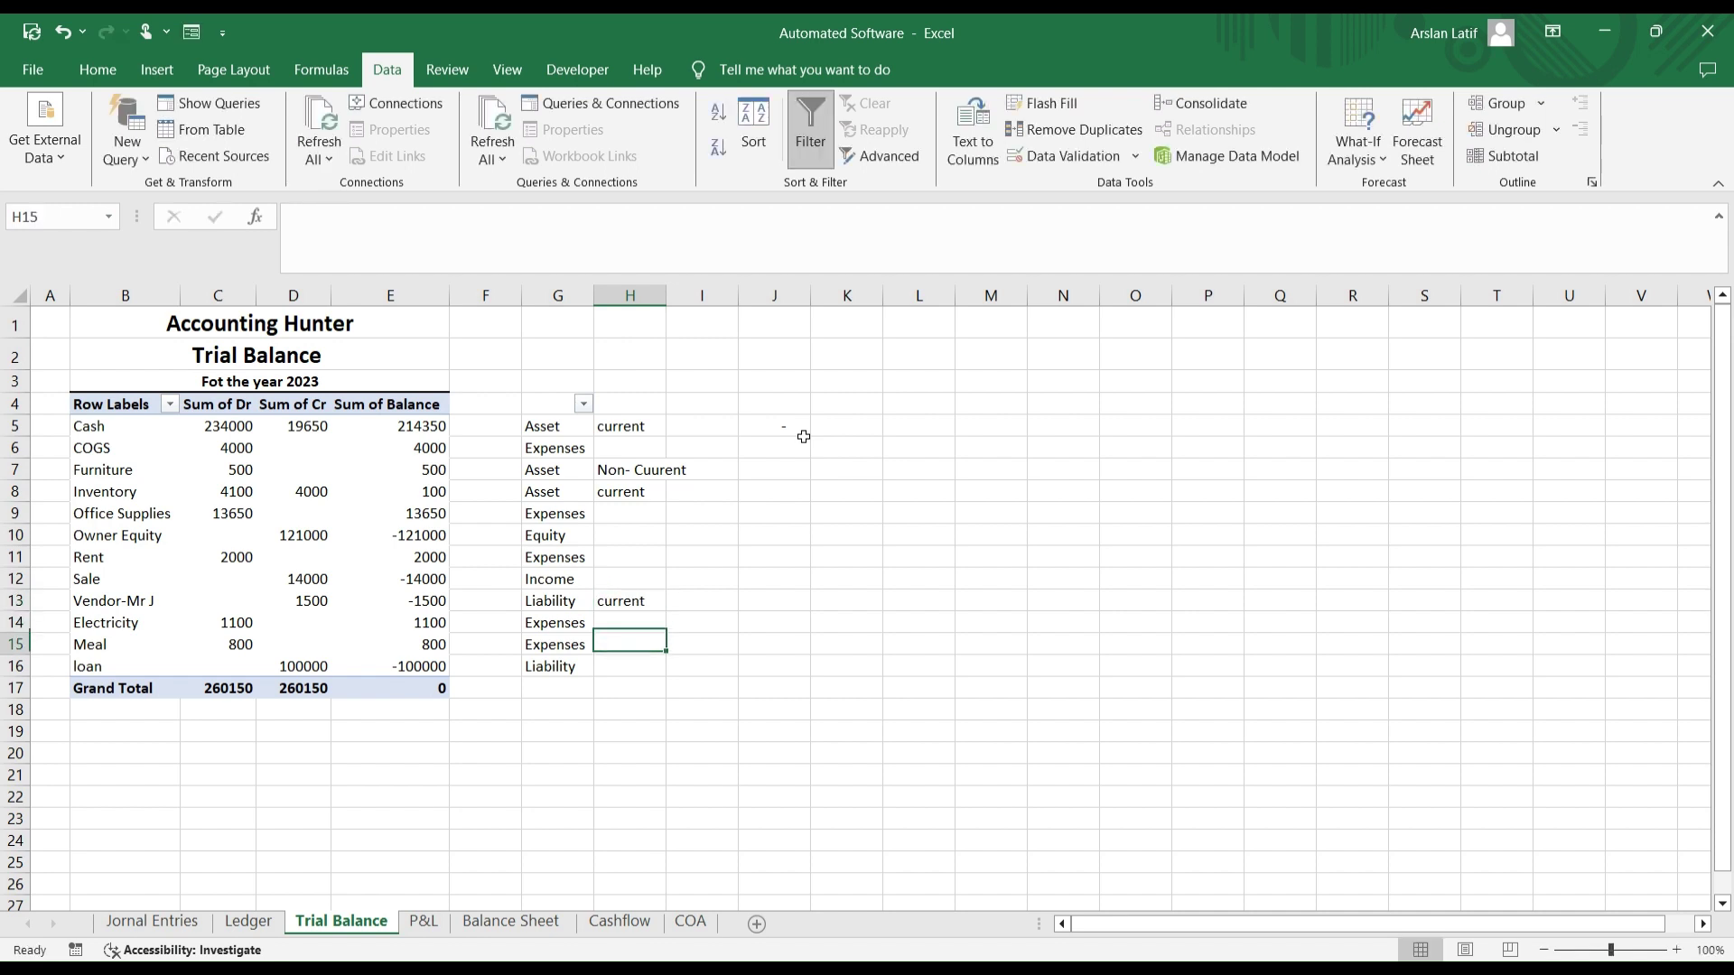
key("Return")
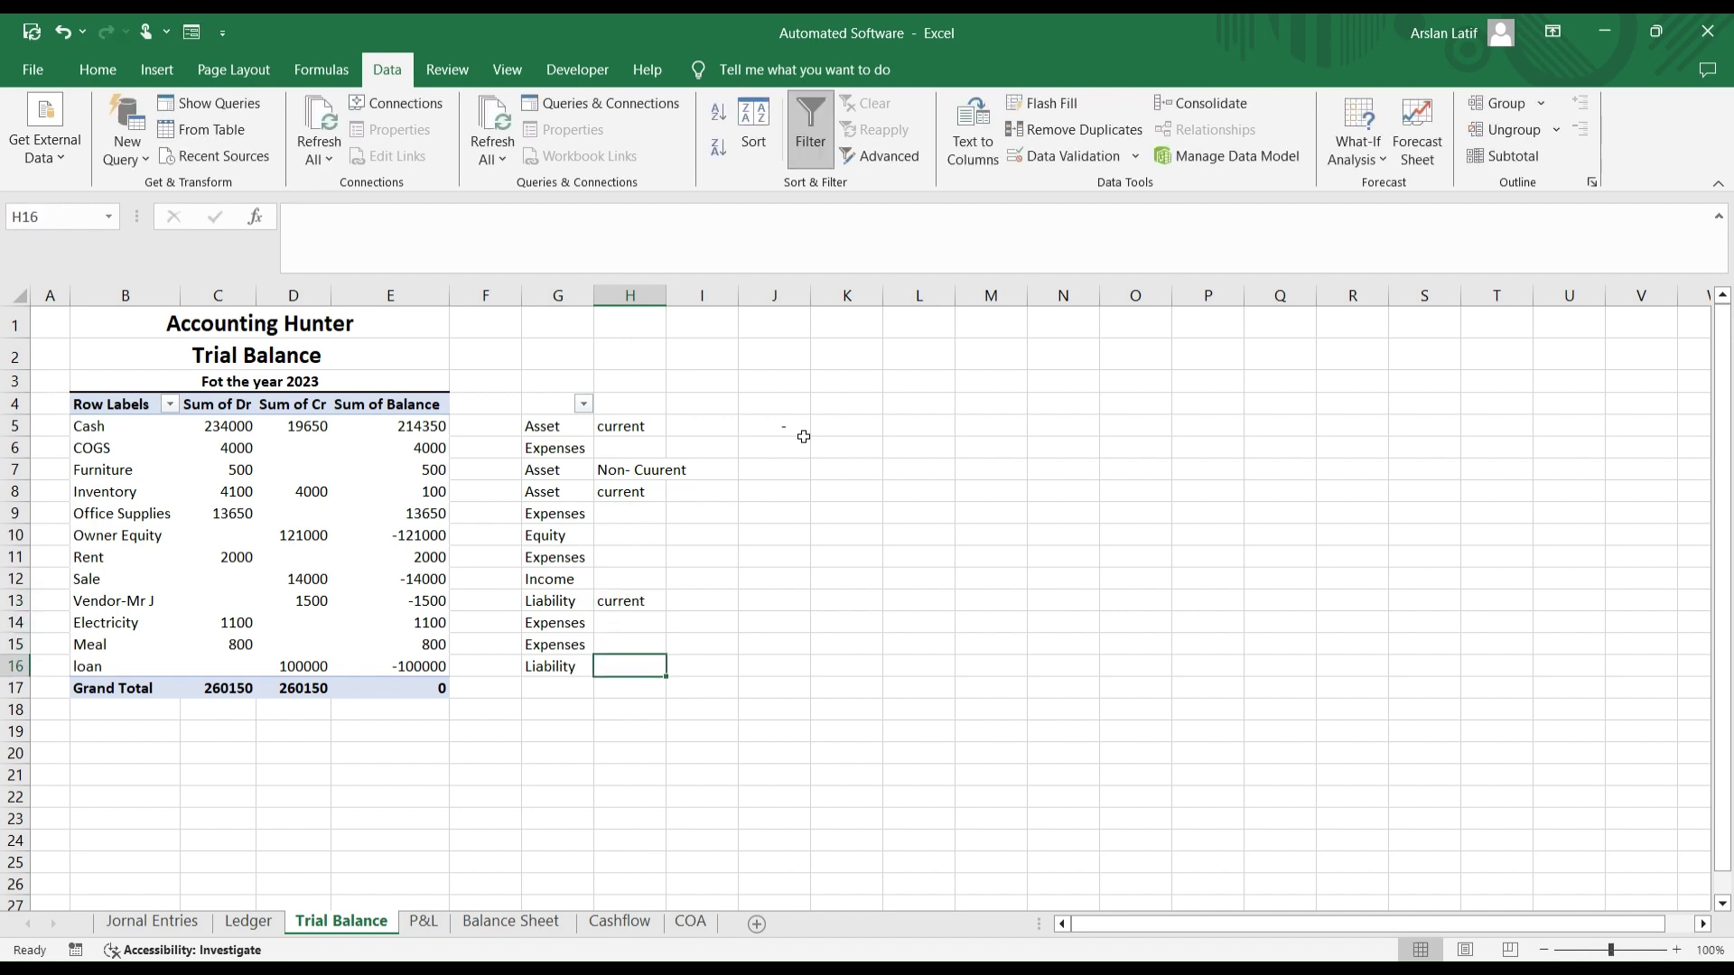
type("Non- Cuurent")
key("Return")
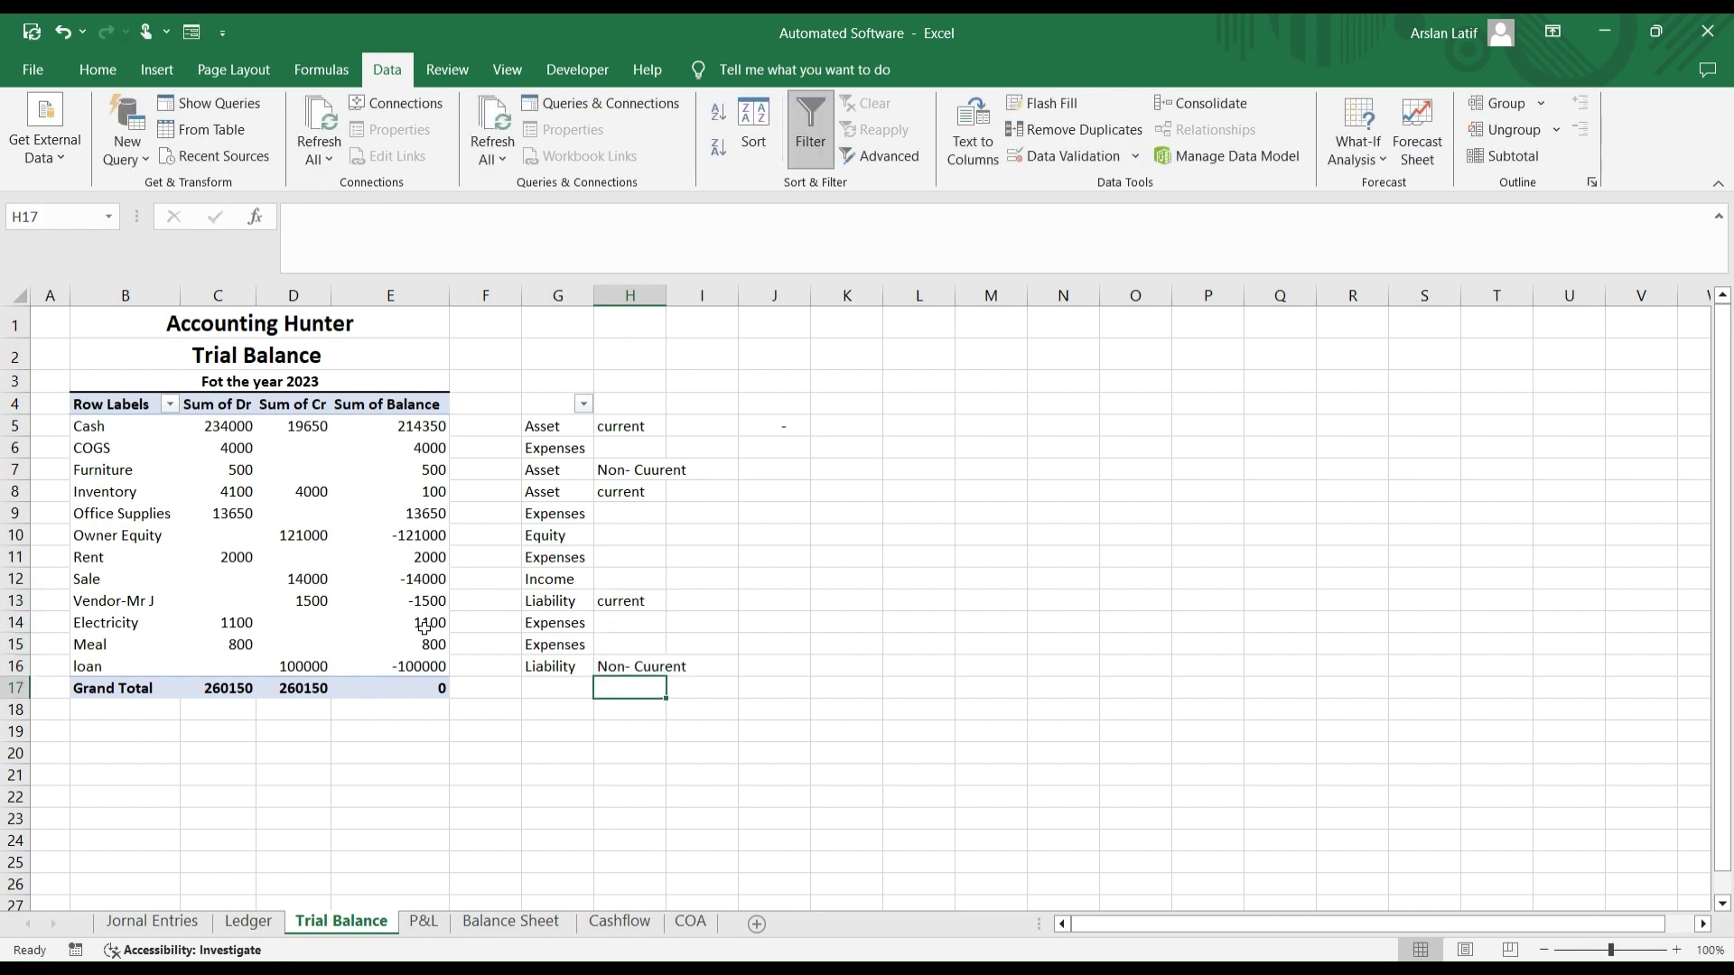
left_click_drag(638, 430, 639, 670)
left_click(824, 641)
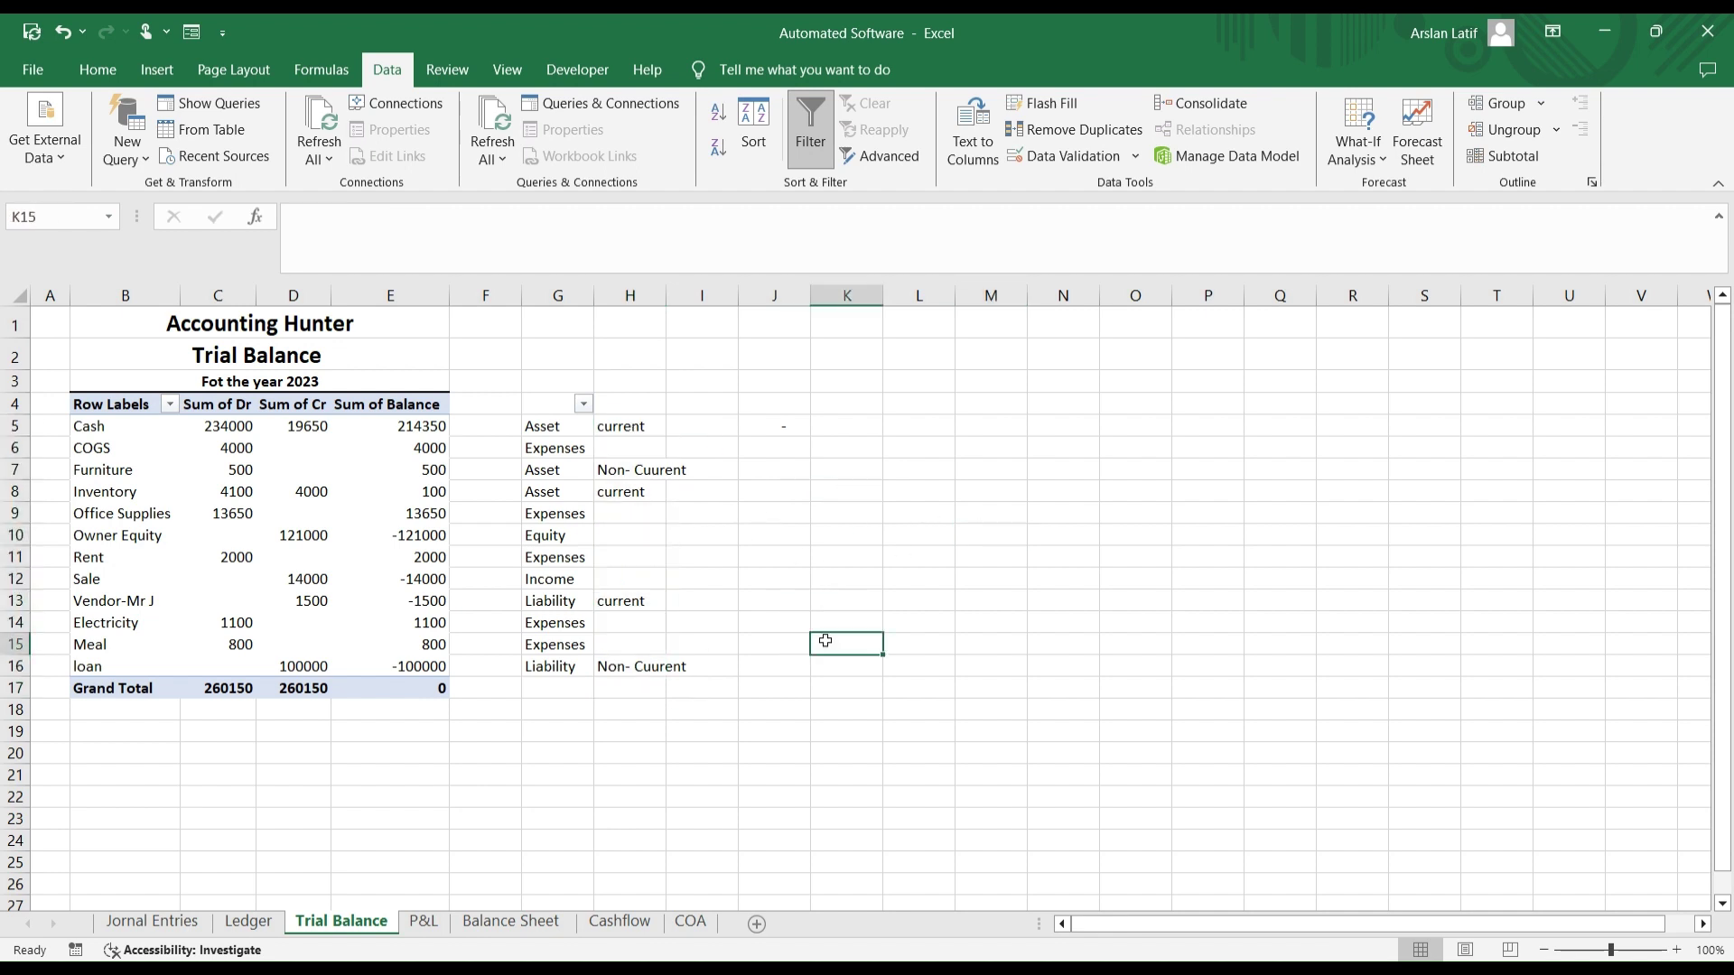
Step: Insert a blank row 8 in the Balance Sheet assets, above Furniture
left_click(420, 921)
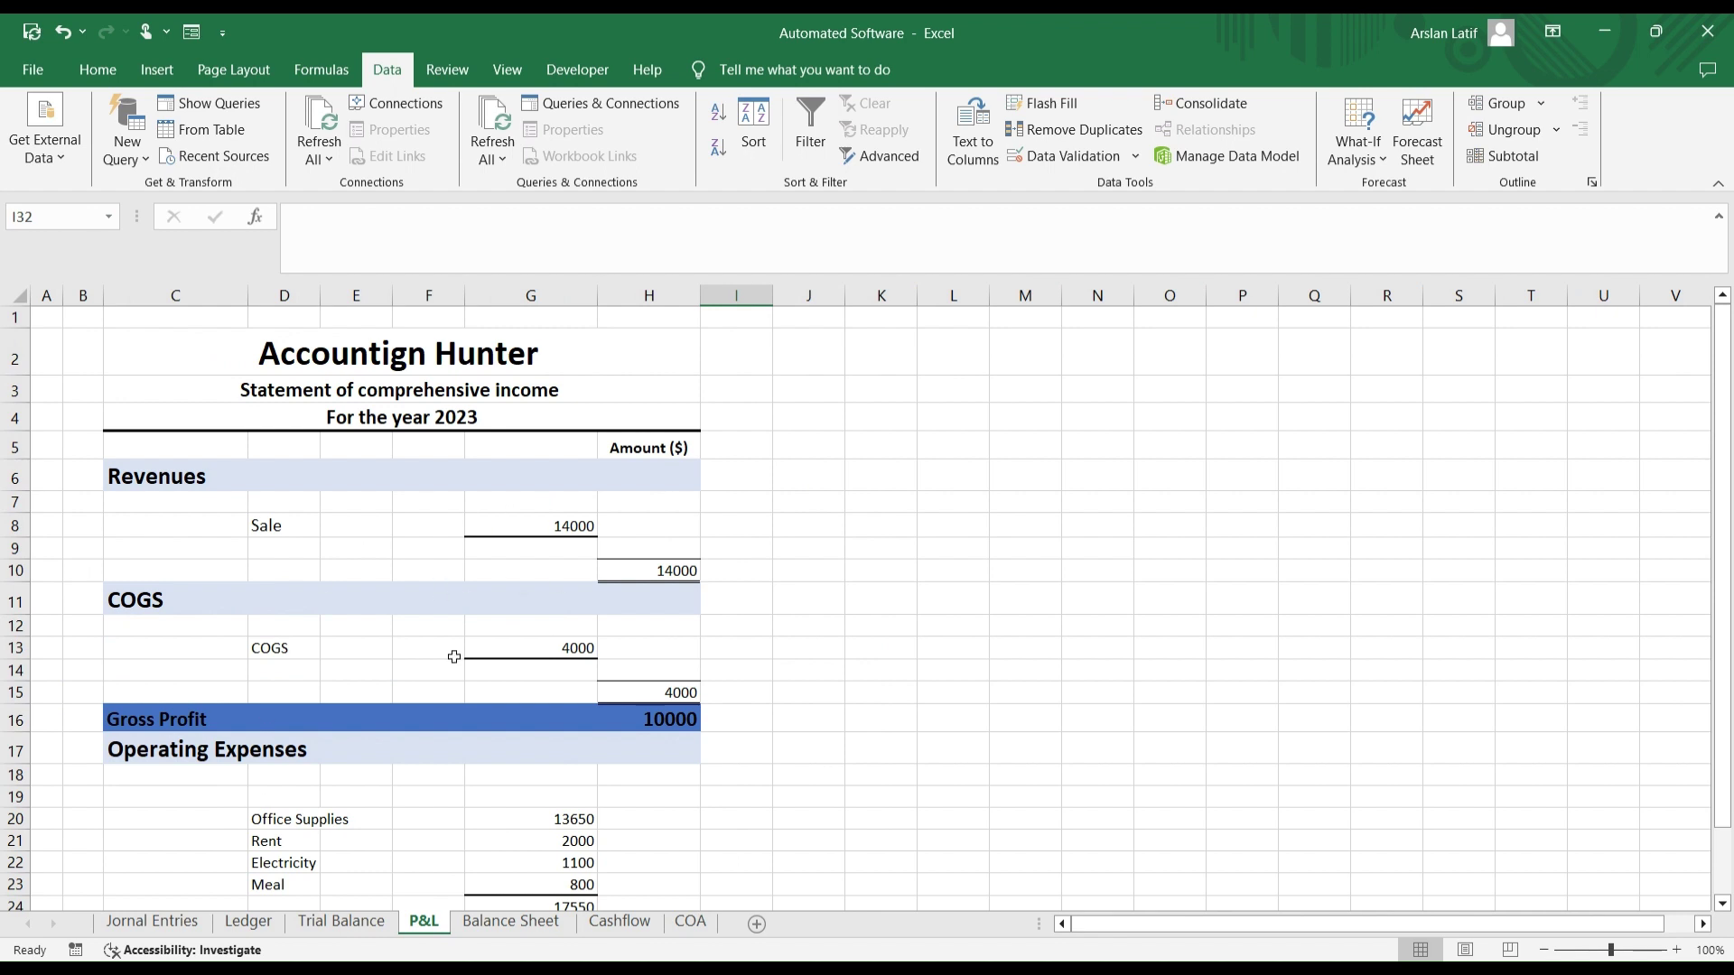
left_click(529, 923)
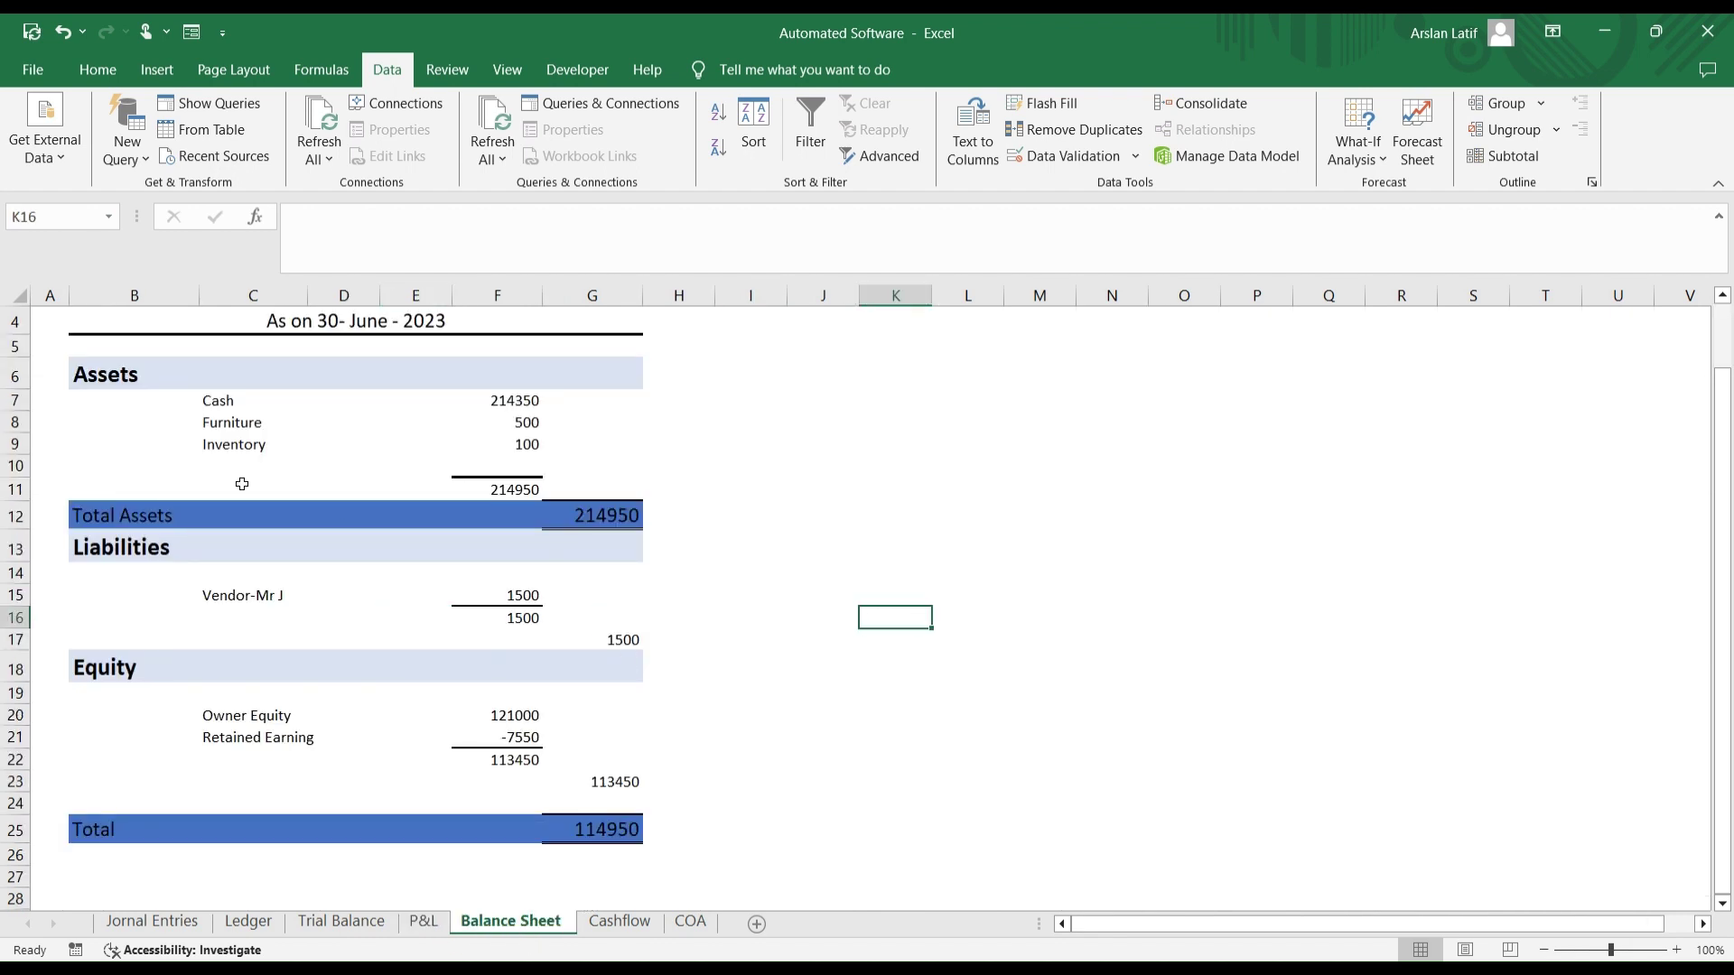
left_click(180, 425)
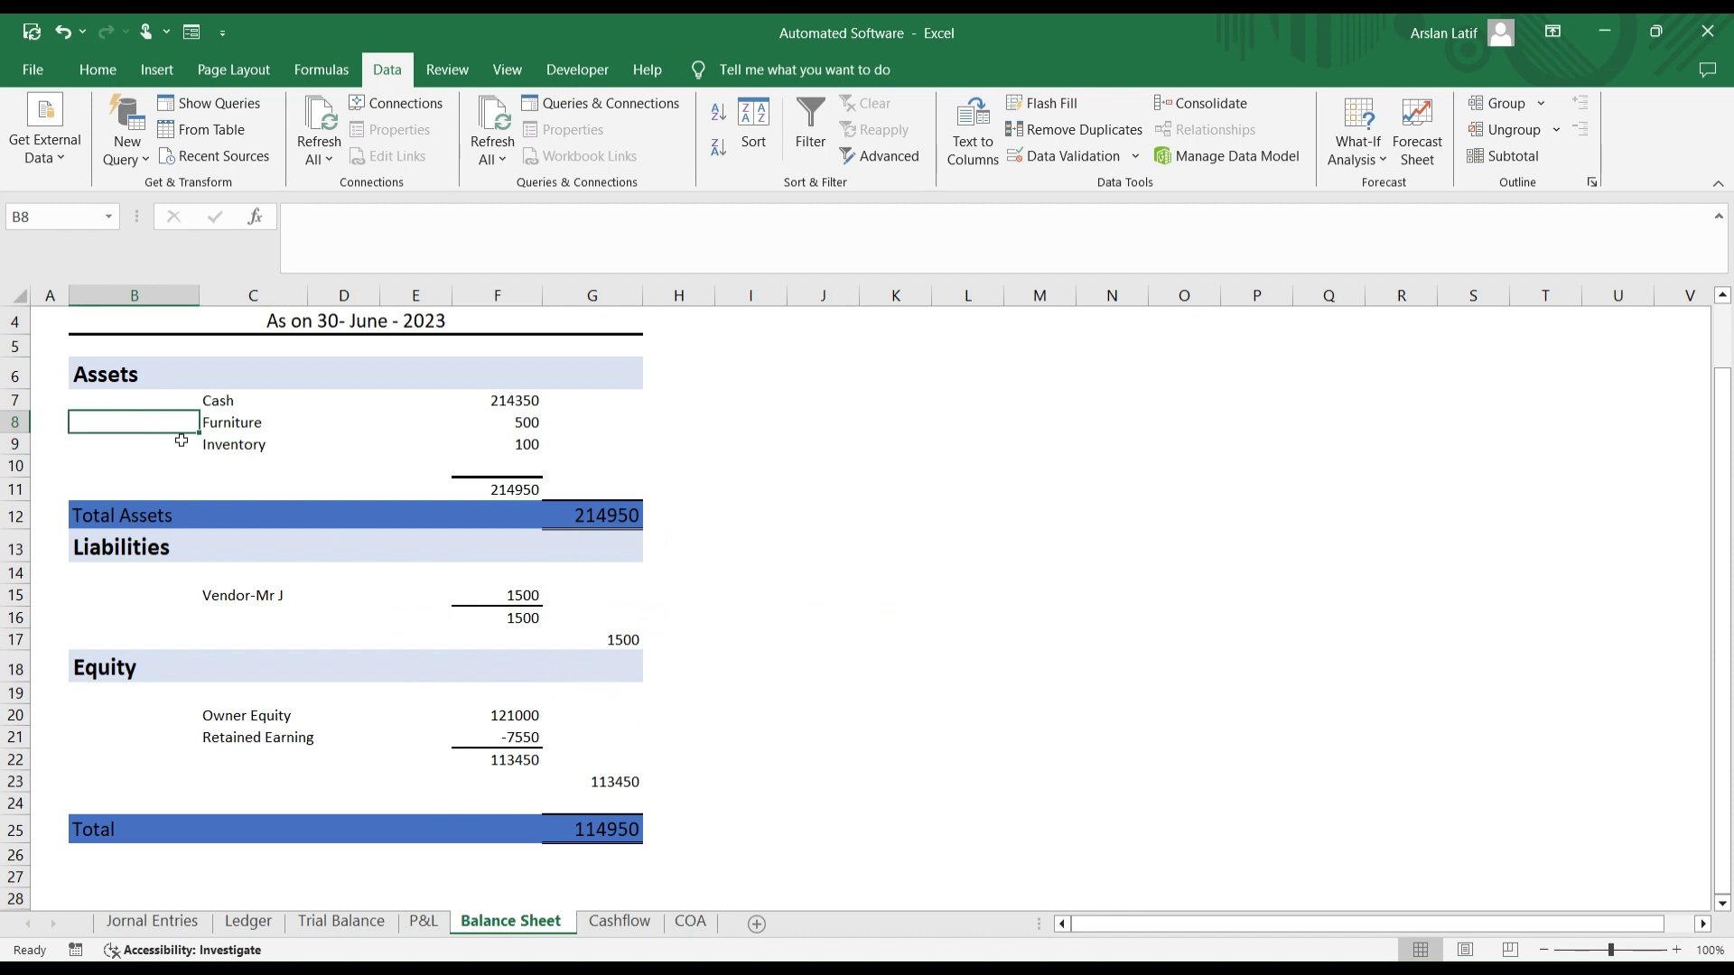
key("alt")
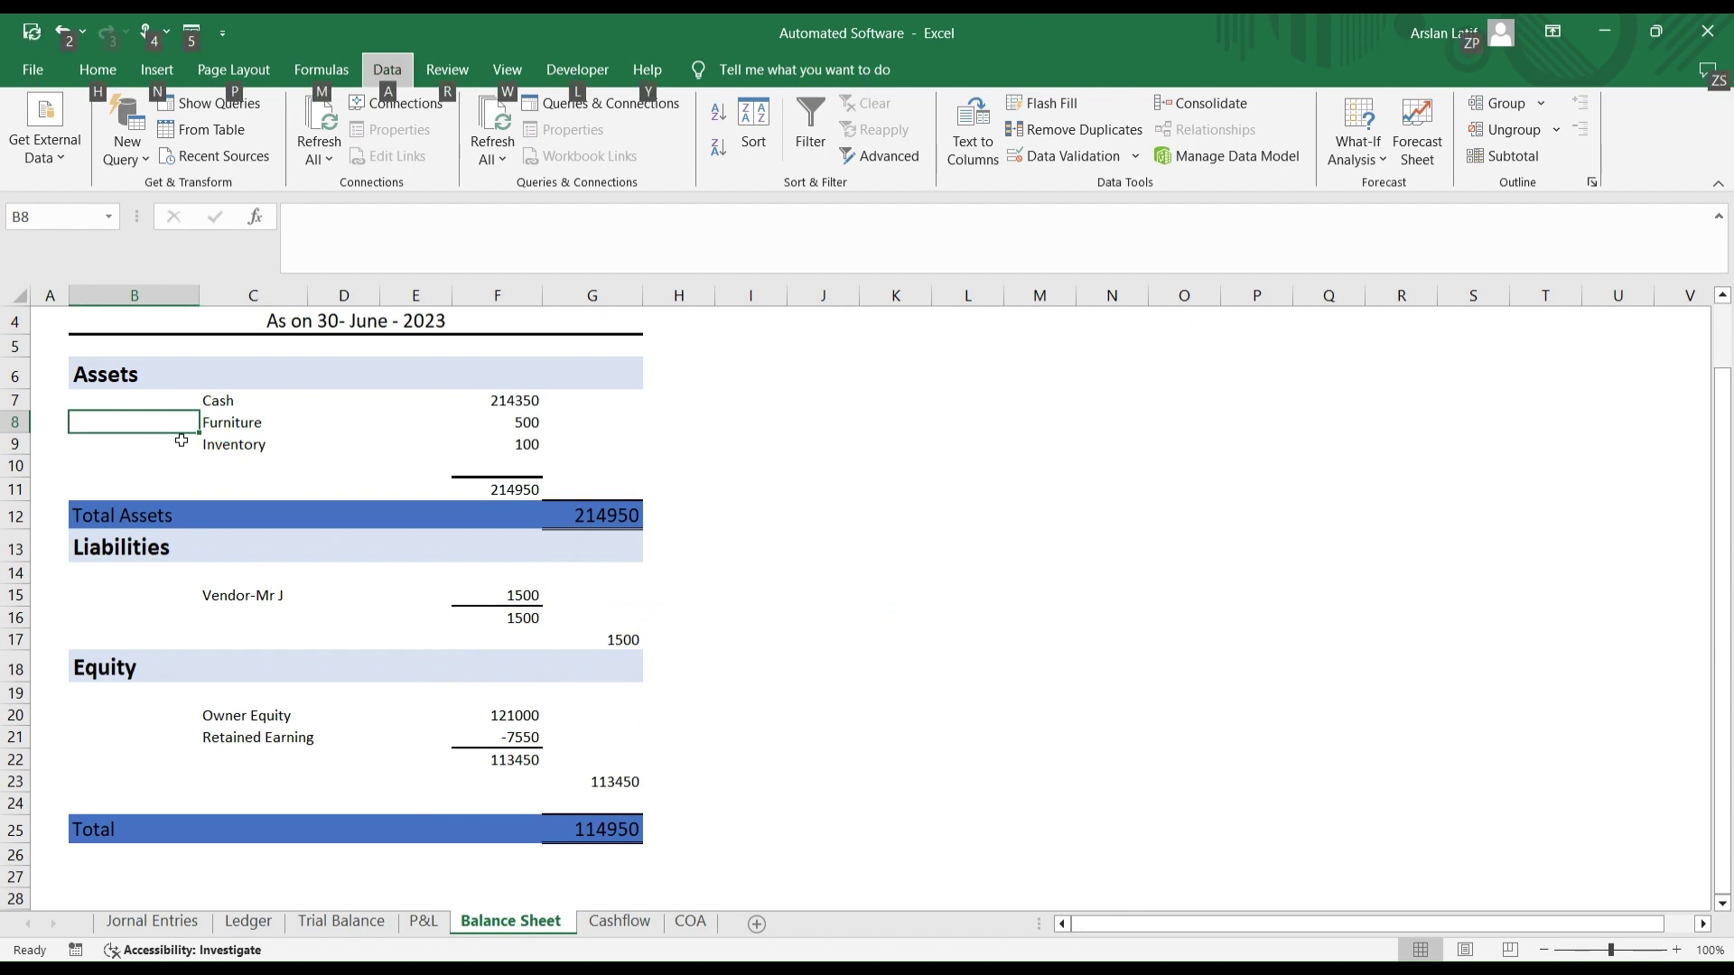
key("h")
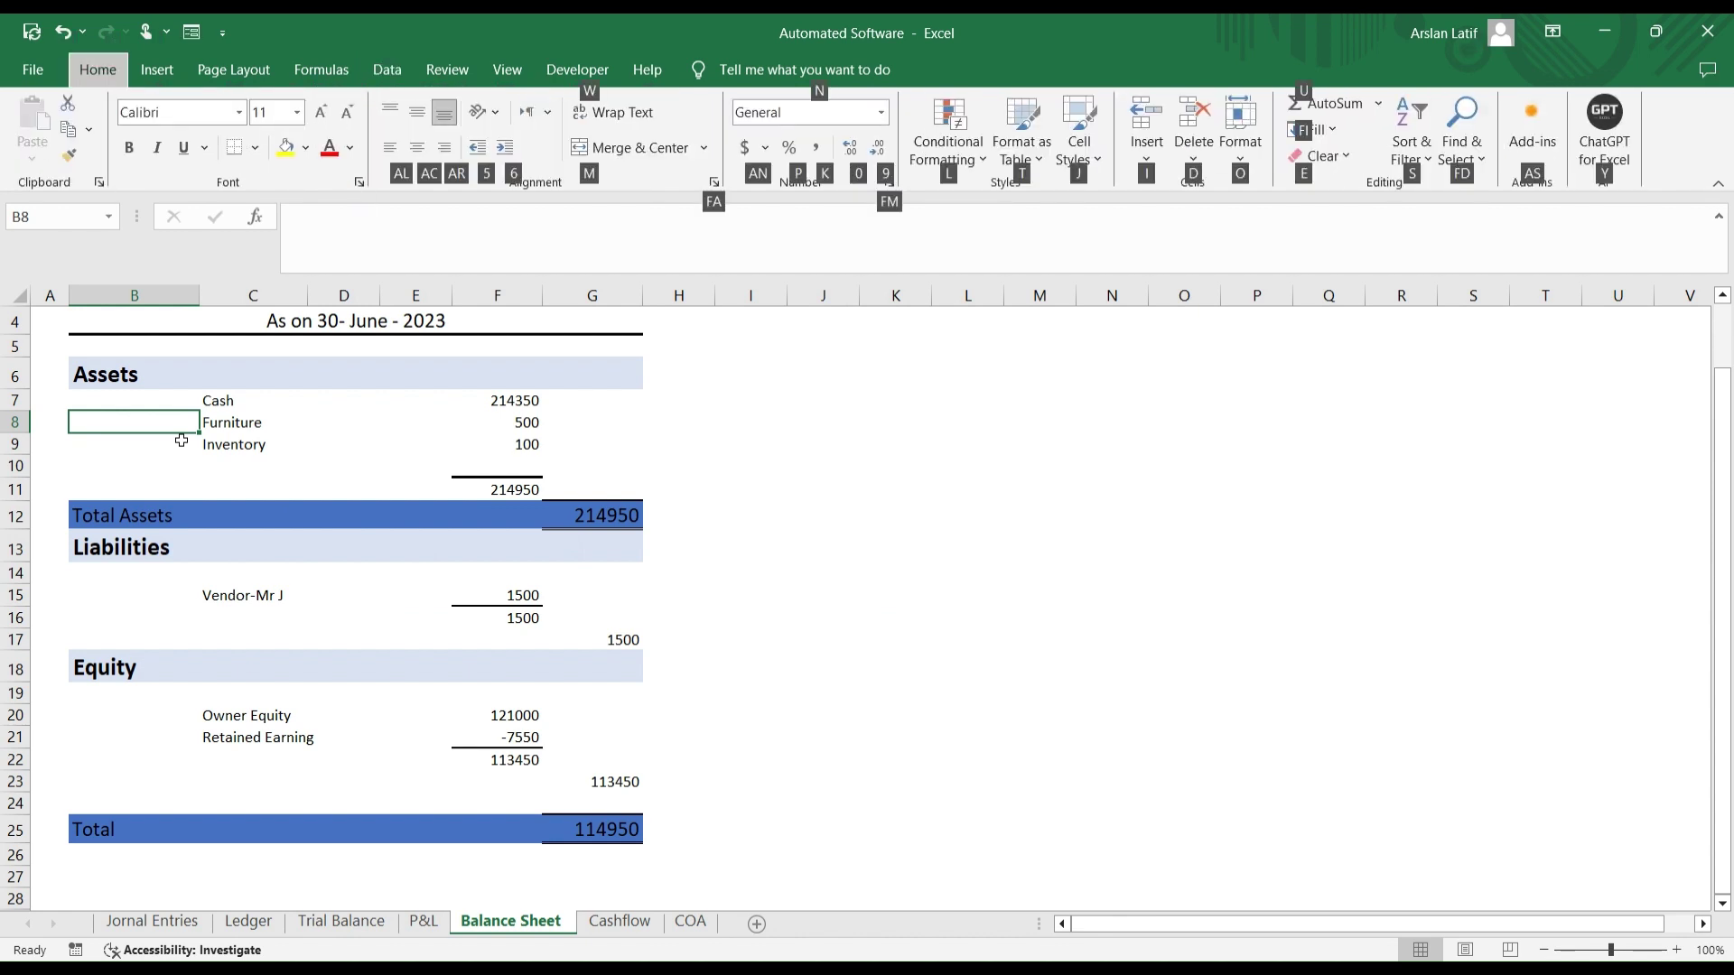
key("i")
key("r")
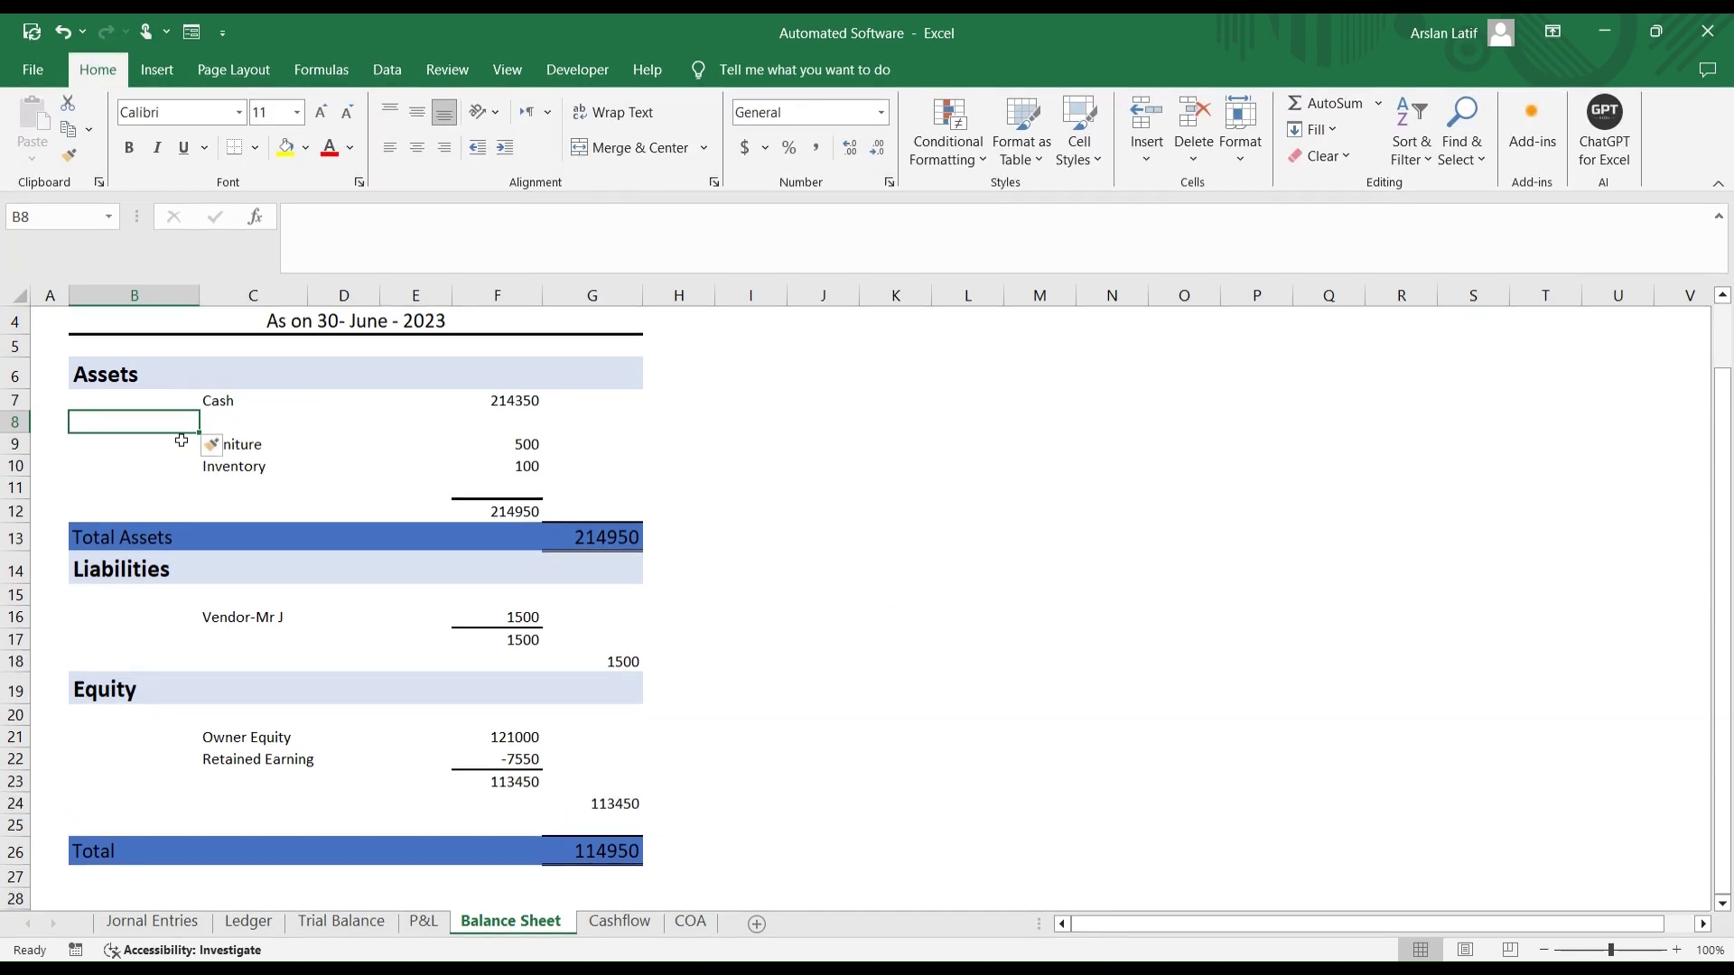
Step: Move Inventory into the new row, fill the amount formula down, and clear the old Inventory row
left_click(793, 458)
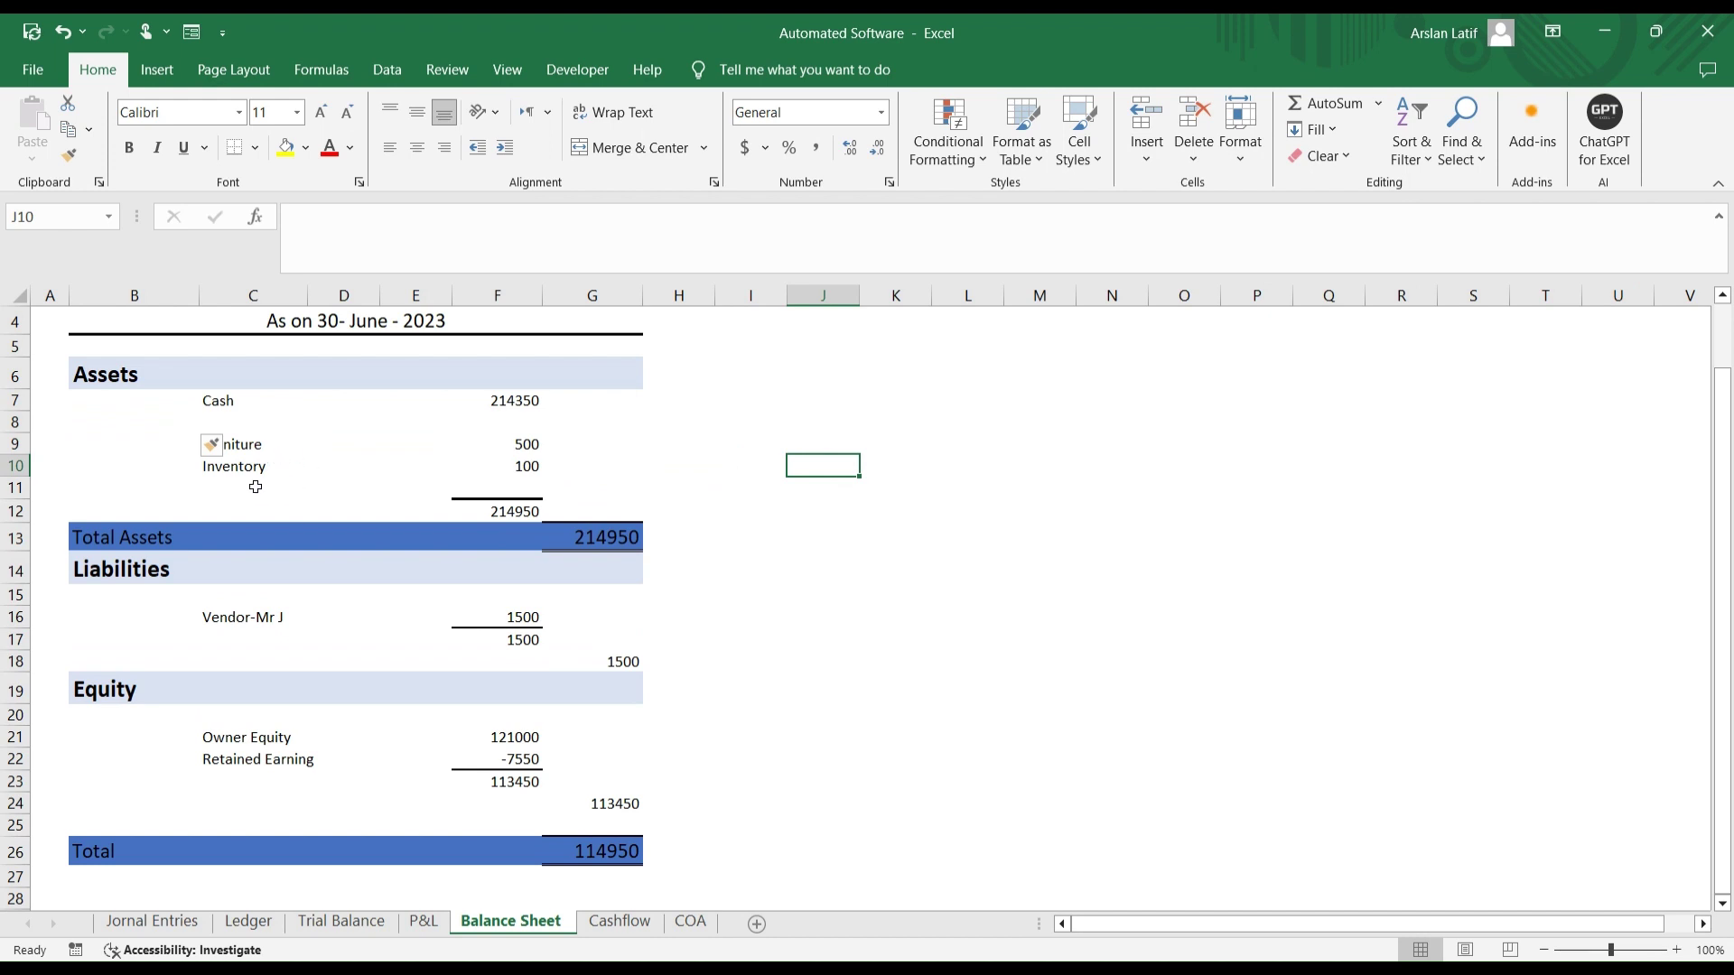
left_click(240, 464)
key("ctrl+x")
left_click(244, 421)
key("ctrl+v")
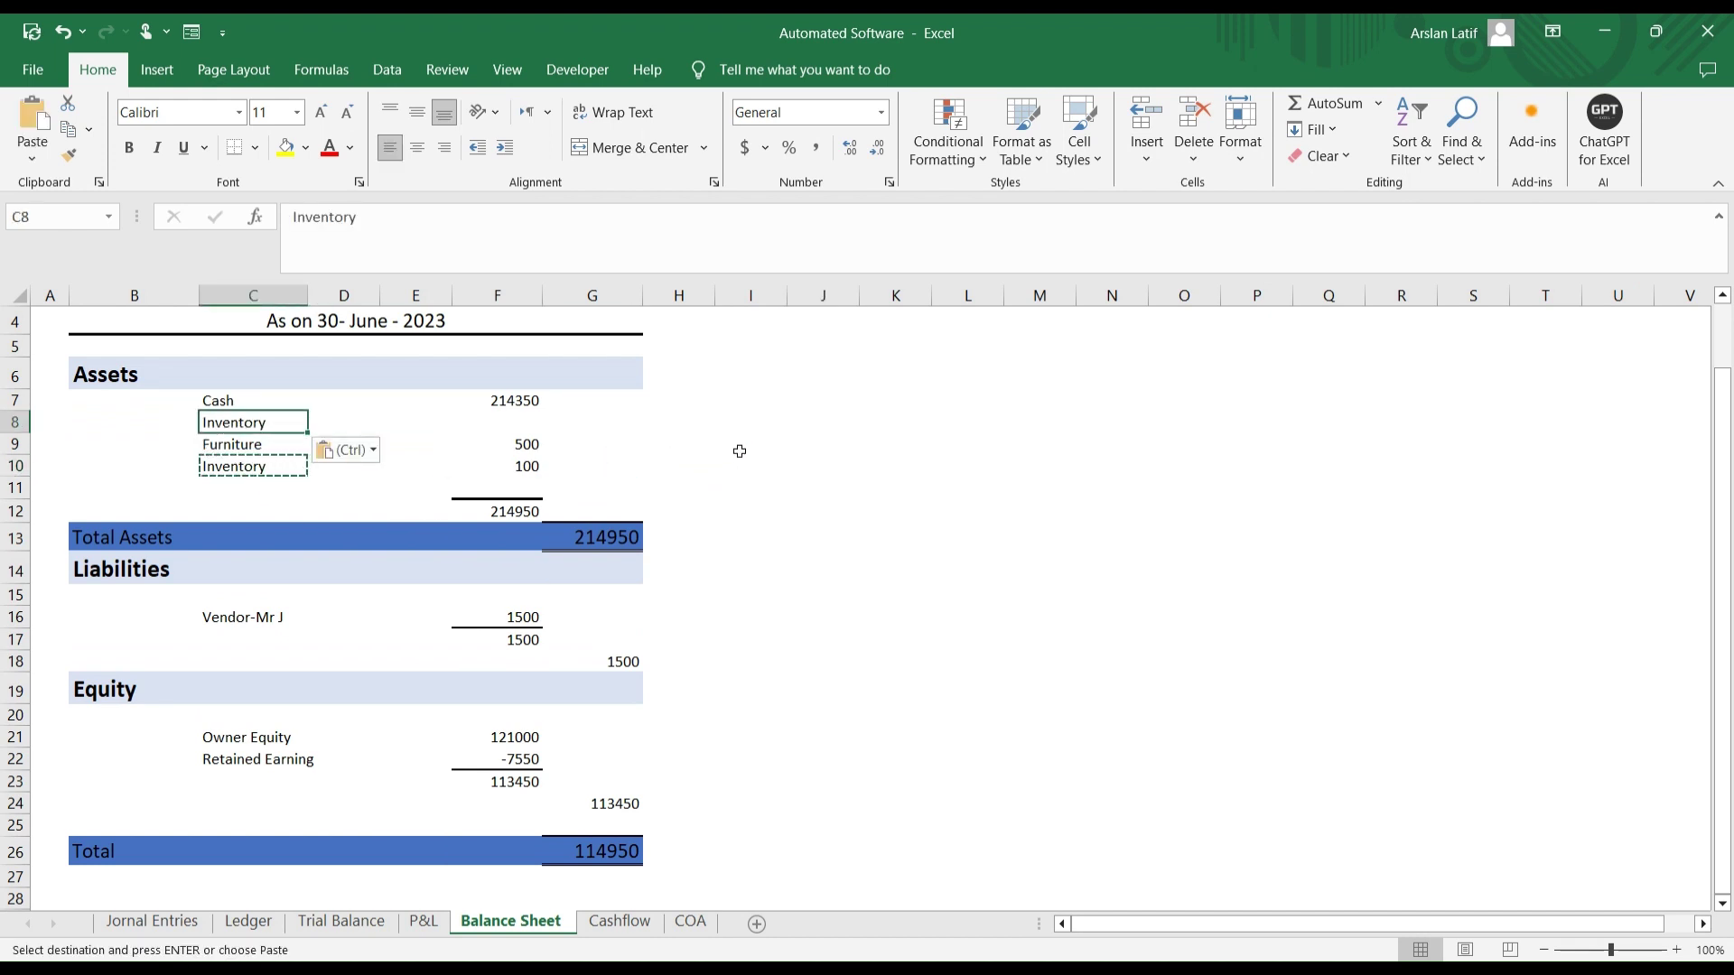
left_click(502, 401)
left_click_drag(542, 411, 534, 470)
left_click(750, 466)
left_click(523, 466)
left_click_drag(271, 466, 524, 472)
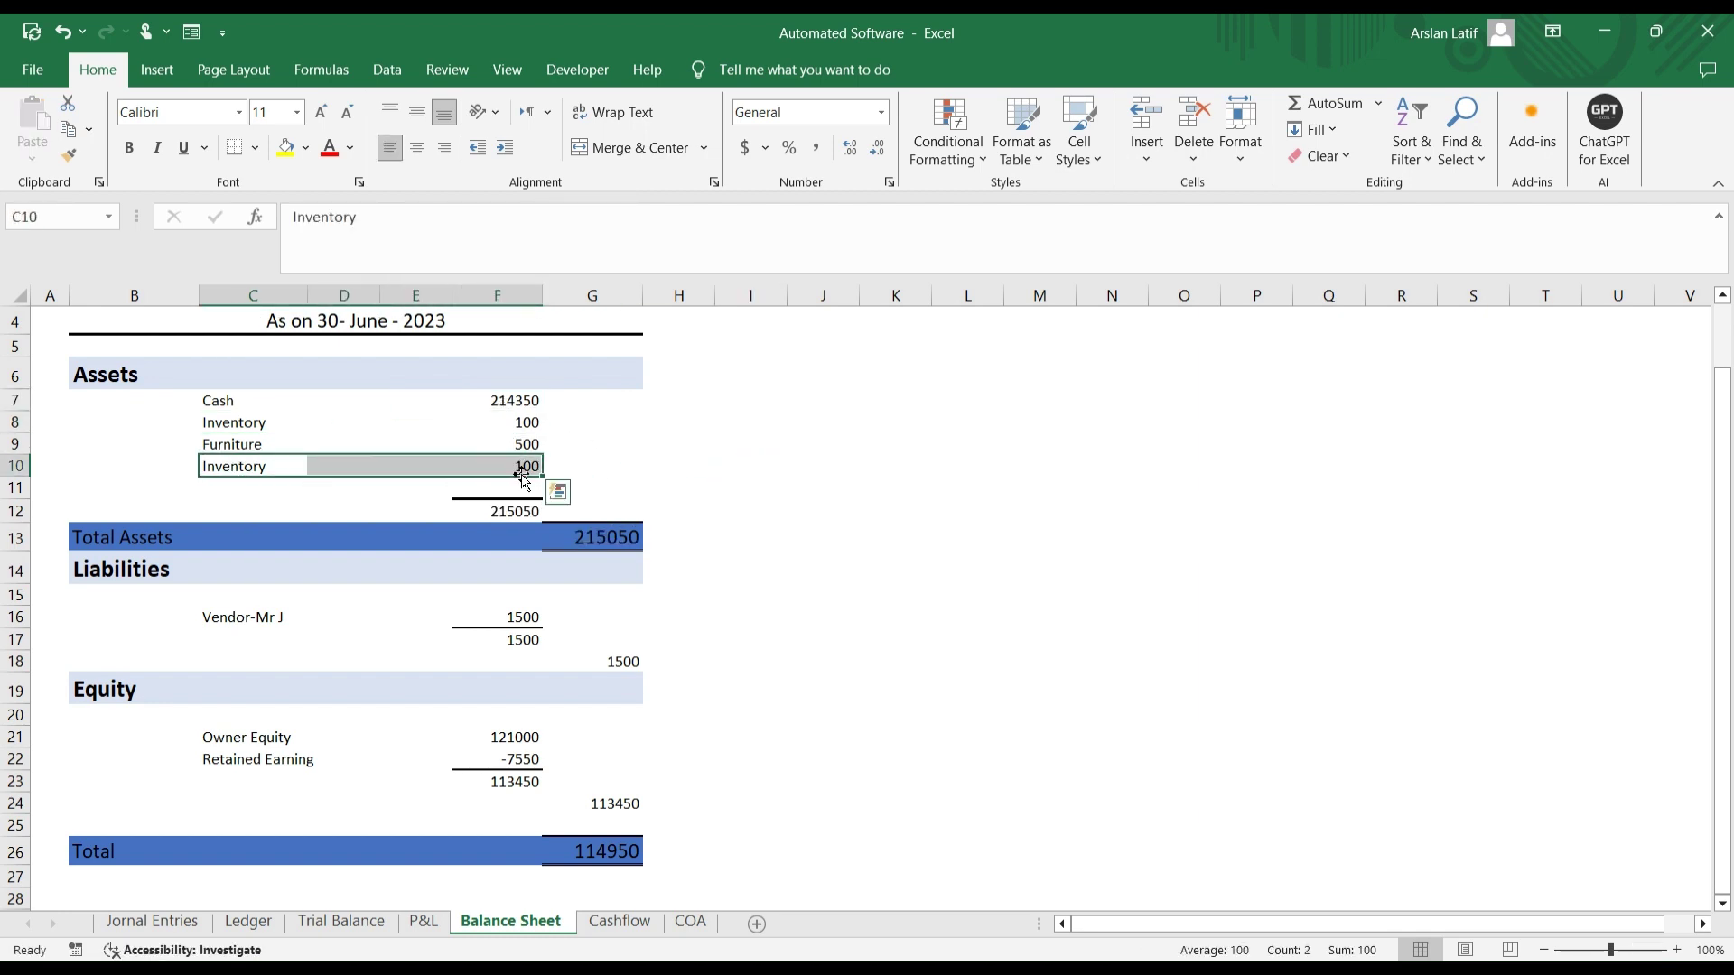
key("Delete")
key("Left")
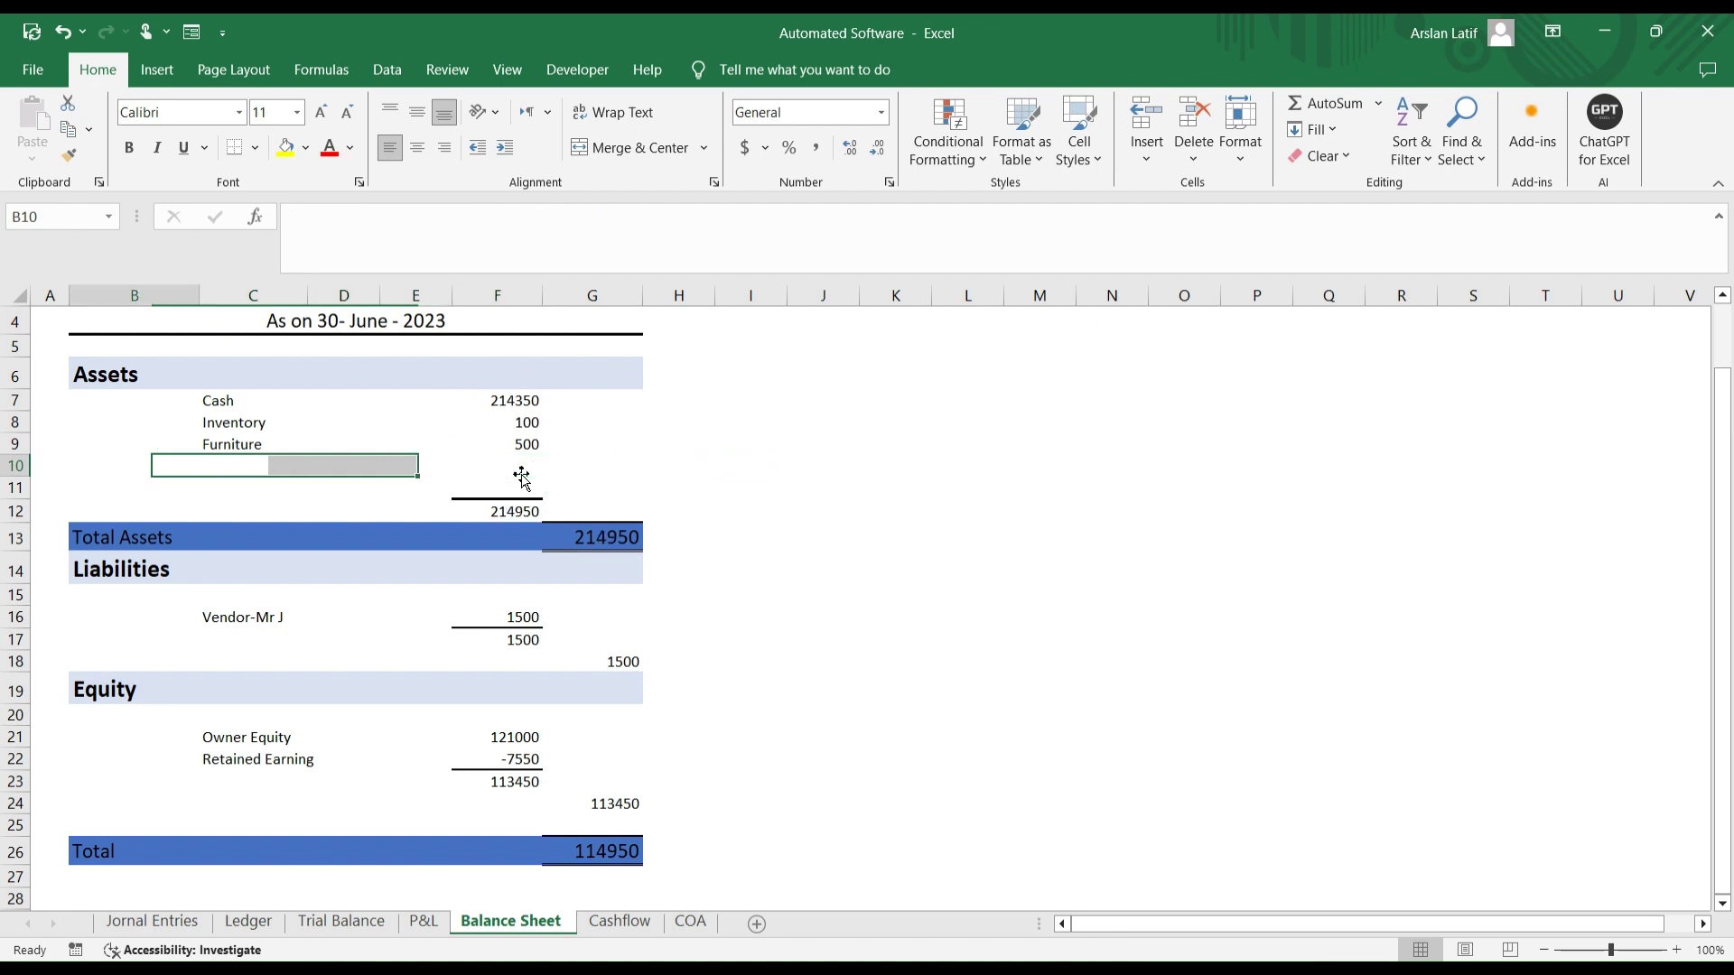
Step: Insert two rows above Cash and type the 'Current Assets' heading in B8
key("shift+Down")
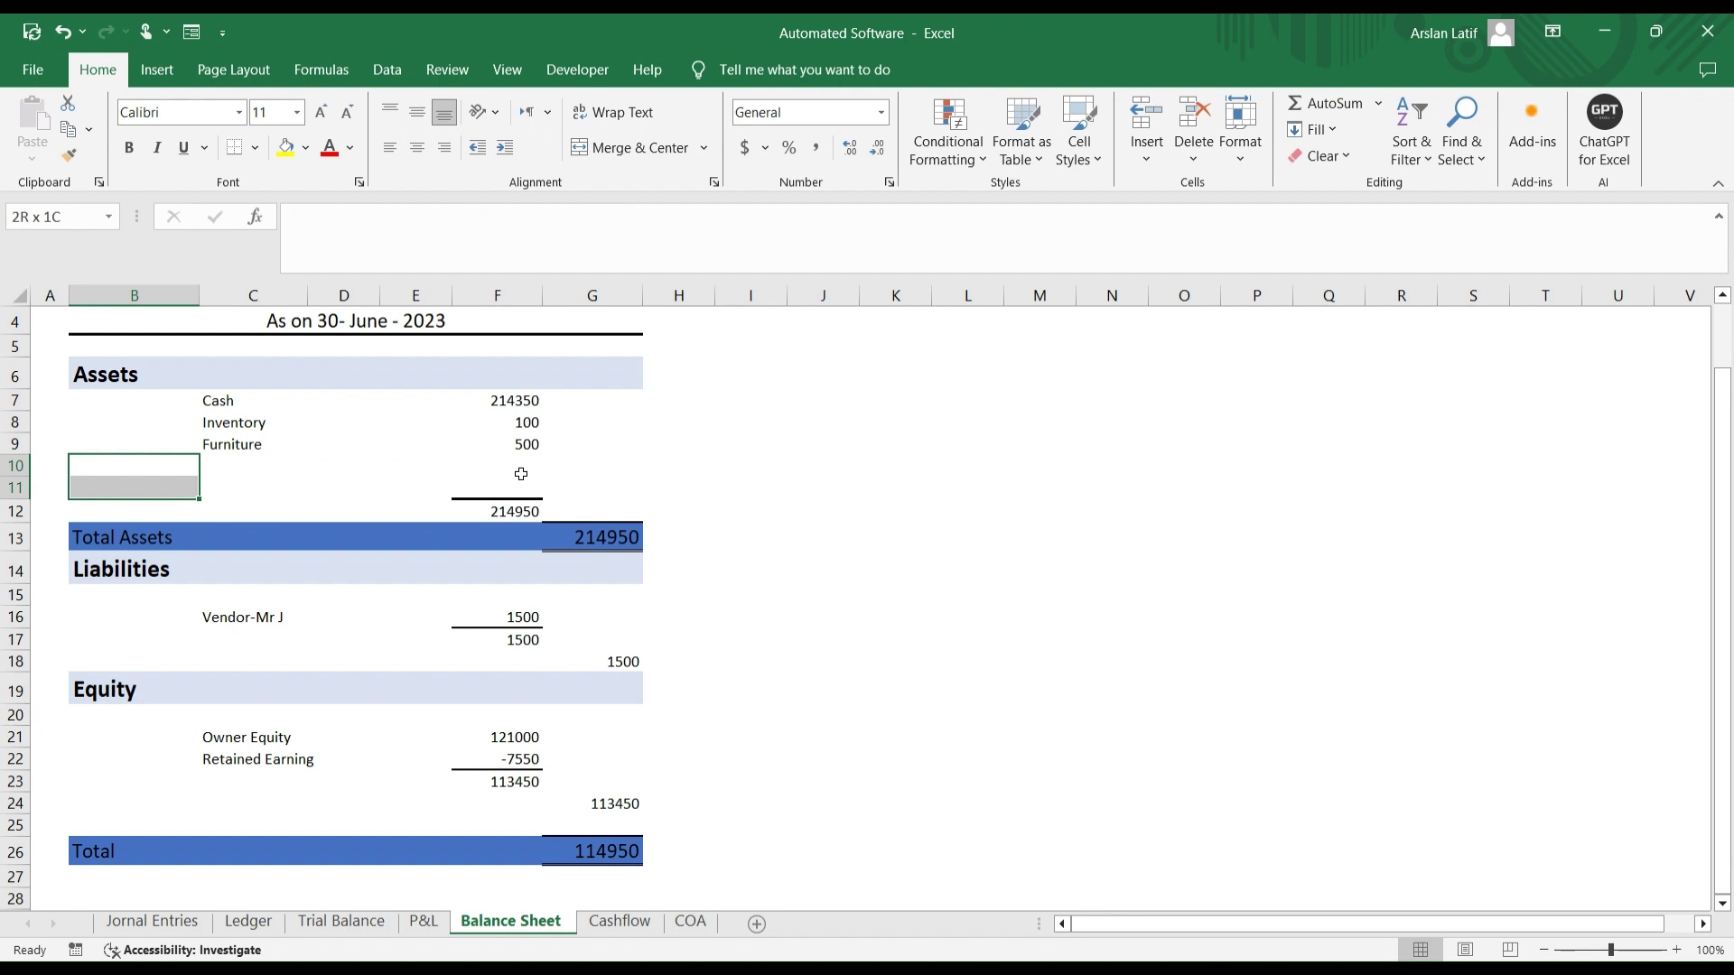
key("ctrl+z")
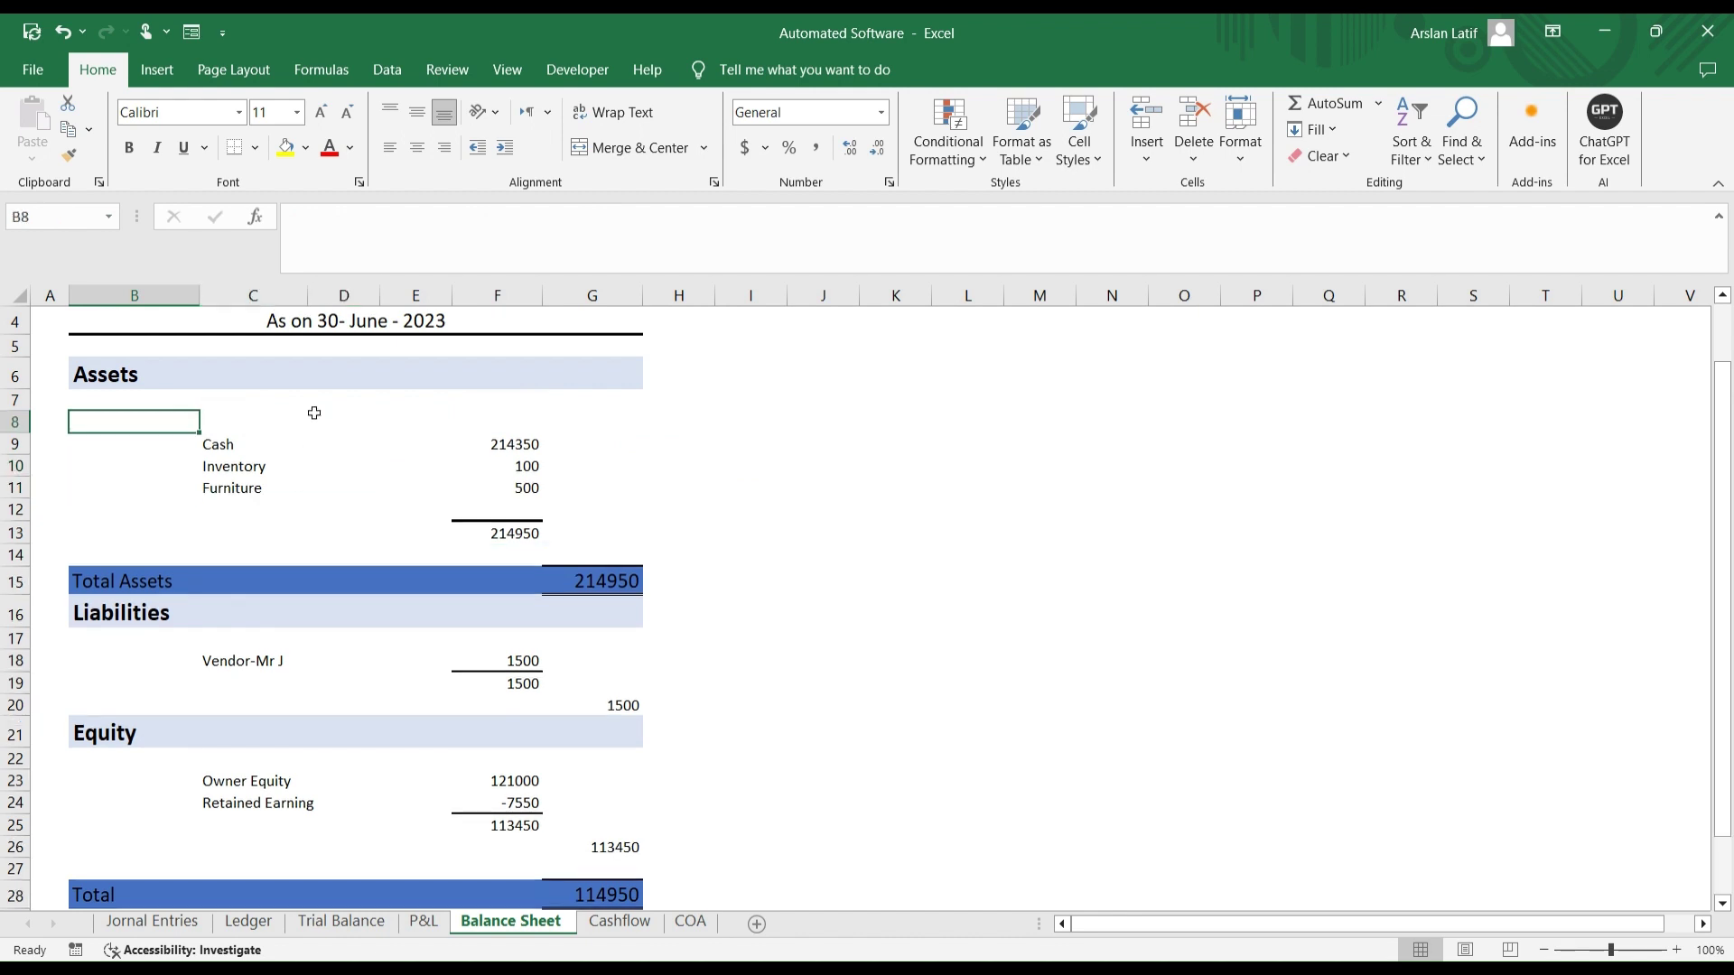
type("Cureent")
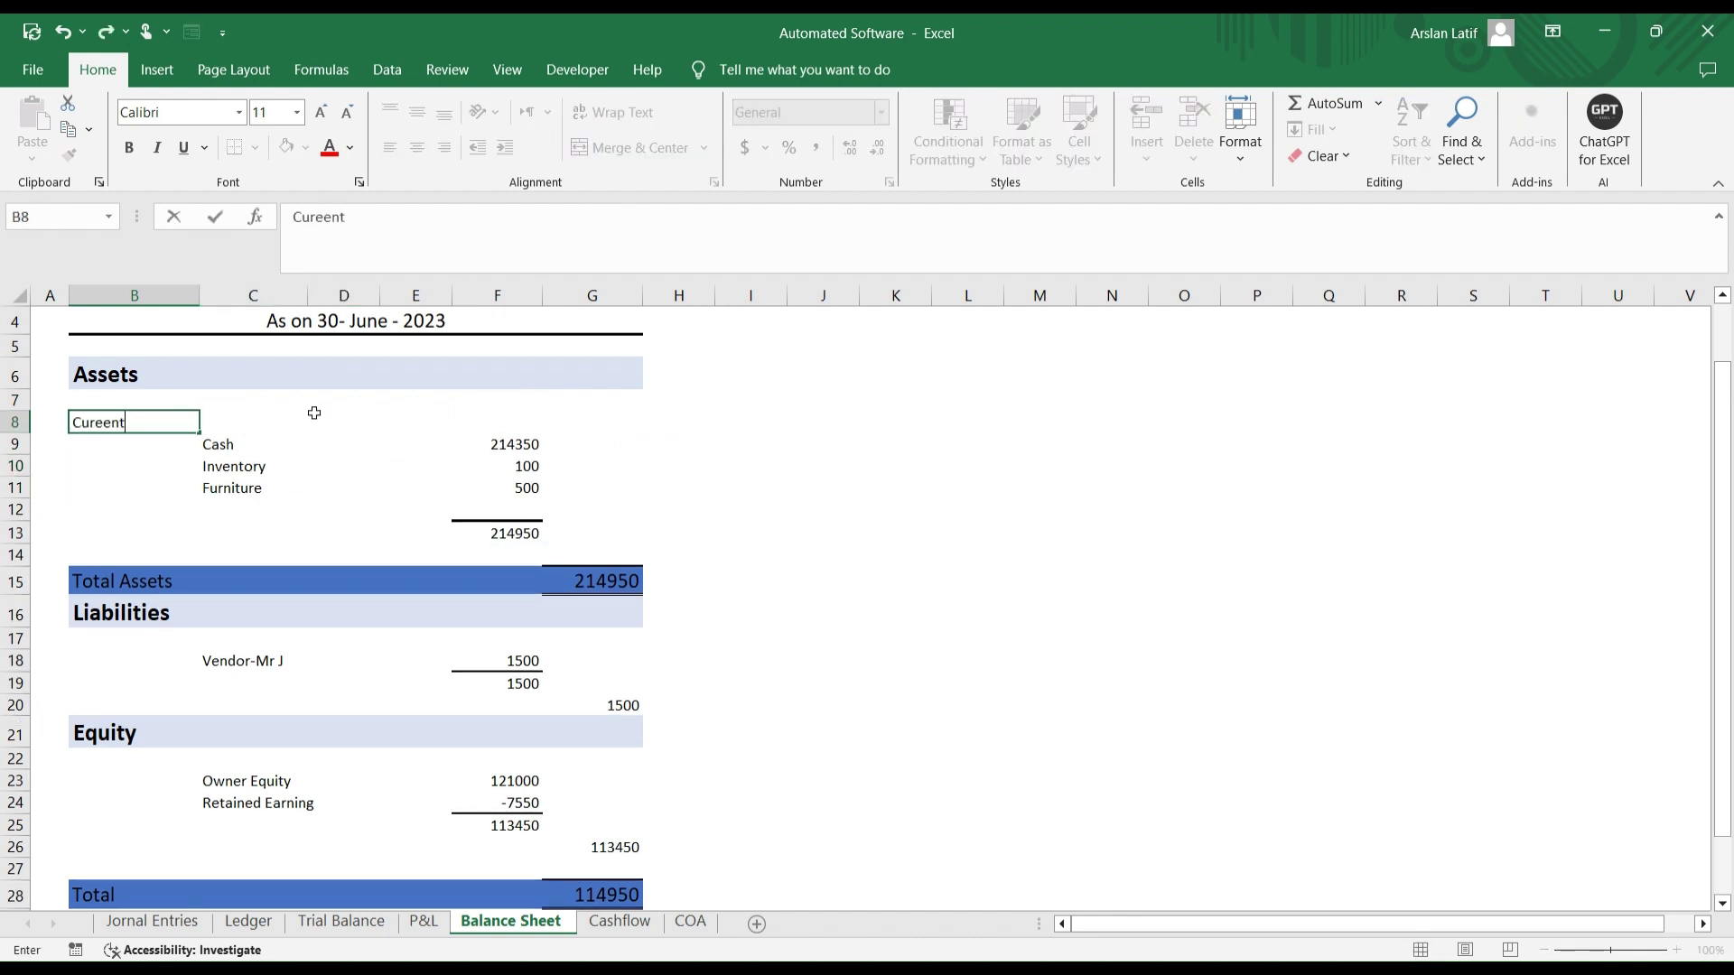
key("BackSpace")
key("BackSpace")
key("BackSpace")
type("rent Asse")
key("Return")
Step: Insert a blank row above Total Assets with Insert Sheet Rows
key("Down")
key("Down")
key("Down")
key("Down")
key("Down")
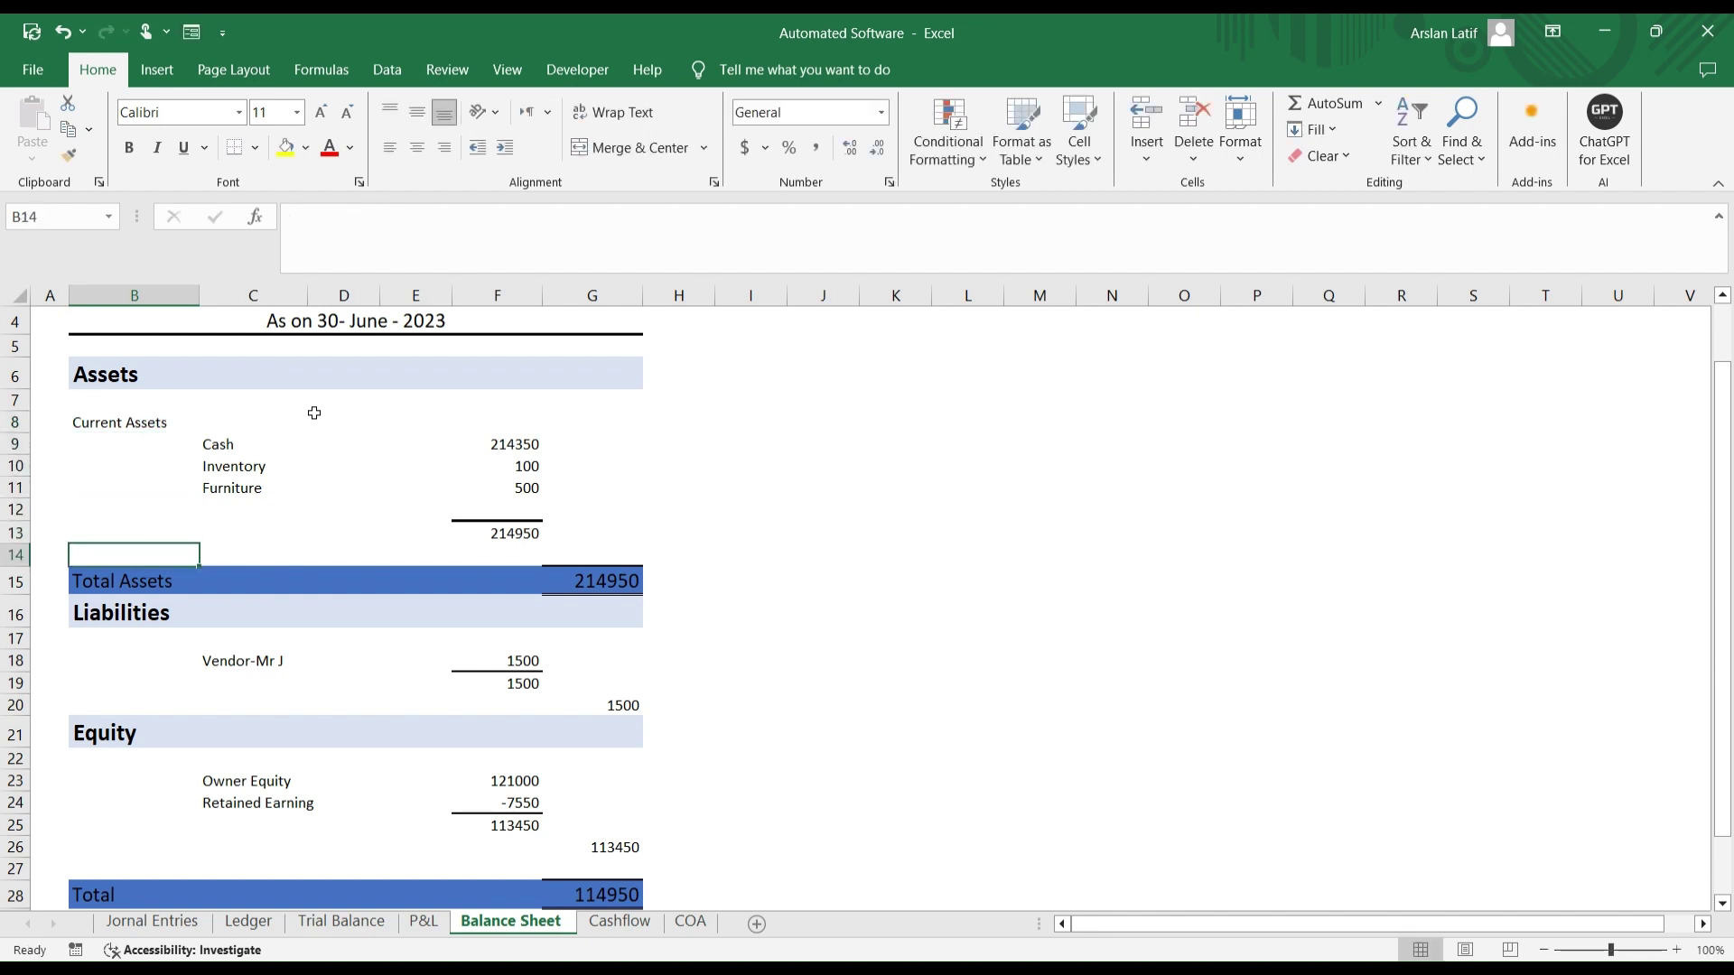
key("alt+h")
key("i")
key("r")
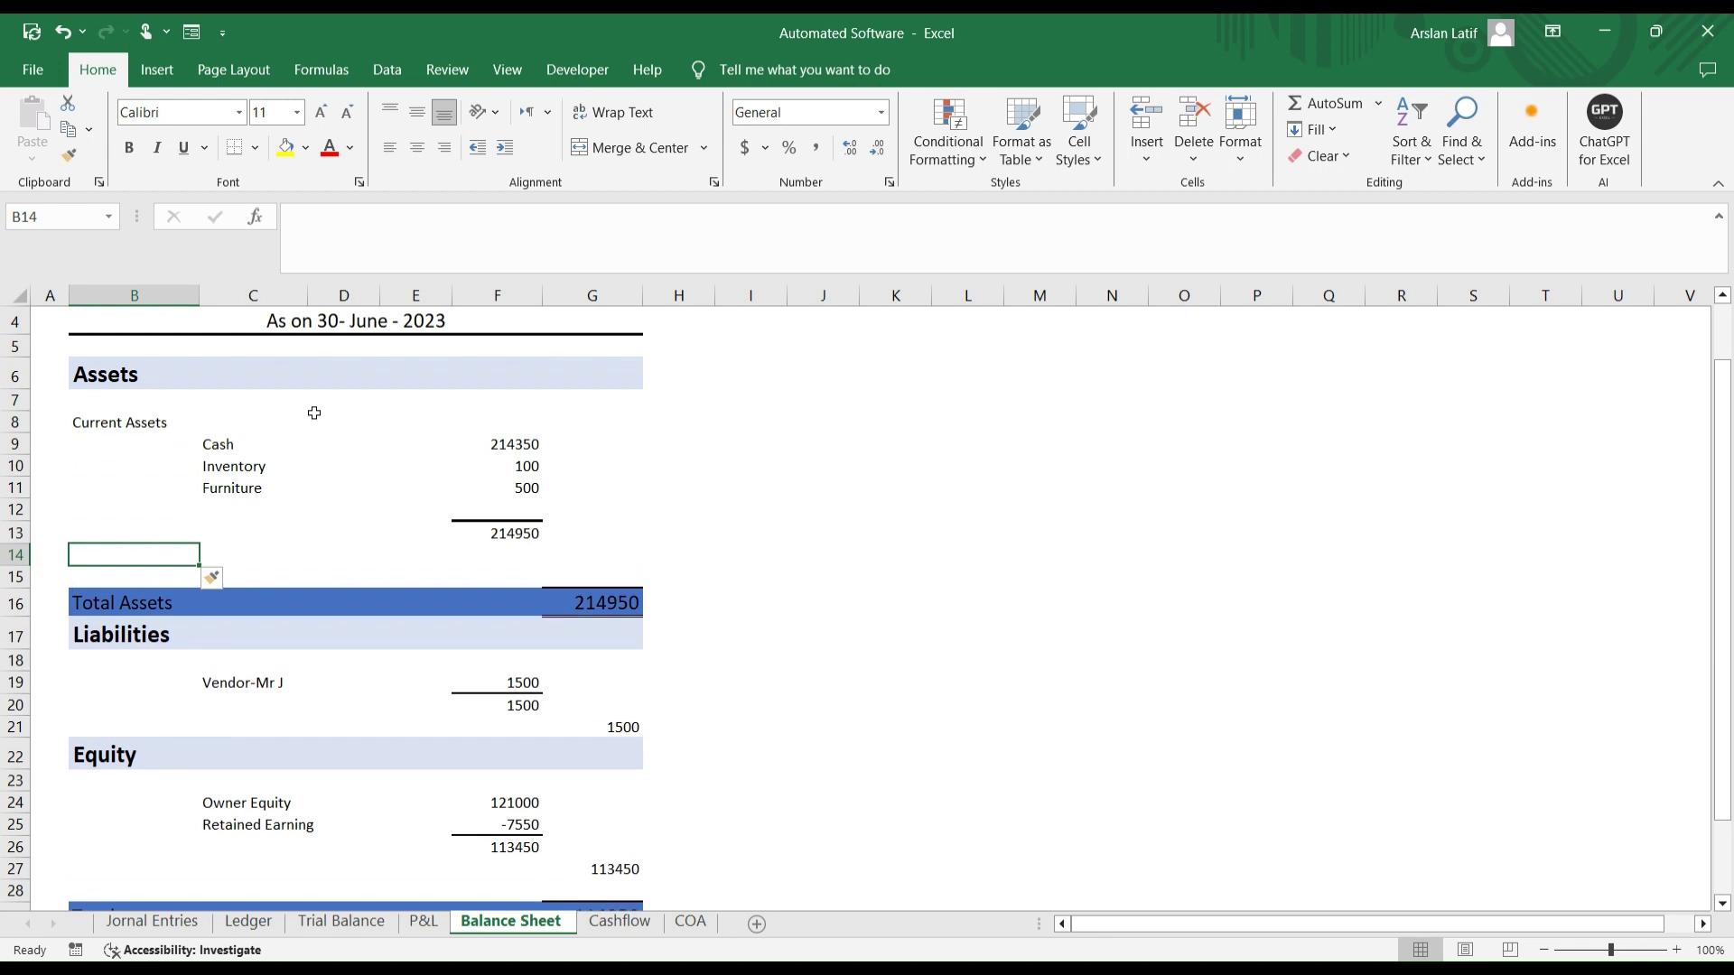
Step: Type the 'Non- Current Assets' heading in B14 and bold both asset headings
type("Non- Current Assets")
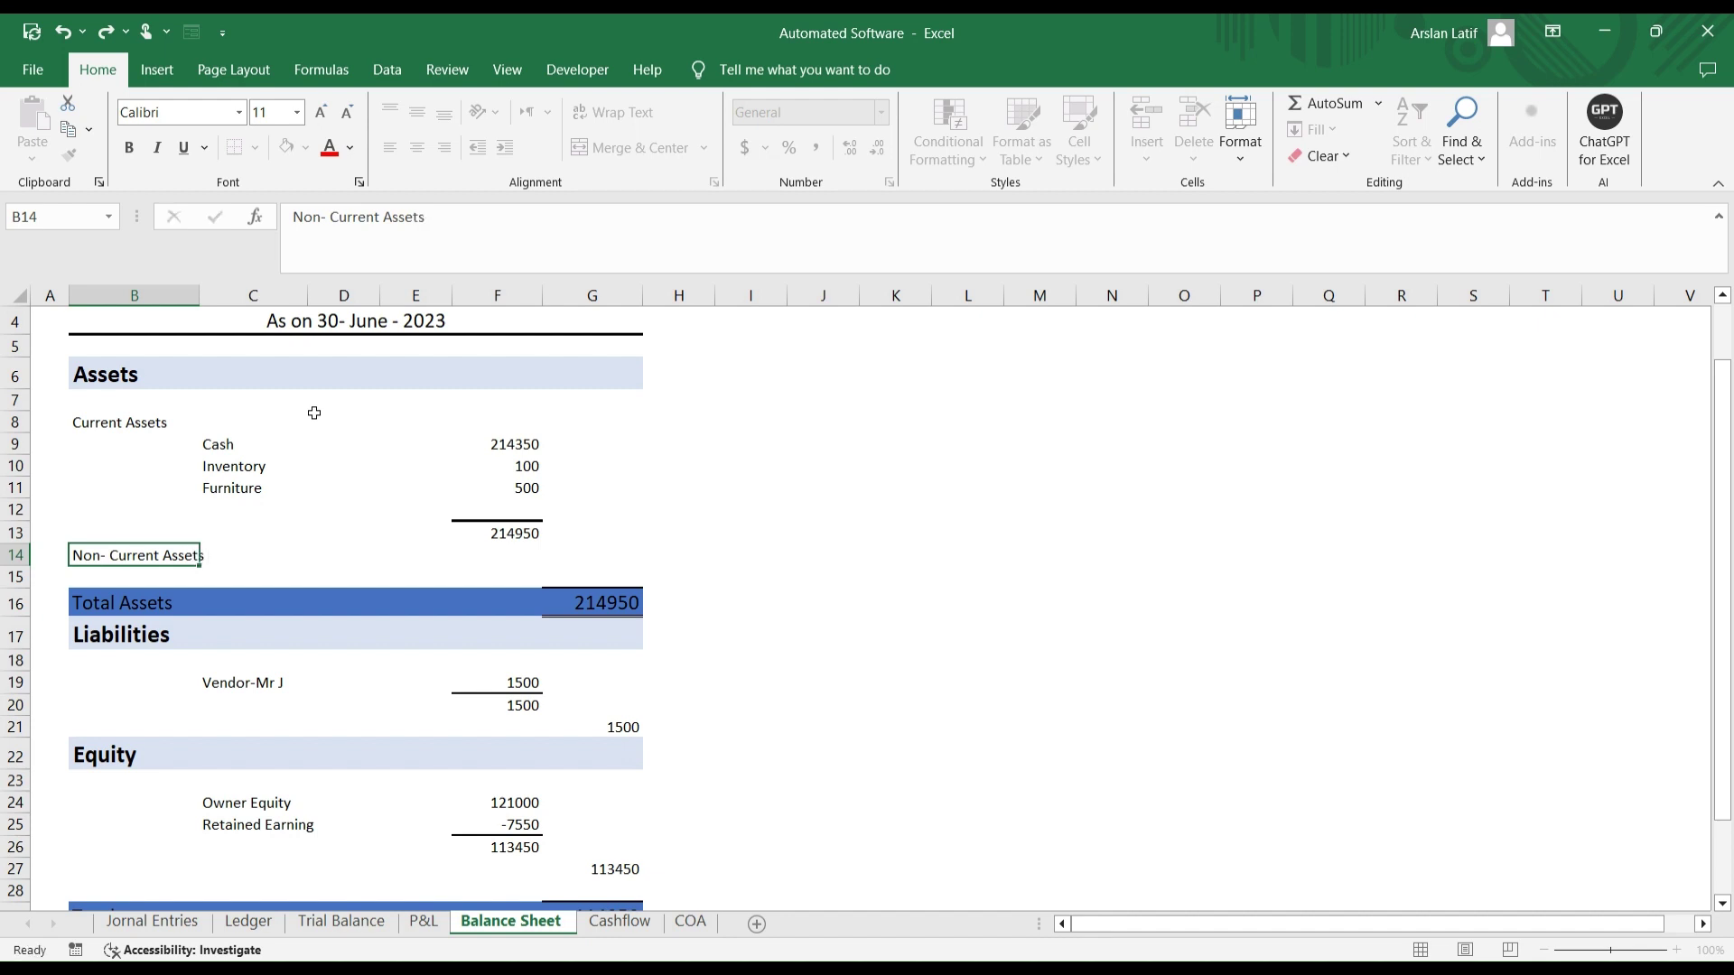
key("Return")
key("Up")
key("Up")
key("Up")
key("Up")
key("Up")
key("Up")
key("Up")
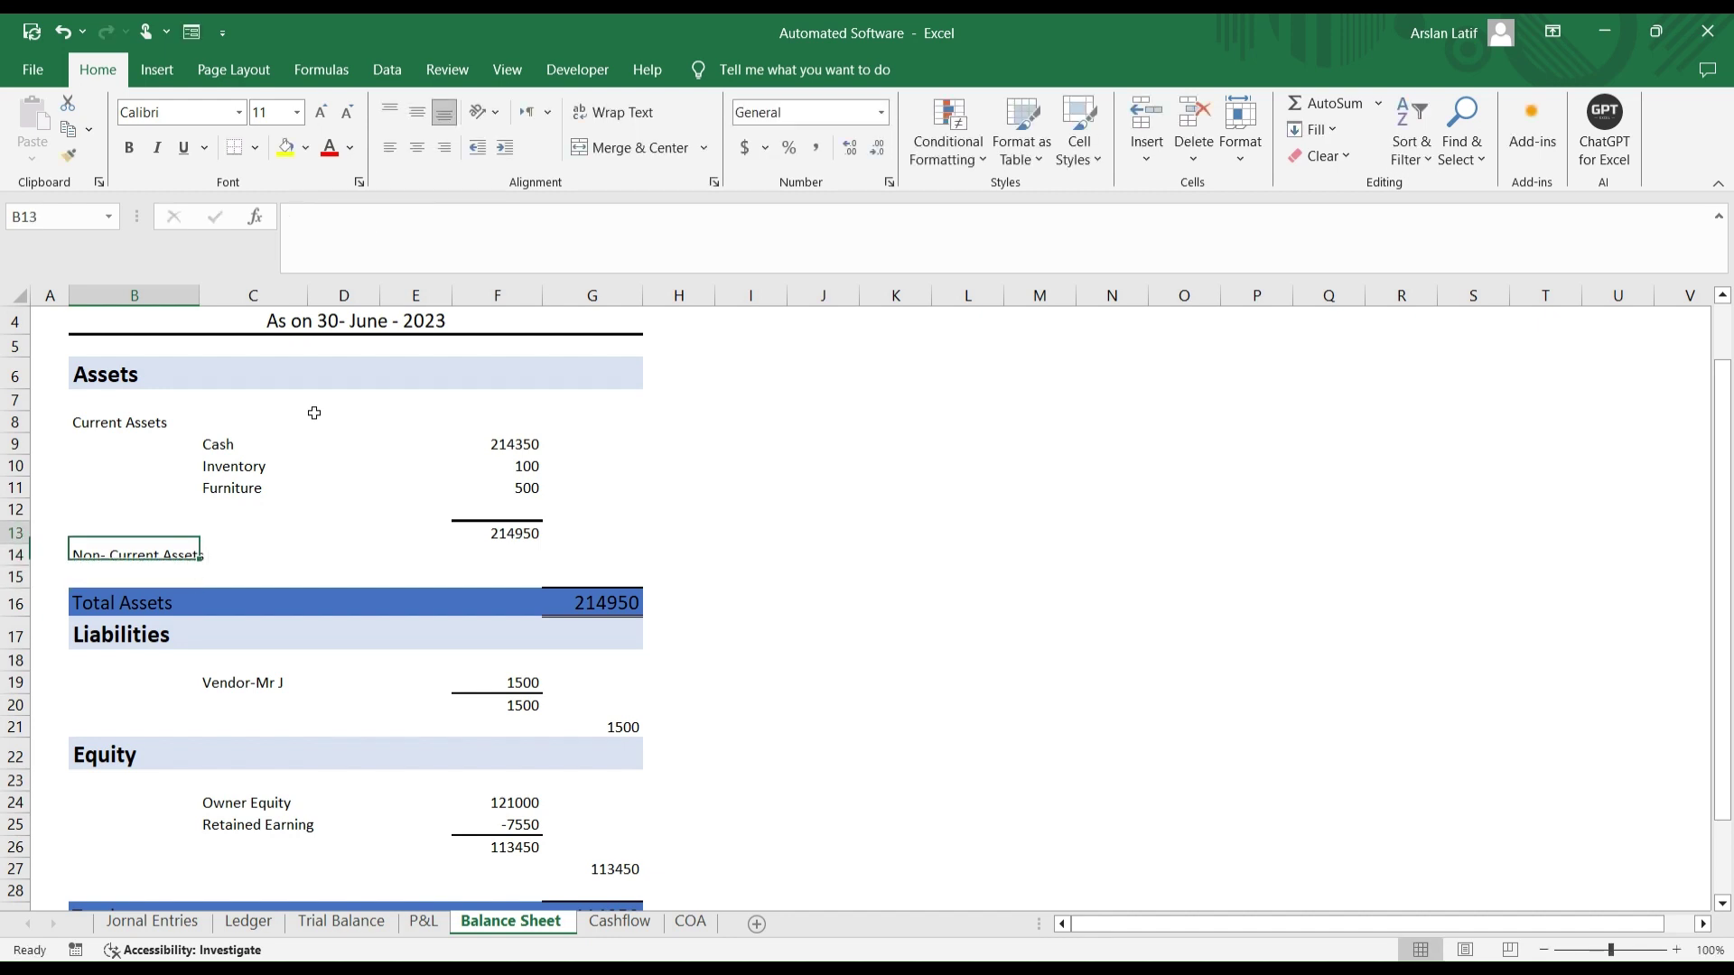
key("ctrl+b")
key("Down")
key("Down")
key("Down")
key("Down")
key("Down")
key("Down")
key("ctrl+b")
Step: Insert a row under Non- Current Assets and copy the Furniture entry into it
key("Down")
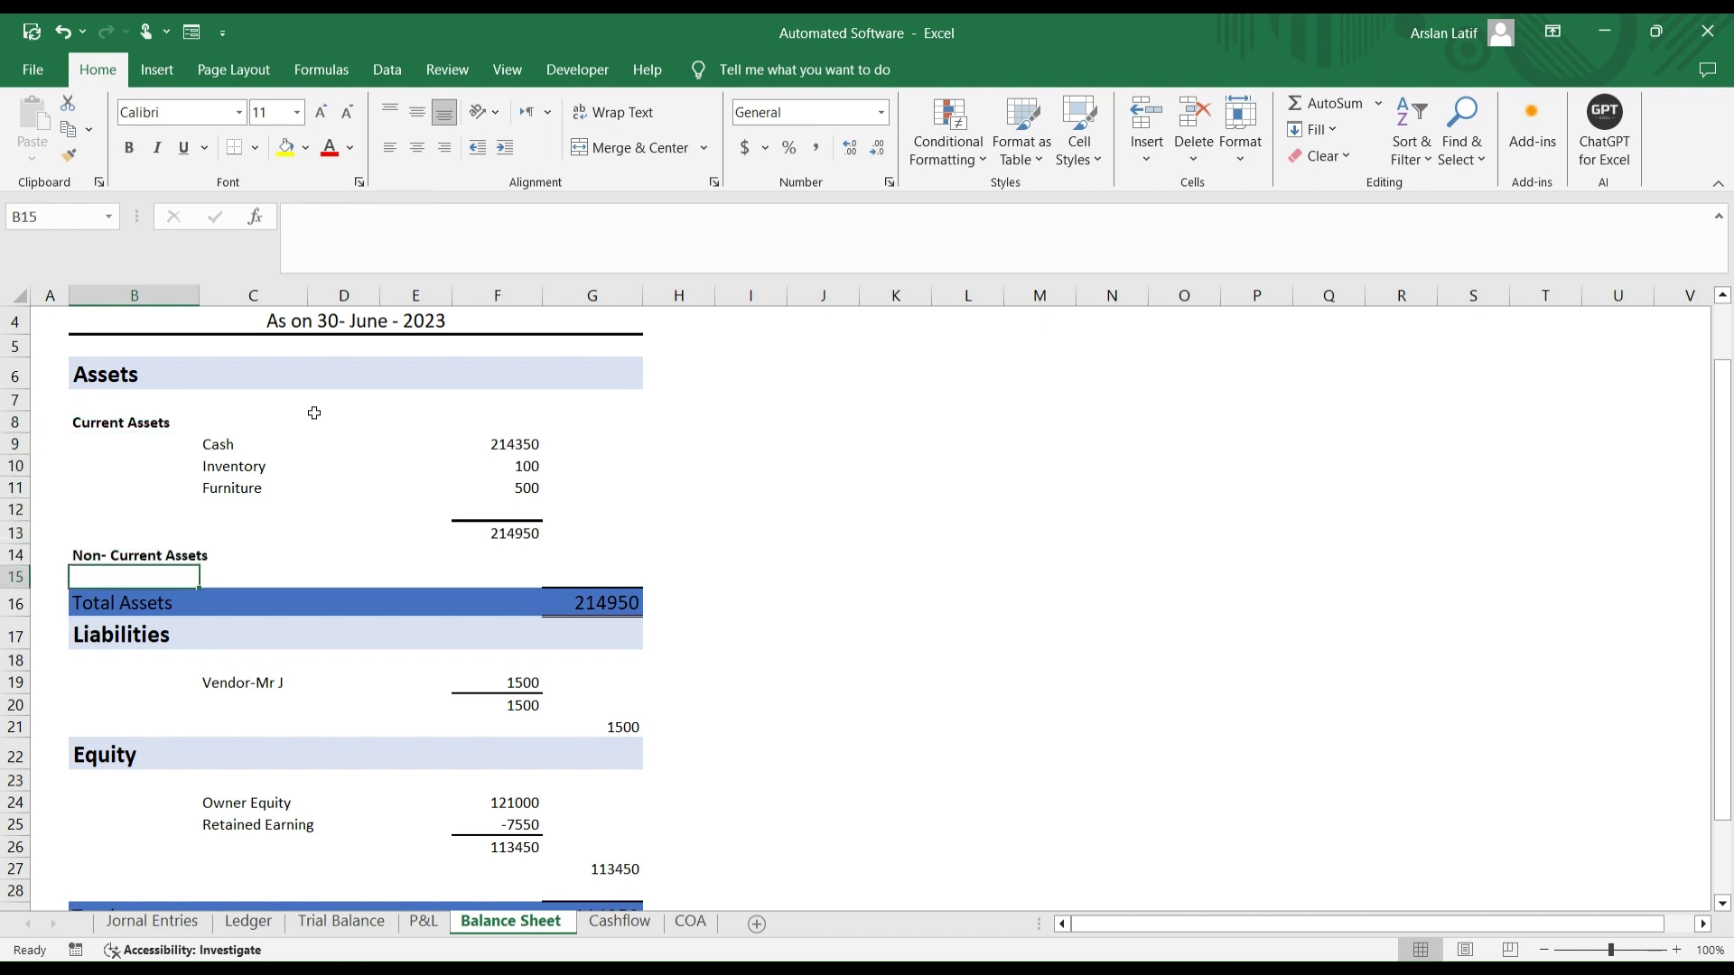
key("alt")
key("h")
key("i")
key("r")
key("Right")
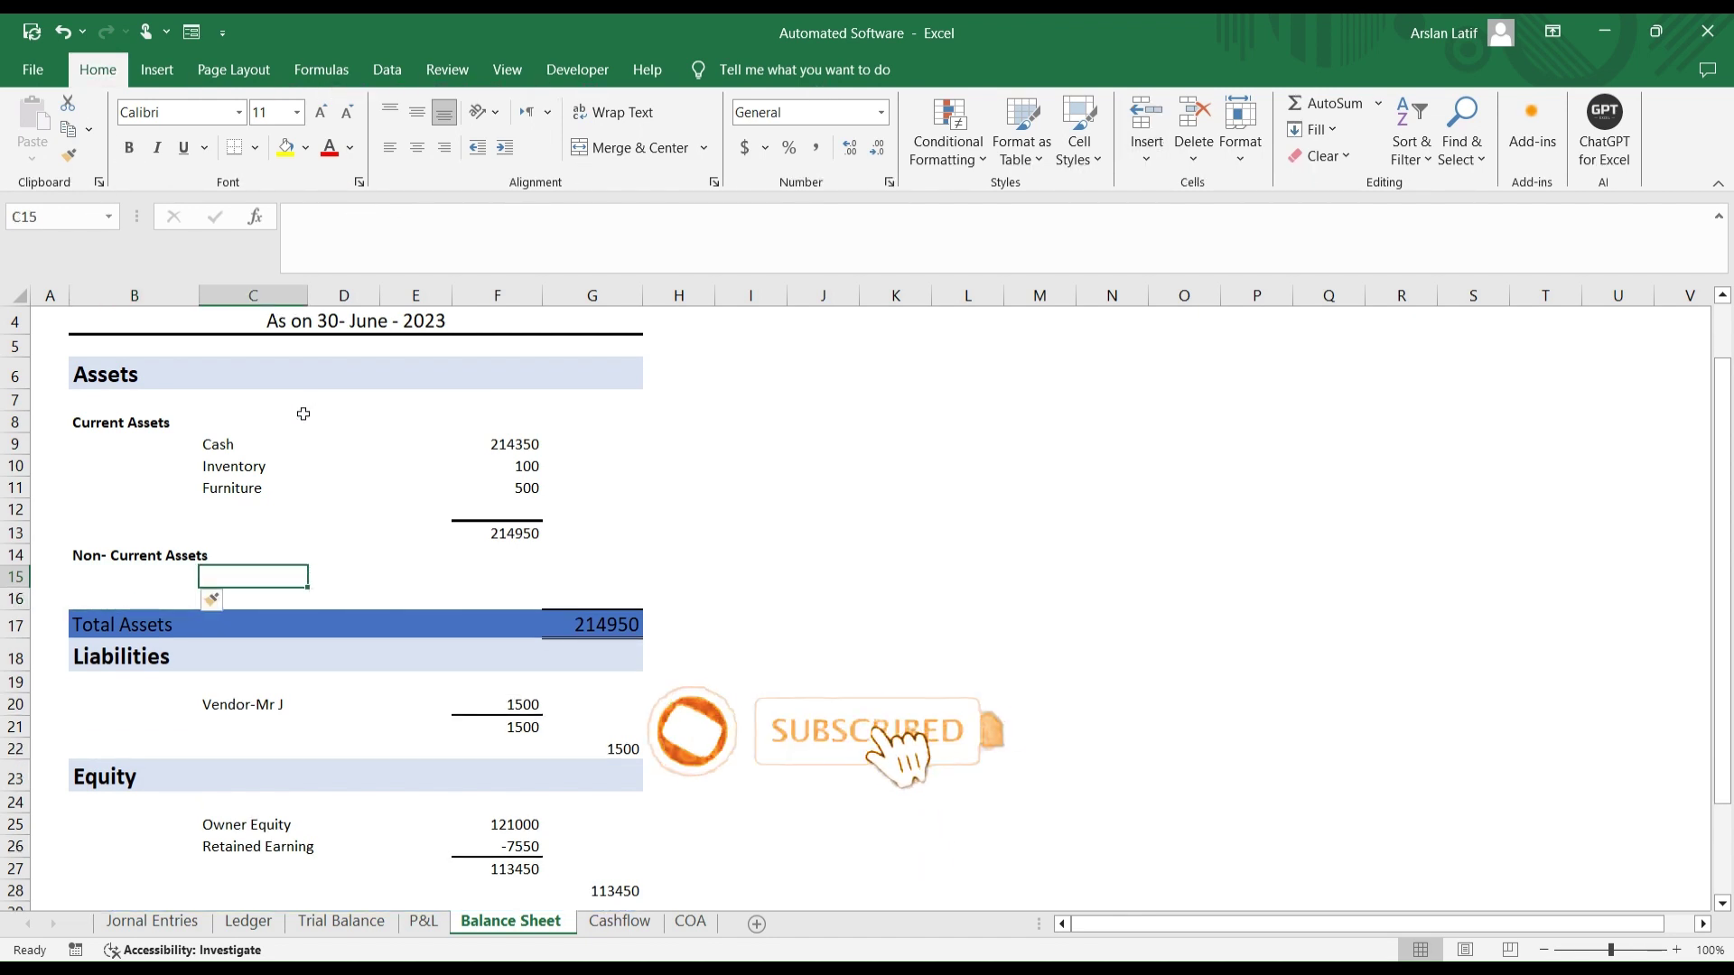
left_click(243, 488)
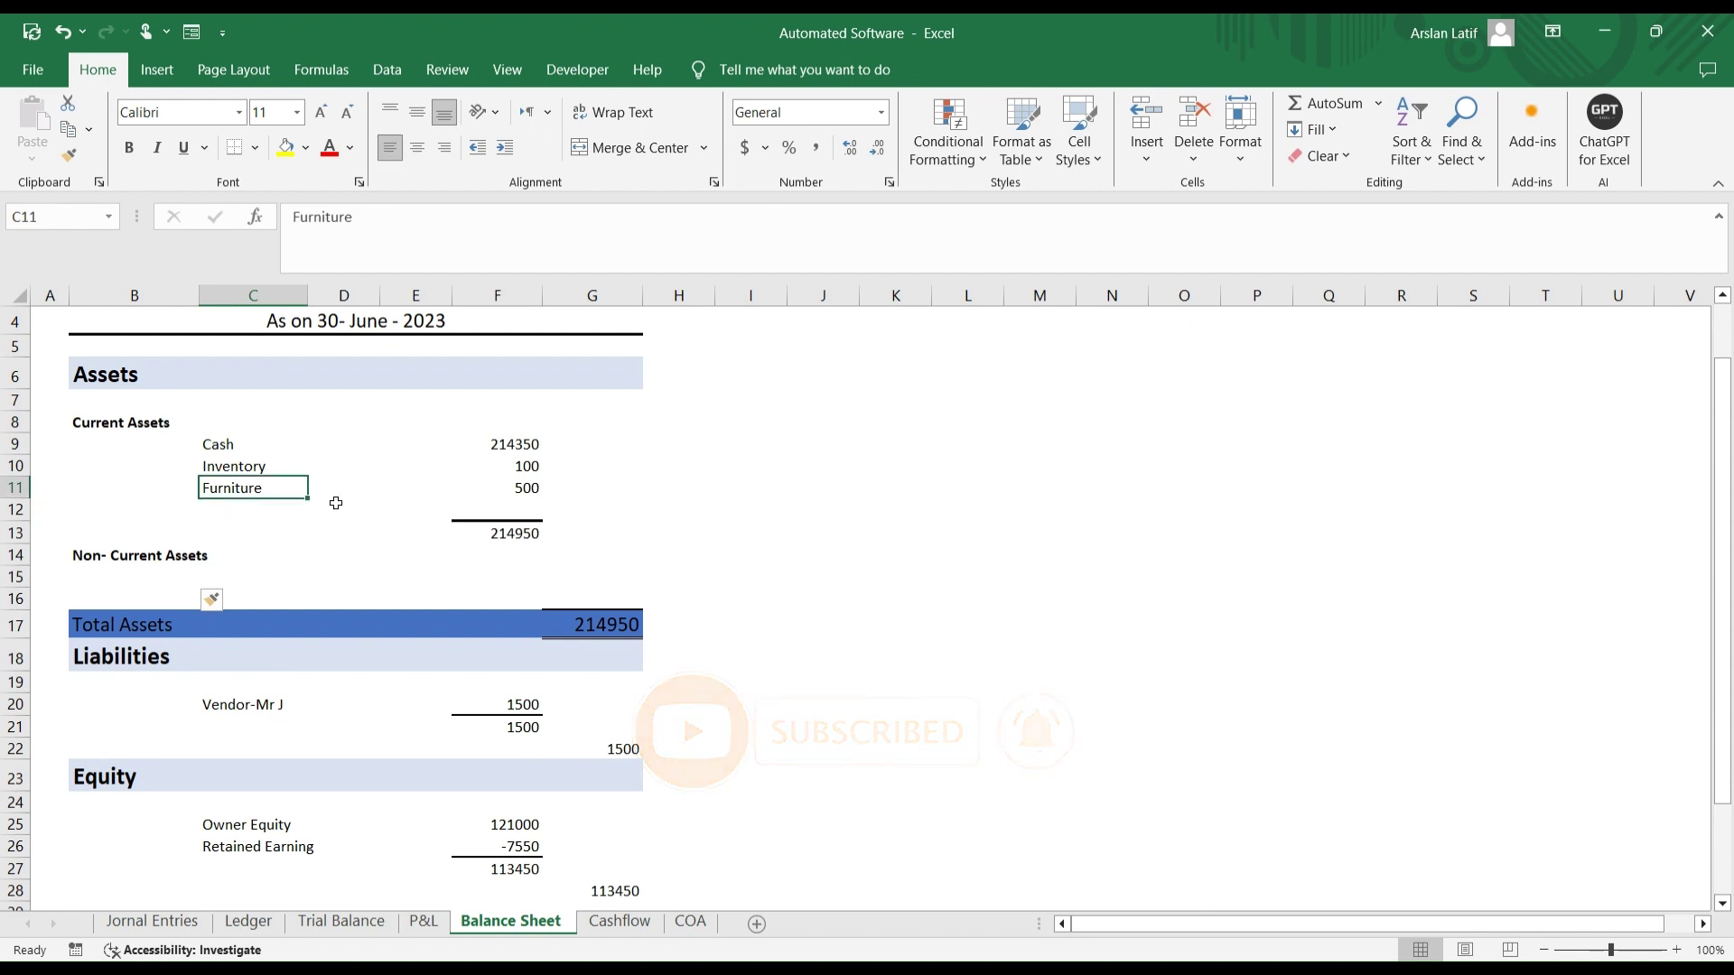
key("ctrl+c")
left_click(253, 571)
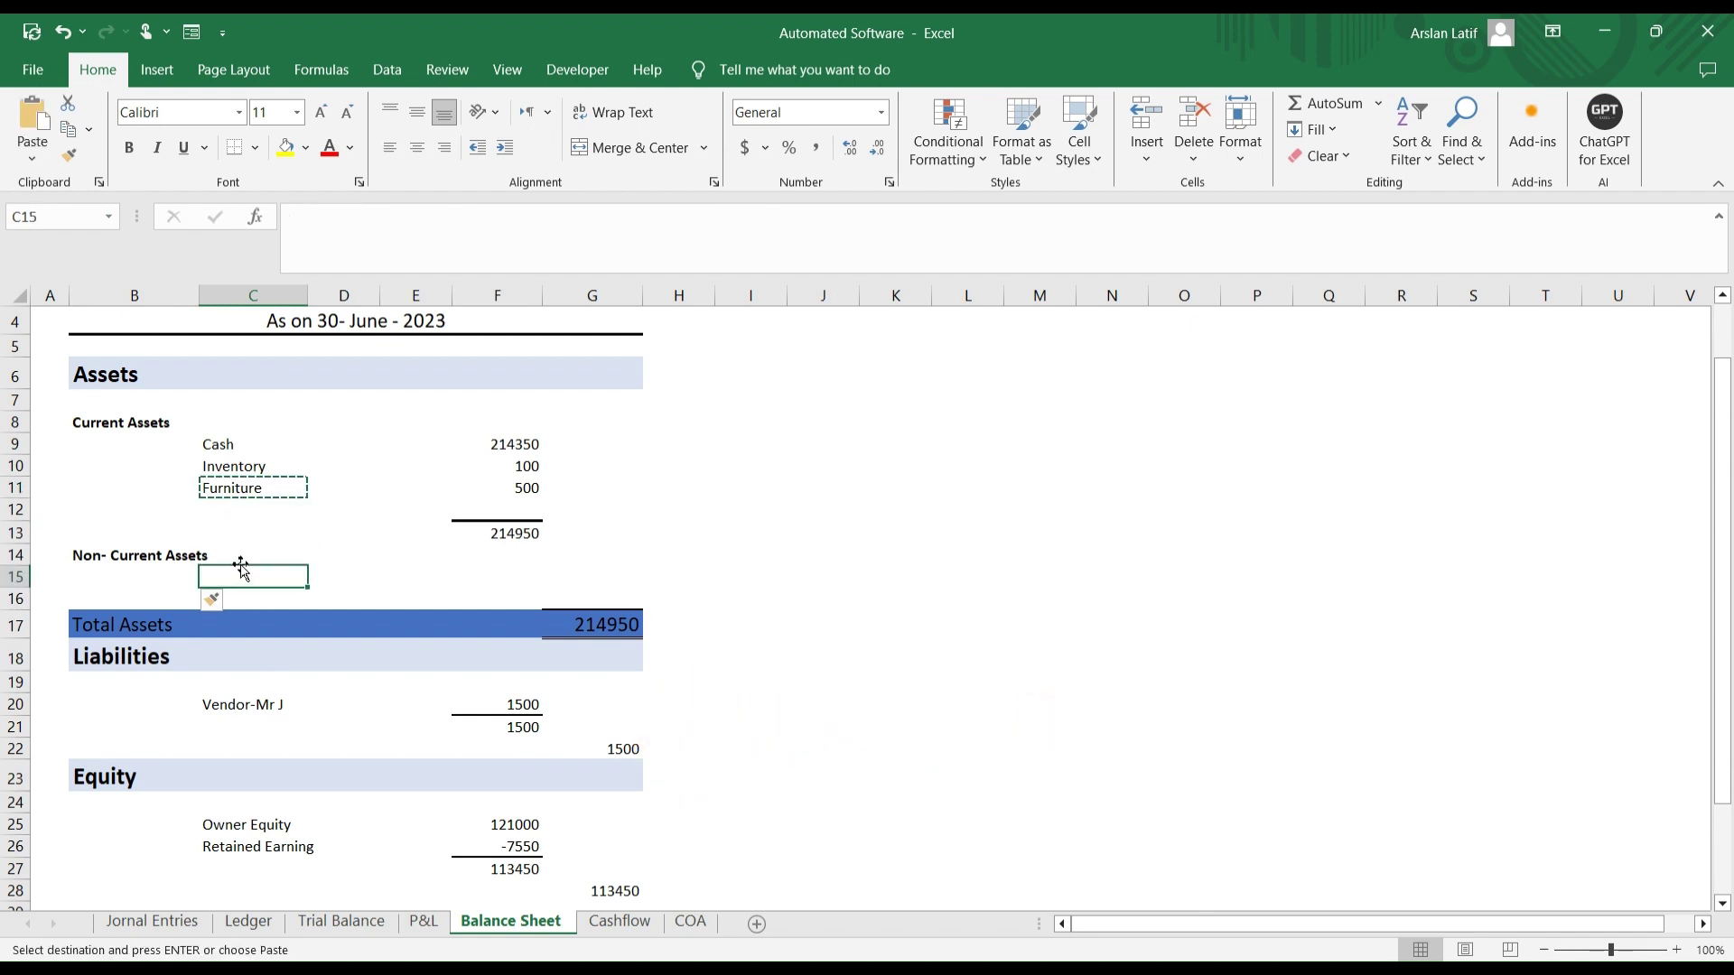
key("ctrl+v")
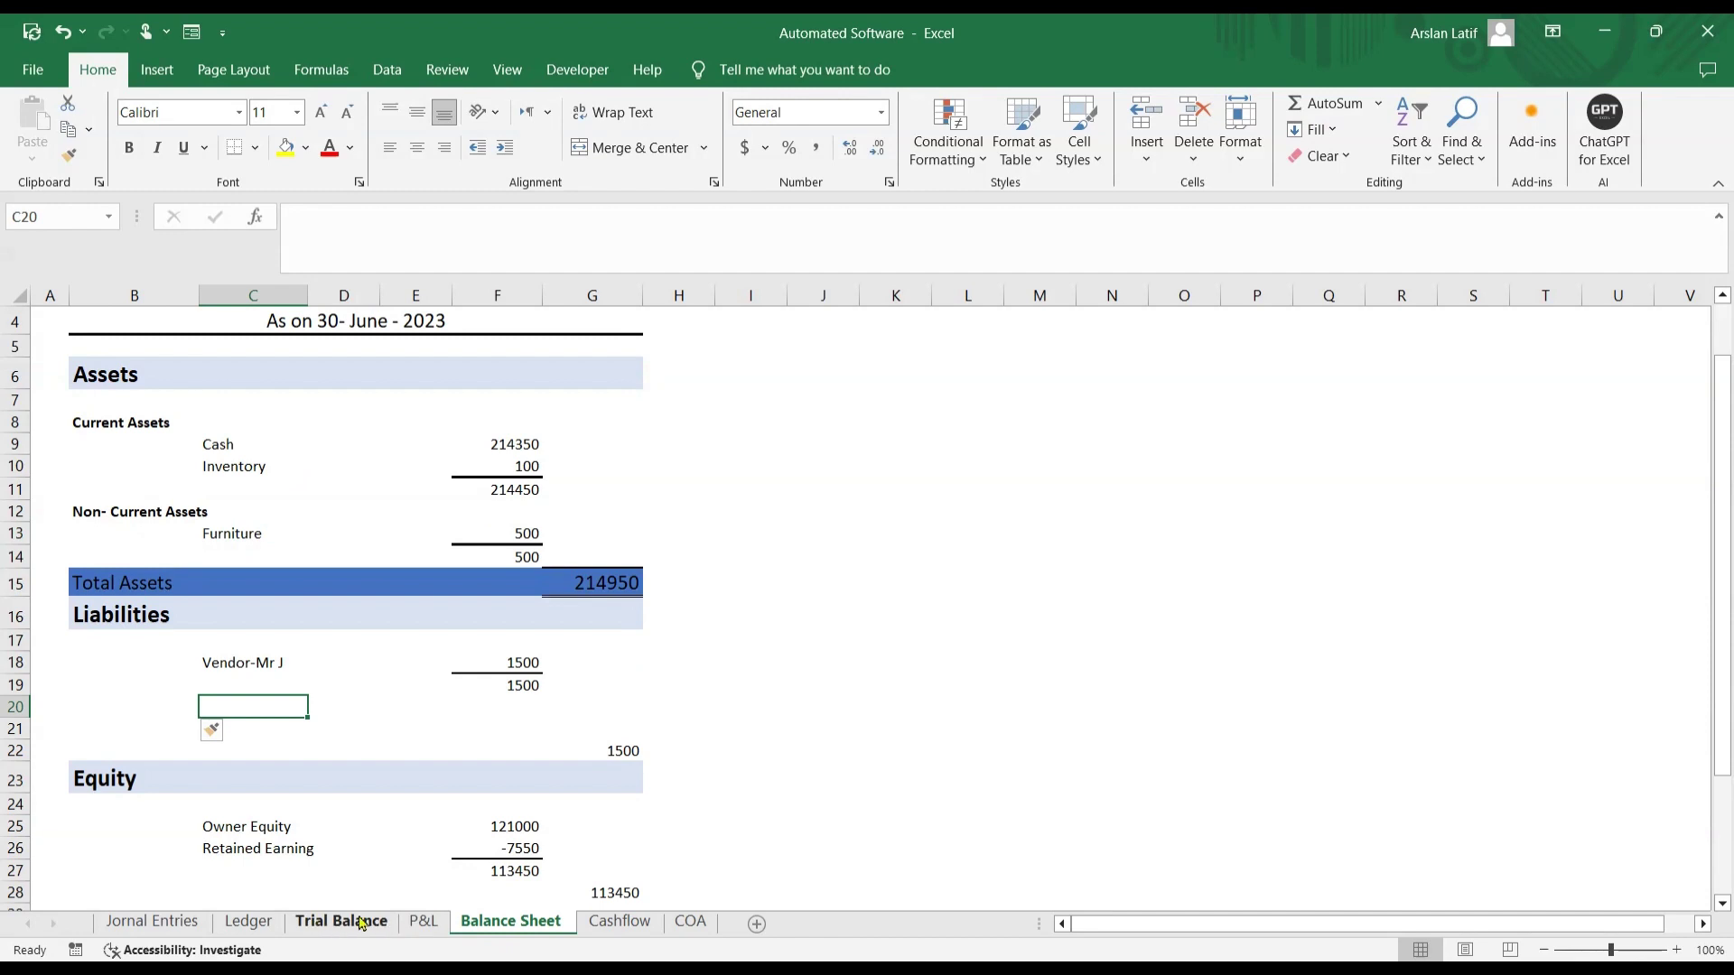
Step: Copy the loan label from the Trial Balance sheet and go back to C20 on the Balance Sheet
left_click(366, 921)
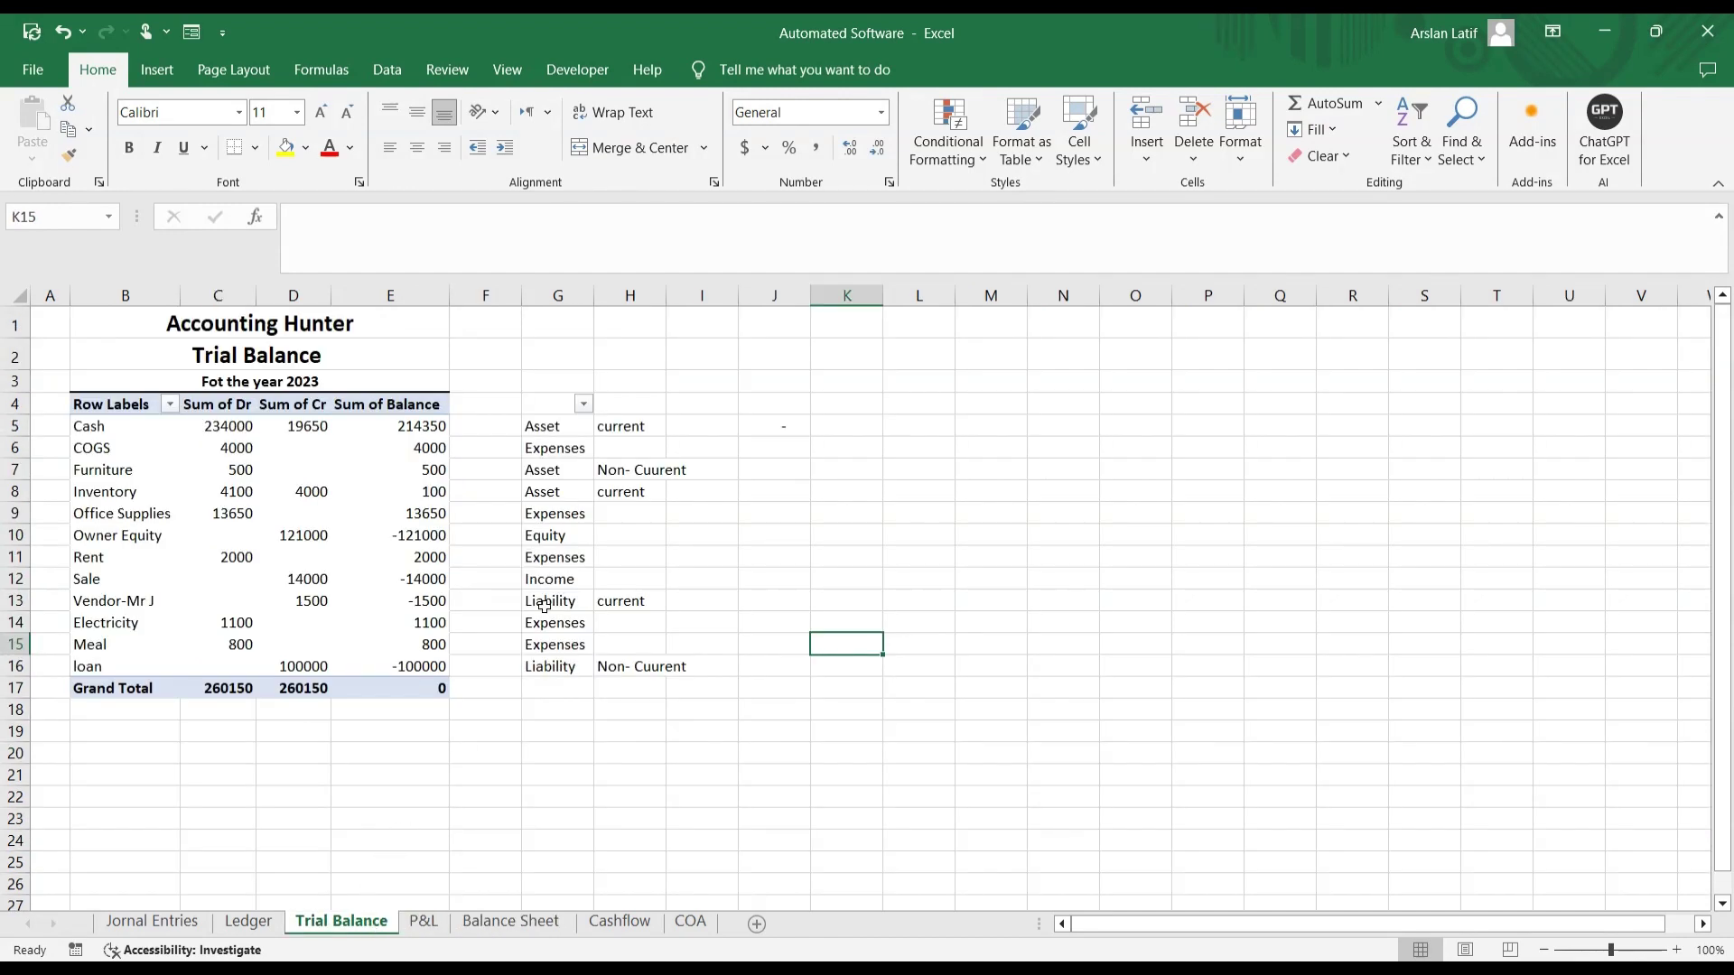
left_click(559, 704)
left_click(540, 671)
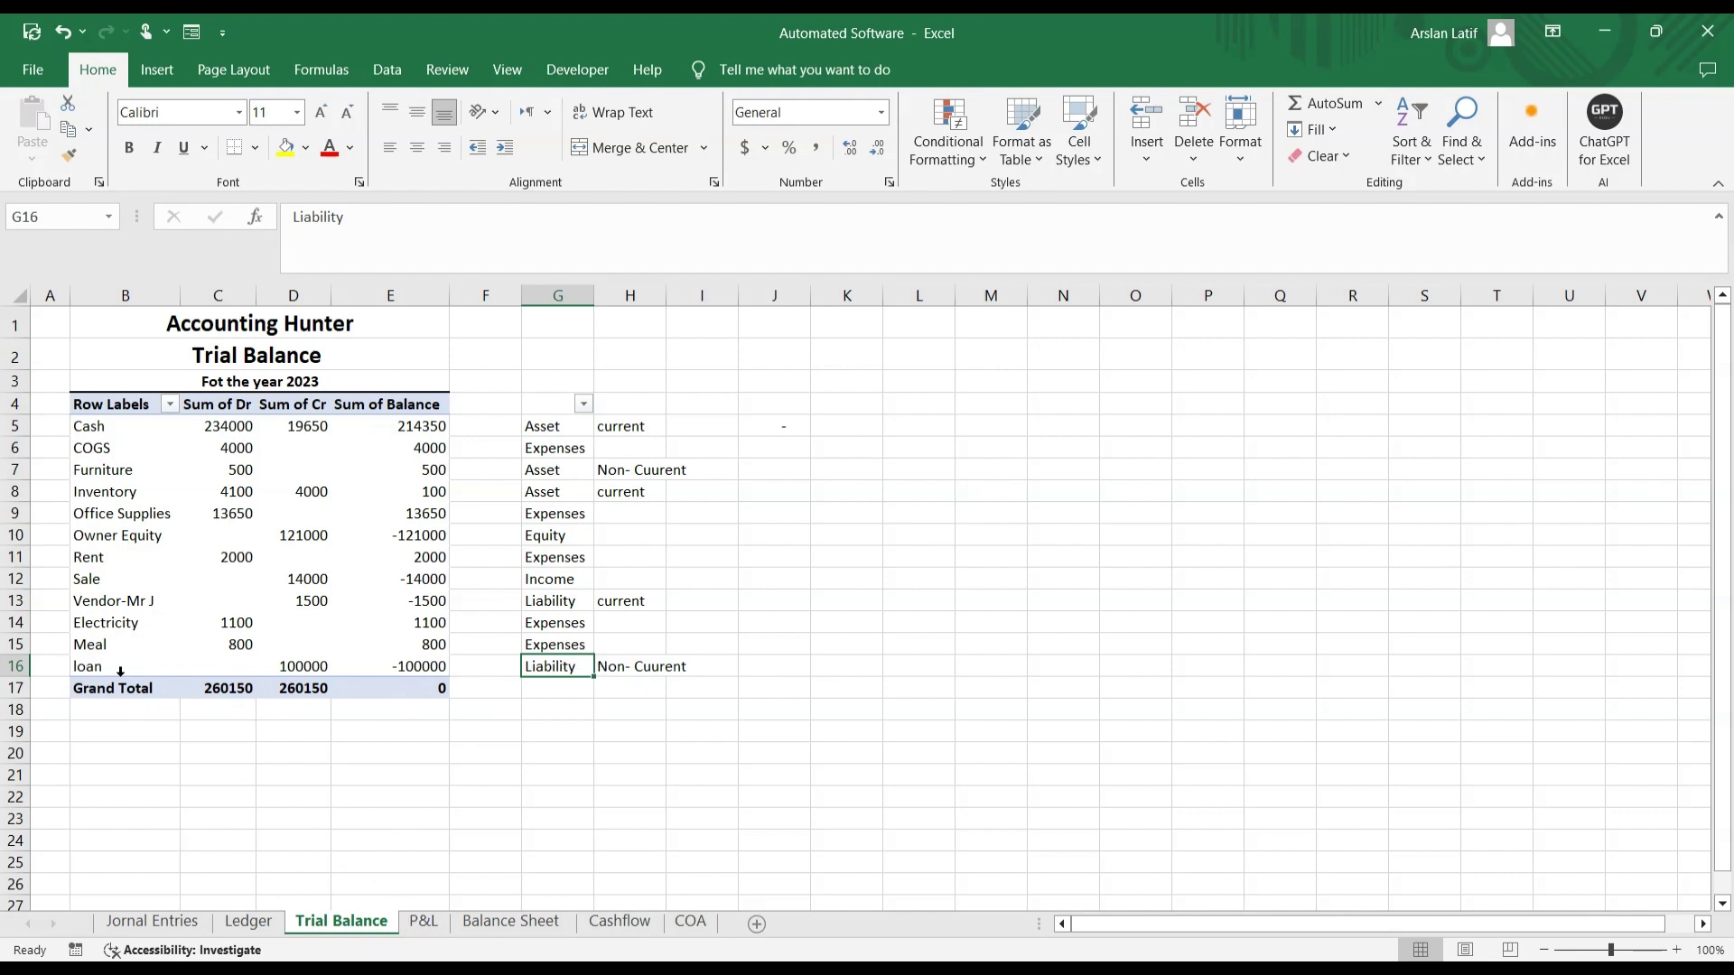
left_click(90, 668)
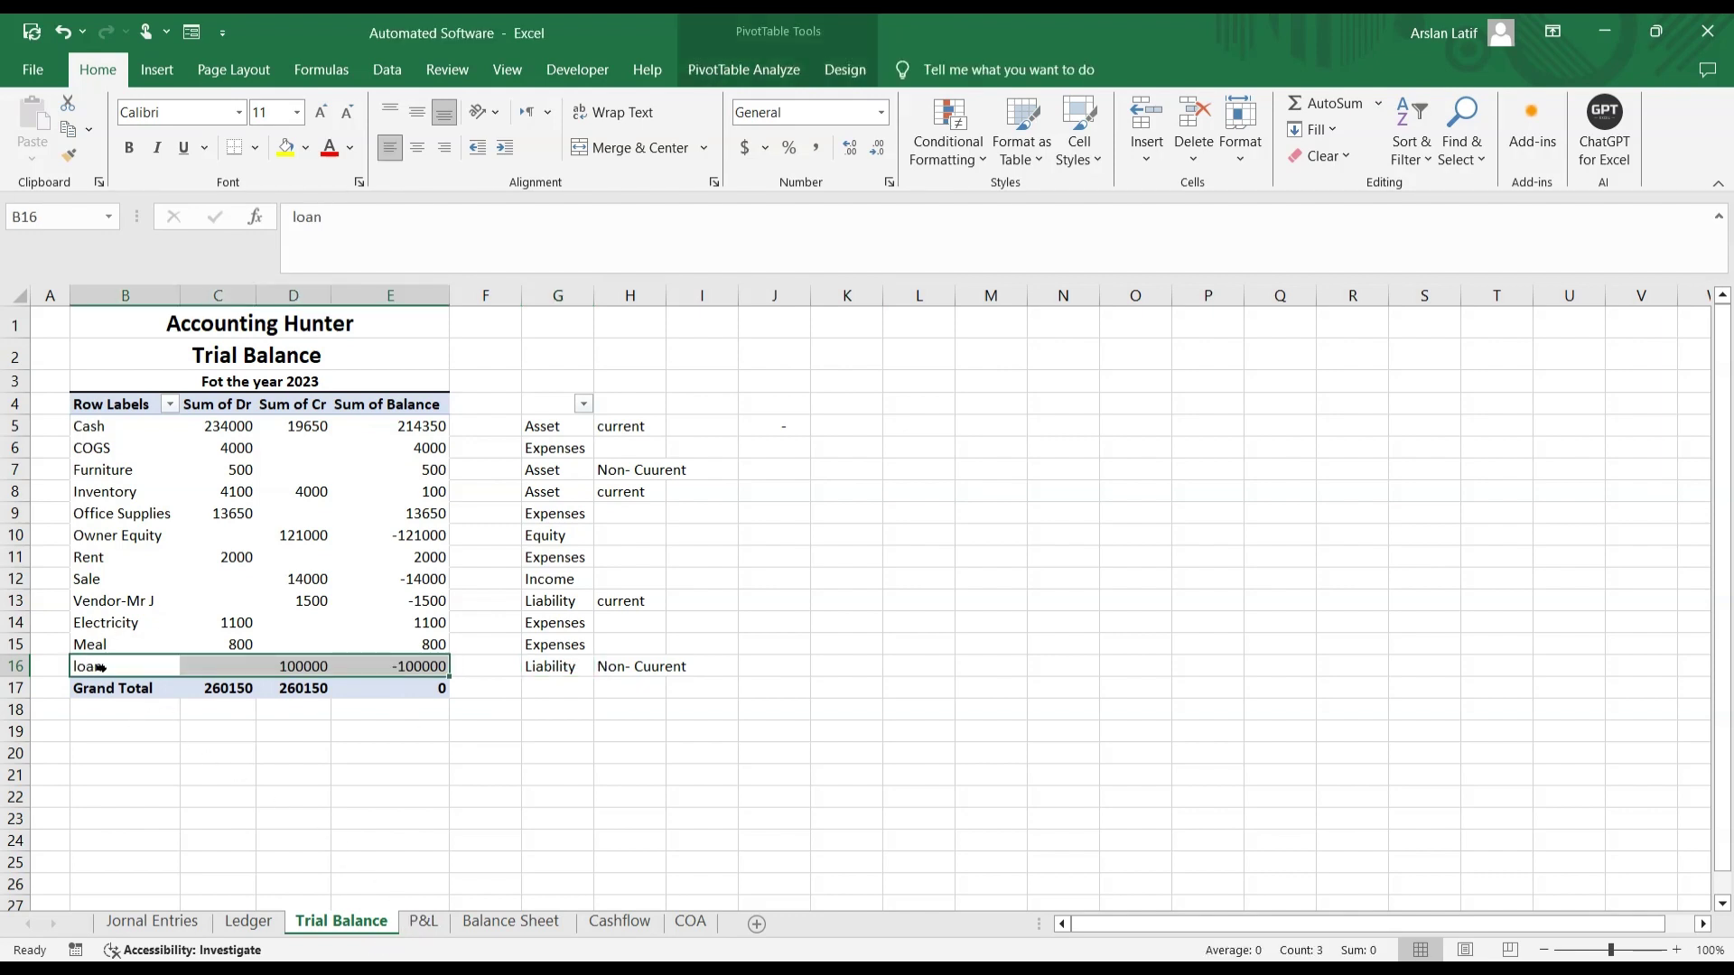
left_click(164, 626)
left_click(128, 669)
key("ctrl+c")
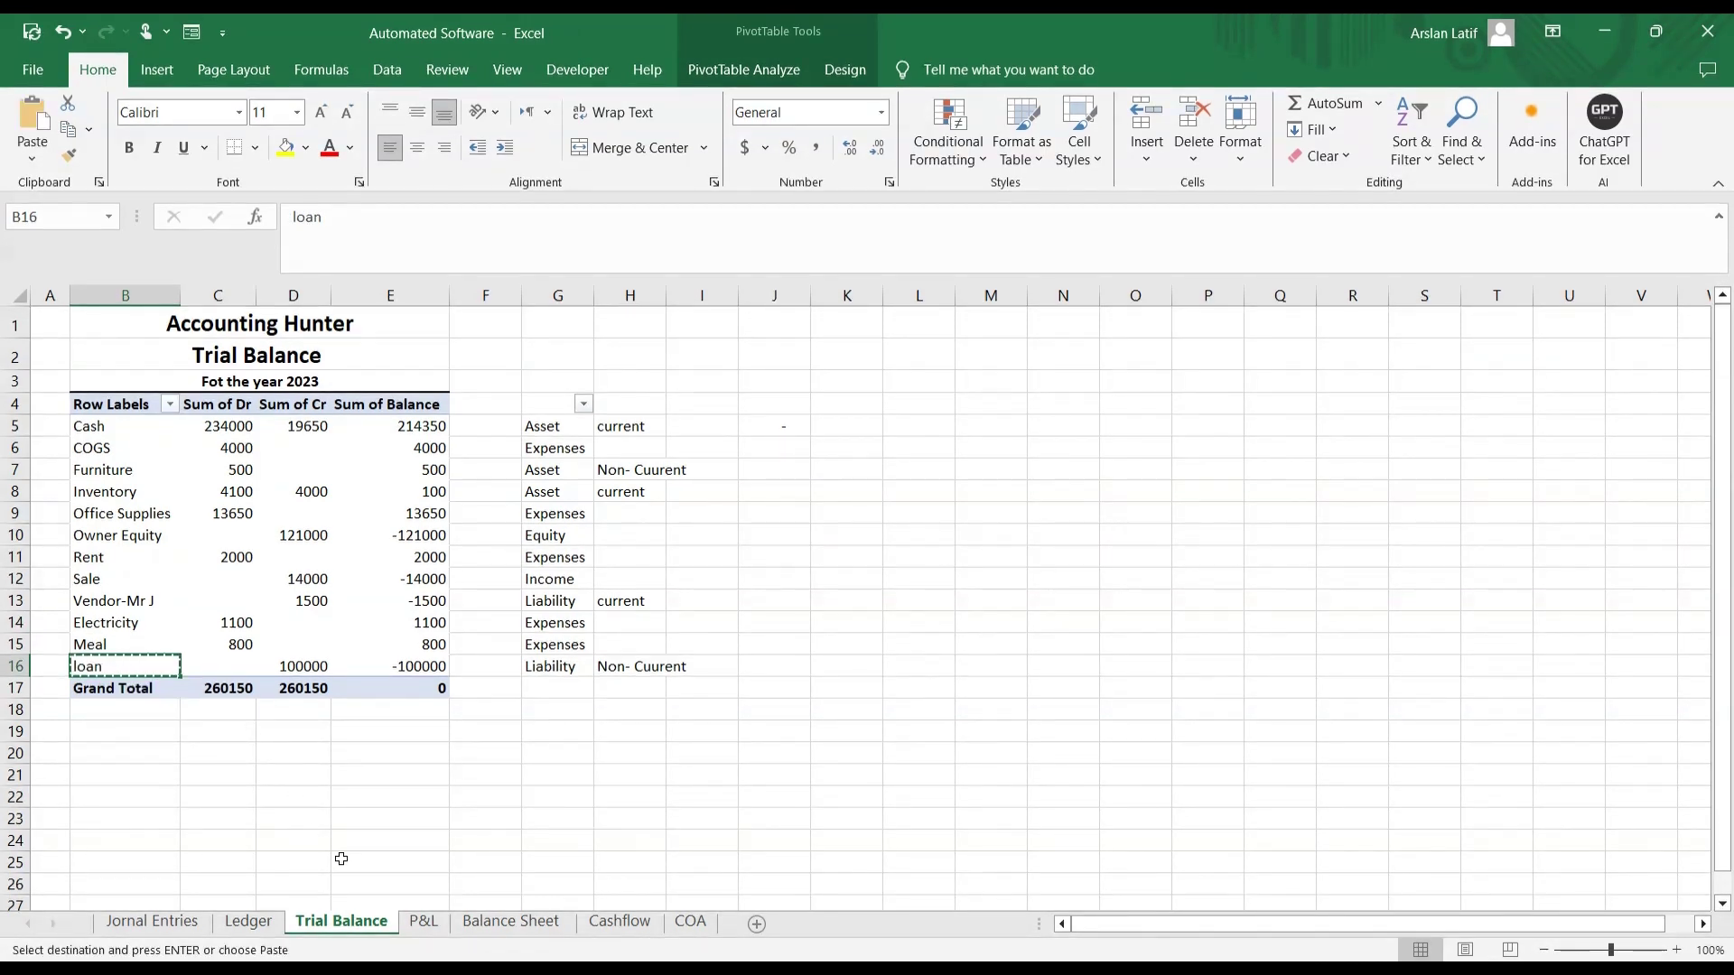
left_click(498, 921)
left_click(619, 921)
left_click(526, 921)
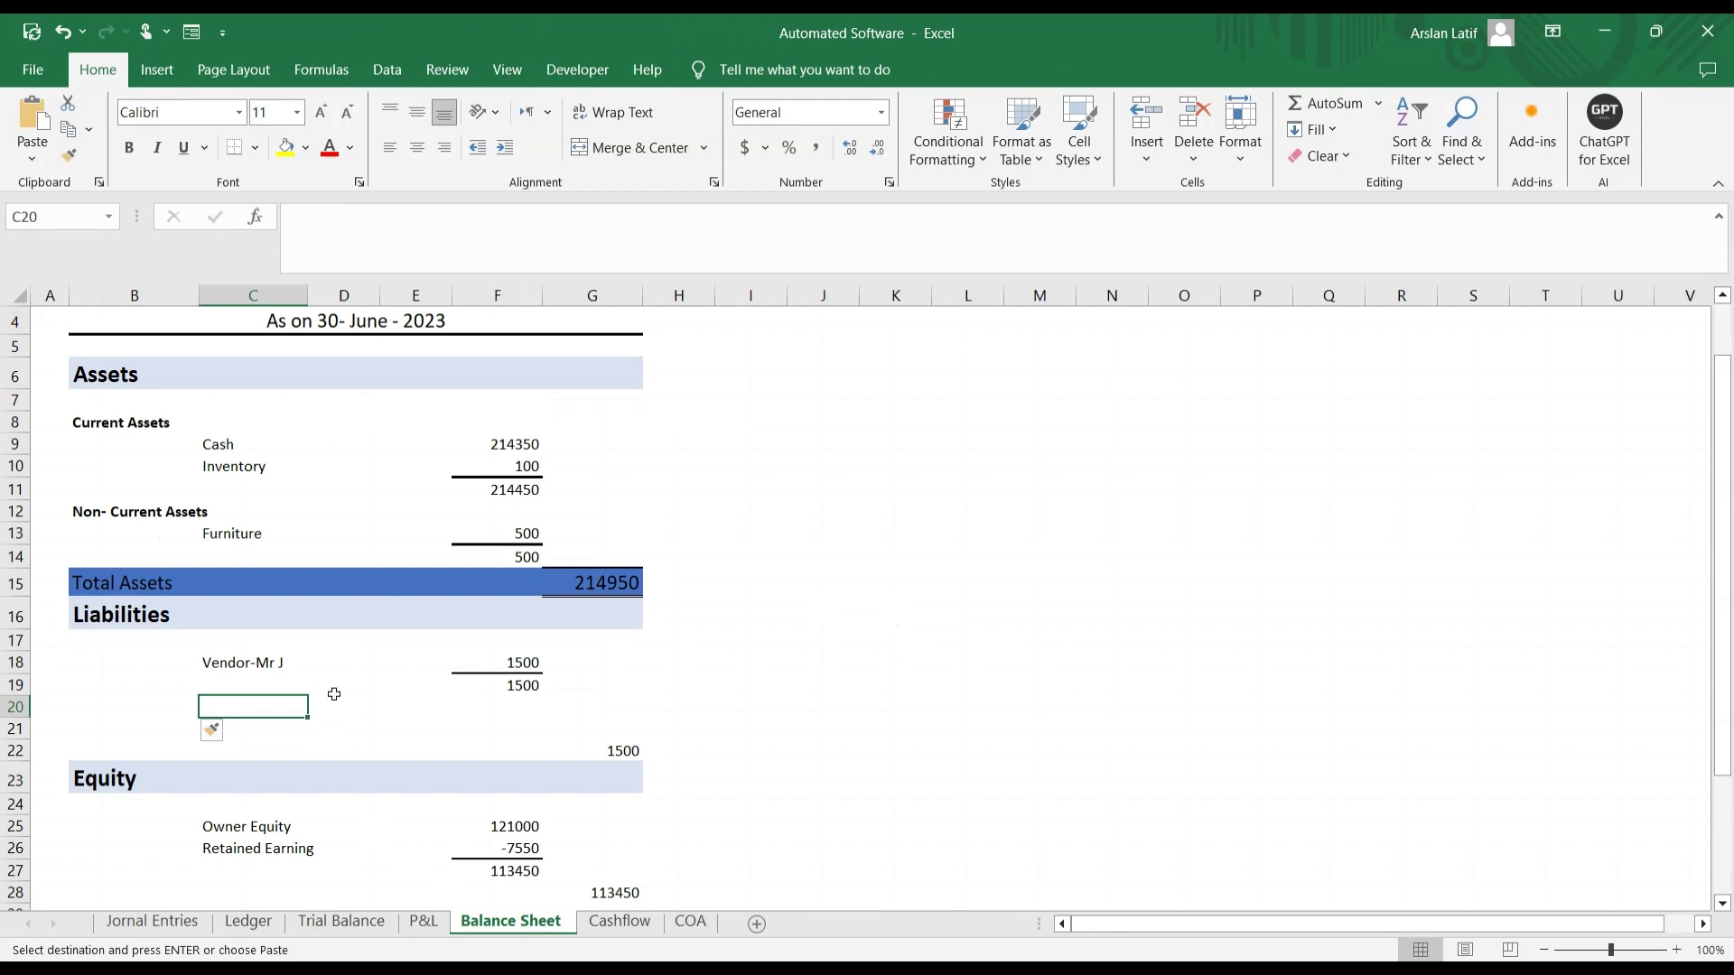
Step: Paste loan into C20 and copy F18's VLOOKUP formula to the loan amount cell
key("ctrl+v")
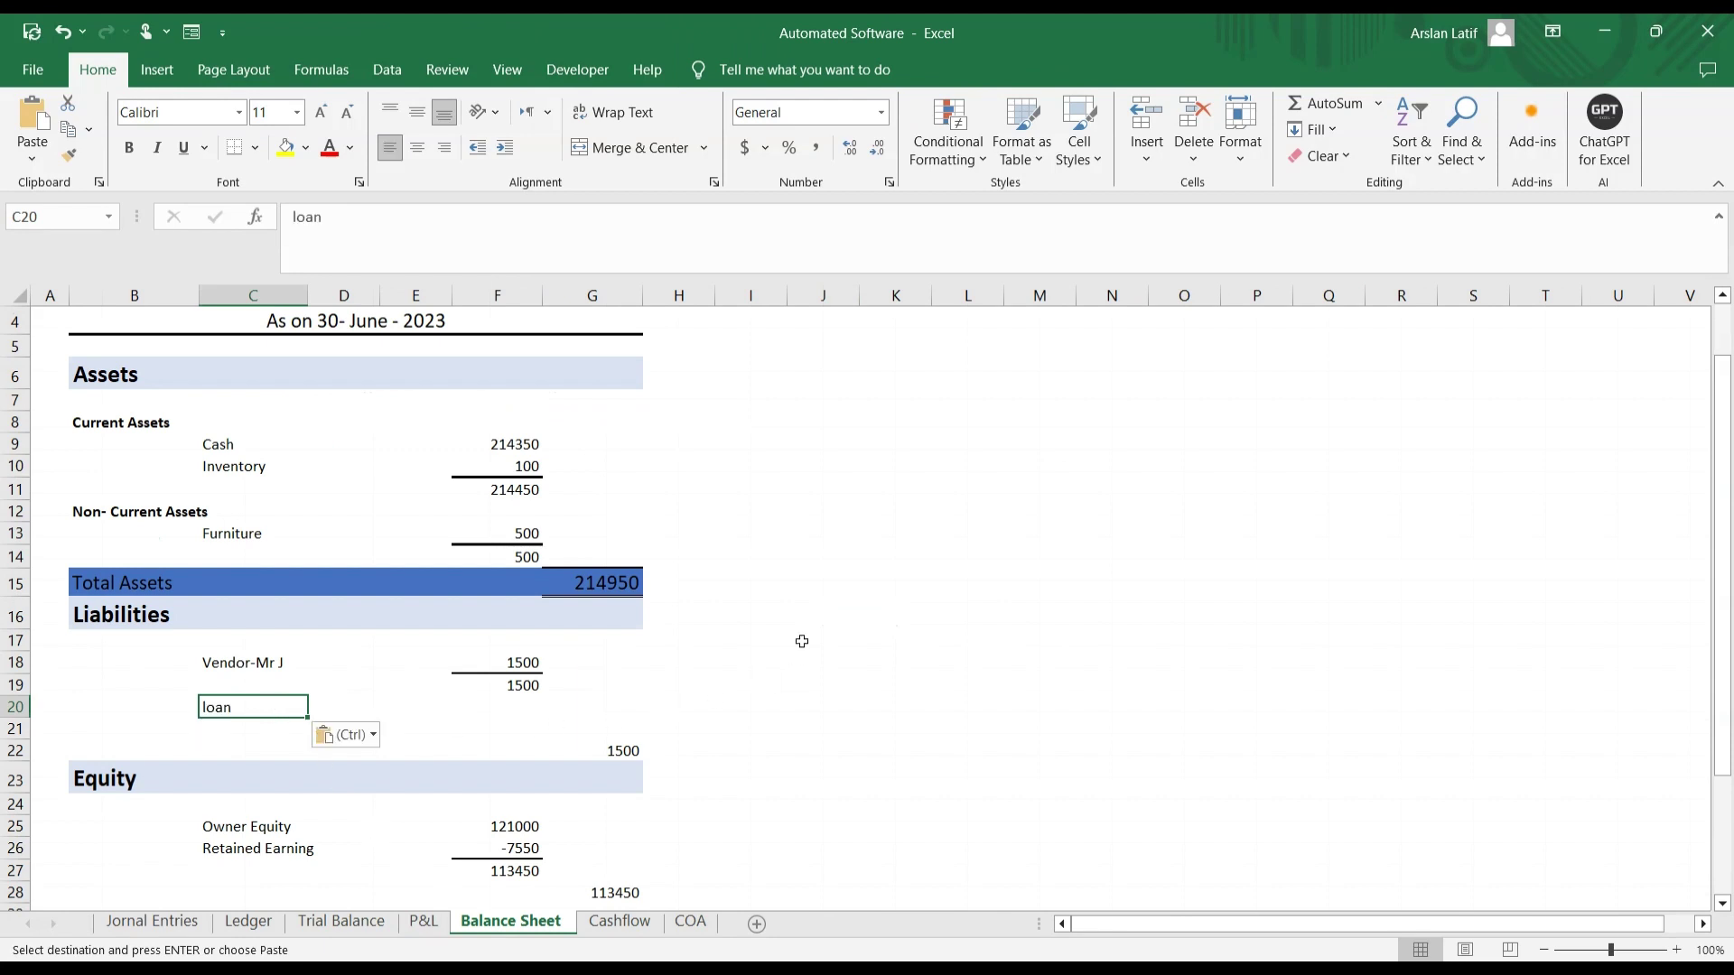
left_click(764, 707)
left_click(523, 669)
key("ctrl+c")
left_click(511, 706)
key("ctrl+v")
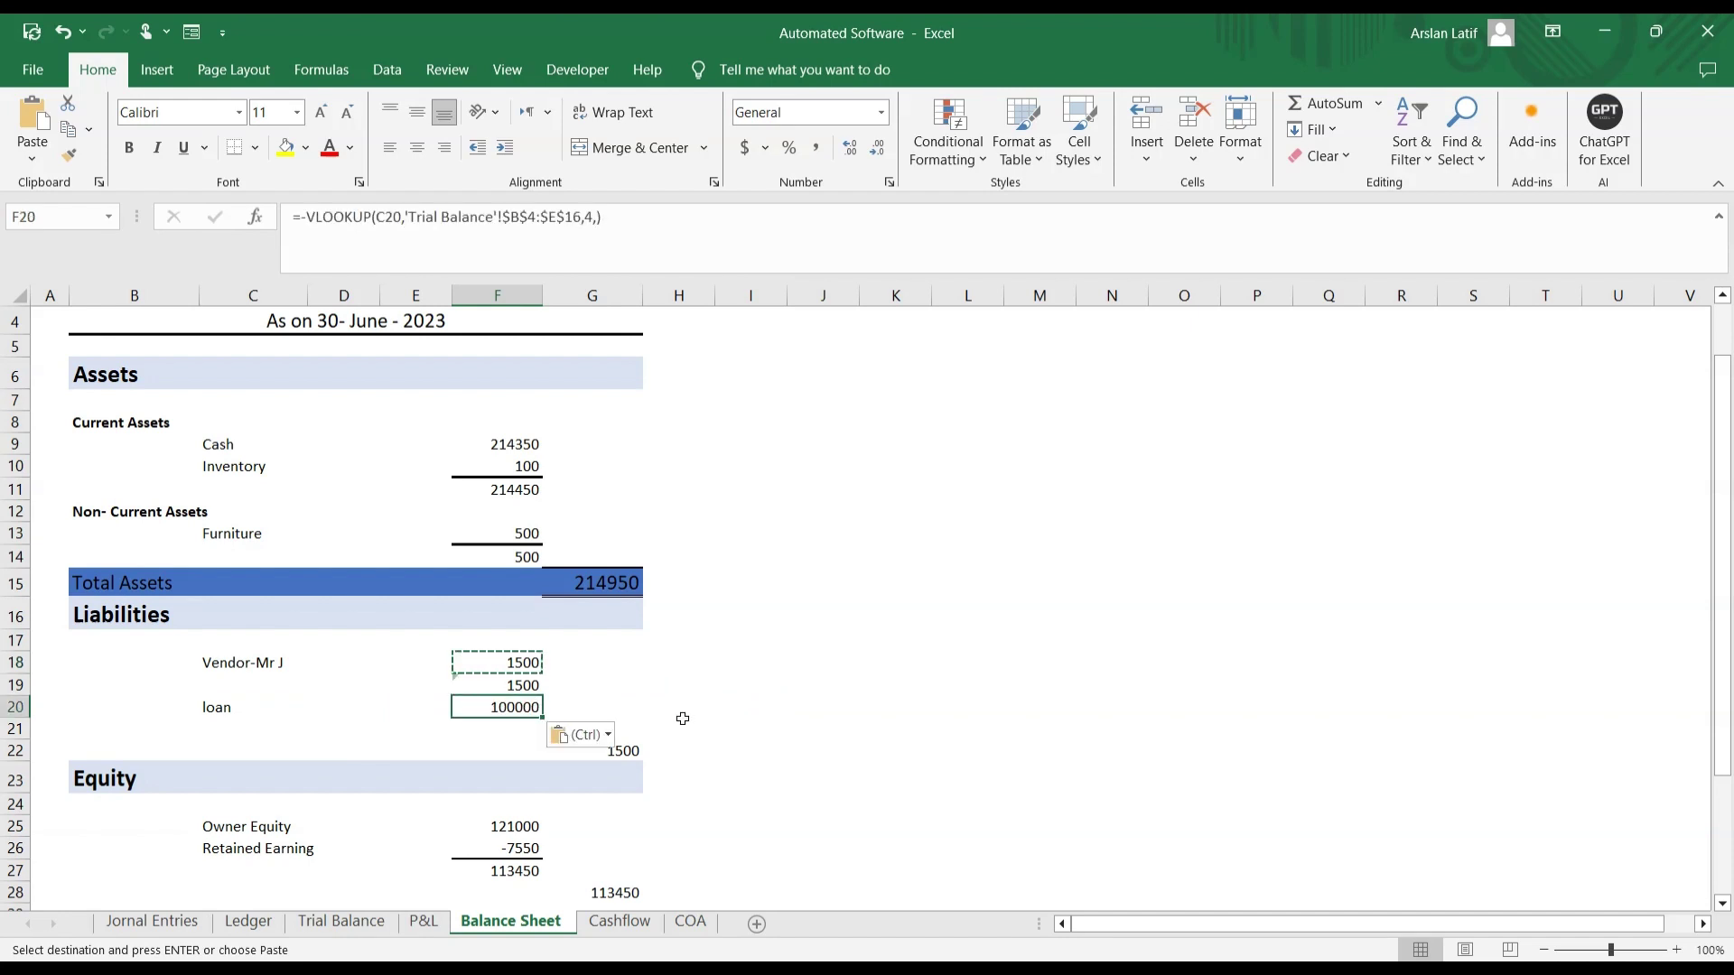
Step: Insert a row below the loan and try a thick line border on the loan amount
left_click(889, 728)
left_click(526, 714)
left_click_drag(526, 718, 487, 722)
left_click(822, 707)
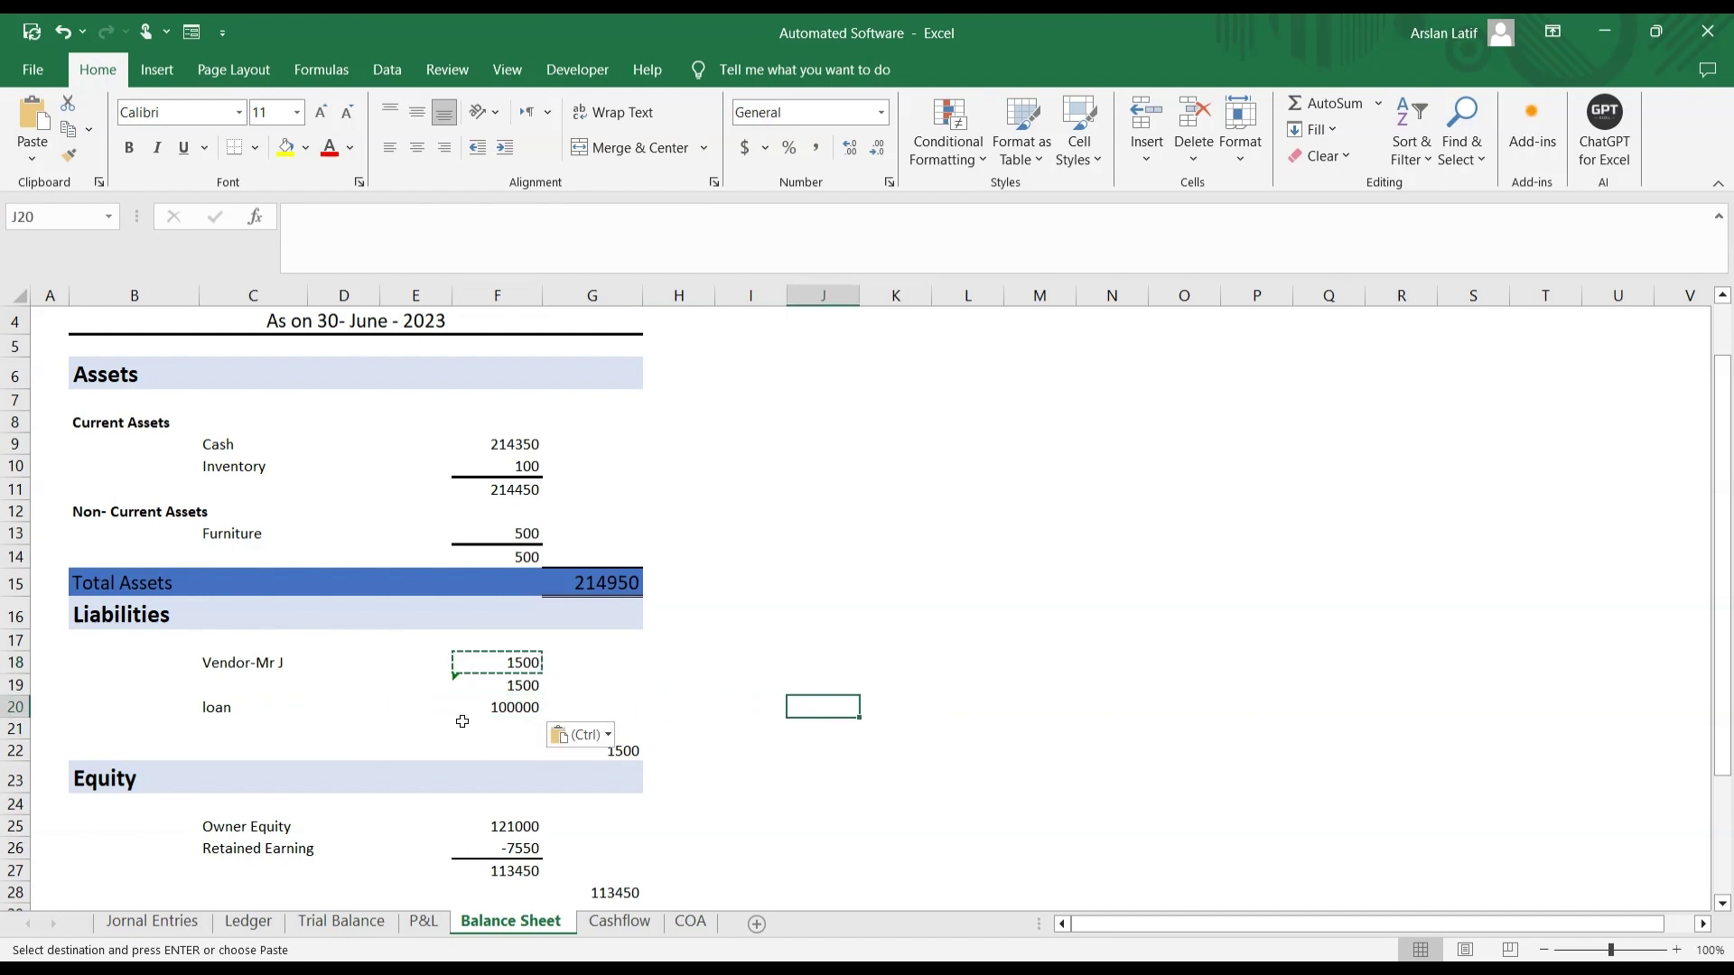
left_click(515, 707)
left_click(530, 686)
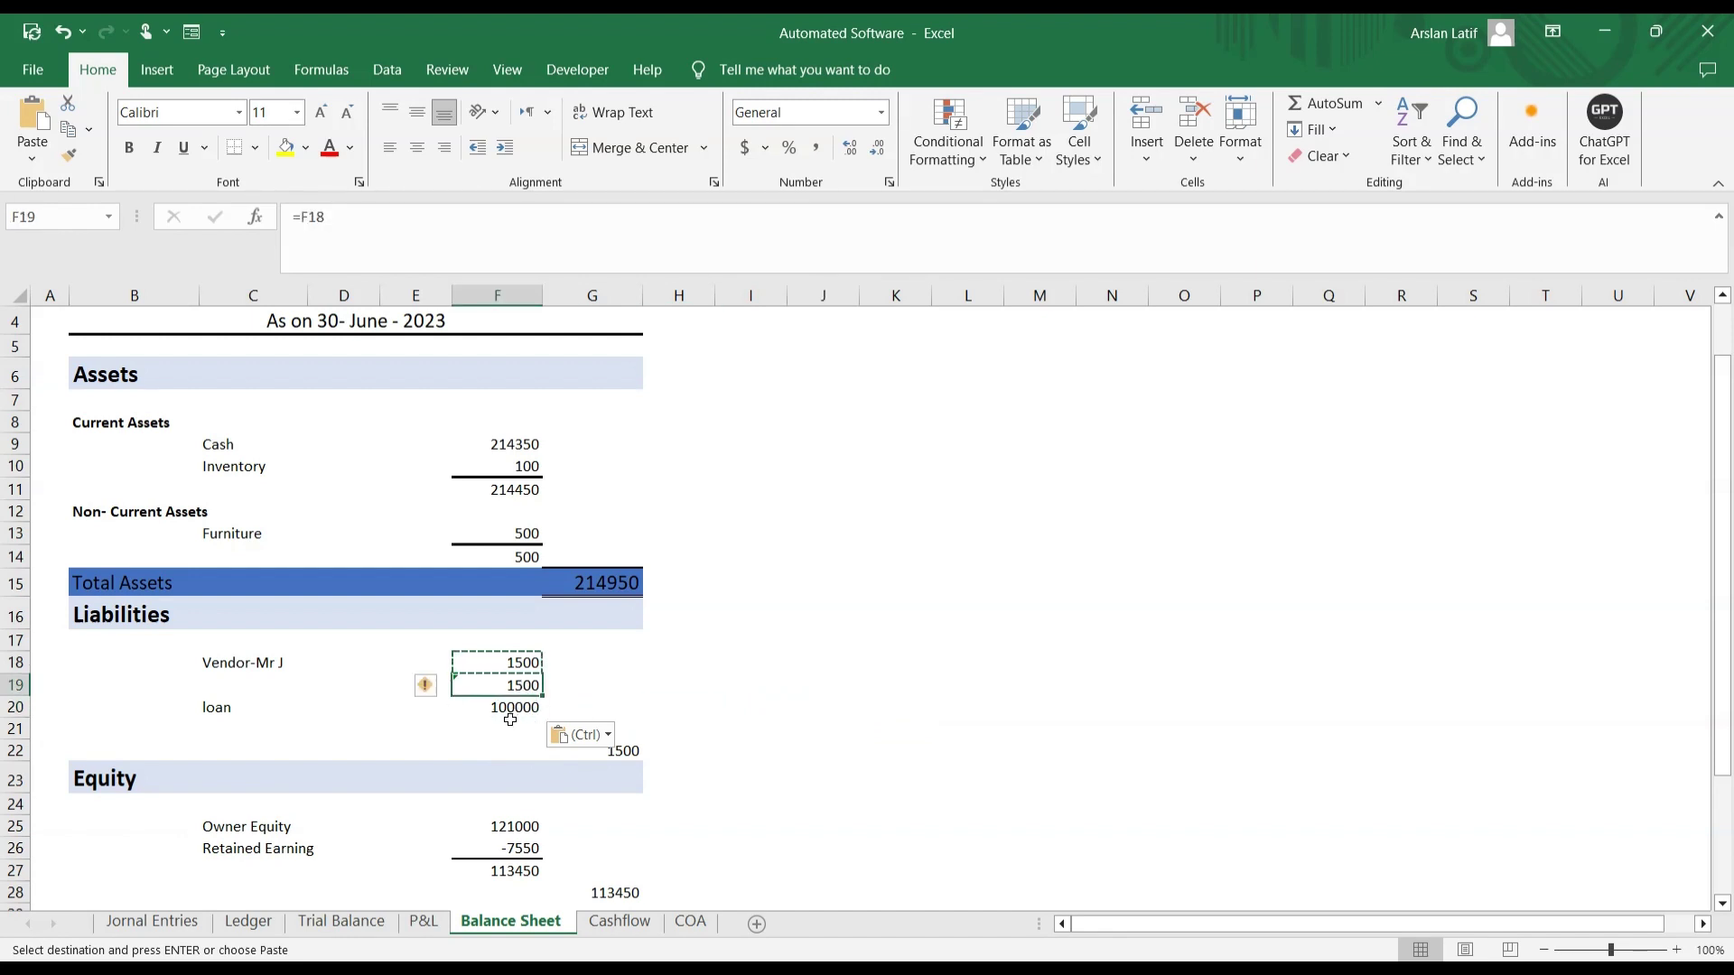
left_click(748, 670)
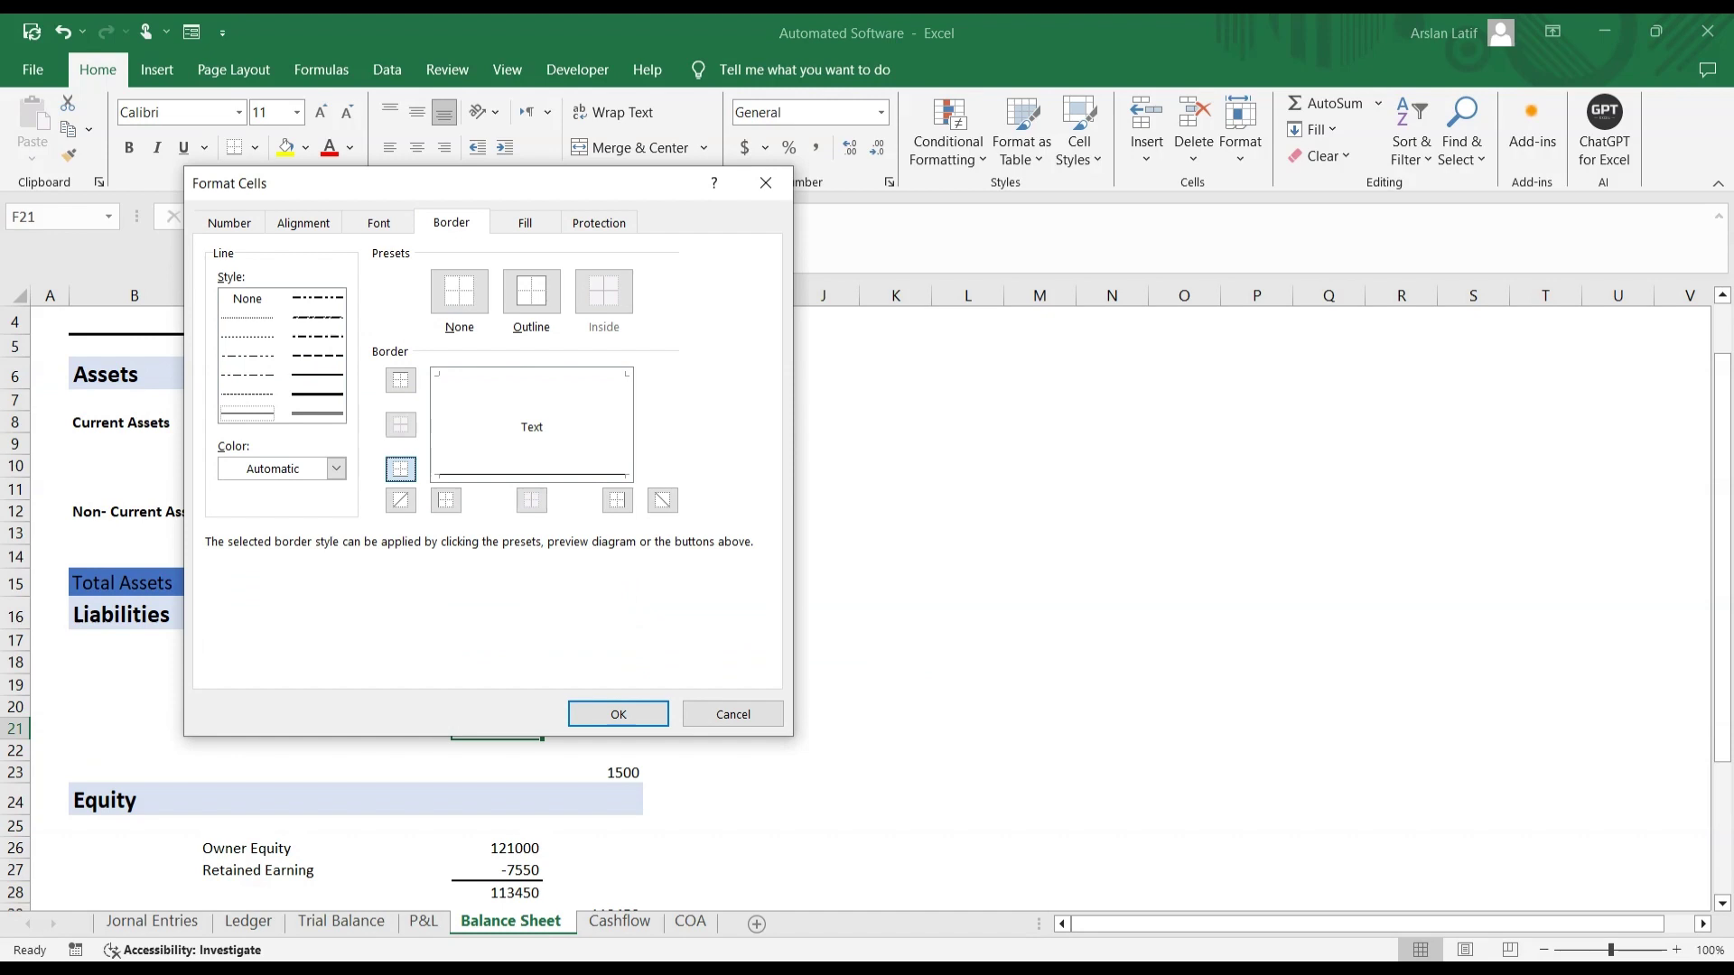
left_click(317, 395)
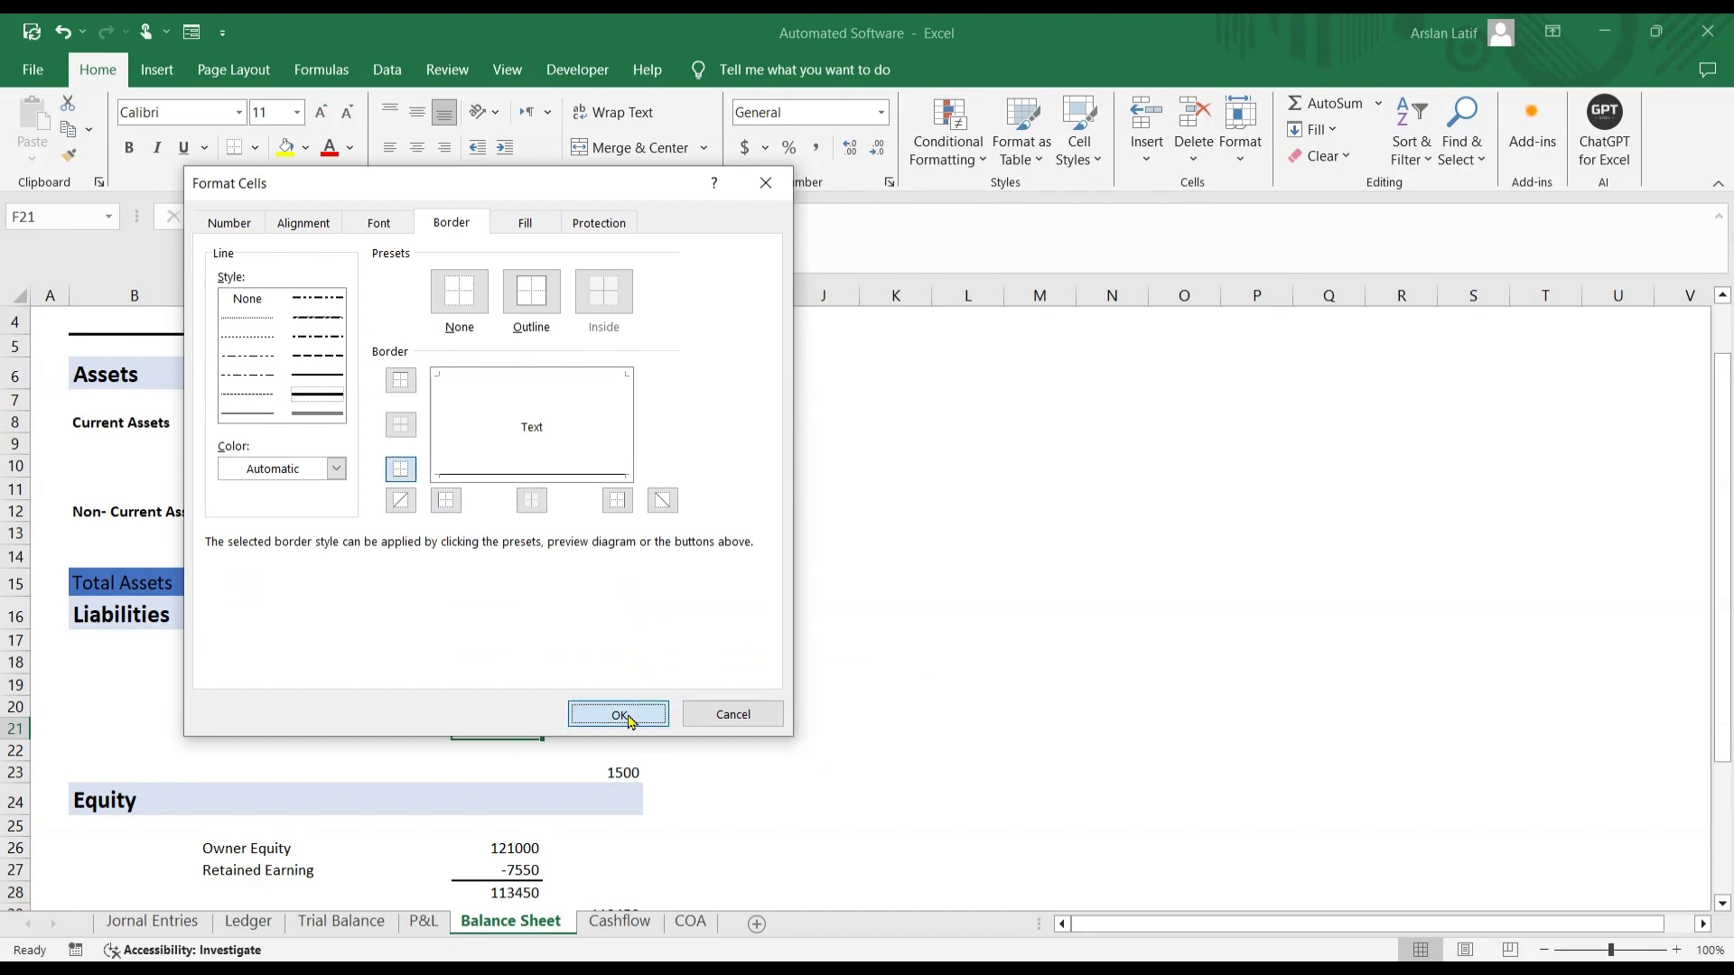
key("Return")
left_click(1016, 603)
Step: Apply a thick bottom border to the loan amount in F21 via Format Cells
left_click(514, 729)
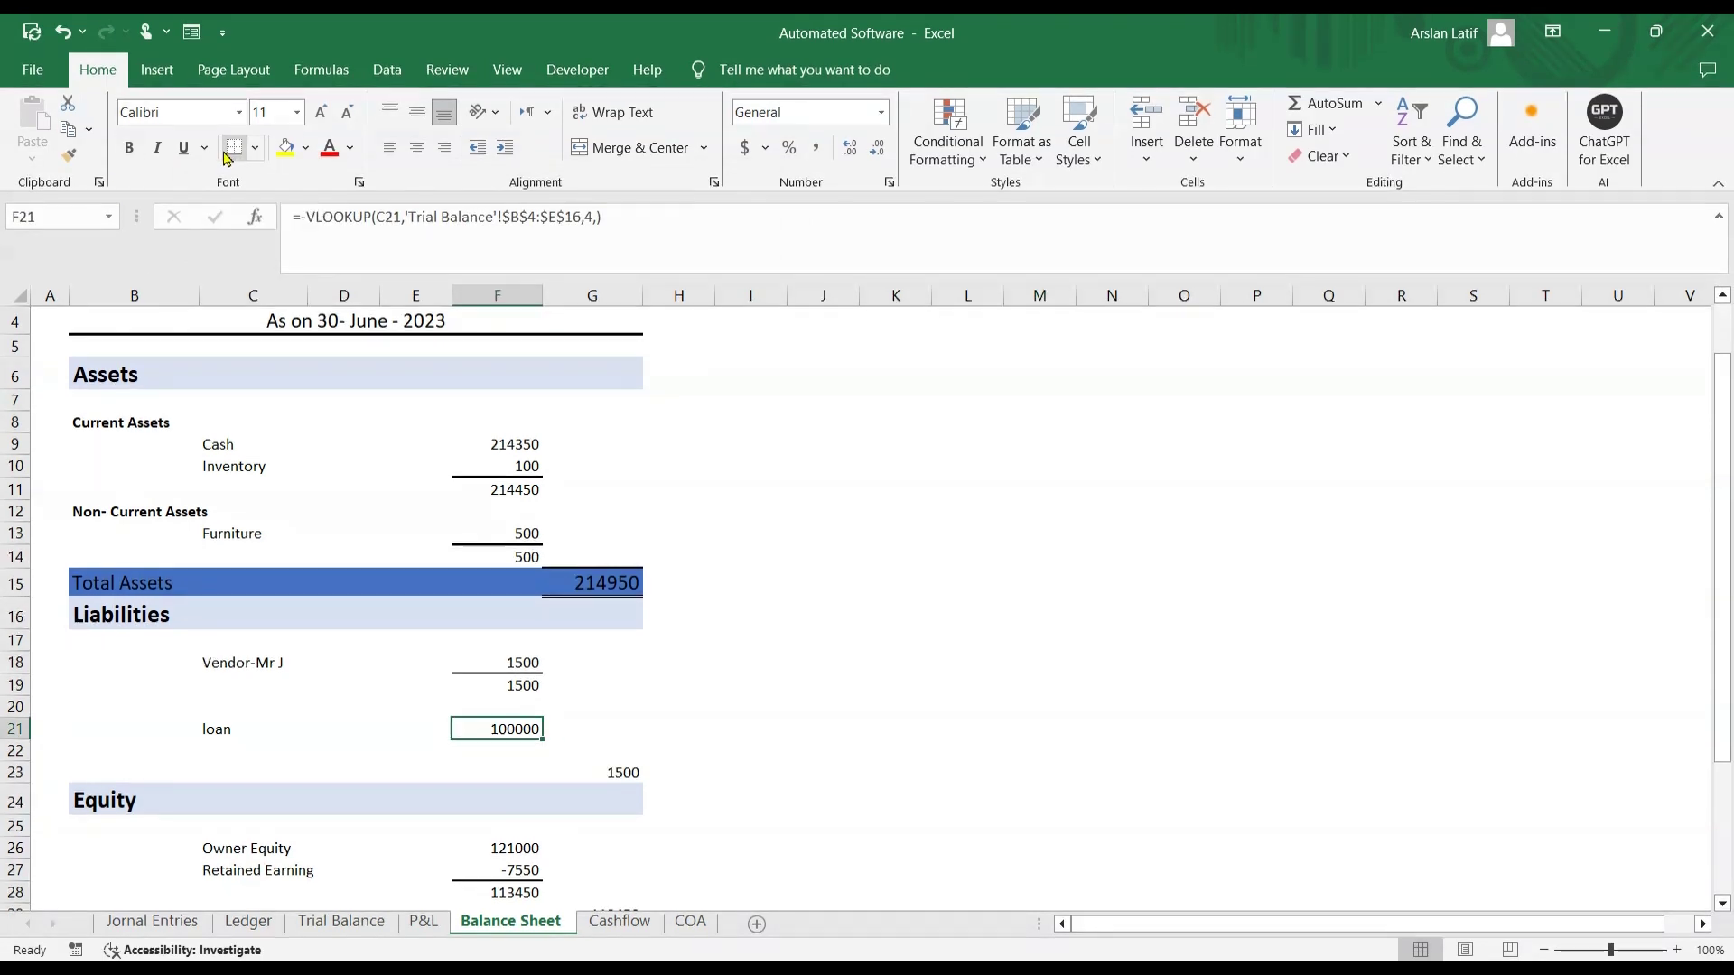
key("ctrl+1")
left_click(317, 394)
left_click(400, 469)
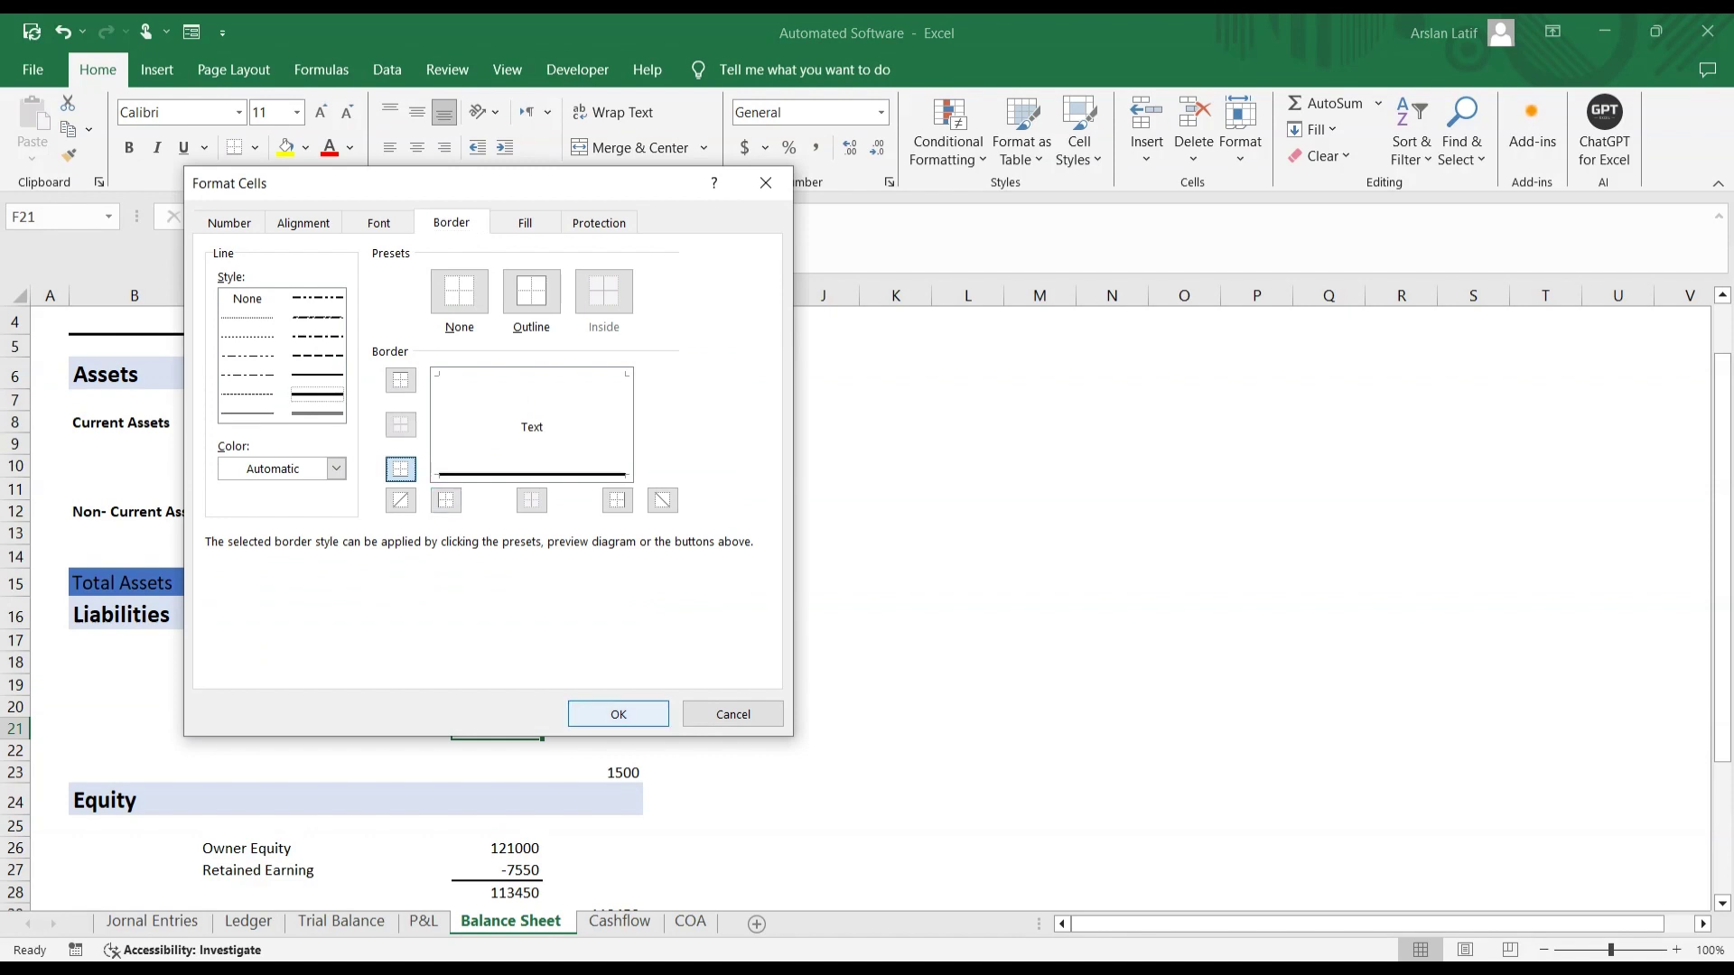
left_click(619, 714)
left_click(856, 679)
scroll(871, 657, "down", 1)
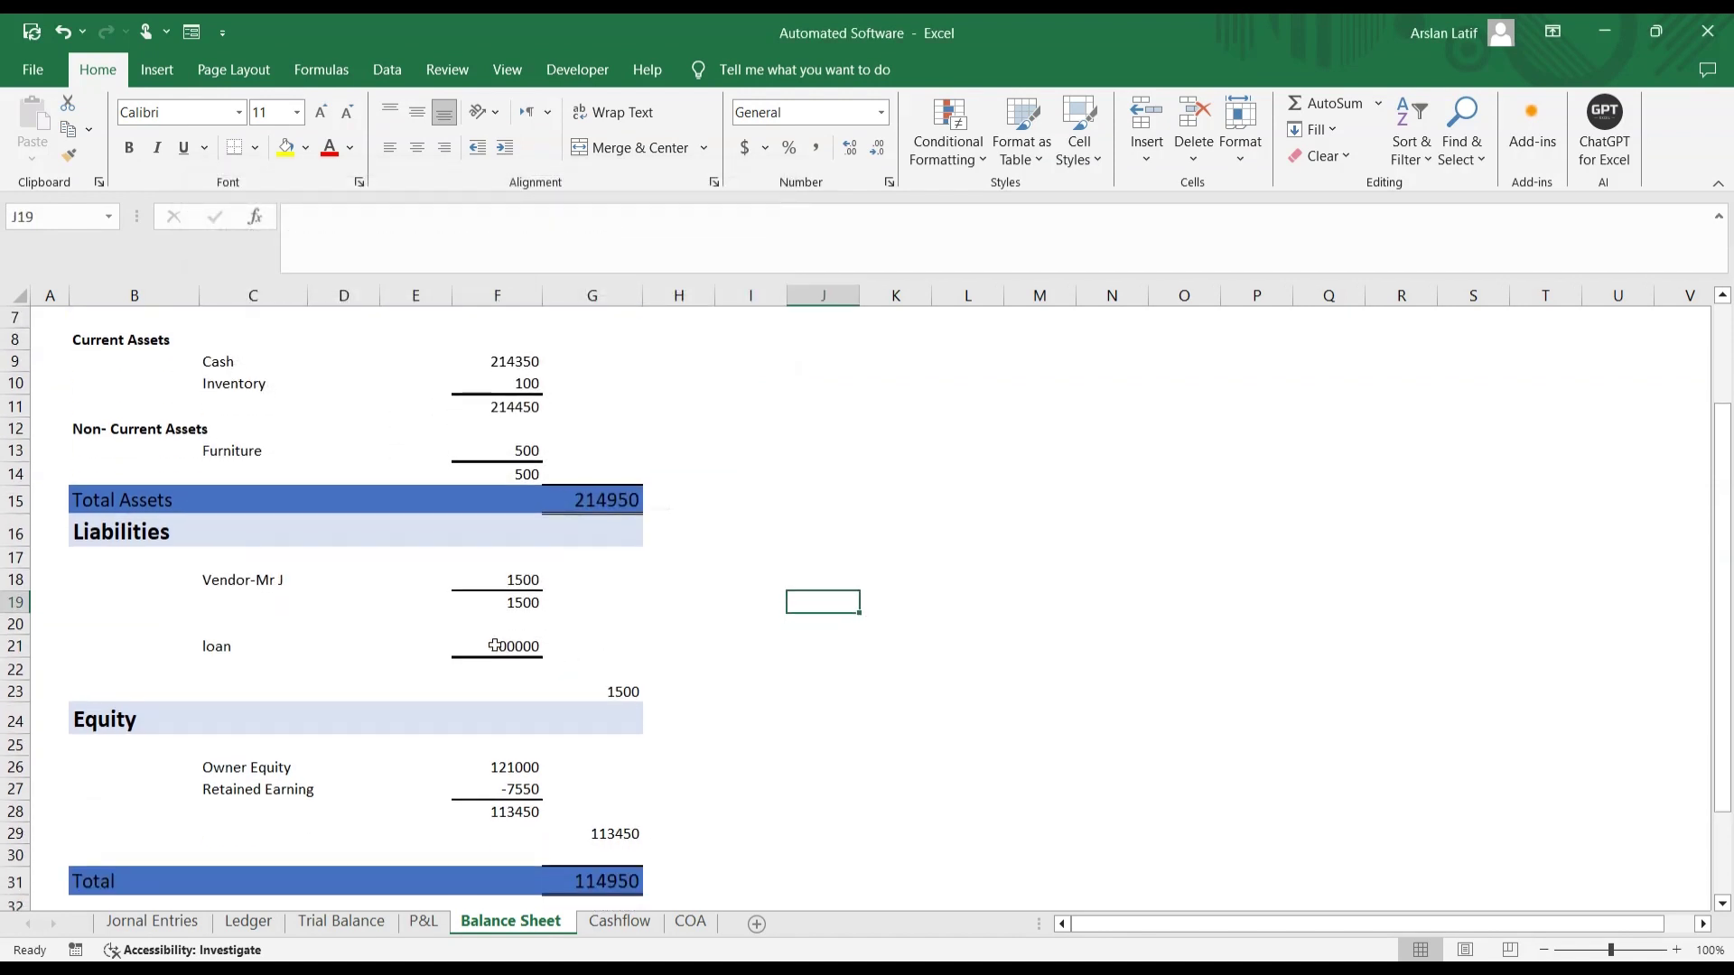
Step: Enter =F21 in F22 as the loan subtotal of 100000
left_click(512, 671)
type("=")
key("Up")
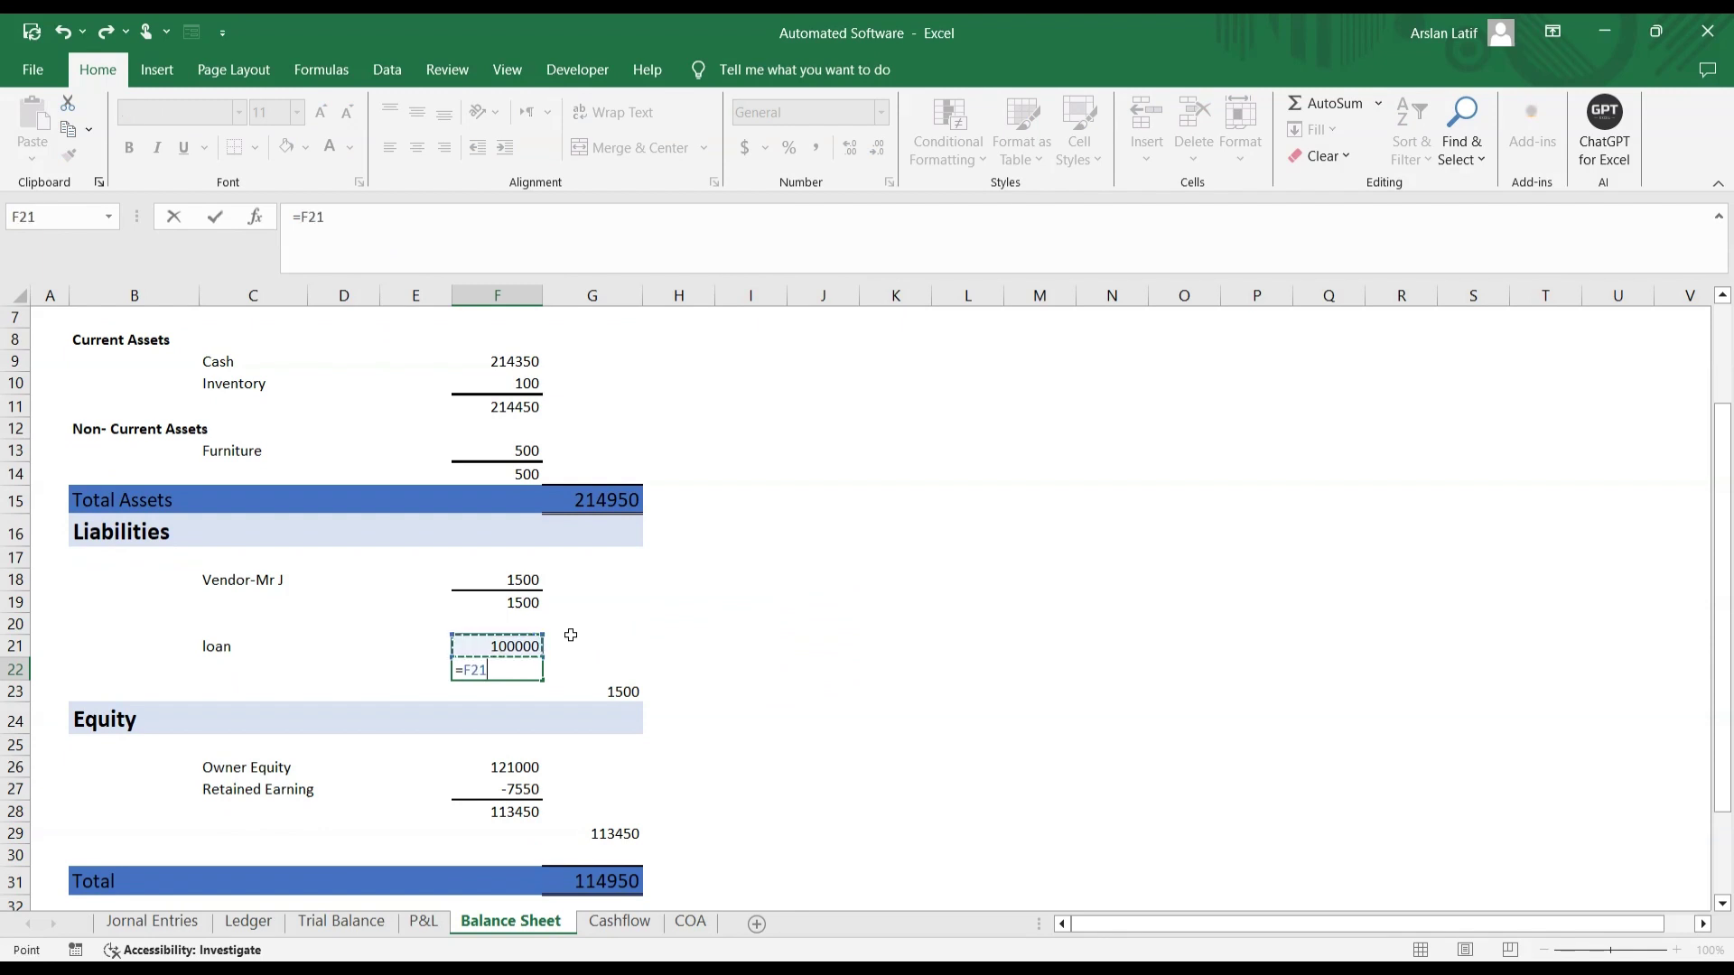
key("Return")
key("Right")
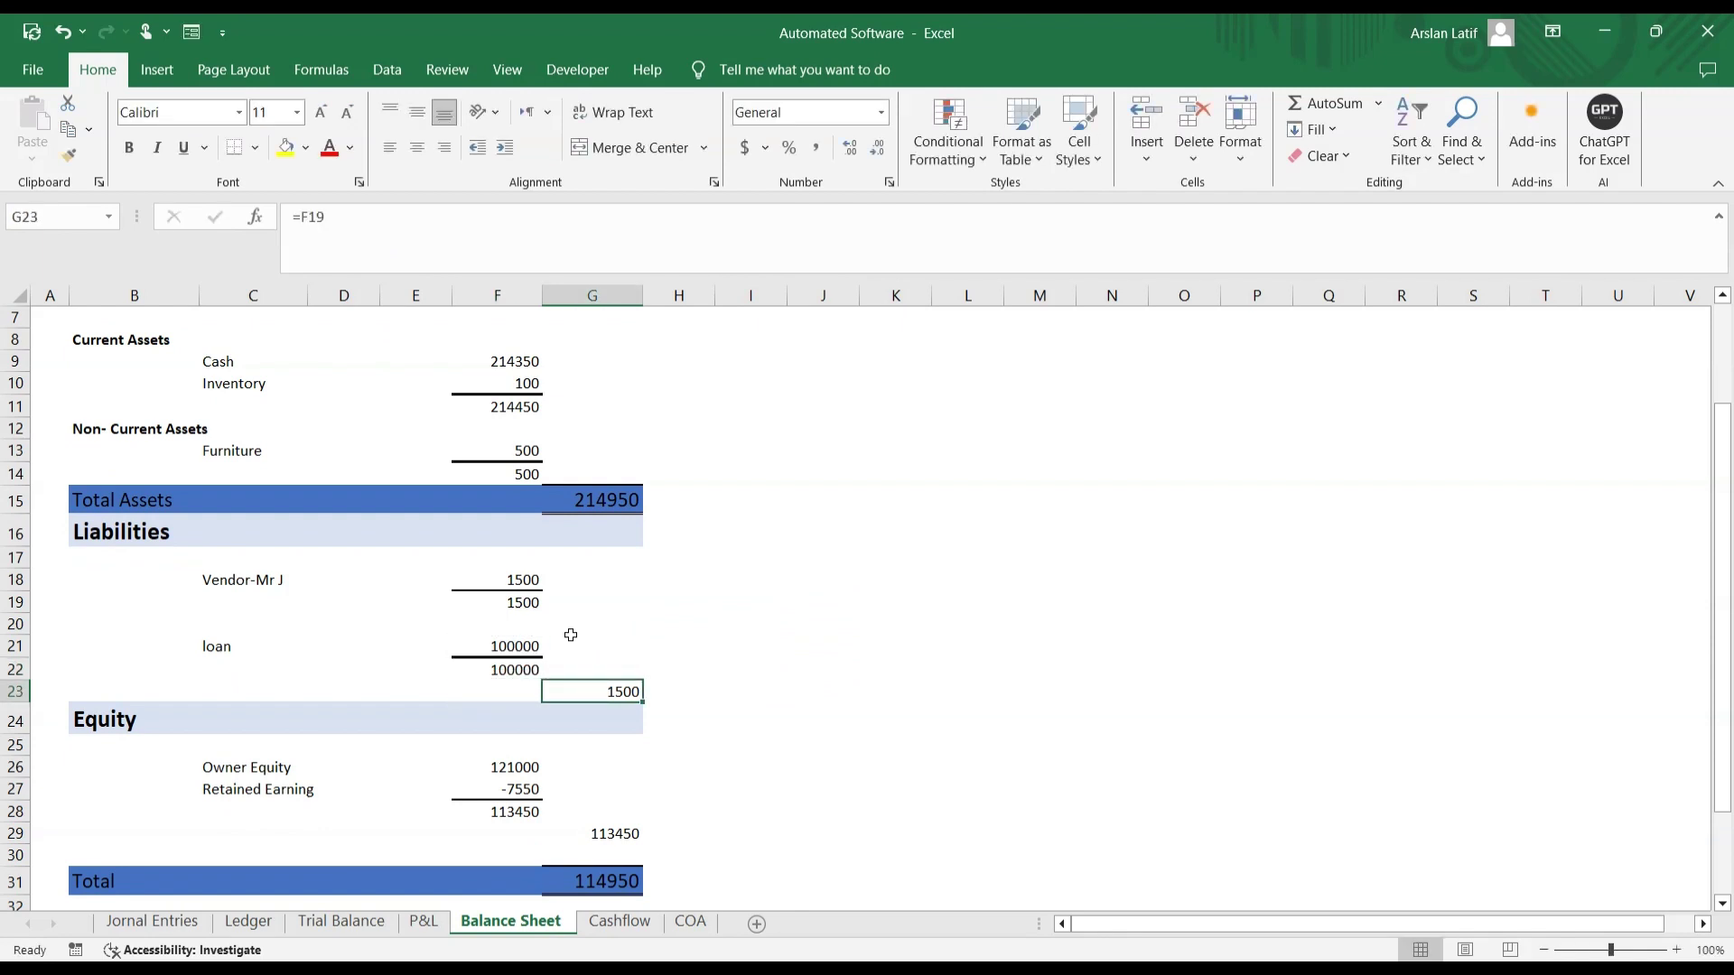
Step: Type the 'Current Liabilities' heading in B17
left_click(101, 572)
left_click(109, 554)
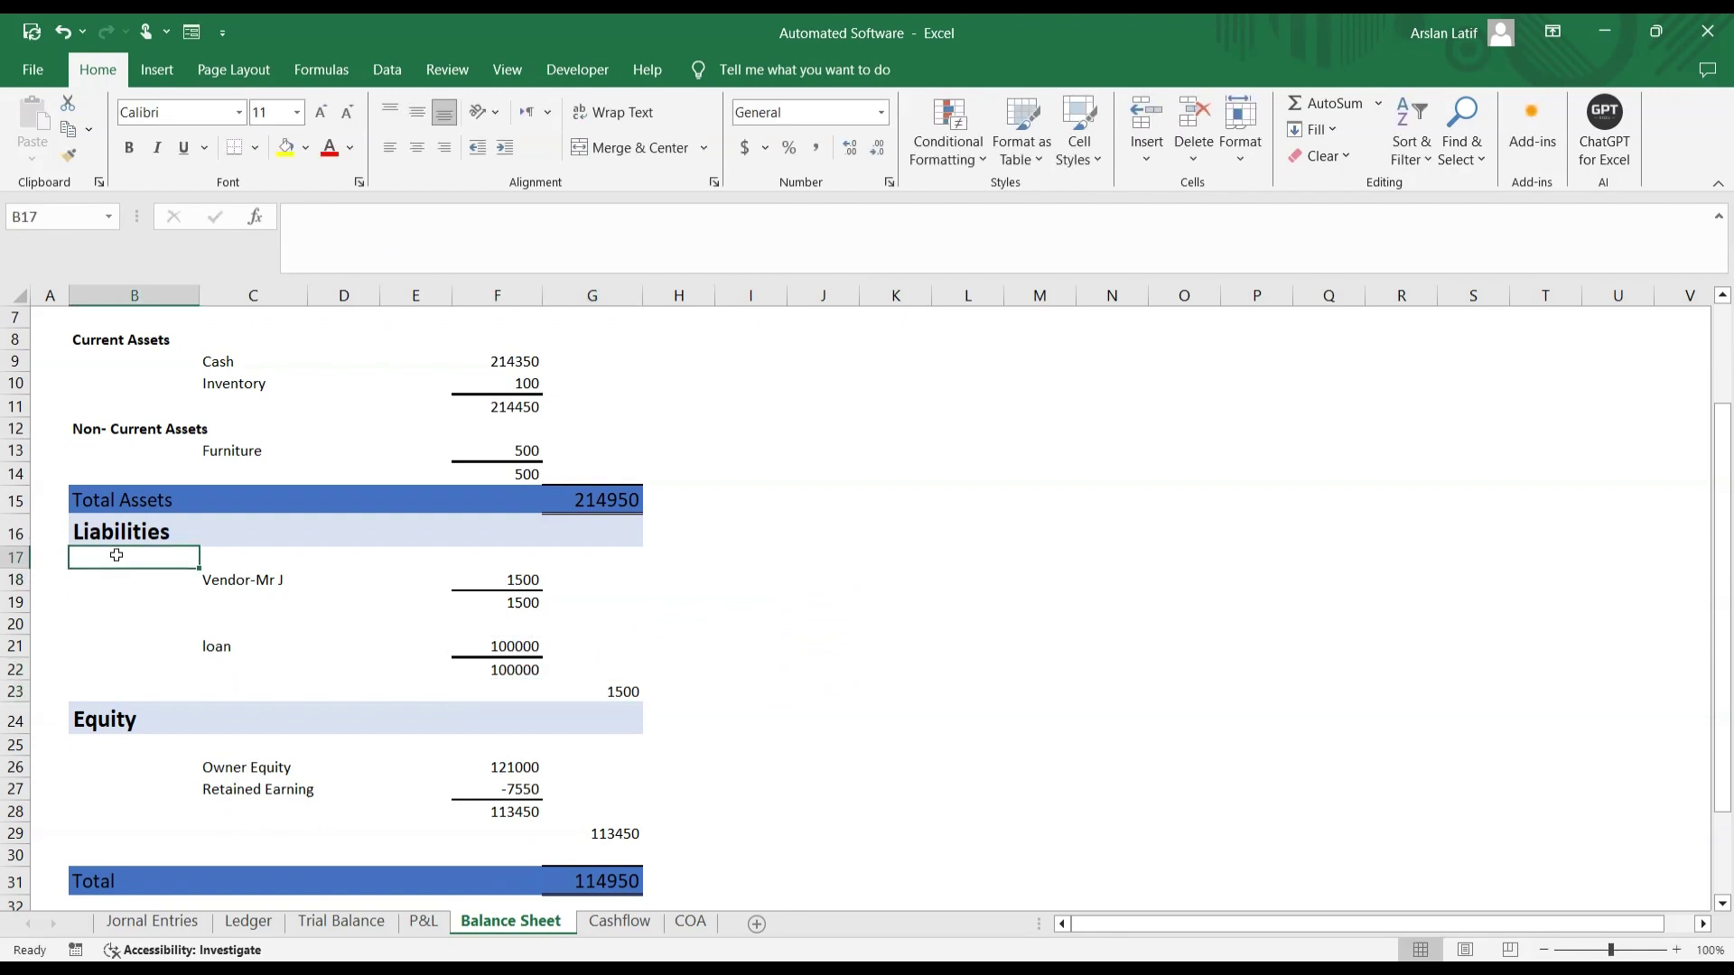
scroll(109, 555, "up", 1)
left_click(107, 427)
left_click(118, 640)
type("Current Lia")
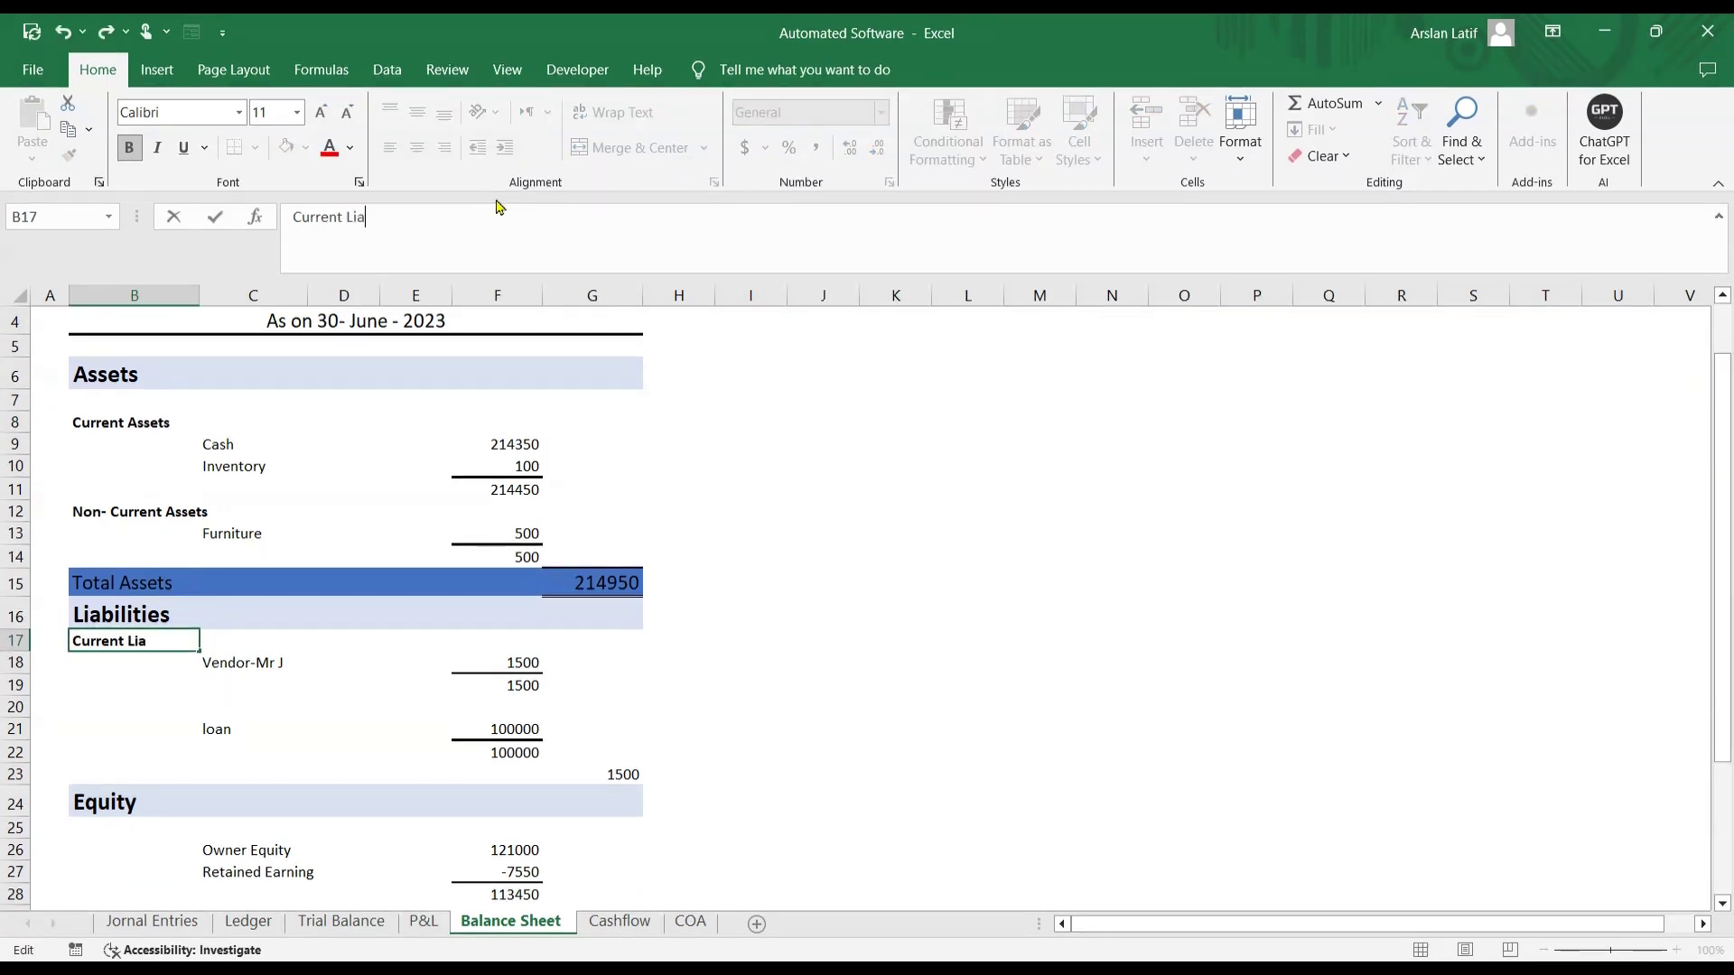
key("Return")
Step: Copy the Current Liabilities heading to the empty row above loan
key("Up")
key("ctrl+c")
key("Down")
key("Down")
key("Down")
key("Down")
key("Up")
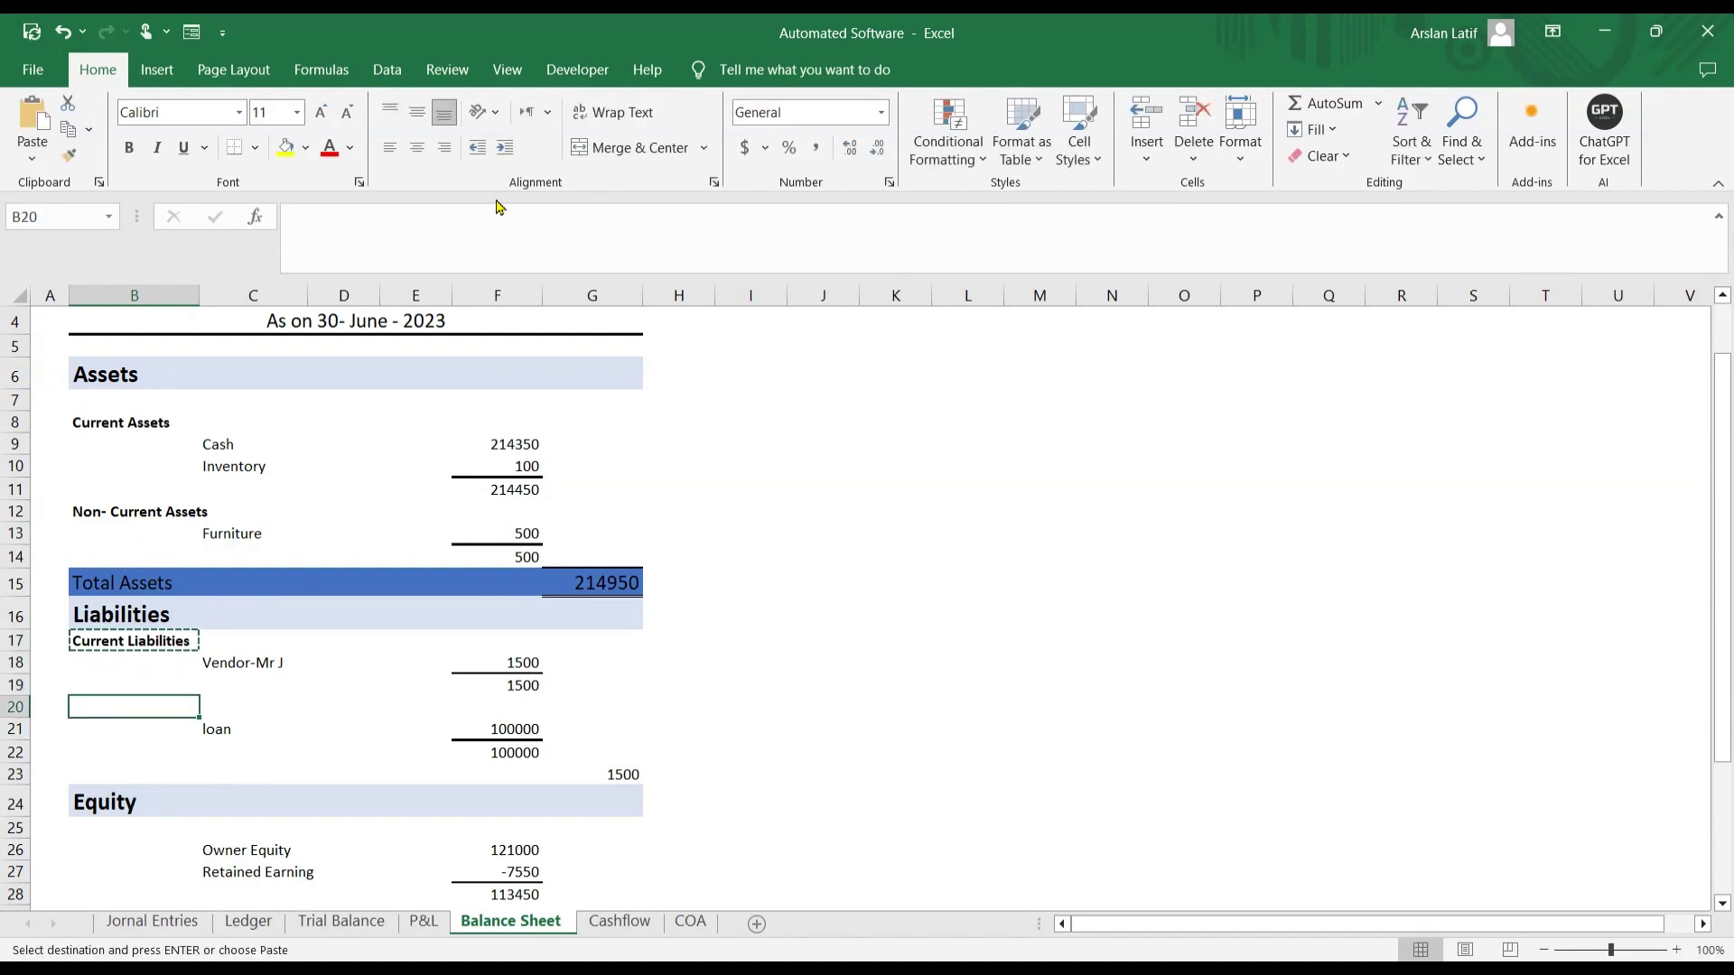
key("ctrl+v")
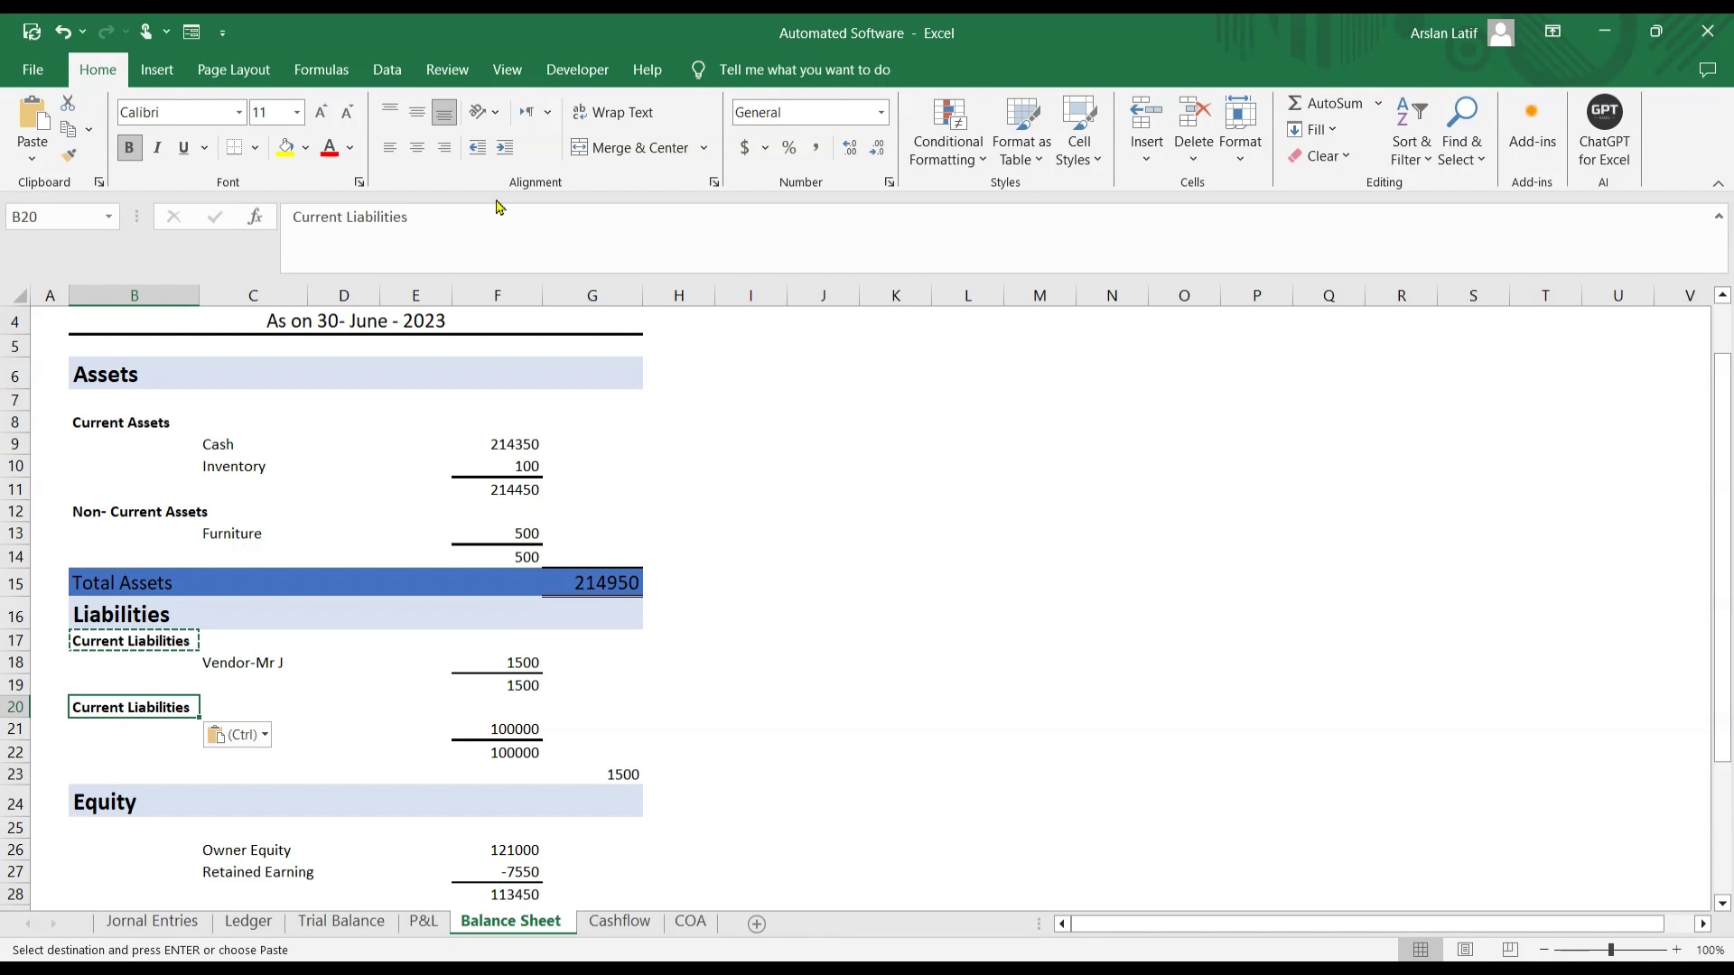
Step: Edit the pasted heading to read 'Non- current Liabilities'
left_click(340, 220)
double_click(332, 223)
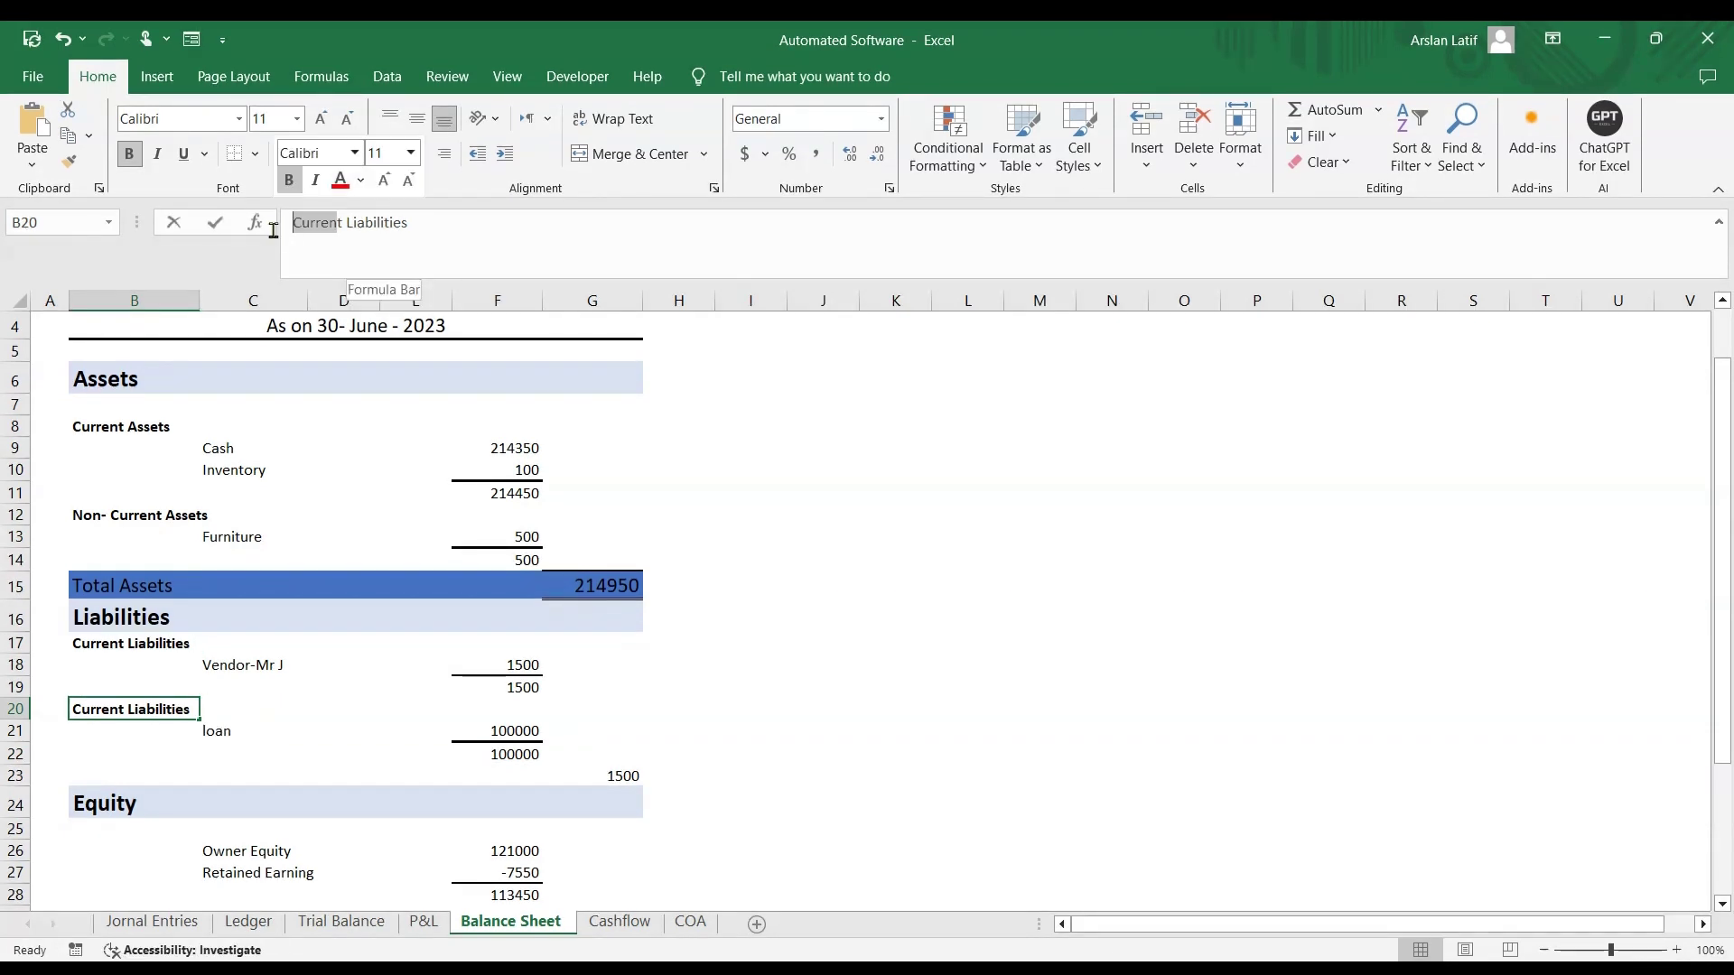
key("BackSpace")
key("BackSpace")
type("NON")
key("BackSpace")
key("BackSpace")
type("on- c")
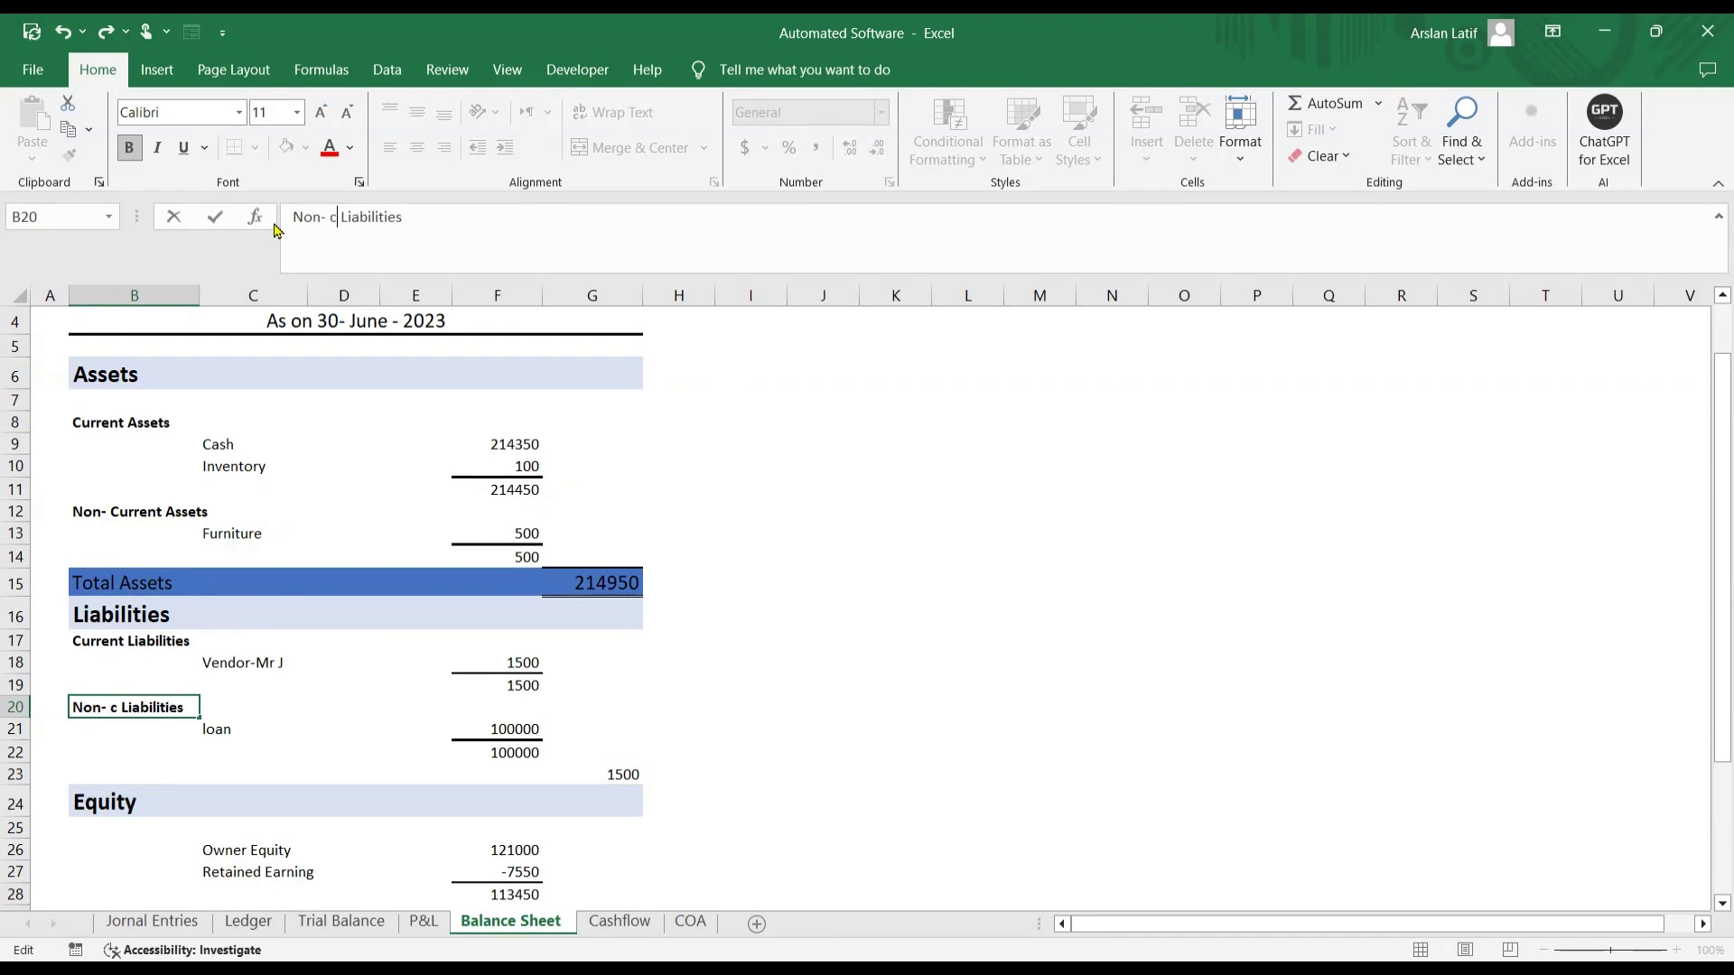
key("BackSpace")
type("current")
key("Return")
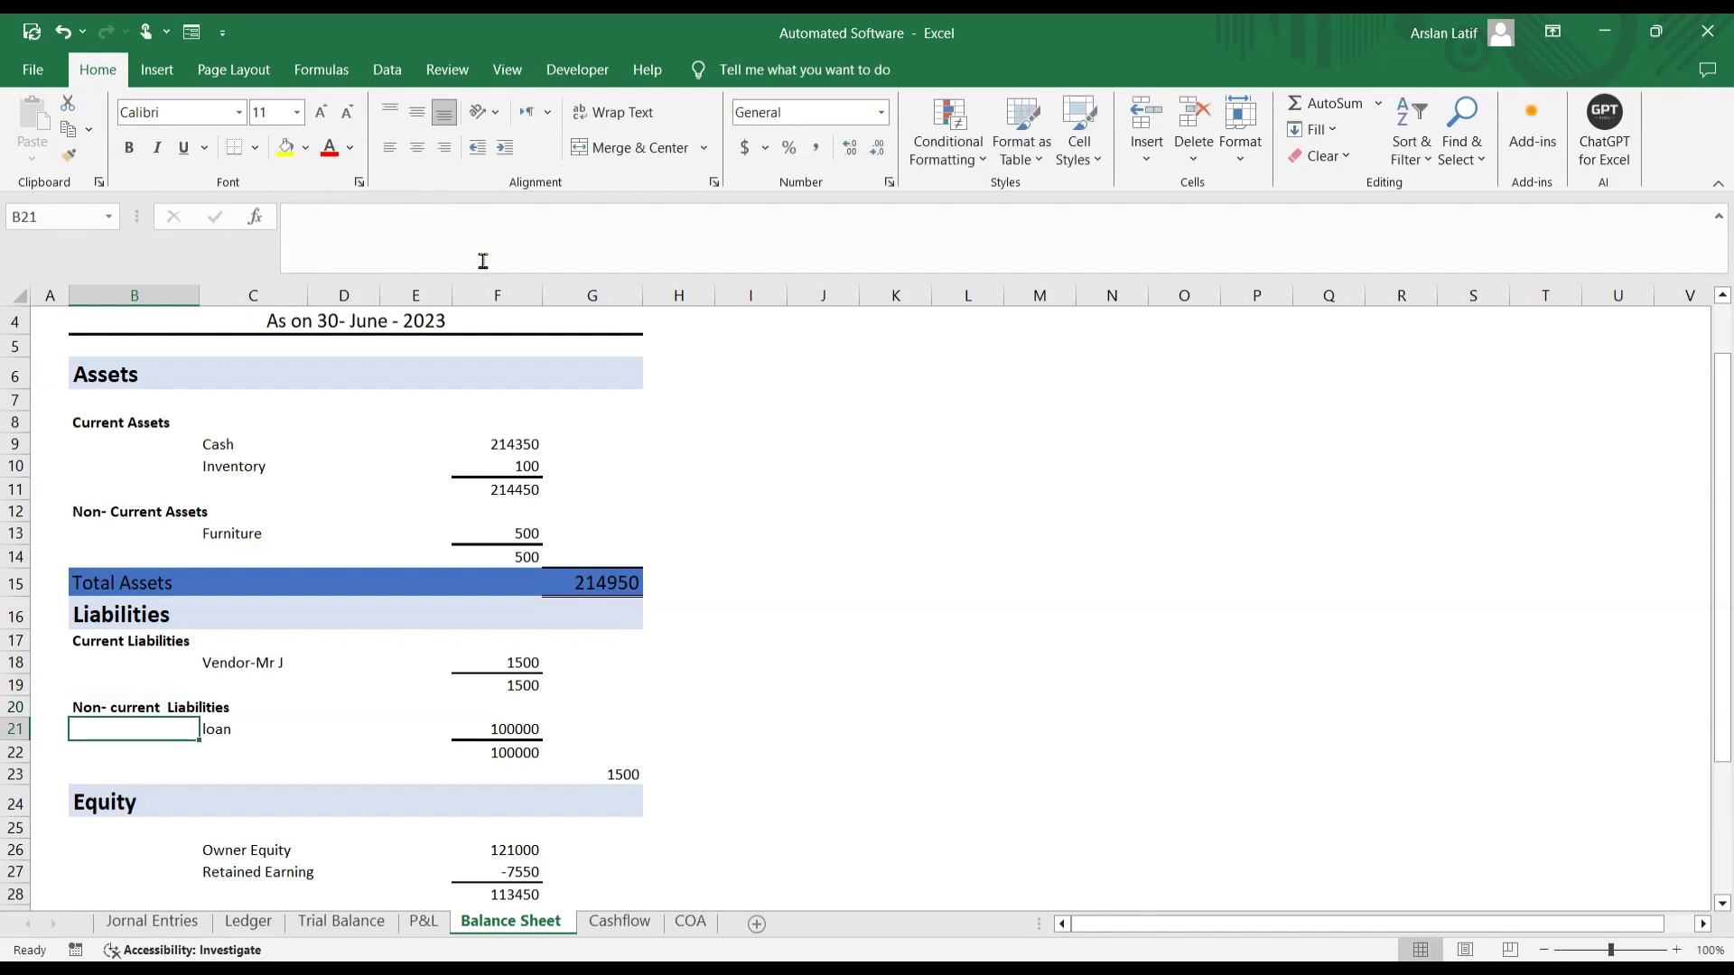
left_click(968, 729)
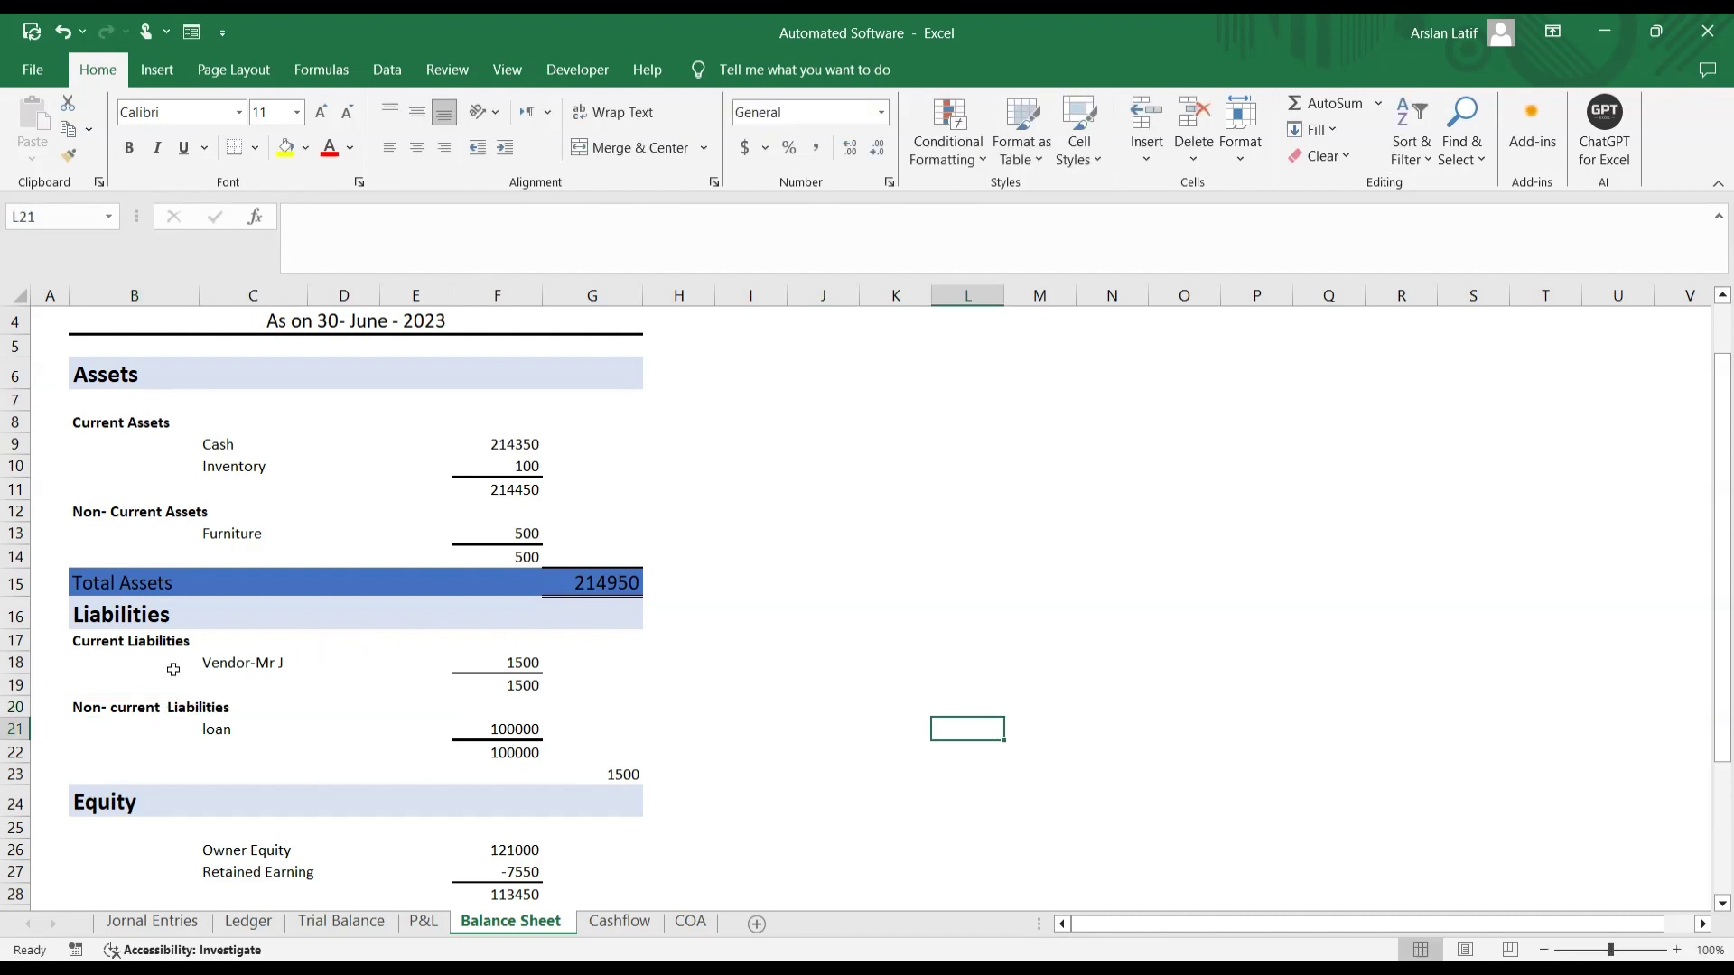
left_click(623, 781)
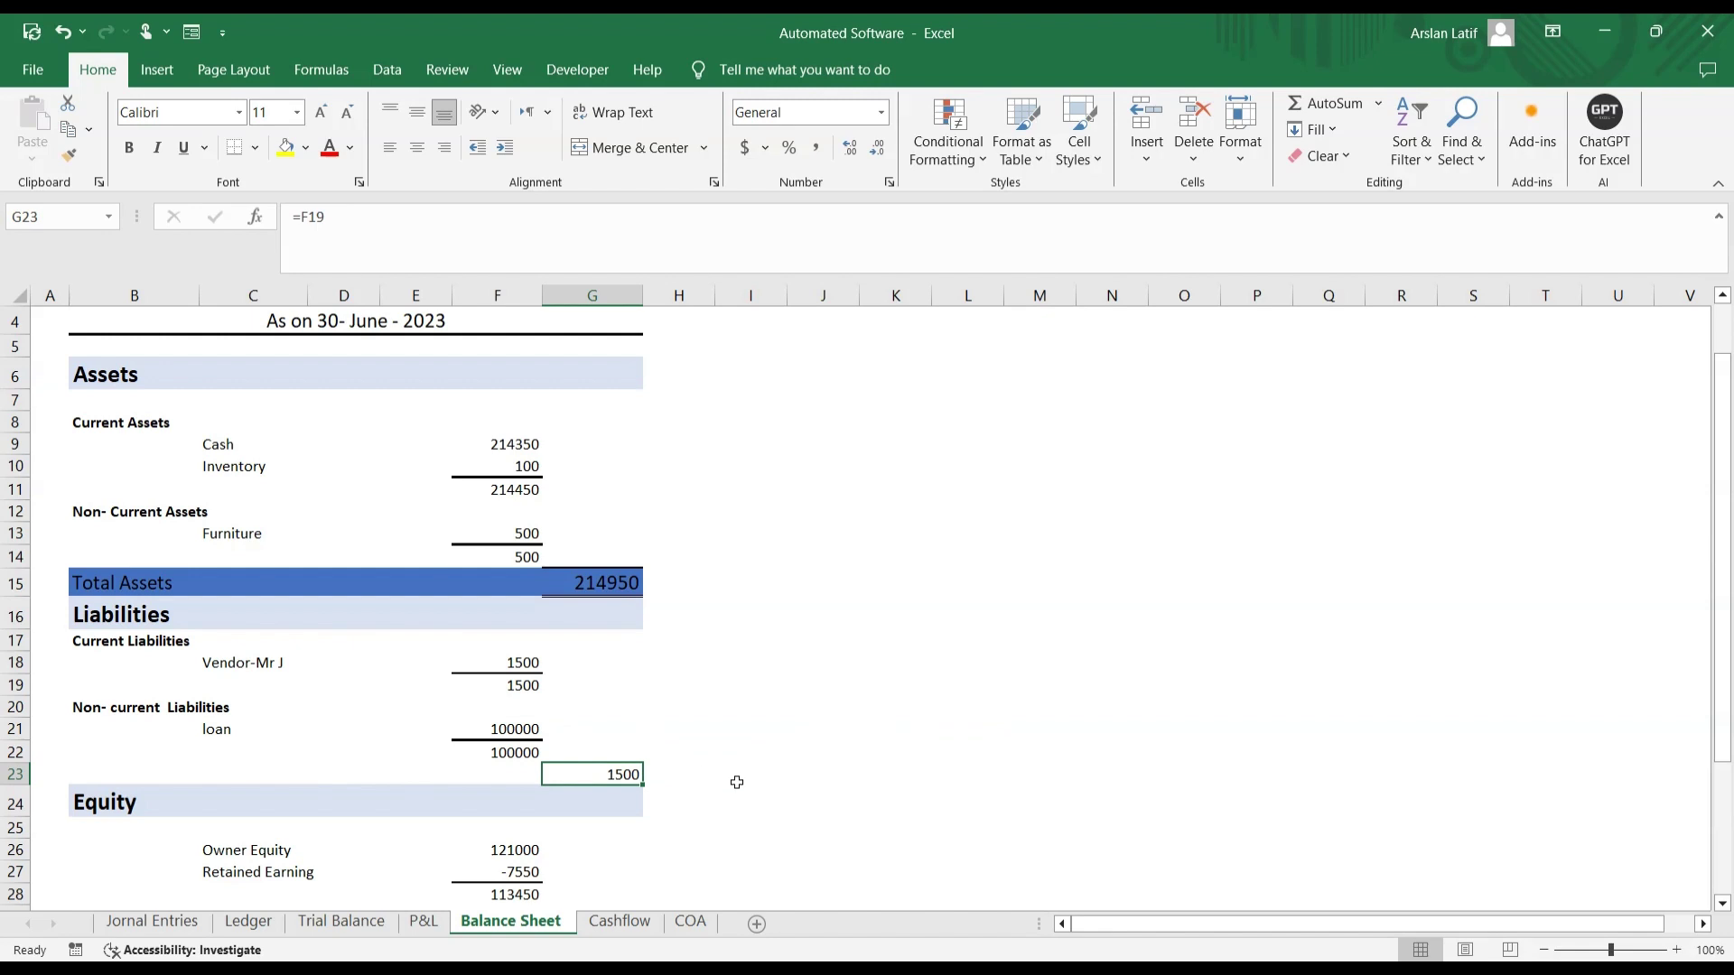
Step: Enter =F22+F19 in G23 so total liabilities read 101500, balancing at 214950
type("=")
key("Left")
key("Up")
type("+")
key("Up")
key("Up")
key("Up")
key("Up")
key("Left")
key("Return")
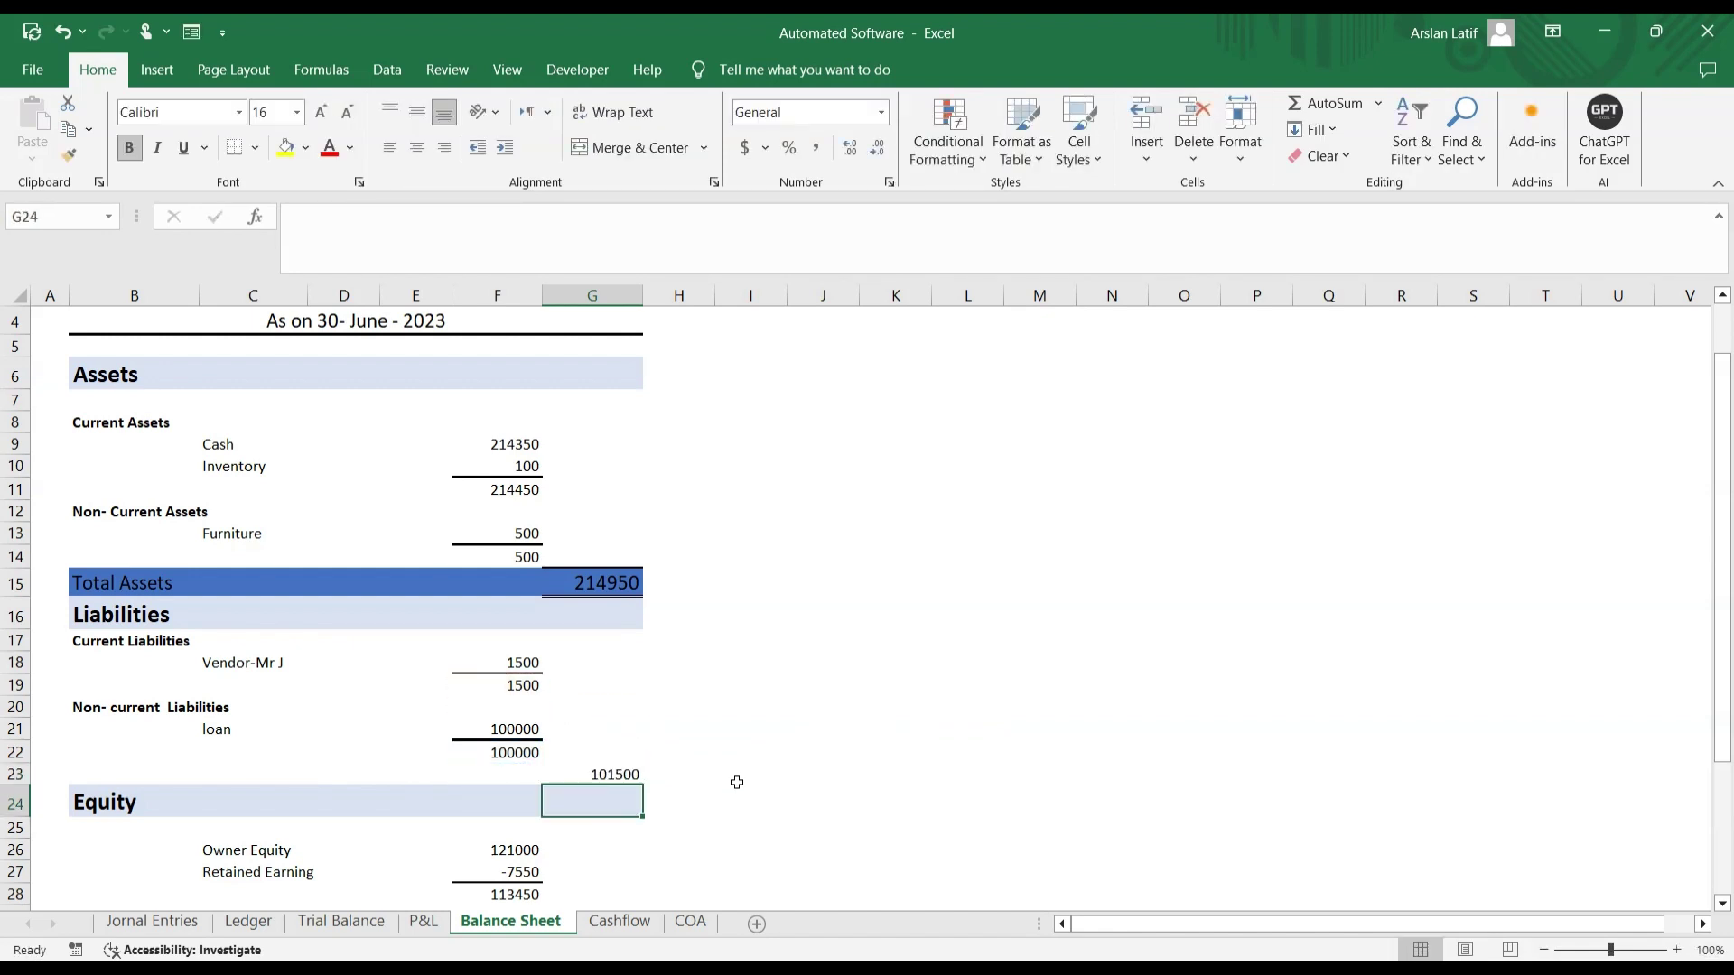
left_click(987, 755)
left_click(601, 773)
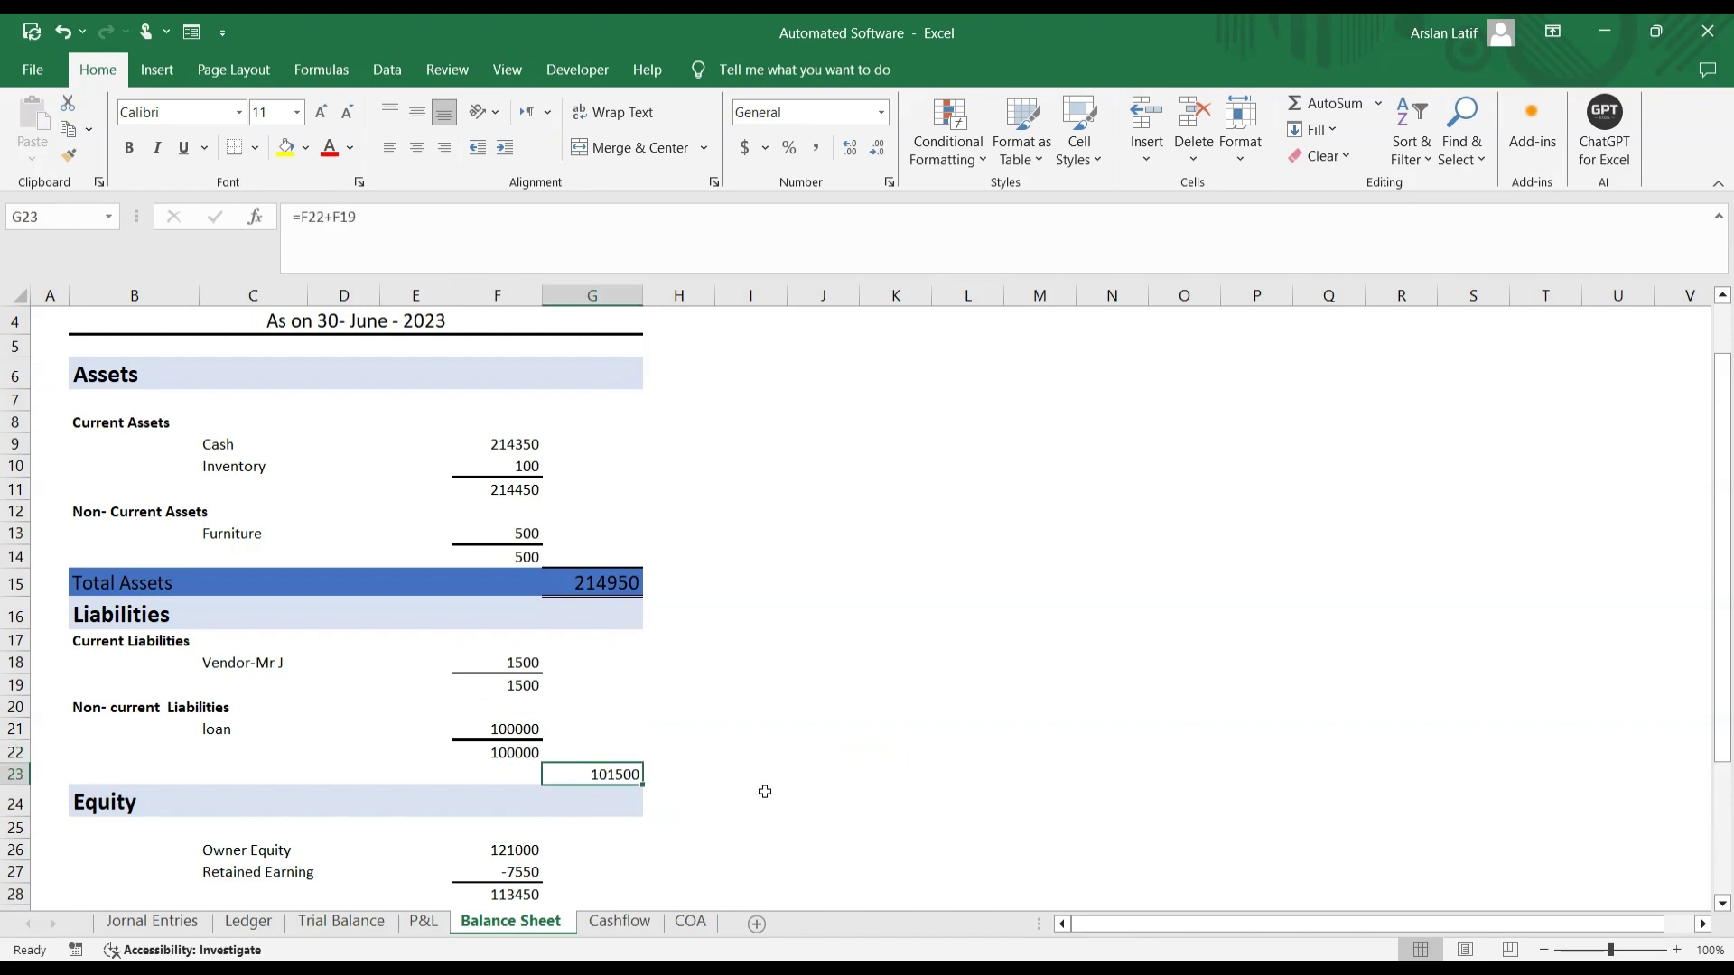
scroll(761, 788, "up", 1)
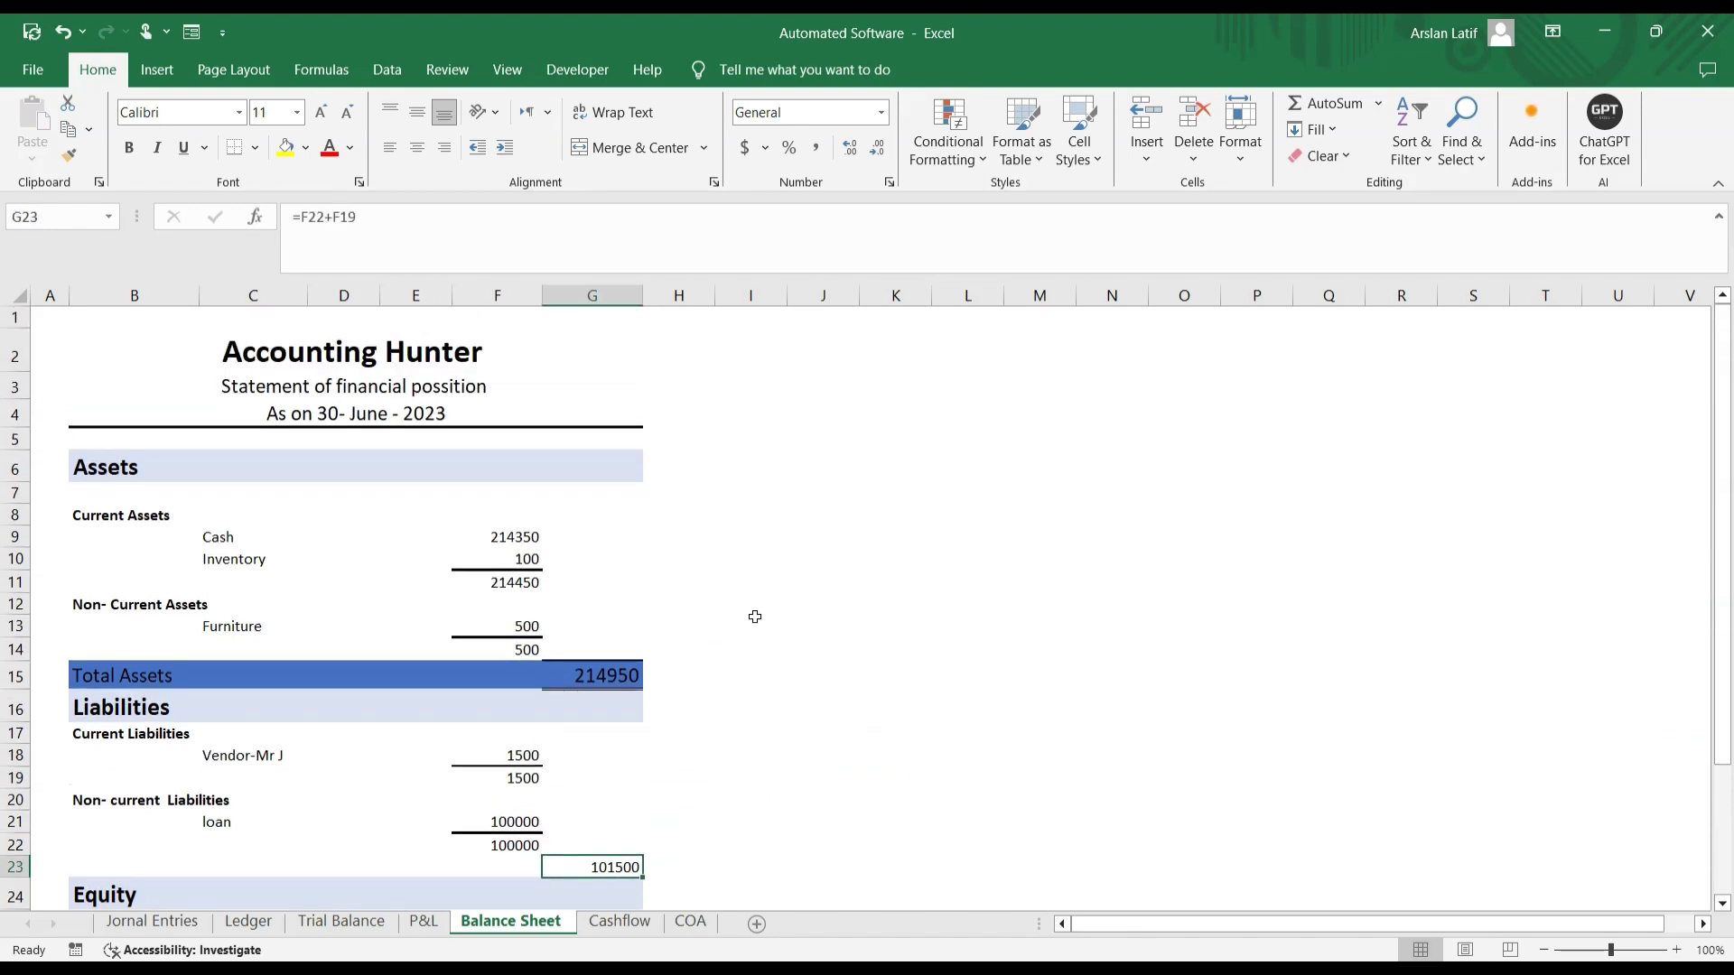
left_click(821, 649)
scroll(841, 670, "down", 3)
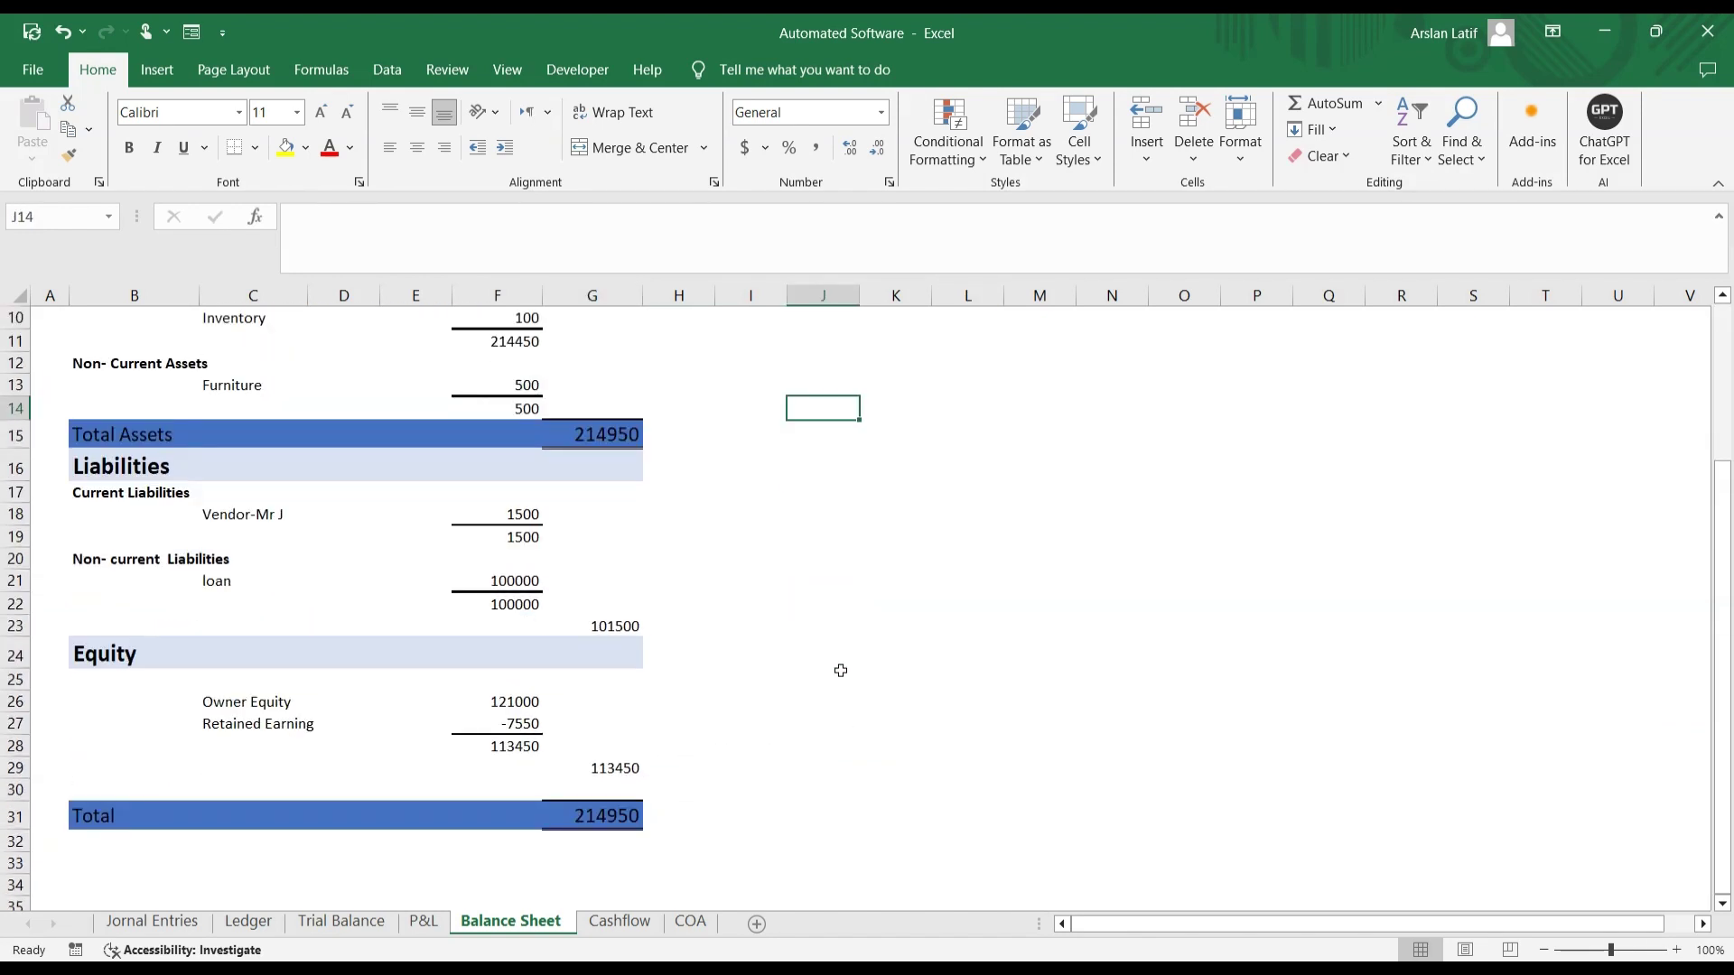